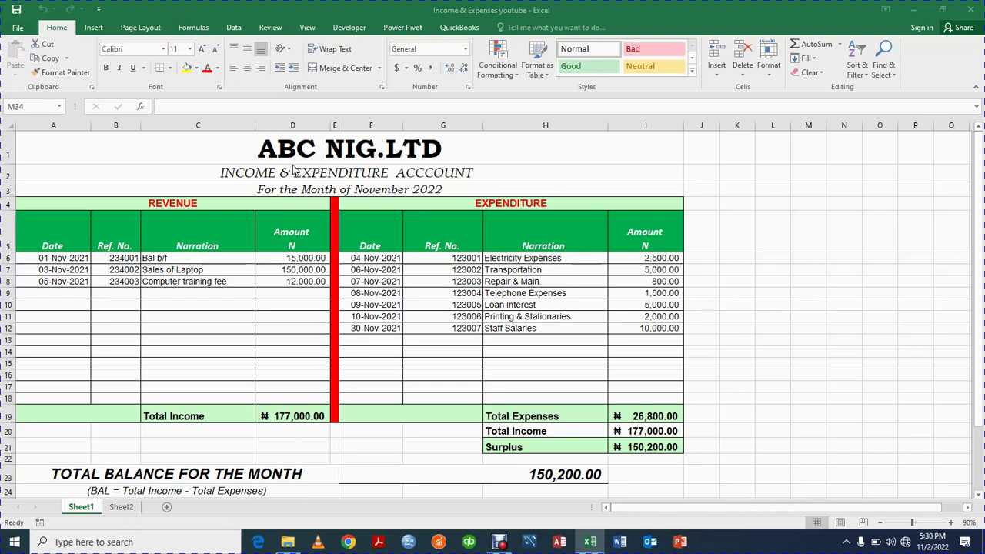
# Enter the company title ABC NIG. LTD in cell A1 of Sheet2
pyautogui.click(121, 510)
pyautogui.click(121, 508)
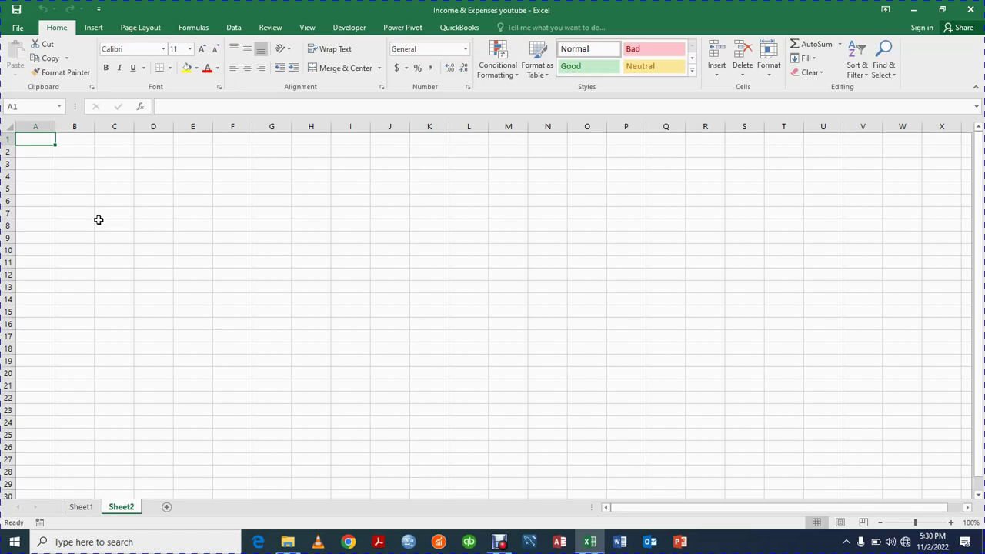
pyautogui.write('ABC')
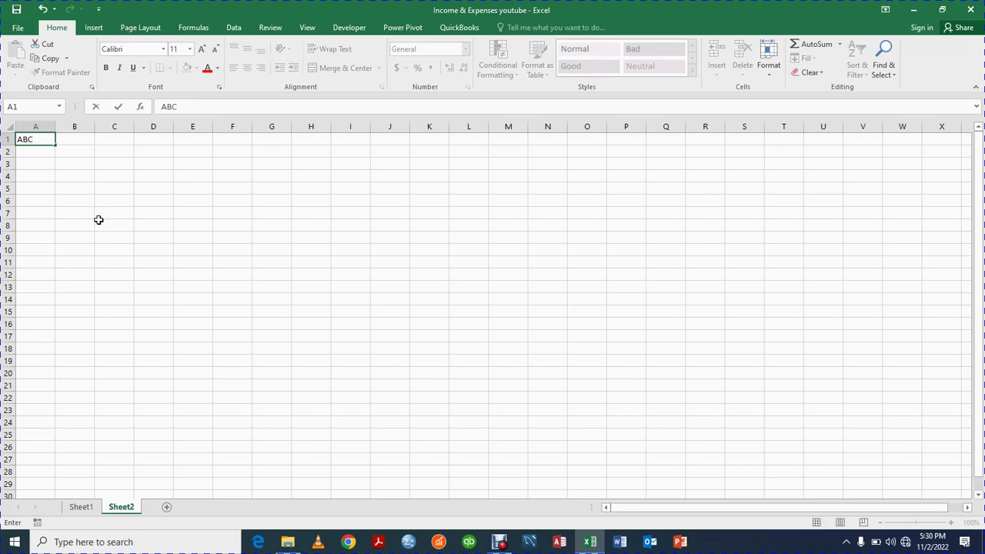
pyautogui.write(' NIG. LTD')
pyautogui.press('Return')
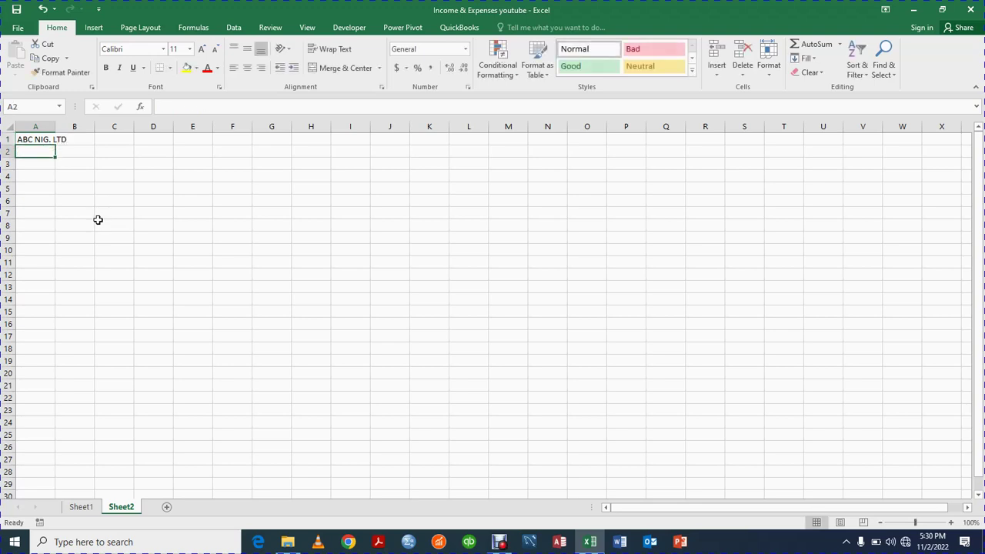
# Enter the report title INCOME & EXPENDITURE ACCOUNT in cell A2
pyautogui.write('INCOME ')
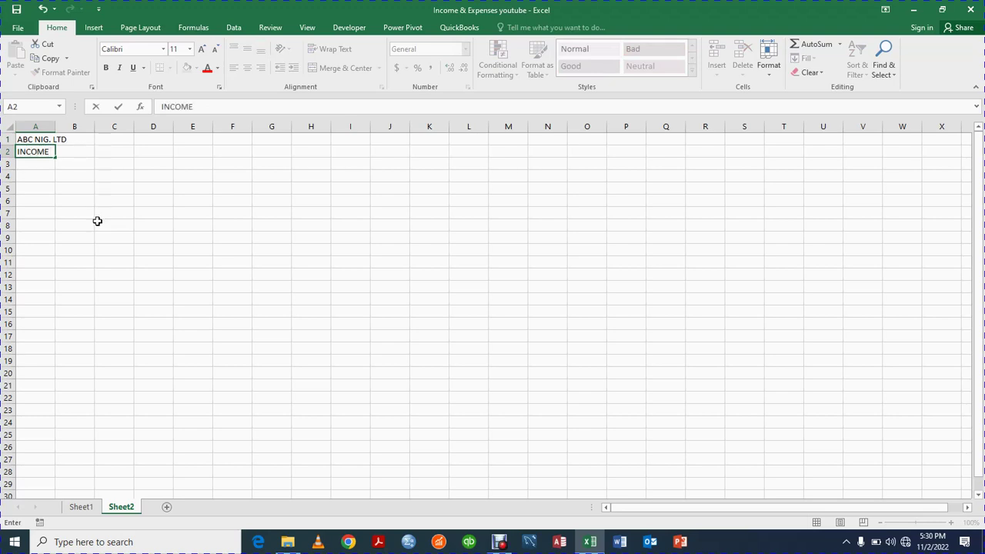
pyautogui.write('& EXPENDIT')
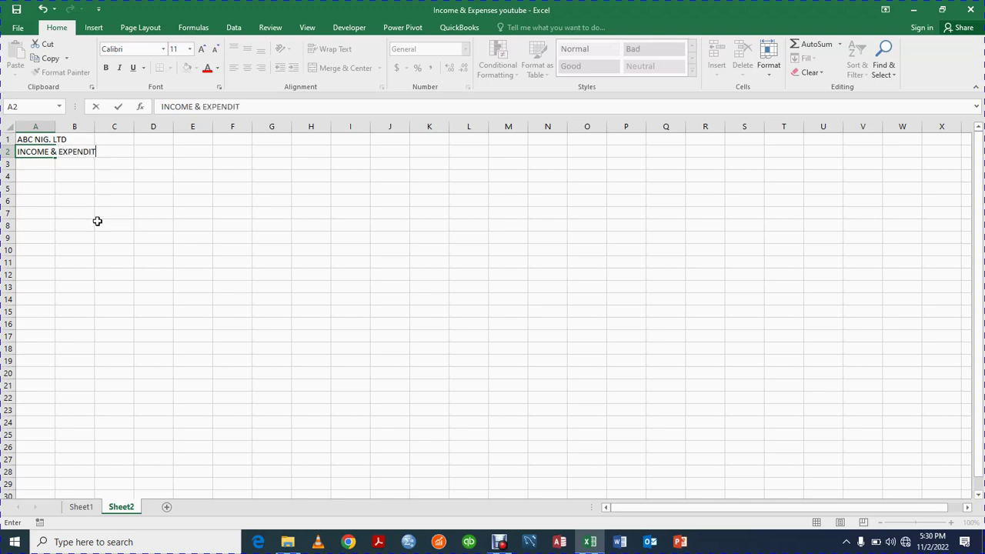
pyautogui.write('URE ACCOUNT')
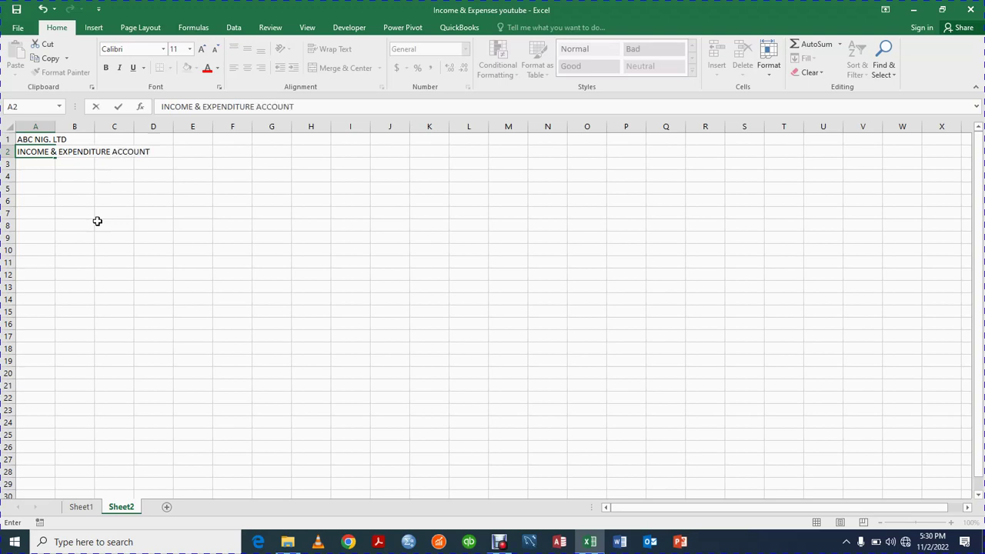
pyautogui.press('Return')
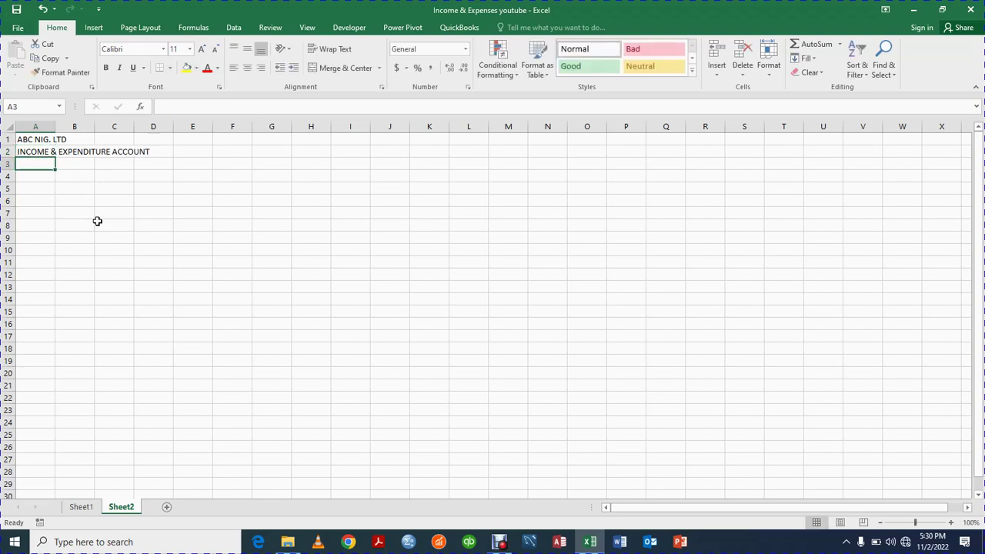
# Enter the period line "For the Month of November 2022" in cell A3
pyautogui.write('FOR')
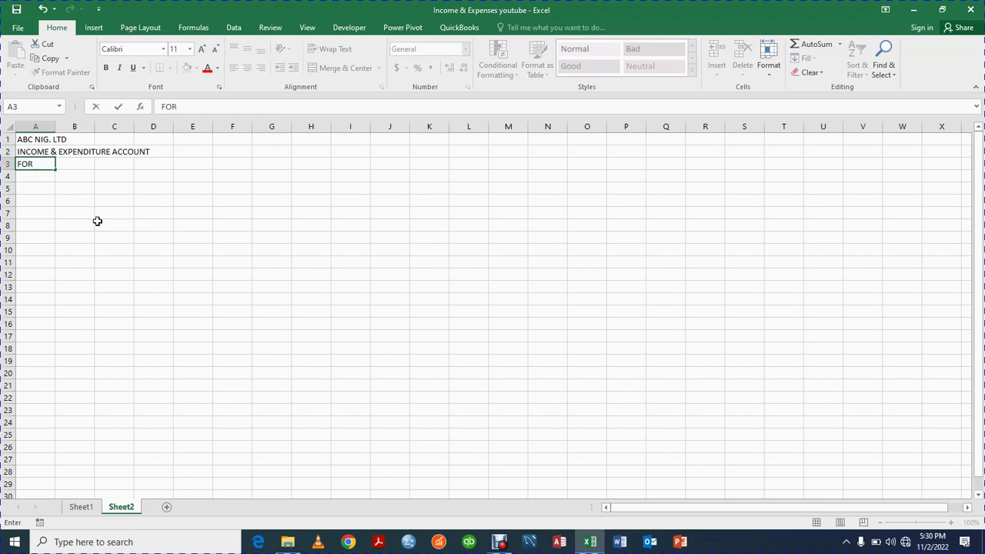
pyautogui.write(' THE')
pyautogui.press('BackSpace')
pyautogui.press('BackSpace')
pyautogui.press('BackSpace')
pyautogui.press('BackSpace')
pyautogui.press('BackSpace')
pyautogui.press('BackSpace')
pyautogui.press('BackSpace')
pyautogui.write('or the Month of ')
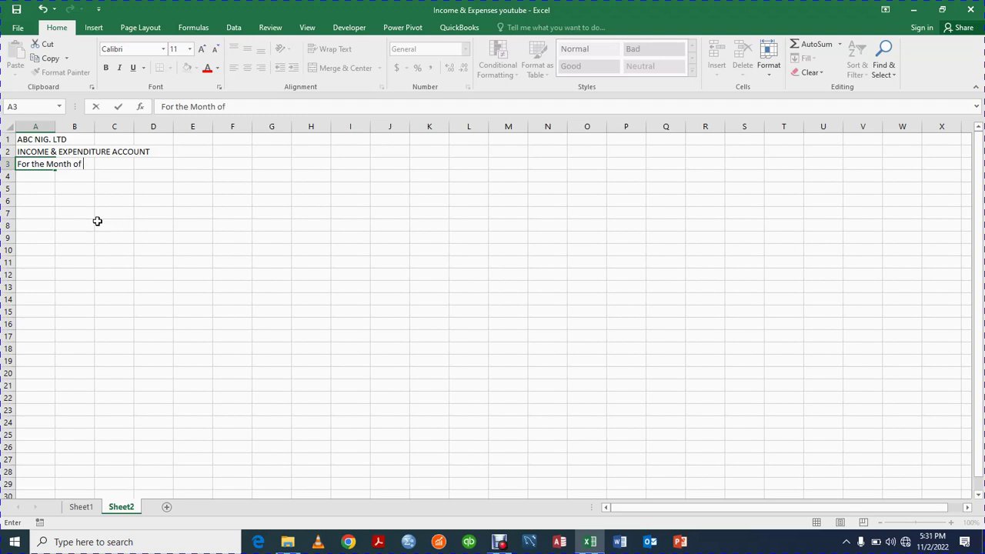
pyautogui.write('November 2022')
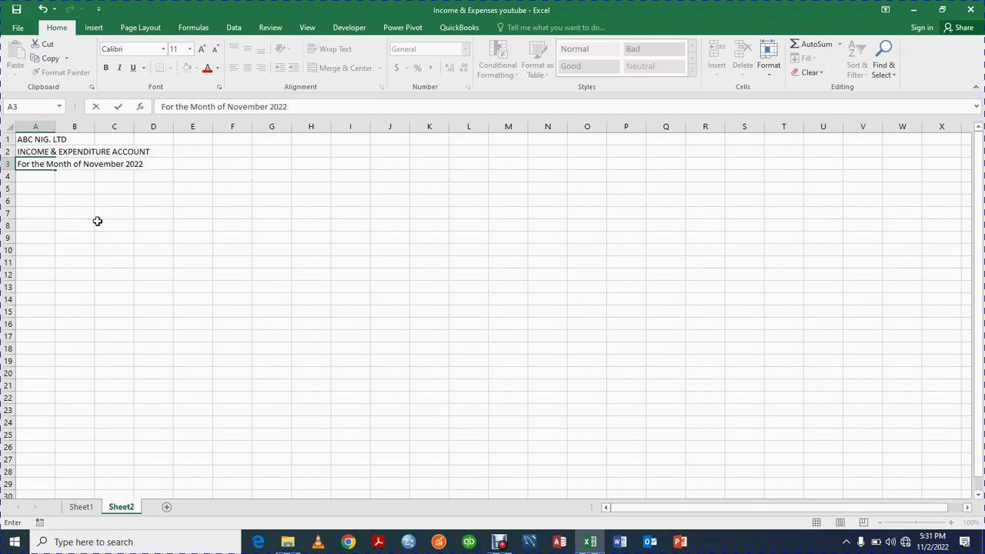
pyautogui.press('Return')
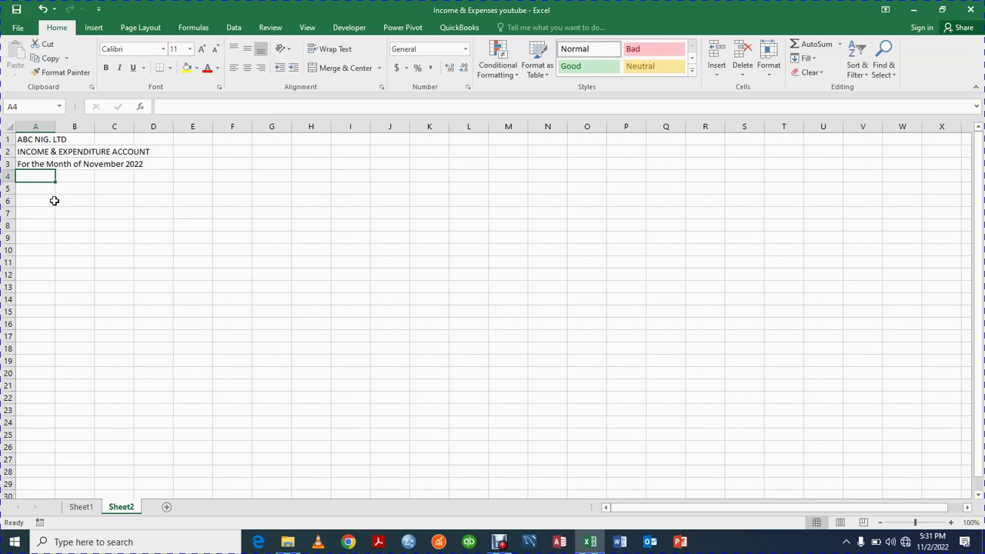
# Enter the section heading REVENUE in cell A4
pyautogui.write('REVE')
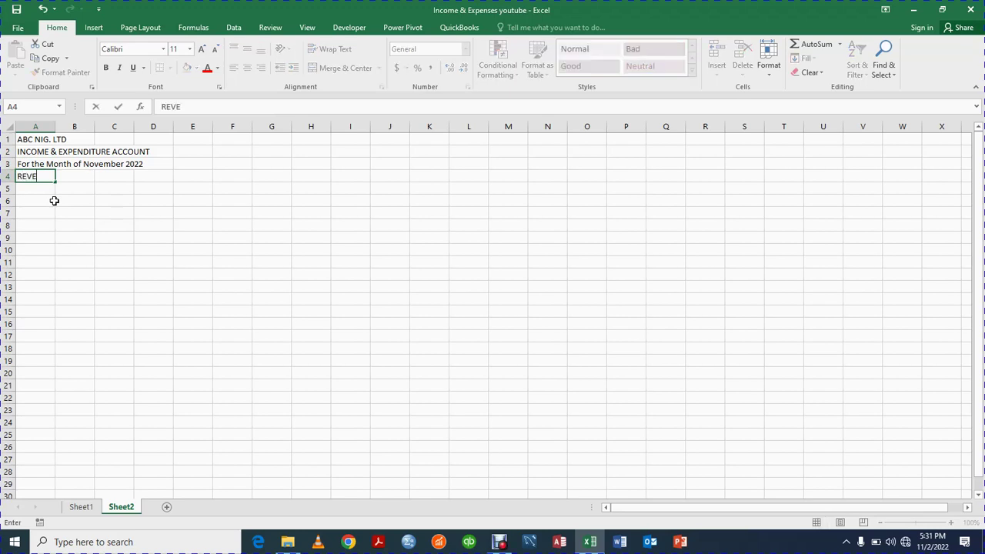
pyautogui.write('NUE')
pyautogui.press('Return')
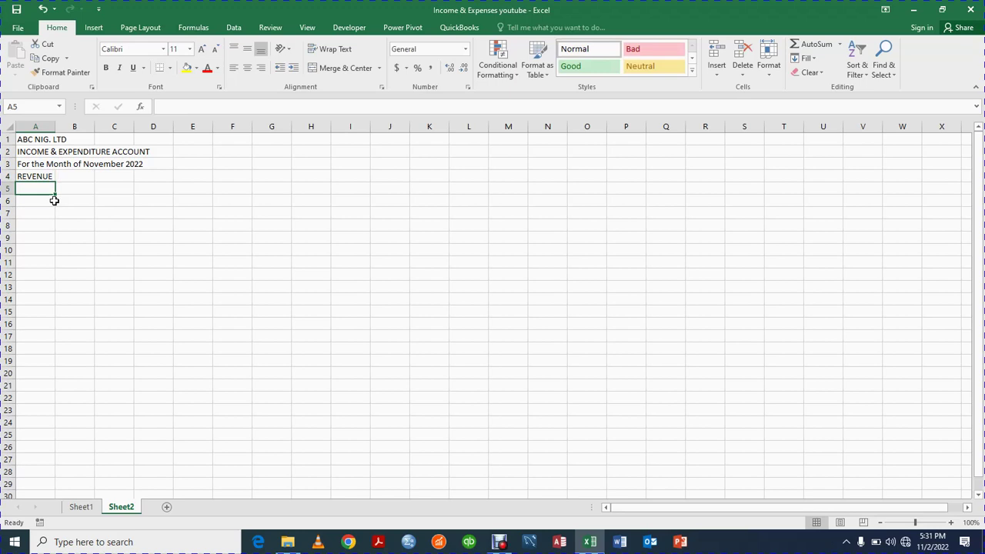
# Enter the column headers "Date" in A5 and "Ref No." in B5
pyautogui.write('DATE')
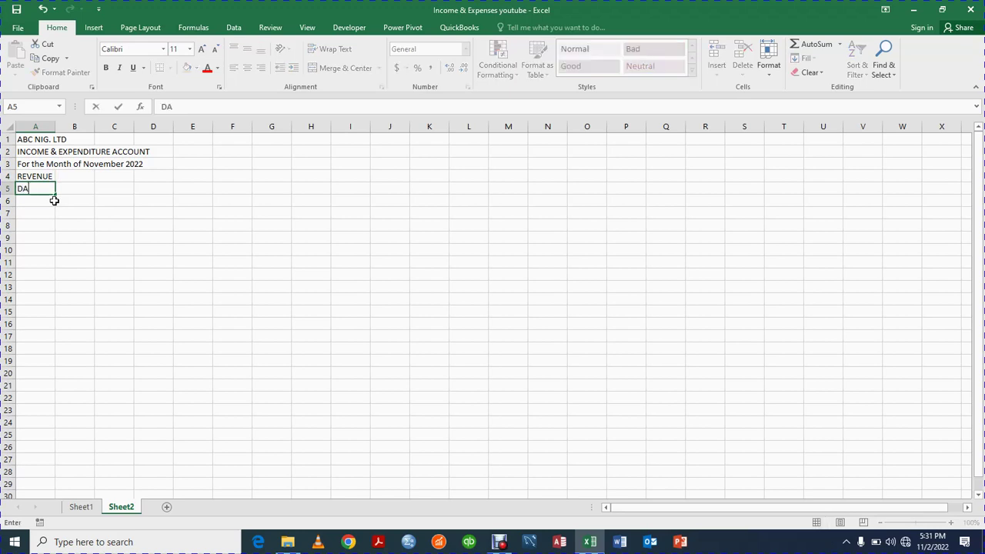
pyautogui.press('BackSpace')
pyautogui.press('BackSpace')
pyautogui.press('BackSpace')
pyautogui.write('ate')
pyautogui.press('Tab')
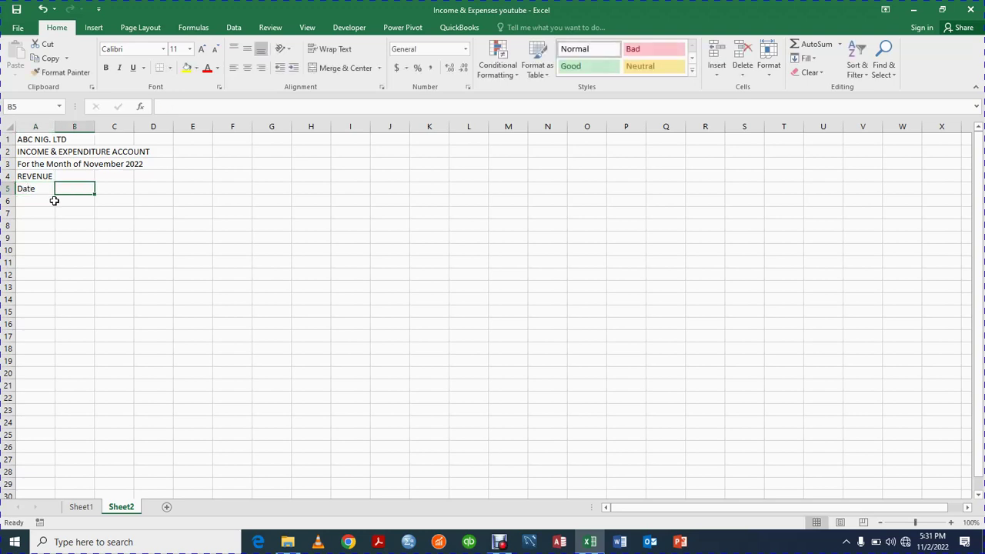
pyautogui.write('Ref N')
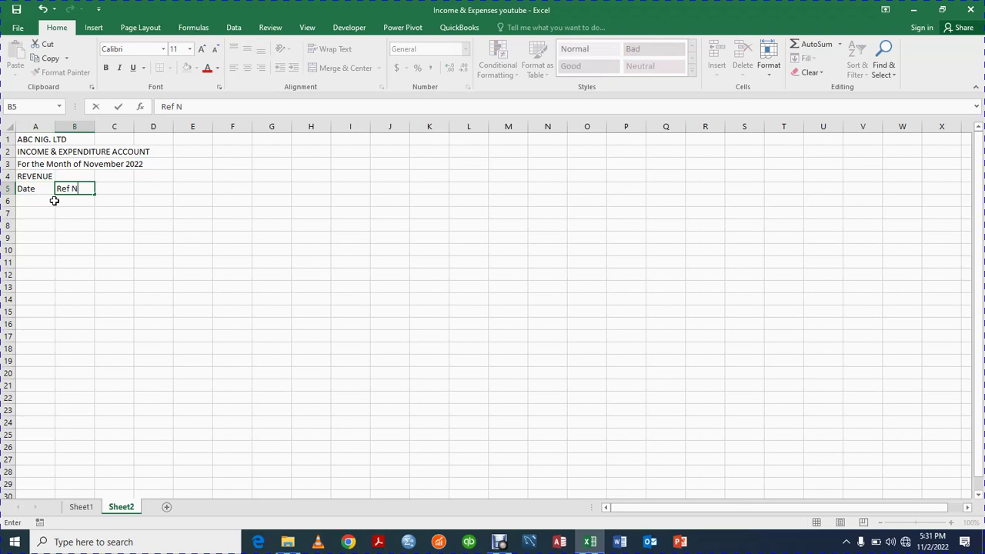
pyautogui.write('O')
pyautogui.press('BackSpace')
pyautogui.press('BackSpace')
pyautogui.write('o')
pyautogui.press('BackSpace')
pyautogui.press('Tab')
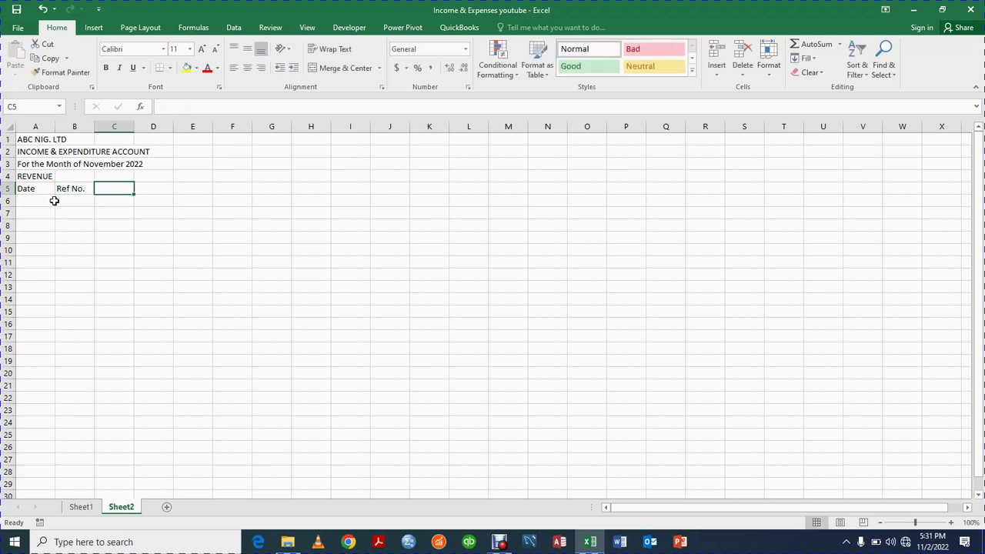
# Enter the column headers "Narration" in C5 and "Amount N" in D5
pyautogui.write('N')
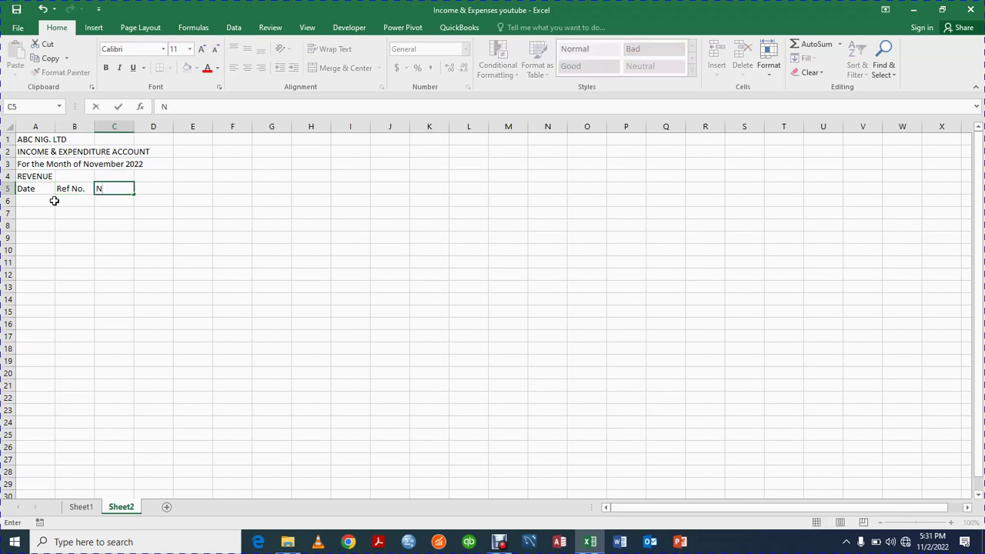
pyautogui.write('arration')
pyautogui.press('Tab')
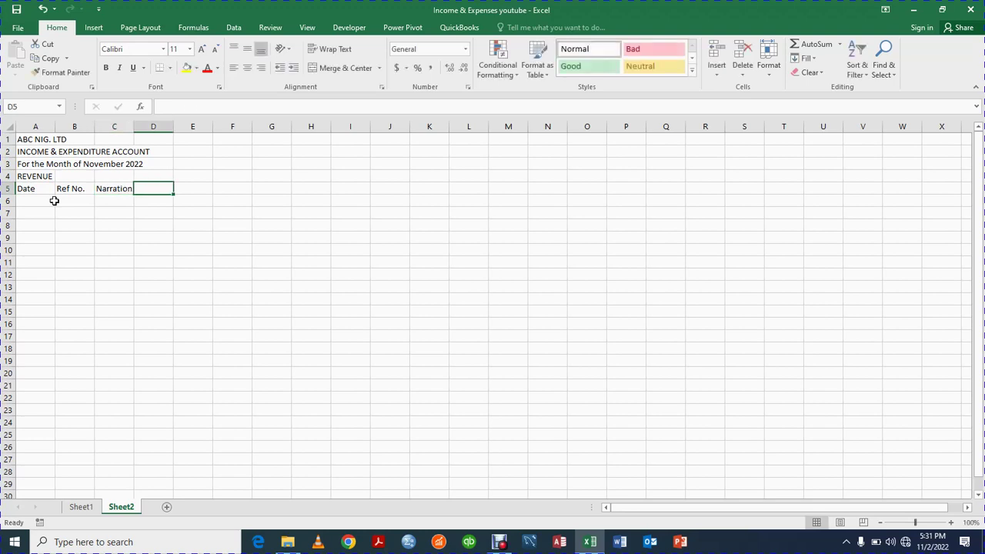
pyautogui.write('Amount')
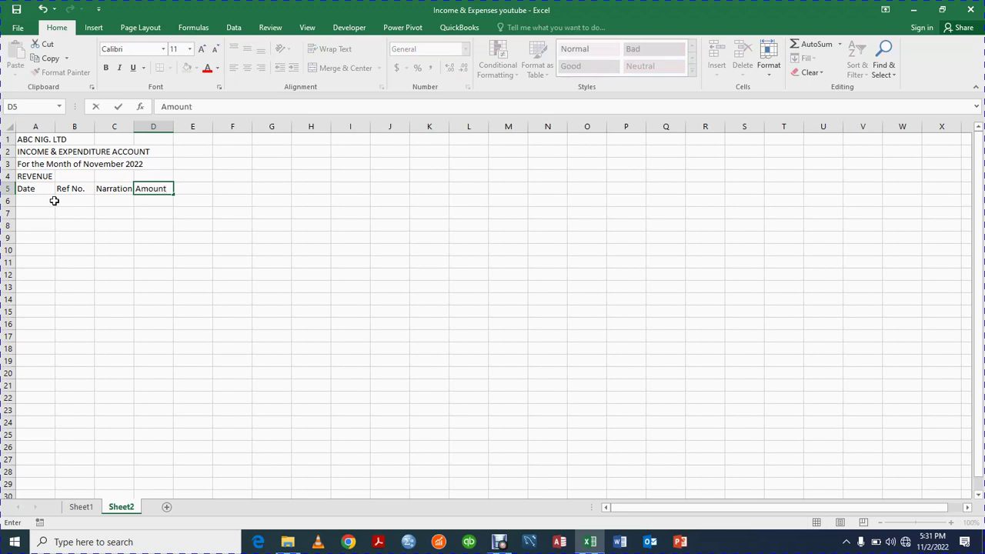
pyautogui.write(' n')
pyautogui.write('N')
pyautogui.press('Tab')
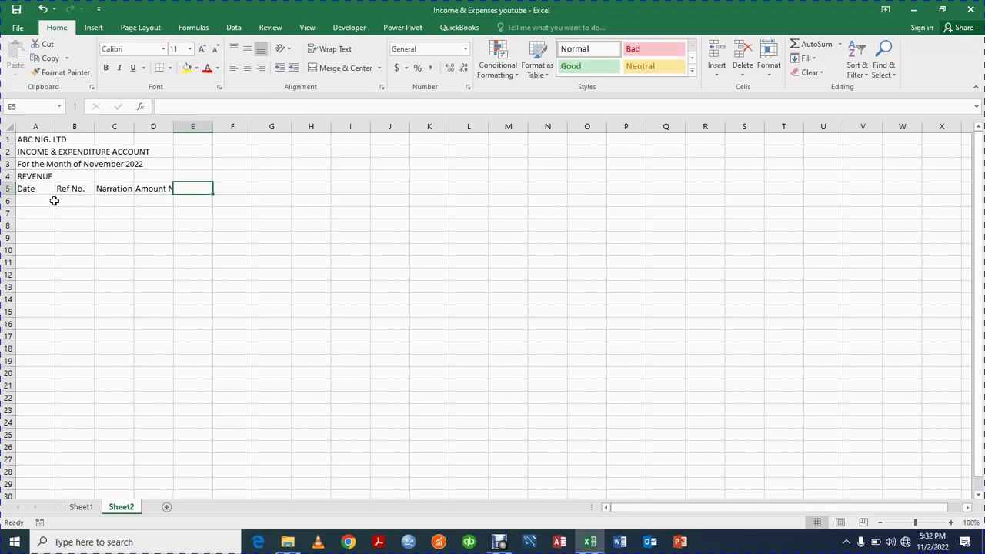
# Copy the revenue column headers in A5:D5 to the range starting at F5
pyautogui.moveTo(26, 189); pyautogui.dragTo(163, 192)
pyautogui.hotkey('ctrl', 'c')
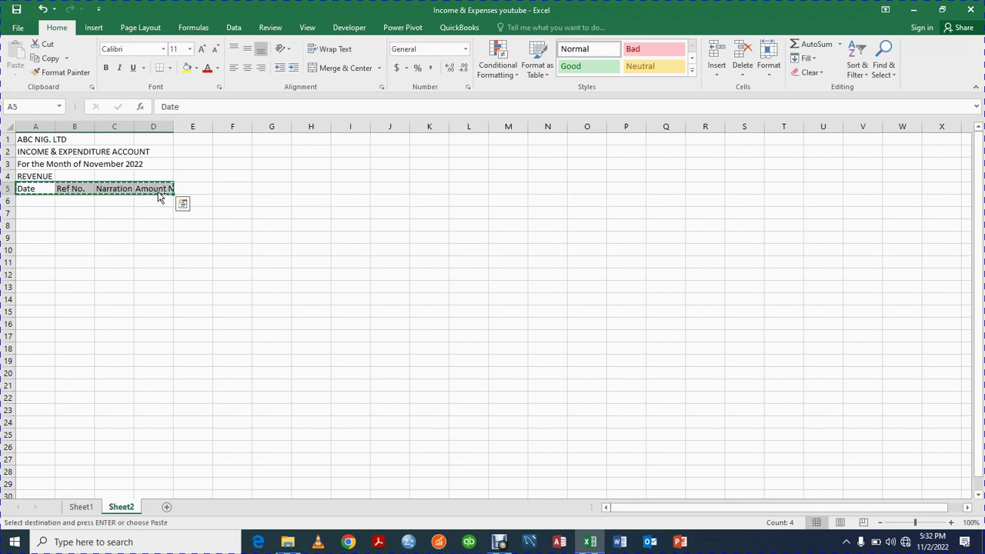
pyautogui.click(223, 190)
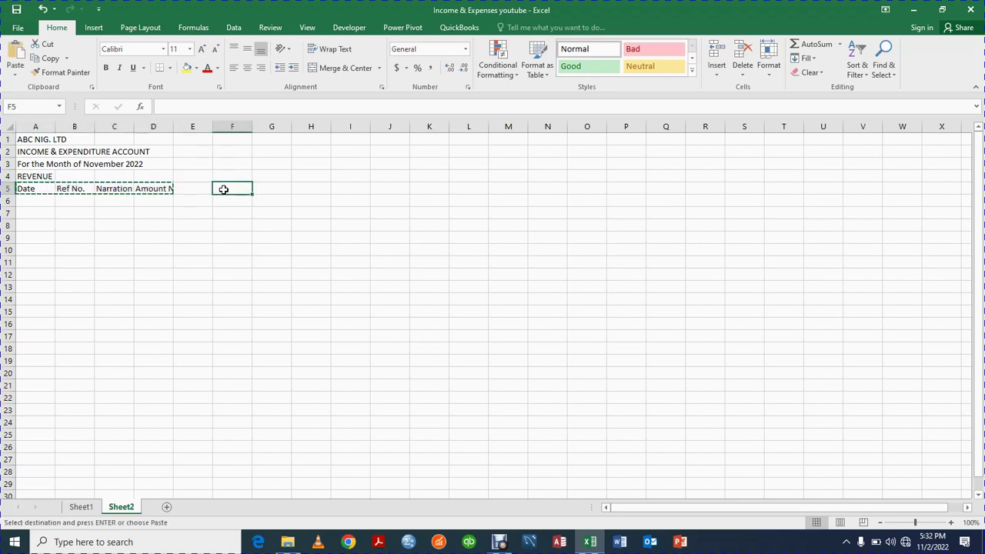
pyautogui.hotkey('ctrl', 'v')
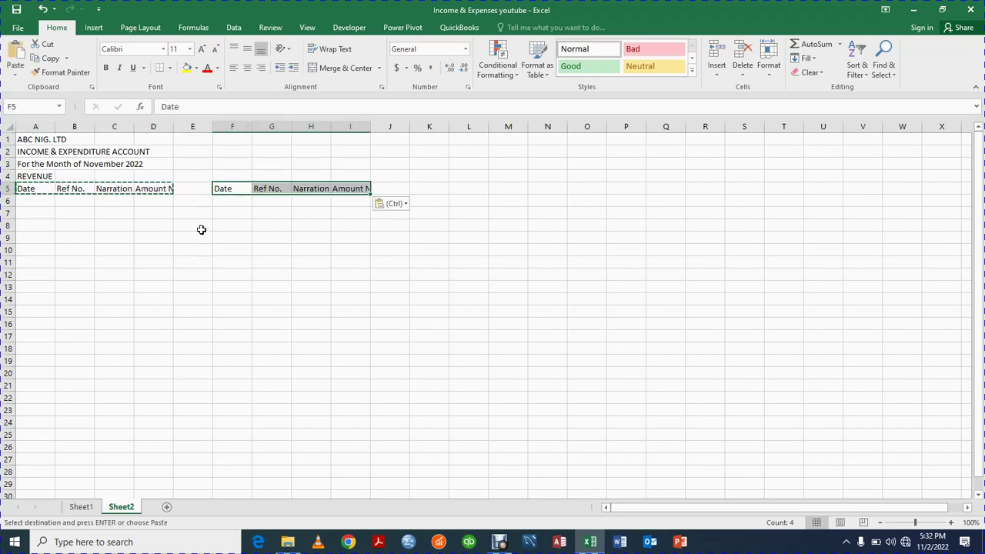
# Make the whole header row 5 bold
pyautogui.click(7, 189)
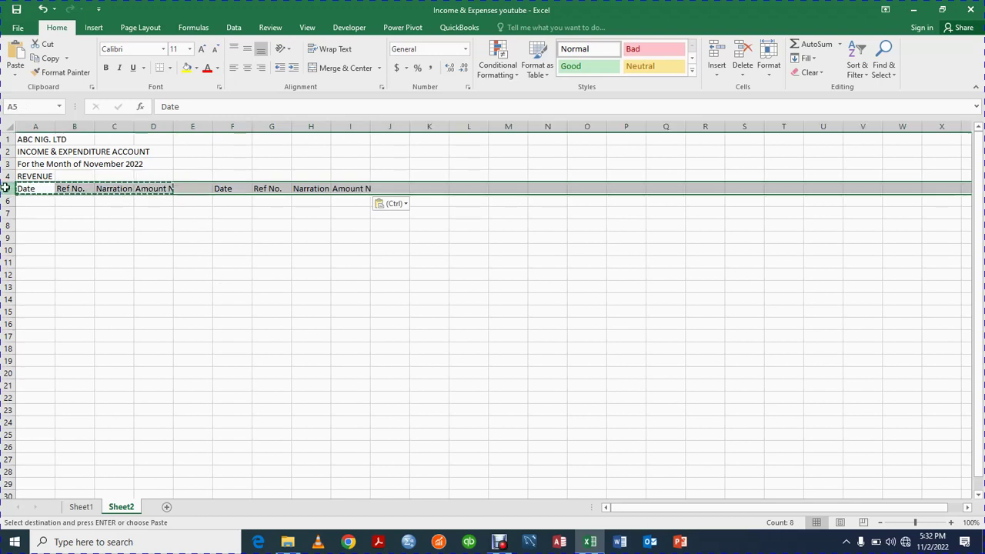
pyautogui.click(107, 69)
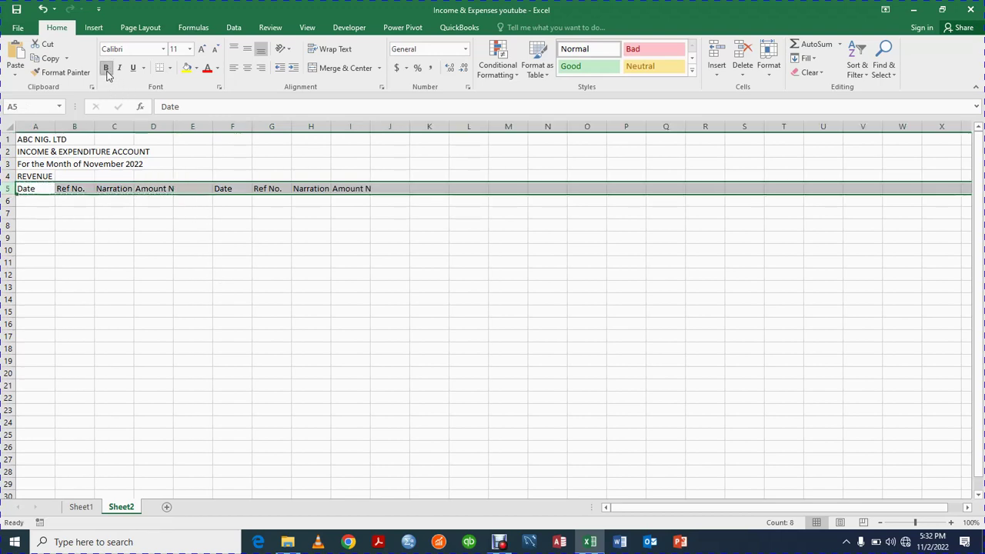
pyautogui.click(141, 251)
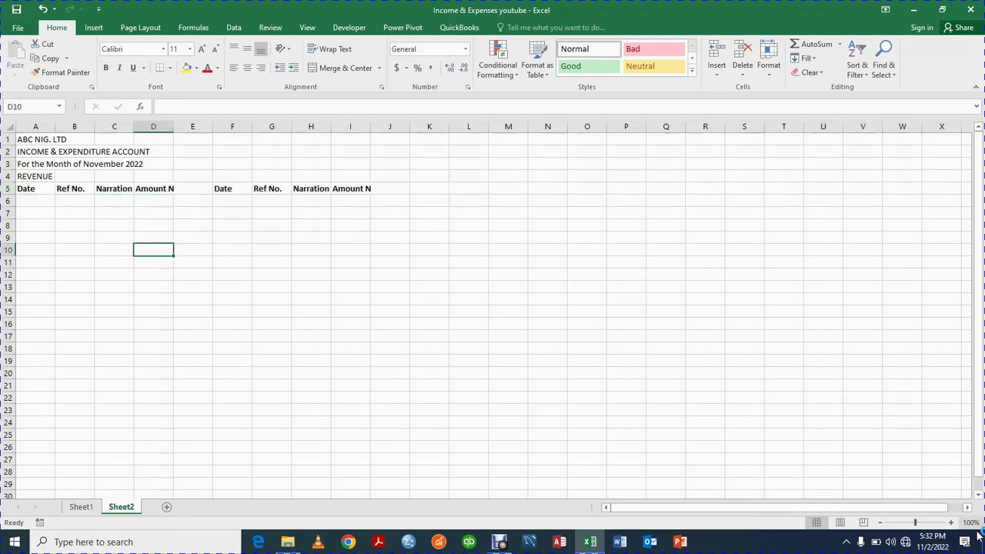
# Make the company title, report title, period line and REVENUE heading in A1:A4 bold
pyautogui.click(951, 522)
pyautogui.click(951, 523)
pyautogui.click(951, 522)
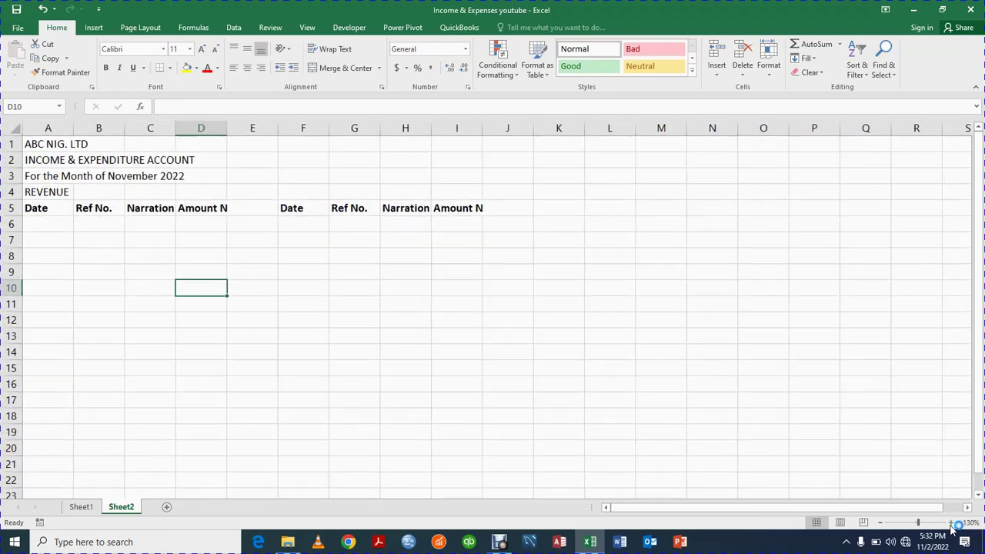
pyautogui.click(951, 523)
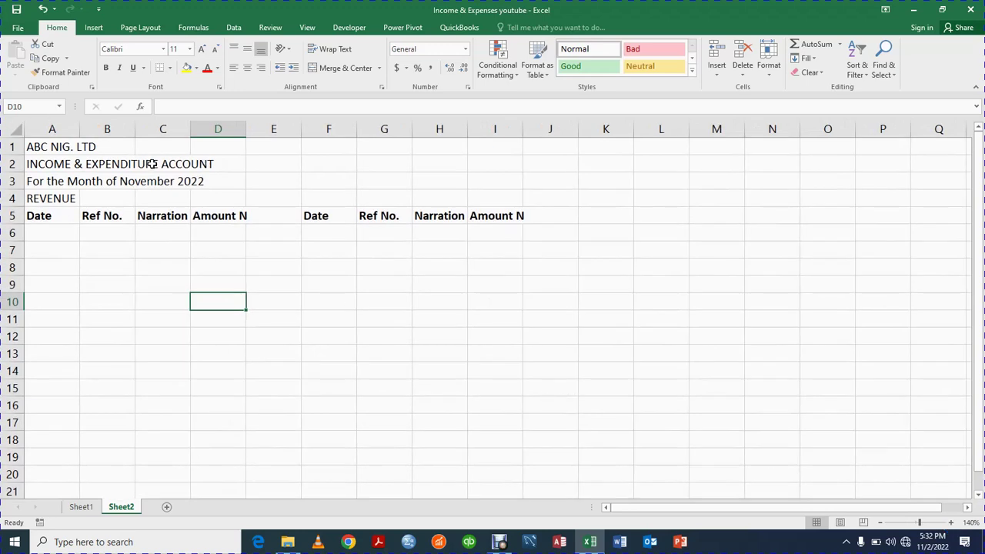
pyautogui.click(52, 149)
pyautogui.click(107, 68)
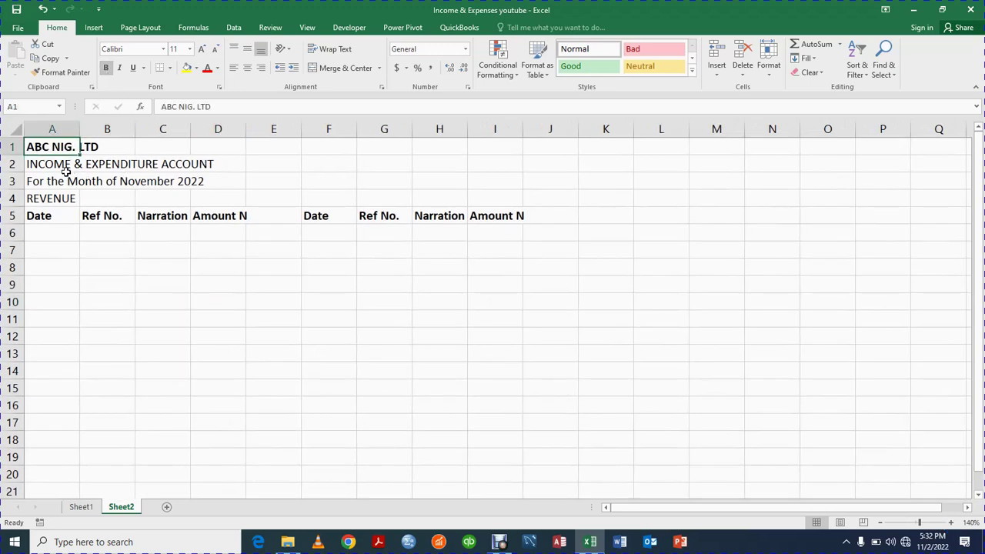
pyautogui.click(51, 165)
pyautogui.click(106, 67)
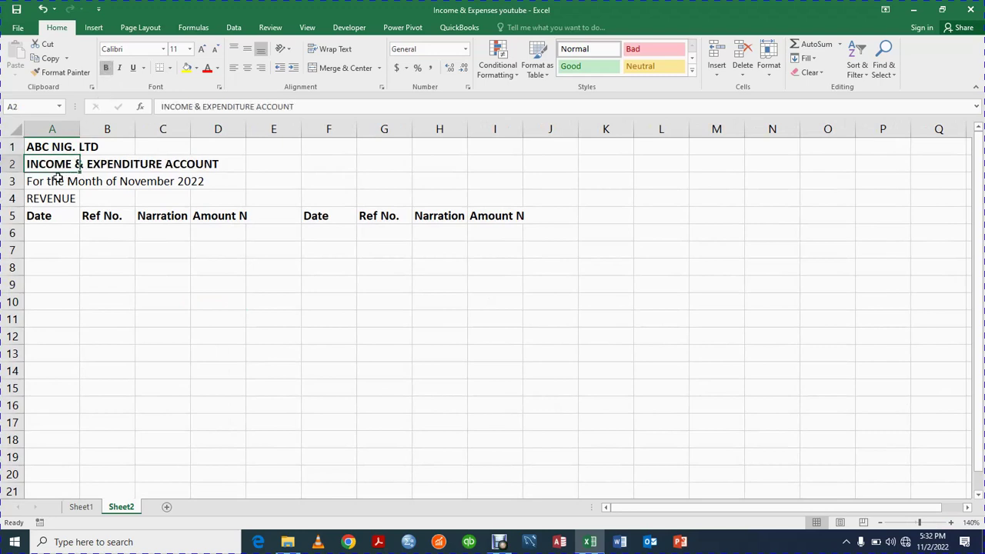
pyautogui.click(58, 179)
pyautogui.click(106, 68)
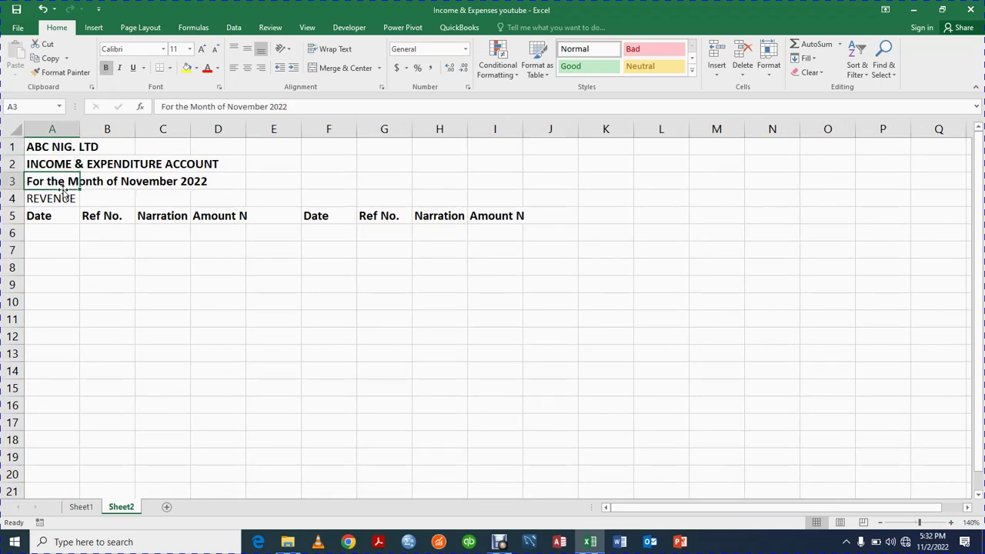
pyautogui.click(60, 198)
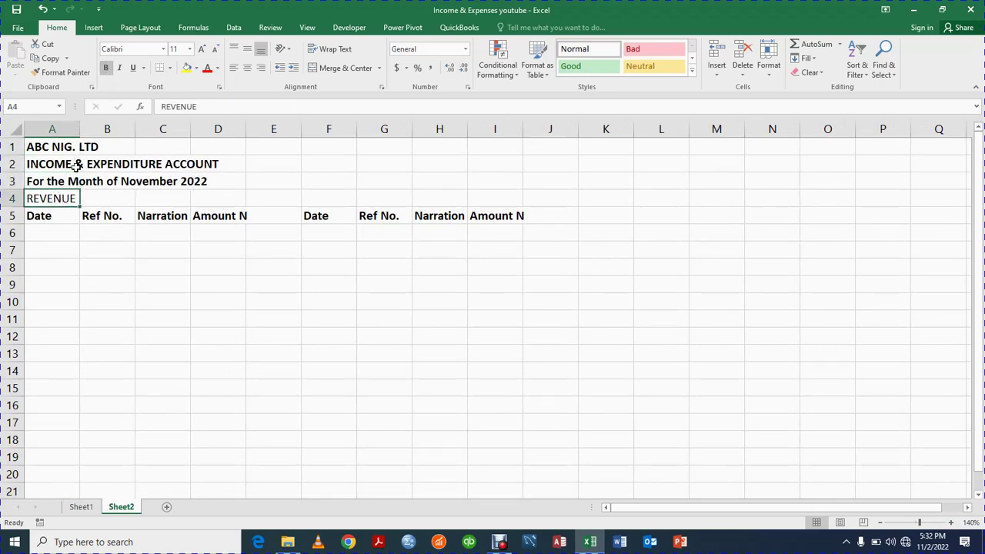
pyautogui.click(108, 69)
# Enter the heading "EXPENDITURE" in F4 and make it bold
pyautogui.click(335, 201)
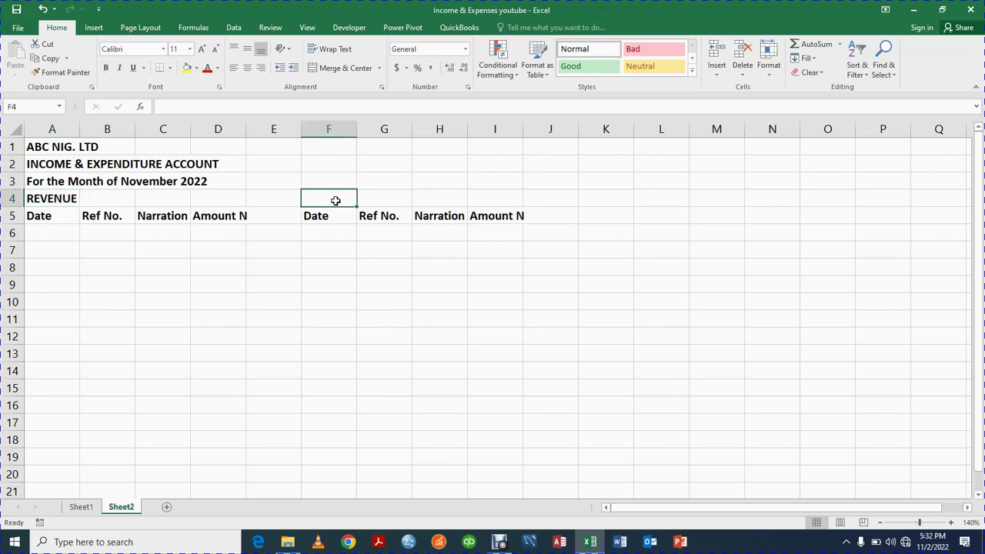
pyautogui.write('P')
pyautogui.press('BackSpace')
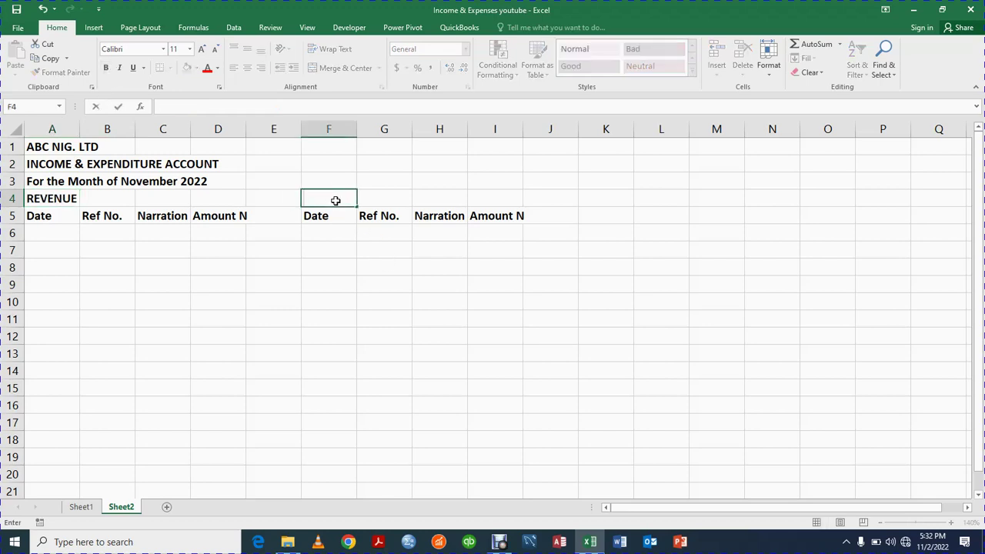
pyautogui.write('EXPENDITUR')
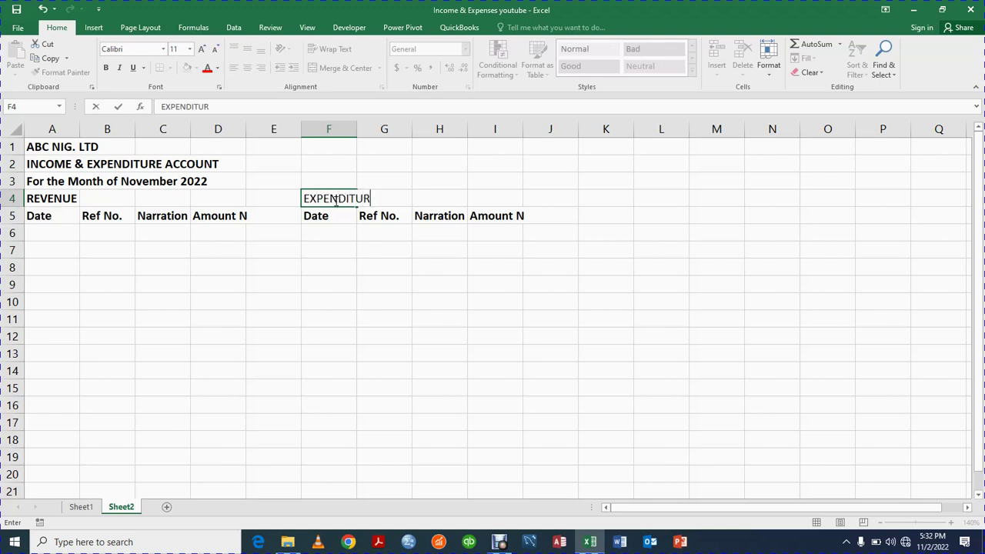
pyautogui.write('E')
pyautogui.press('Return')
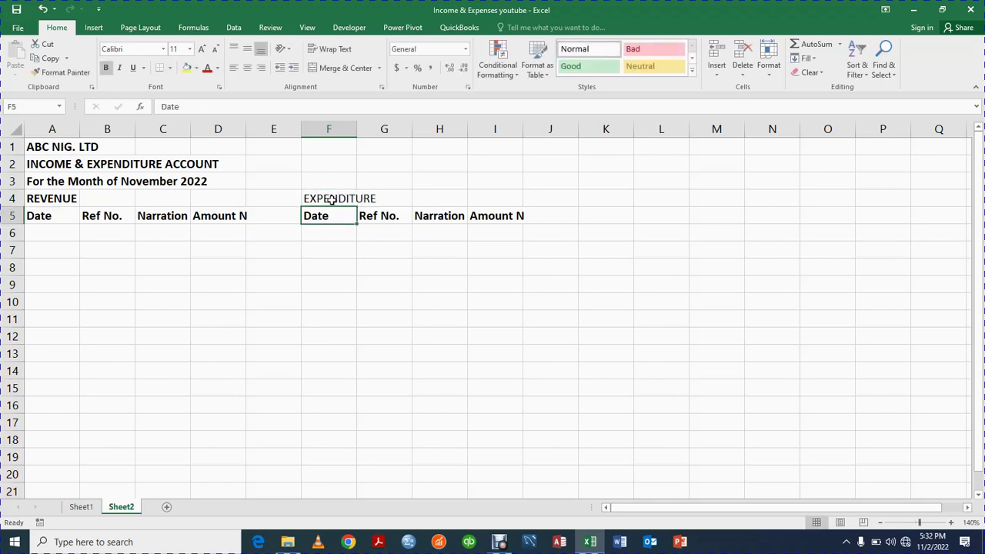
pyautogui.click(330, 198)
pyautogui.click(108, 69)
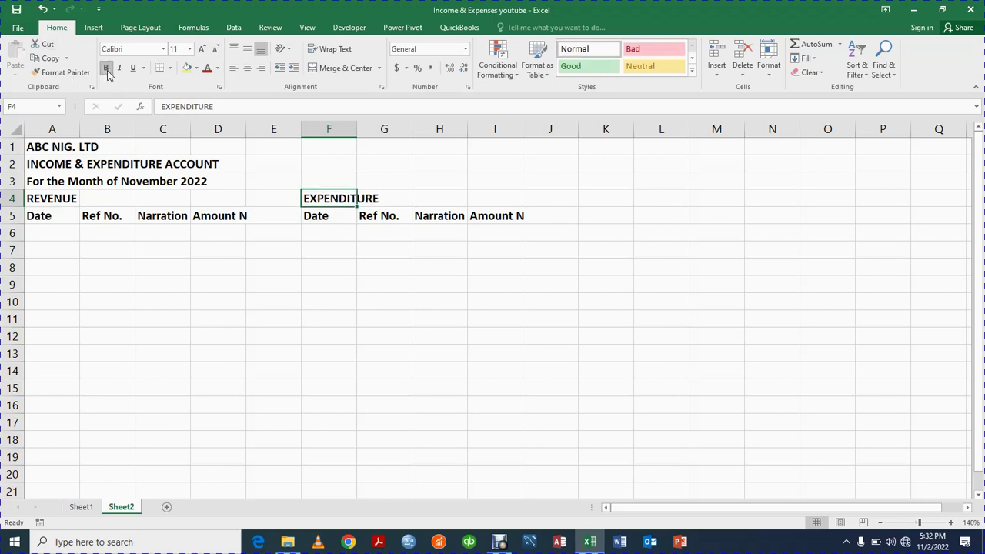
# Enlarge the company title in A1 to font size 24
pyautogui.click(33, 148)
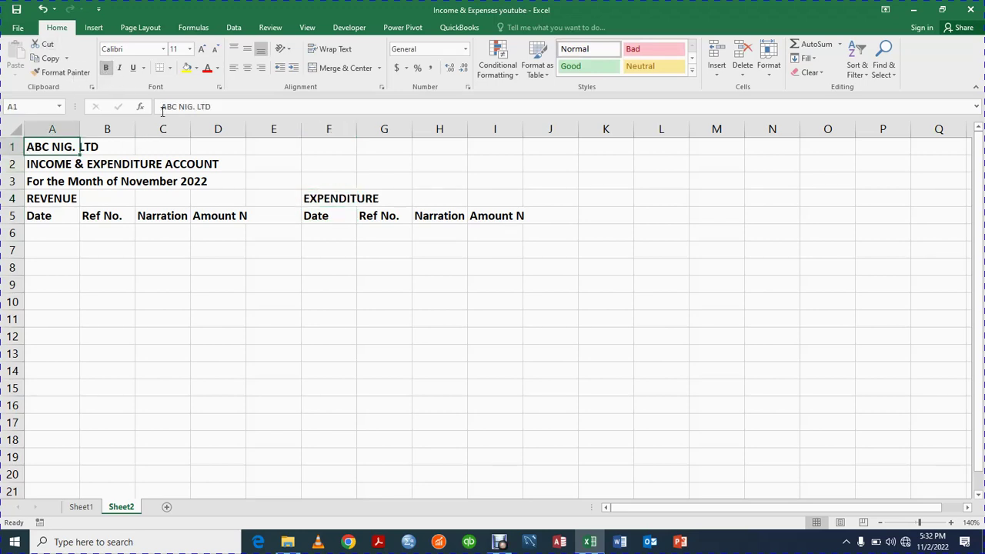
pyautogui.click(202, 50)
pyautogui.click(202, 50)
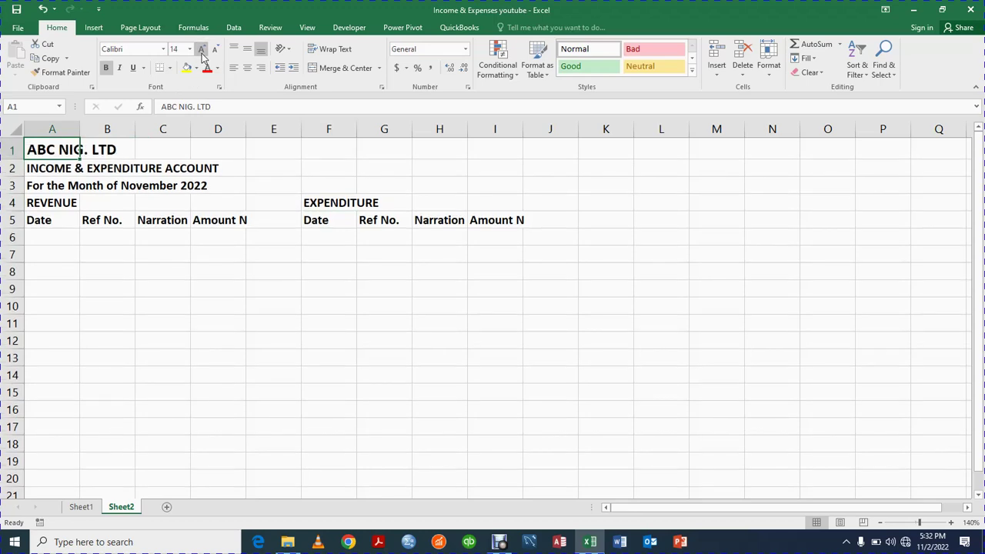
pyautogui.click(202, 50)
pyautogui.click(202, 50)
pyautogui.click(202, 51)
pyautogui.click(202, 51)
pyautogui.click(203, 53)
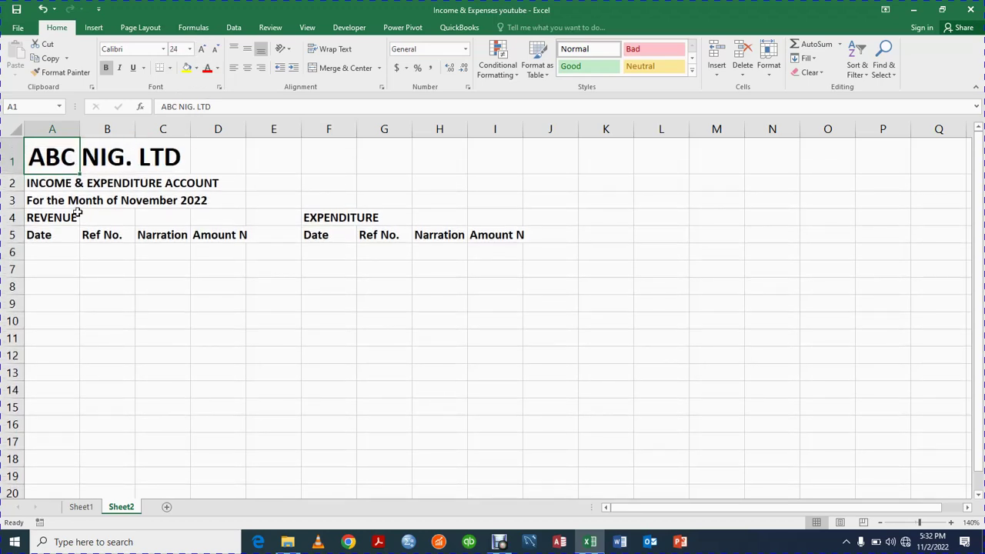
# Enlarge the report title in A2 to font size 16 and format the period line in A3 as 12-point italic
pyautogui.click(65, 188)
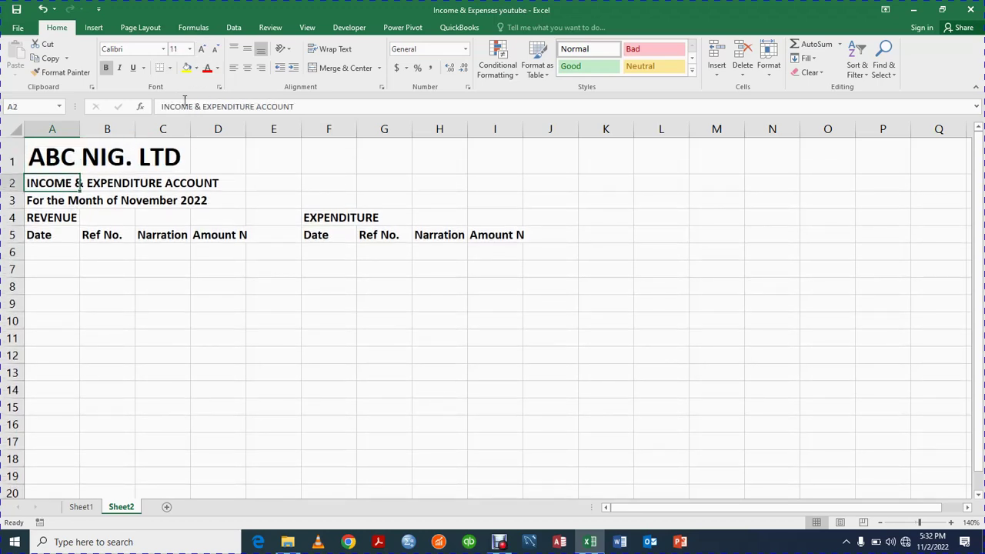
pyautogui.click(202, 50)
pyautogui.click(202, 52)
pyautogui.click(203, 50)
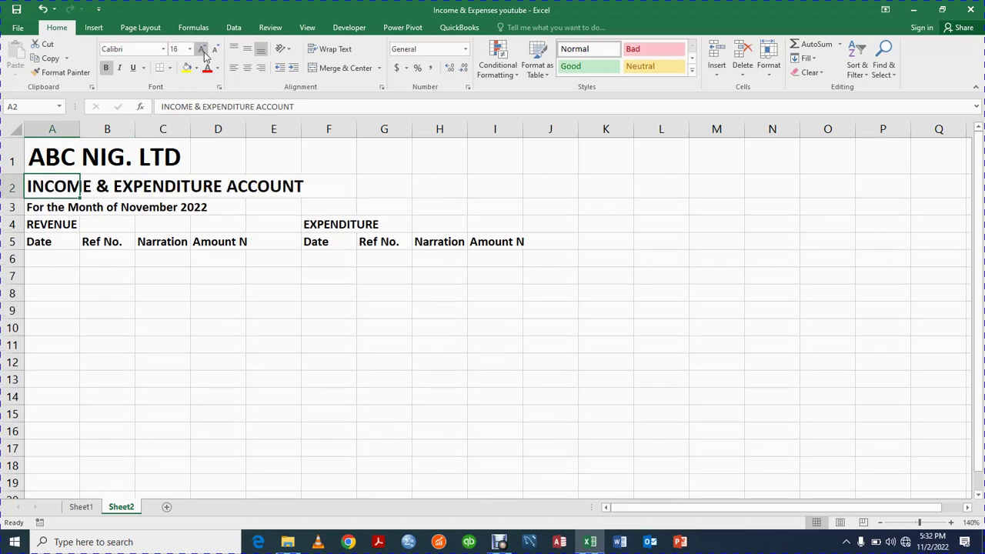
pyautogui.click(44, 206)
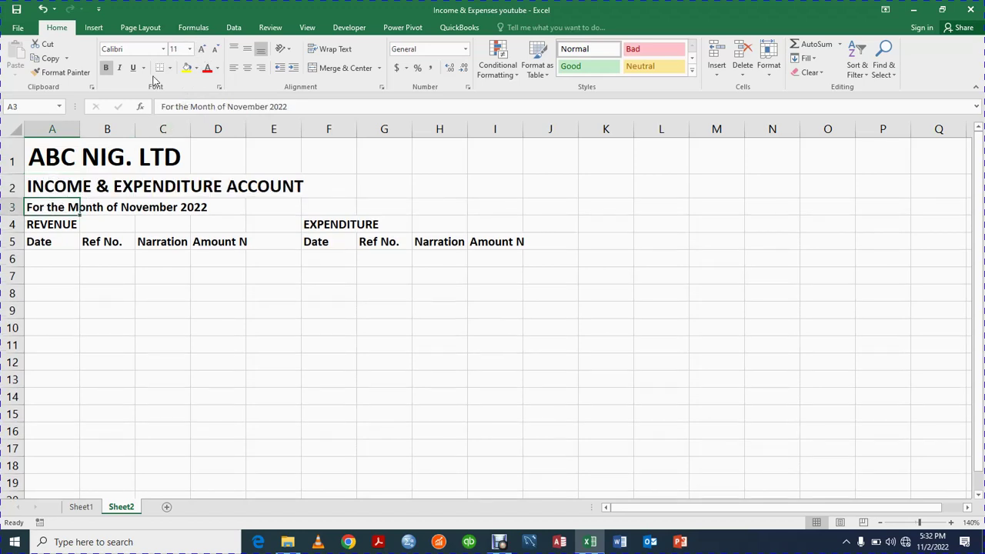
pyautogui.click(202, 51)
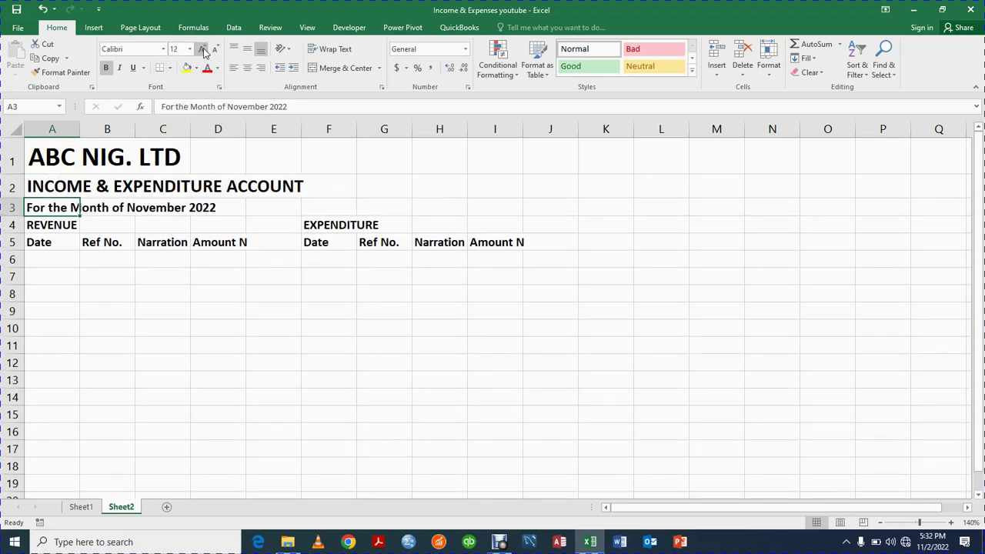
pyautogui.click(119, 67)
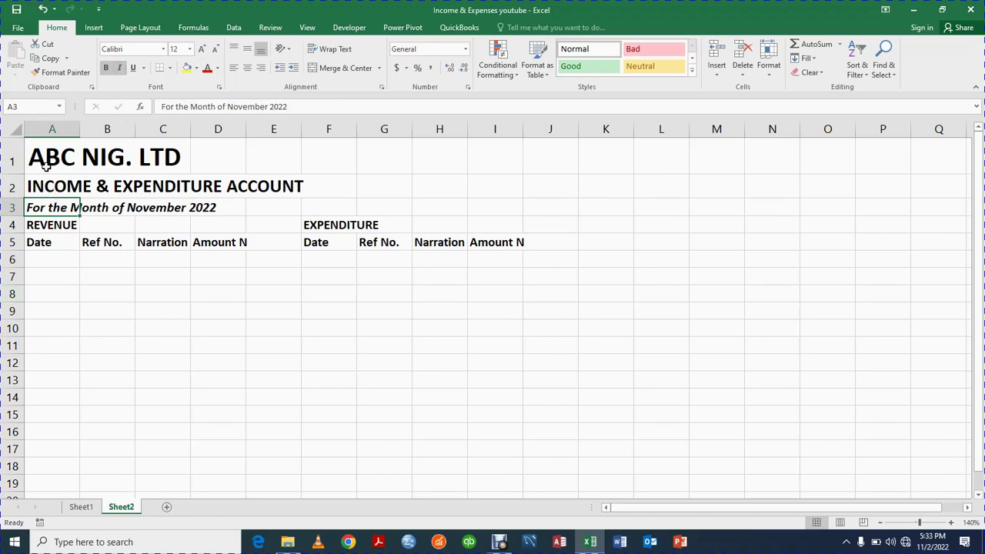
# Merge and center the company title, report title and period line, each across columns A to I in its own row
pyautogui.moveTo(46, 163)
pyautogui.mouseDown()
pyautogui.moveTo(105, 150)
pyautogui.moveTo(493, 151)
pyautogui.mouseUp()
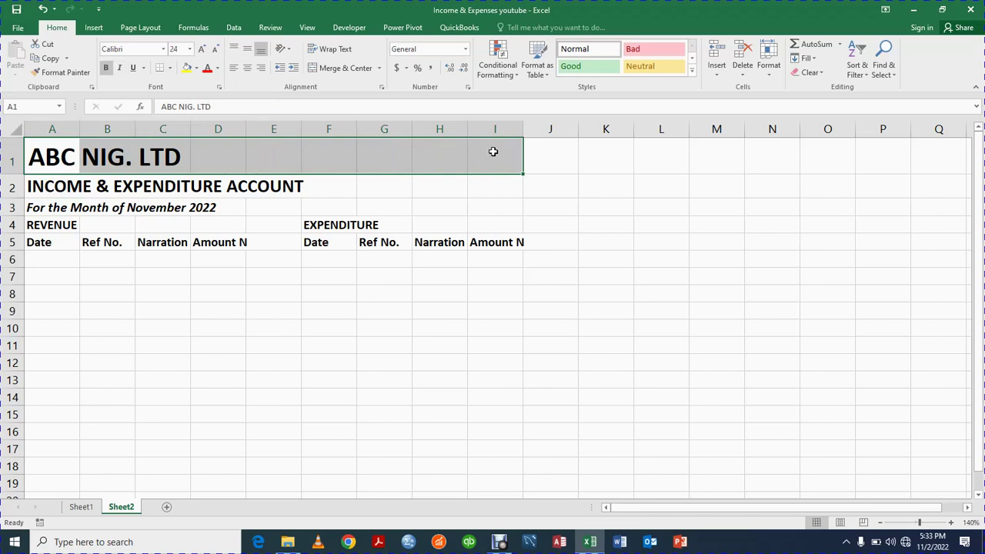
pyautogui.click(338, 68)
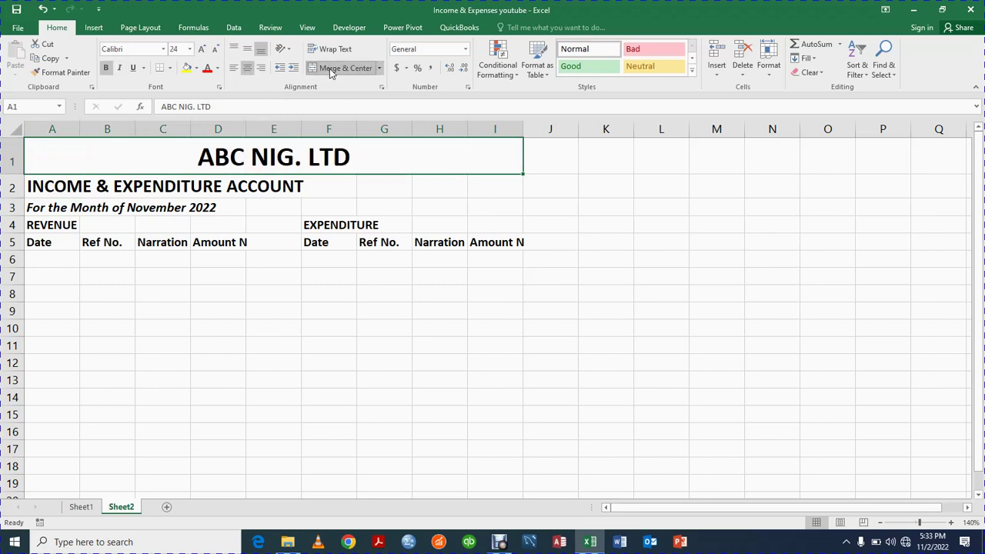
pyautogui.moveTo(52, 187); pyautogui.dragTo(478, 189)
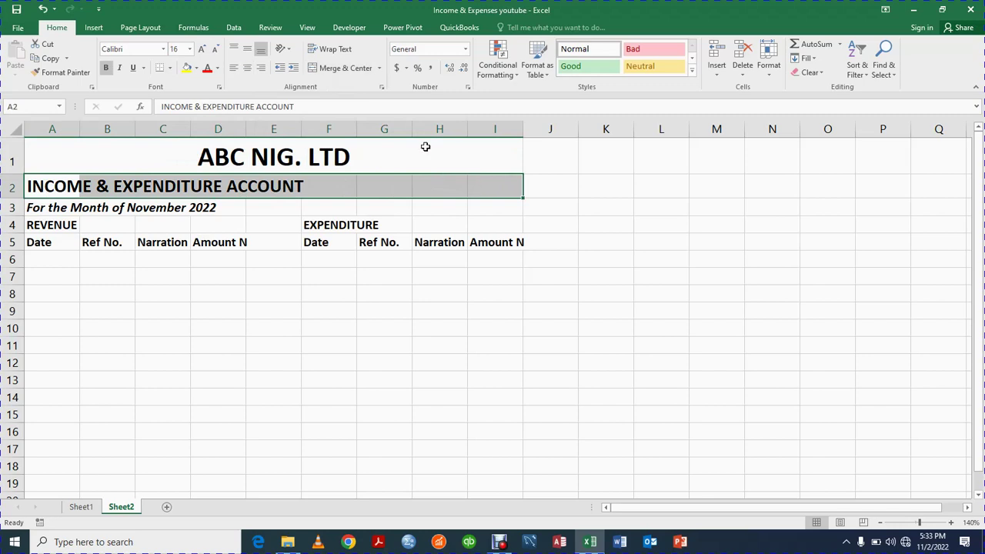
pyautogui.click(343, 68)
pyautogui.click(42, 212)
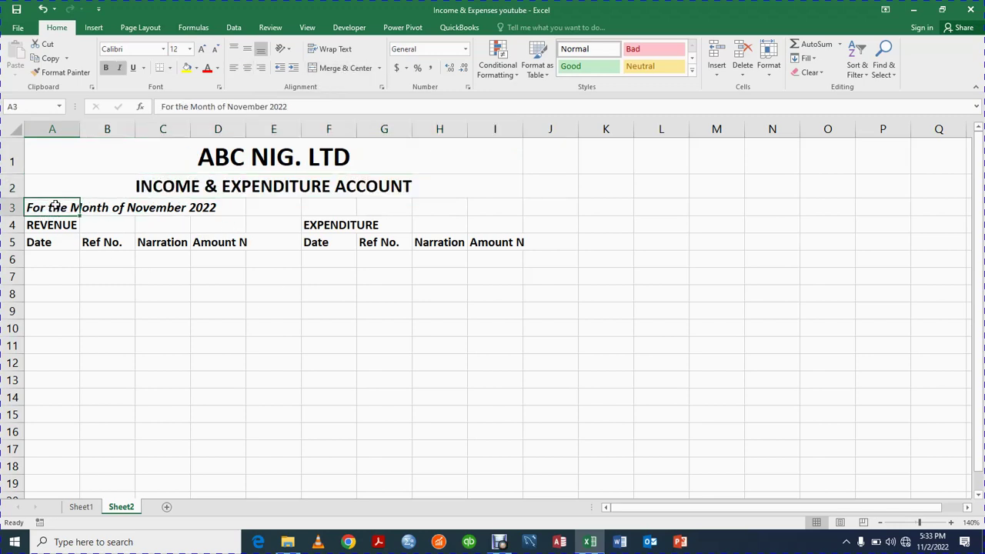
pyautogui.moveTo(107, 221); pyautogui.dragTo(476, 211)
pyautogui.click(341, 68)
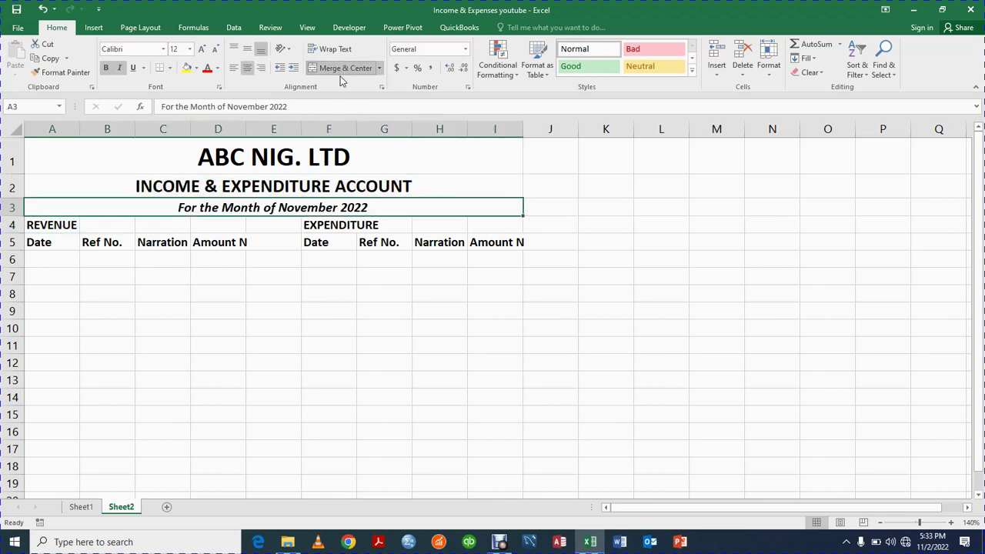
# Merge and center the REVENUE heading across A4:D4 and the EXPENDITURE heading across F4:I4
pyautogui.moveTo(48, 224); pyautogui.dragTo(231, 223)
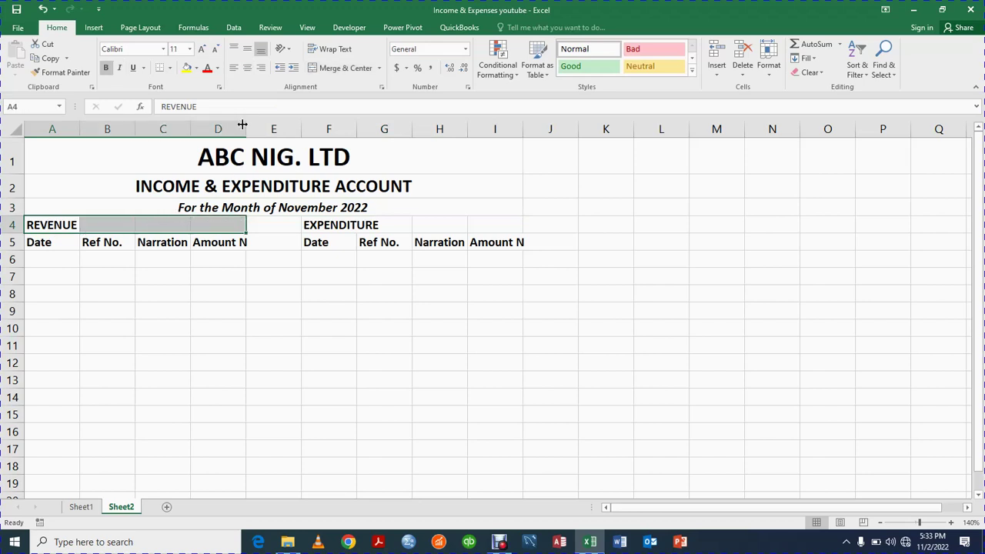
pyautogui.click(344, 68)
pyautogui.moveTo(350, 228); pyautogui.dragTo(483, 222)
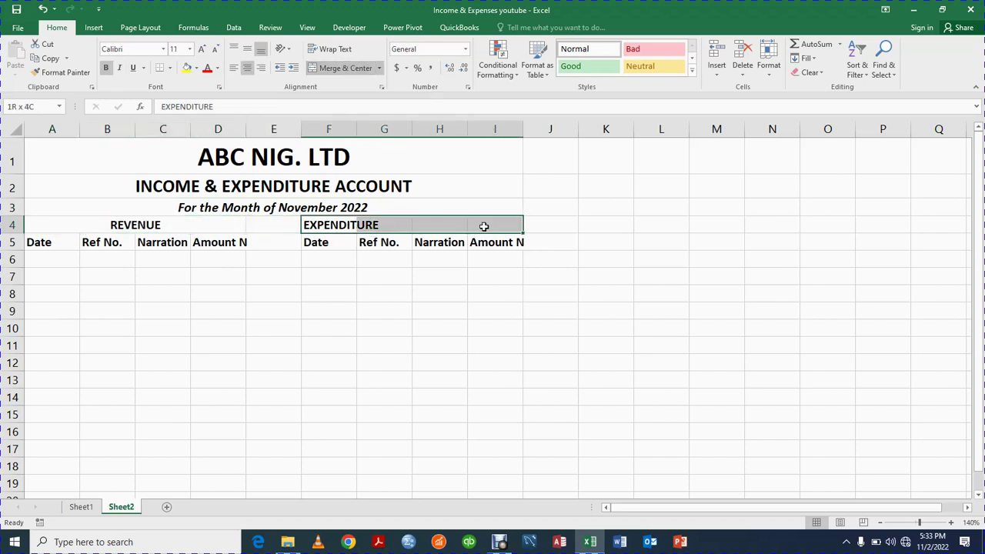
pyautogui.click(343, 69)
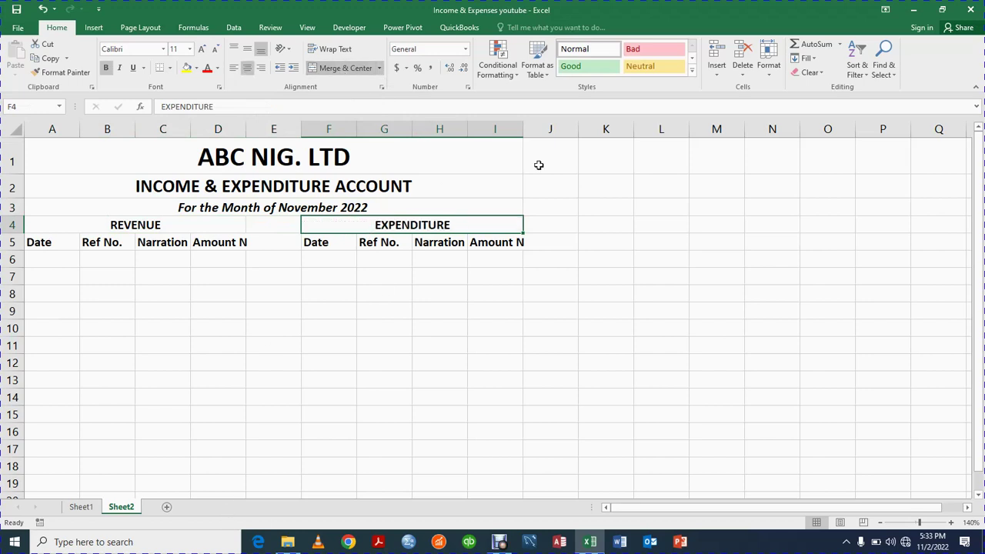
pyautogui.click(325, 339)
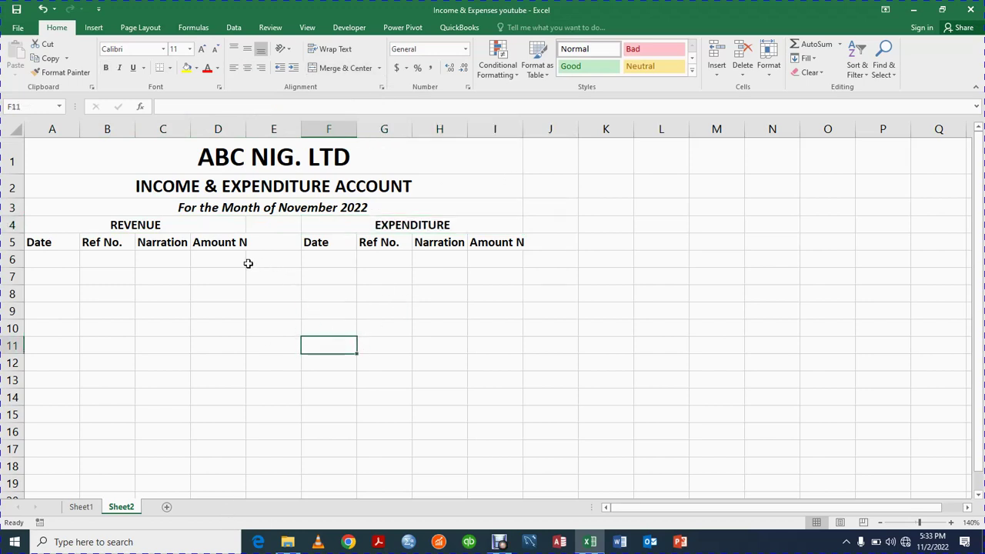
# Narrow column E to a thin divider between the two tables and fill E5:E19 with red
pyautogui.click(269, 248)
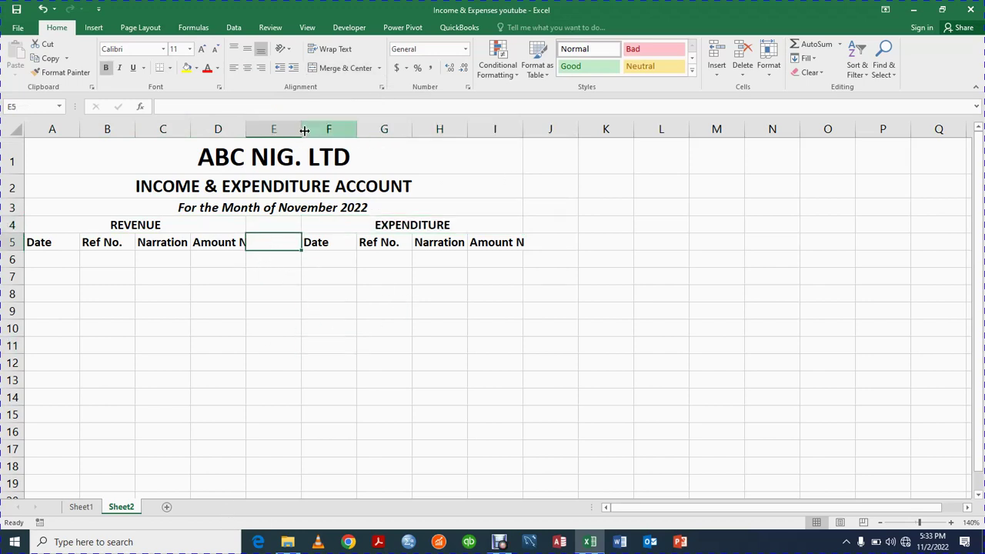
pyautogui.moveTo(301, 128); pyautogui.dragTo(258, 158)
pyautogui.click(263, 303)
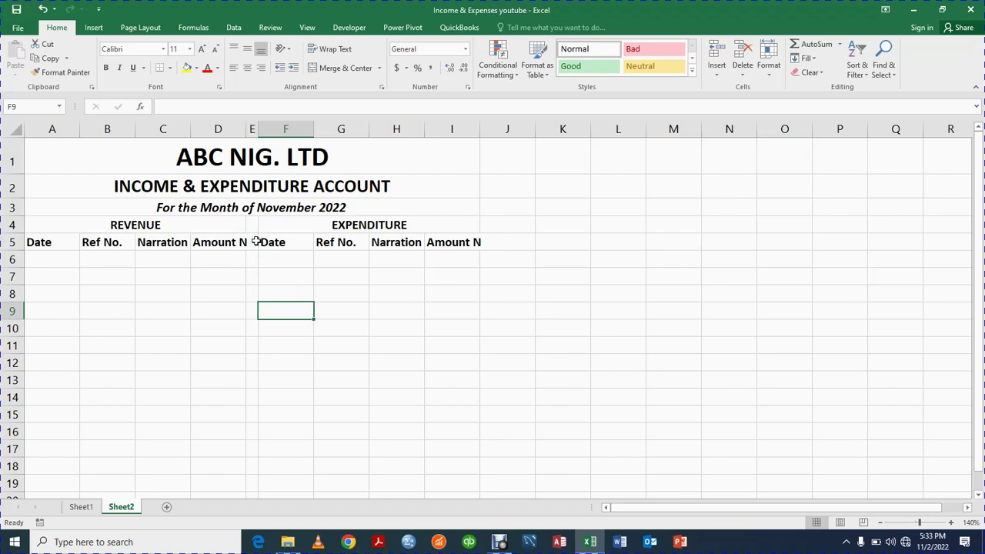
pyautogui.moveTo(256, 241); pyautogui.dragTo(252, 481)
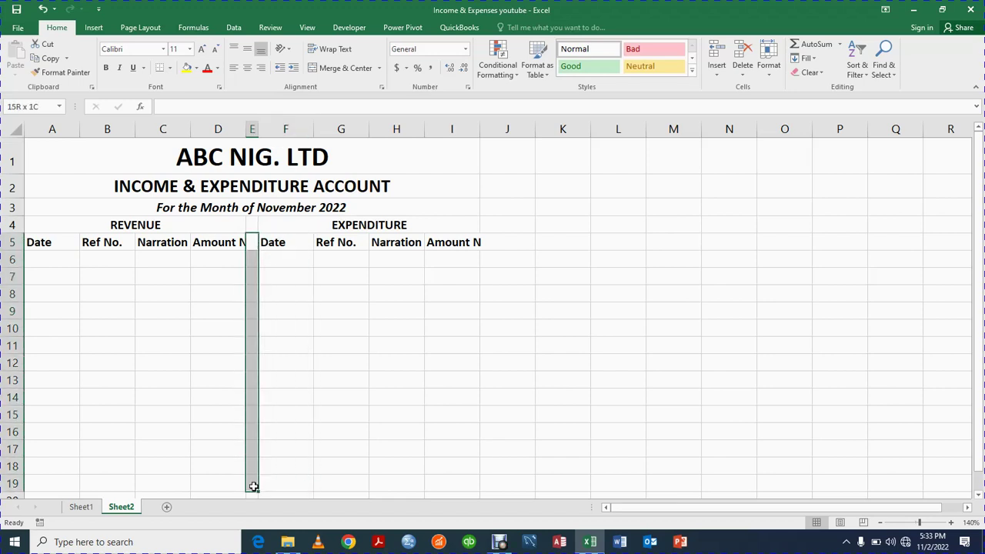
pyautogui.click(197, 68)
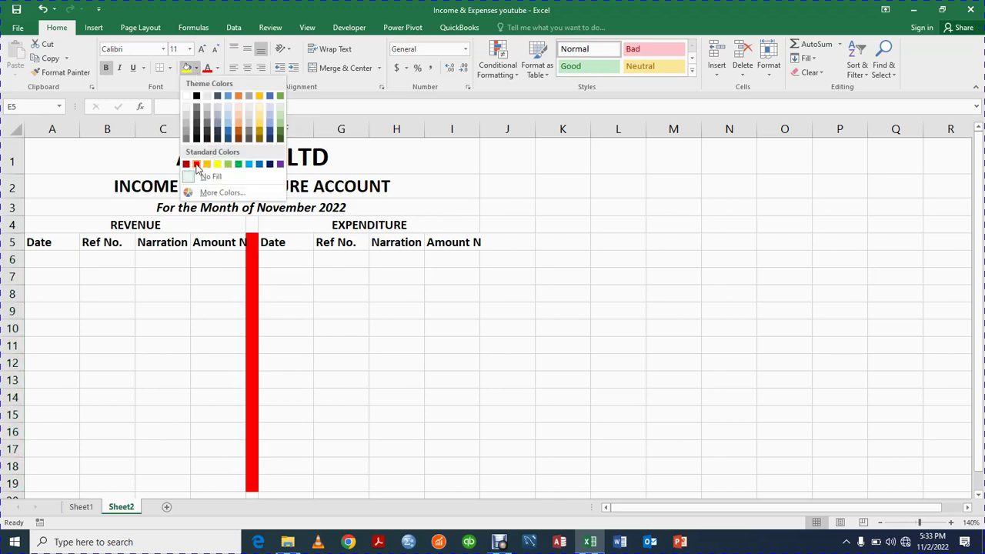
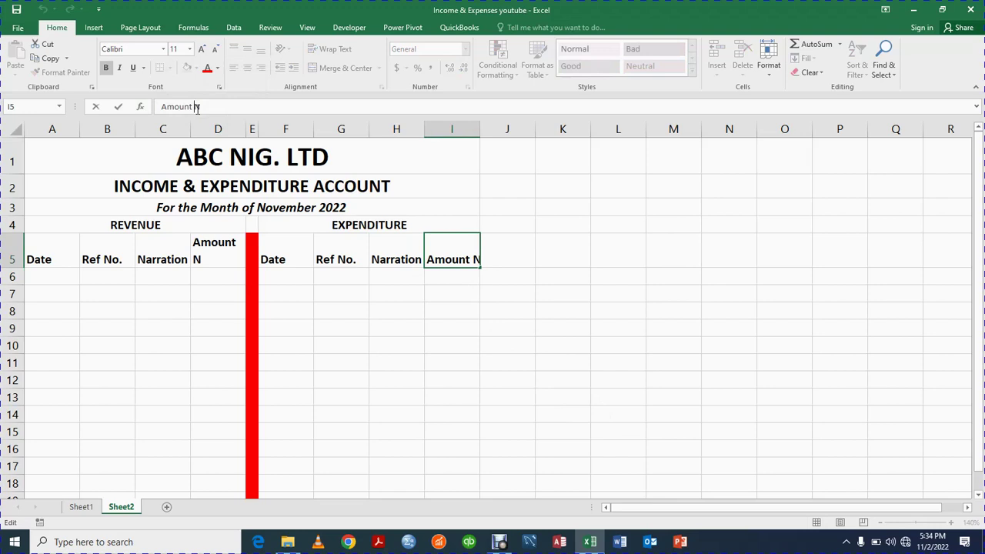
# Insert a line break before the N in the I5 header and slightly reduce the height of row 5
pyautogui.hotkey('alt', 'Return')
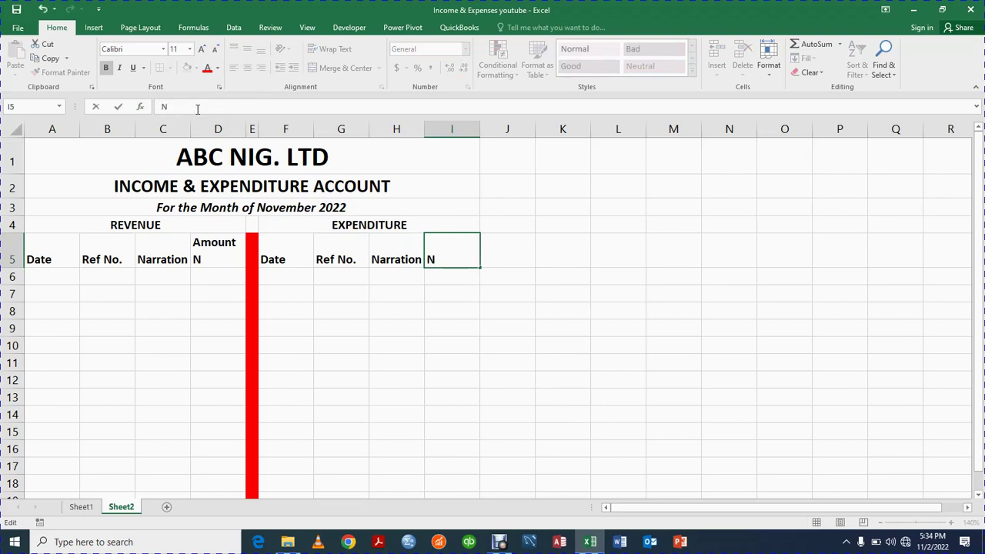
pyautogui.press('Return')
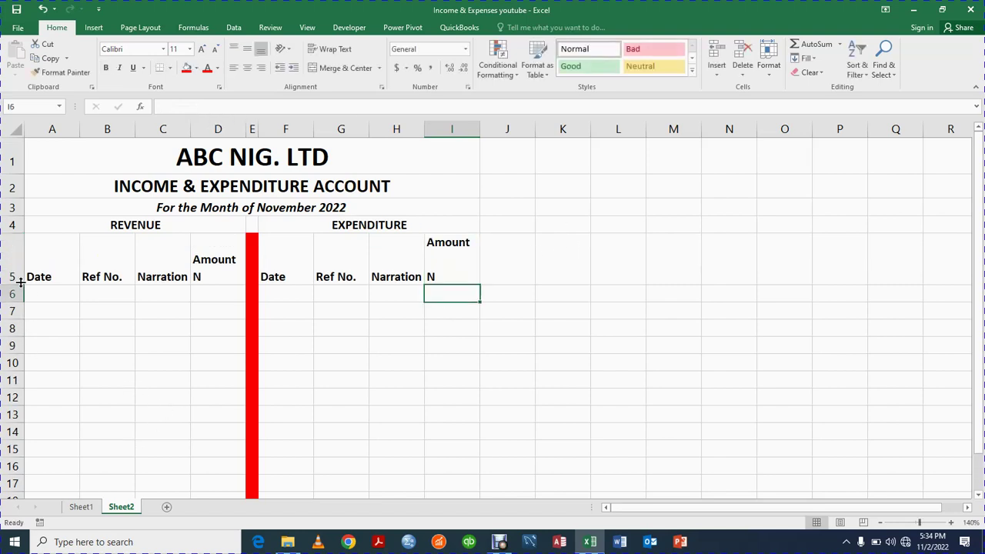
pyautogui.moveTo(21, 283); pyautogui.dragTo(20, 274)
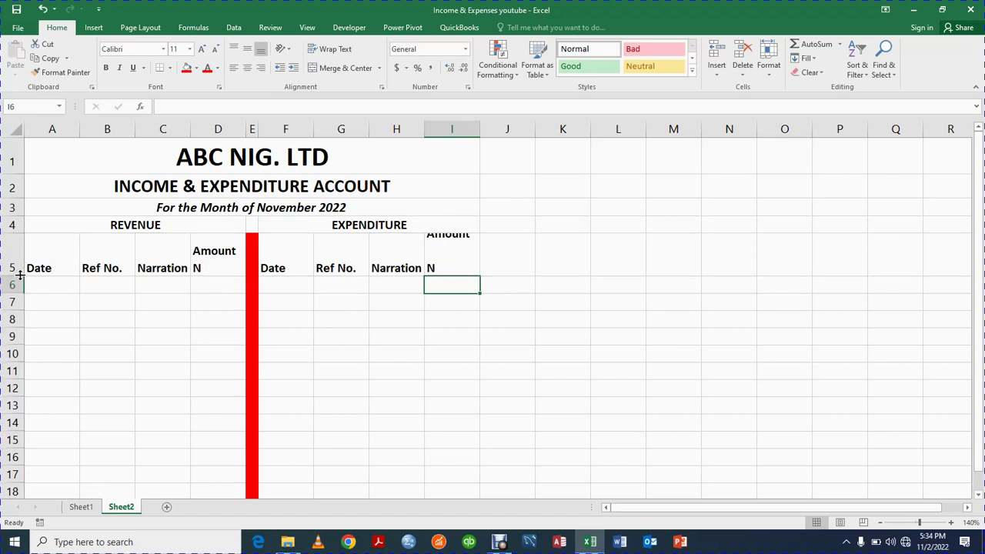
# Remove the line breaks between "Amount" and "N" in the I5 header, leaving "Amount N" as its text
pyautogui.click(444, 255)
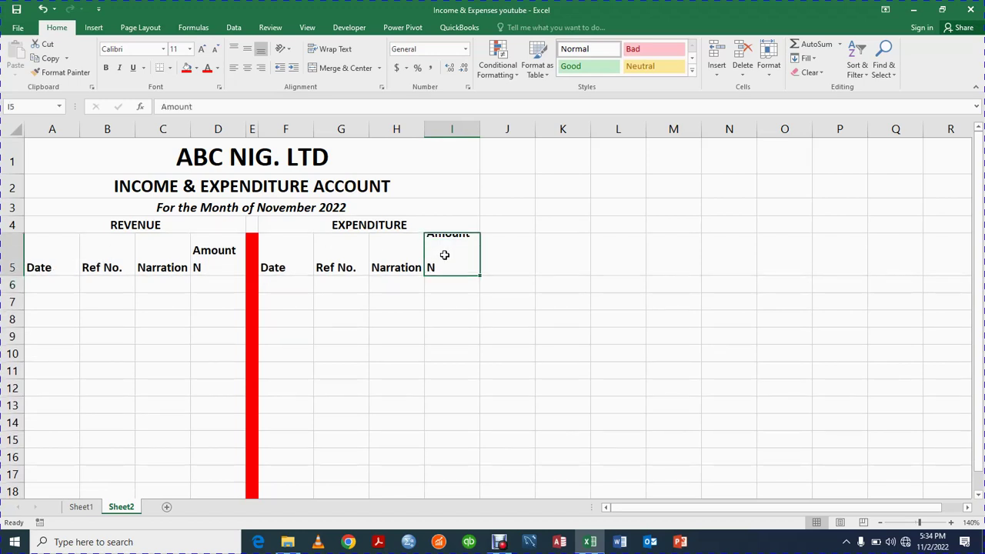
pyautogui.click(211, 111)
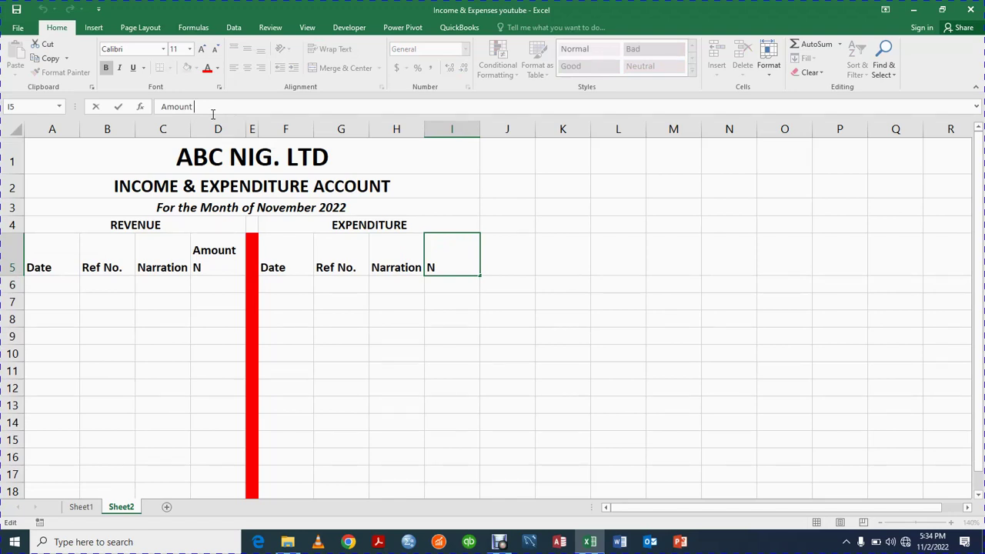
pyautogui.click(977, 107)
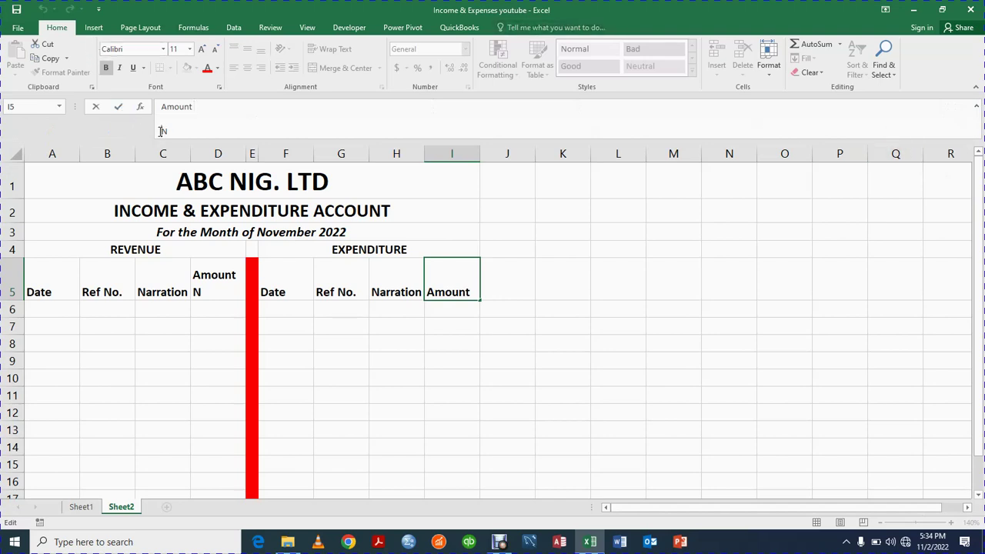
pyautogui.press('Delete')
pyautogui.click(978, 108)
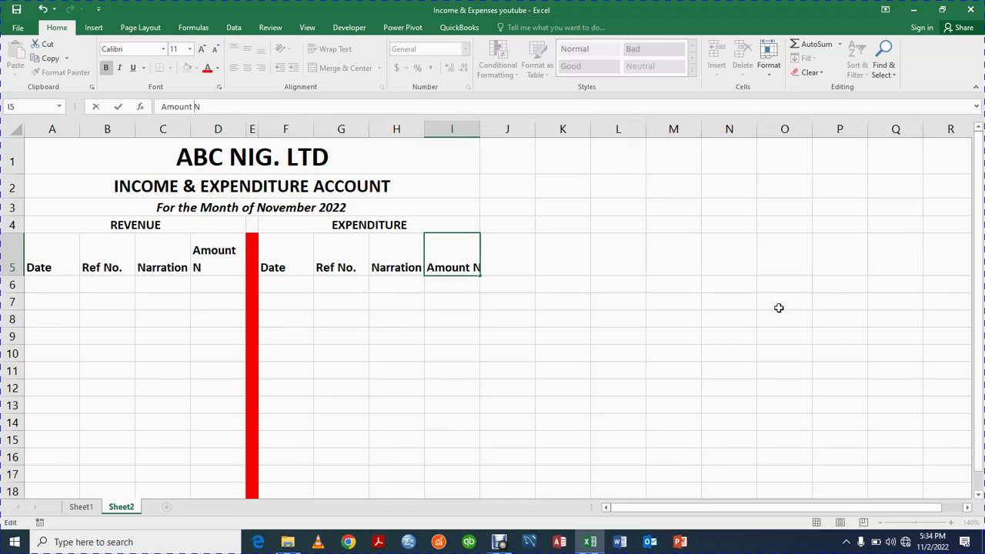
pyautogui.click(547, 382)
pyautogui.click(465, 264)
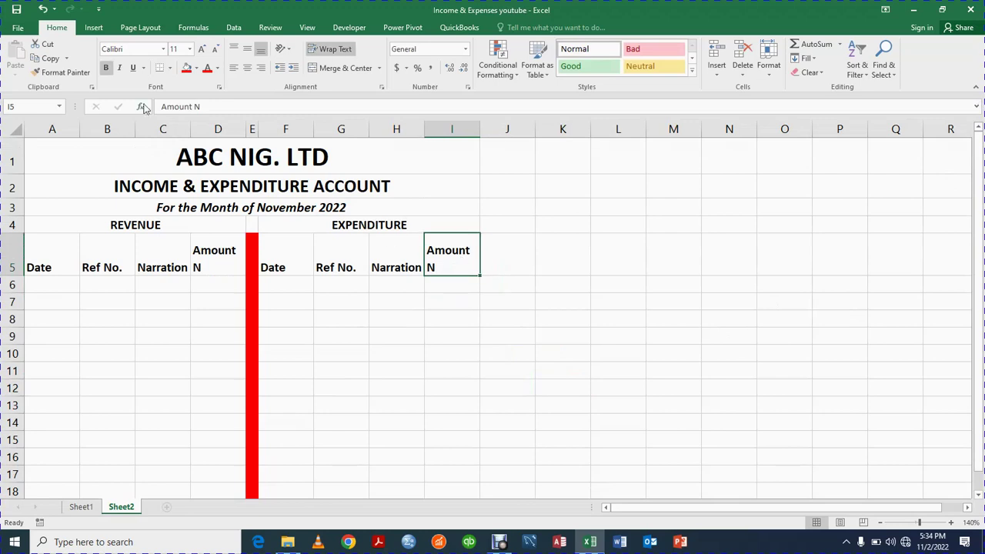
pyautogui.click(196, 108)
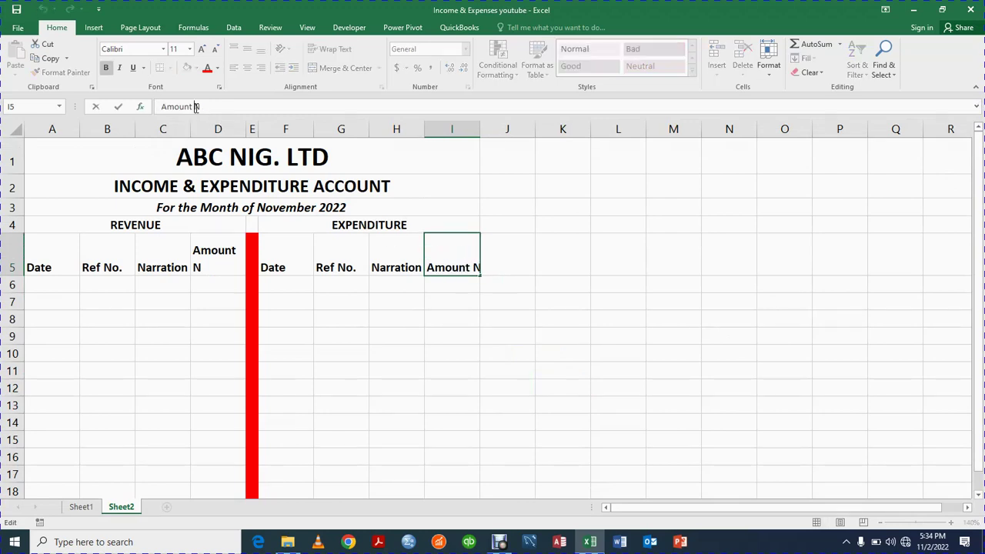
pyautogui.click(595, 457)
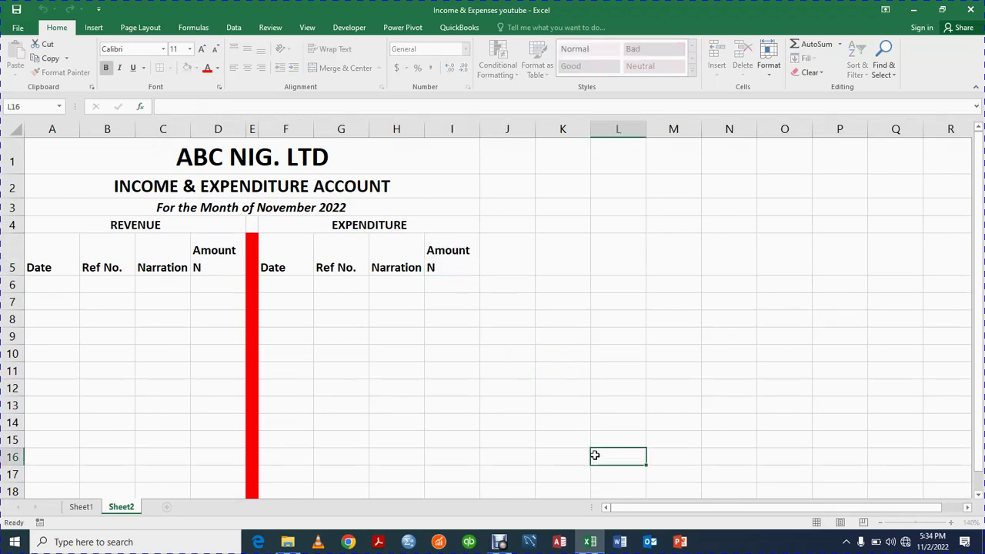
pyautogui.click(451, 255)
# Enter a two-line "Amount N" header in K5, with a line break between "Amount" and "N"
pyautogui.click(563, 265)
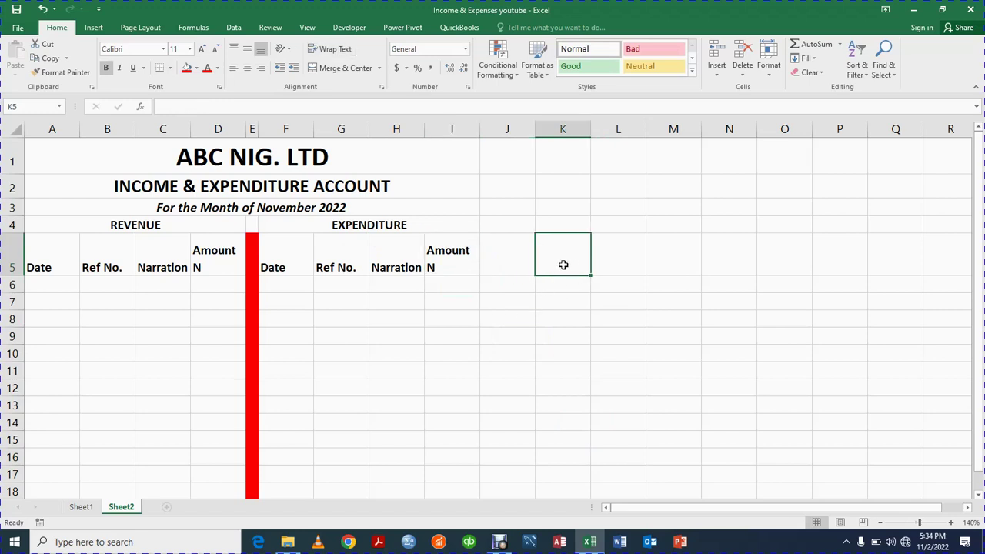
pyautogui.write('AM')
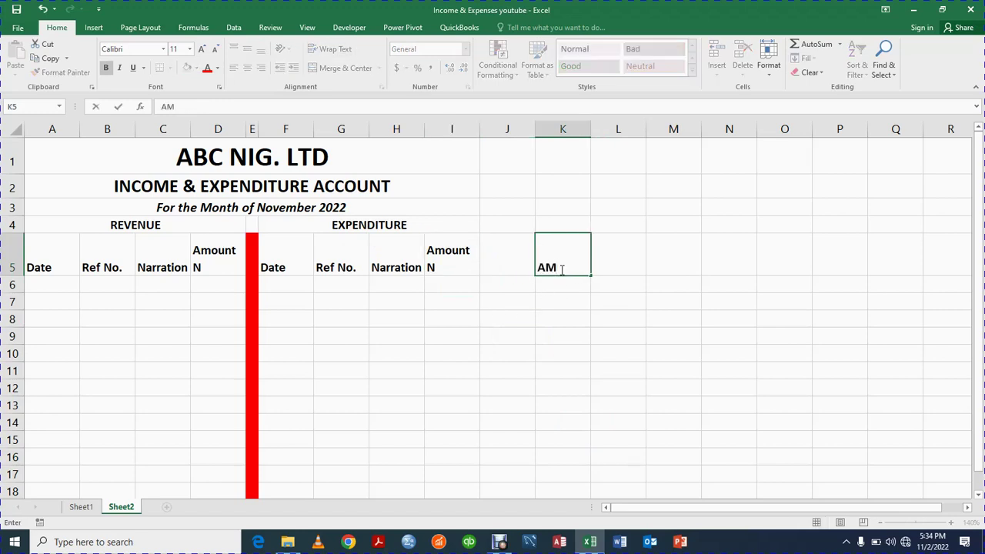
pyautogui.press('BackSpace')
pyautogui.write('mount nt')
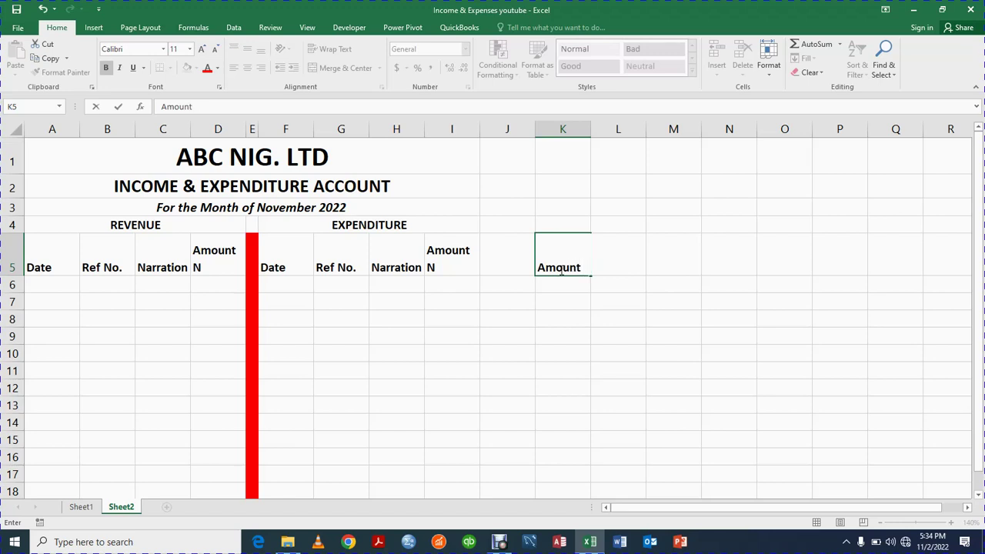
pyautogui.write('N')
pyautogui.click(576, 273)
pyautogui.hotkey('alt', 'Return')
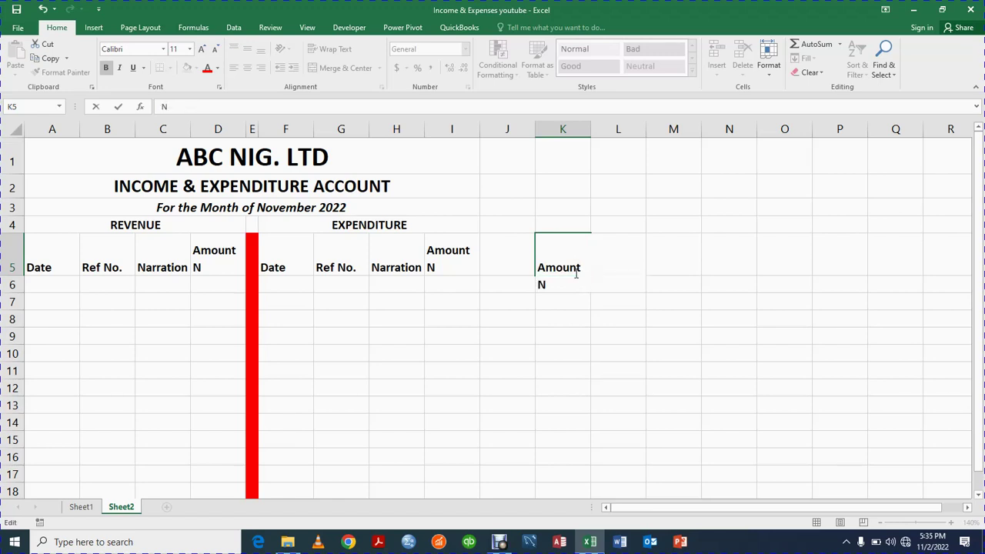
pyautogui.click(572, 399)
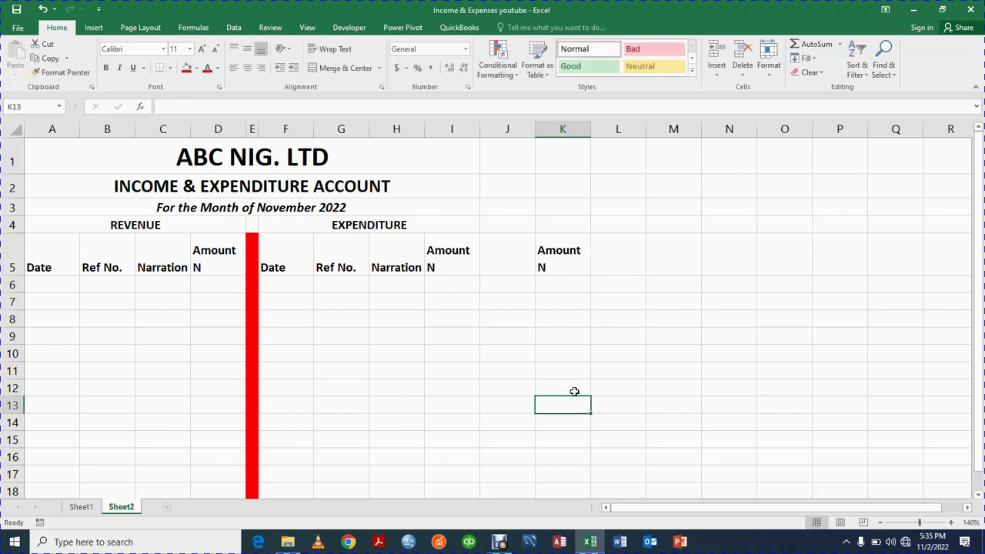
# Undo the "Amount N" entry in K5
pyautogui.click(563, 262)
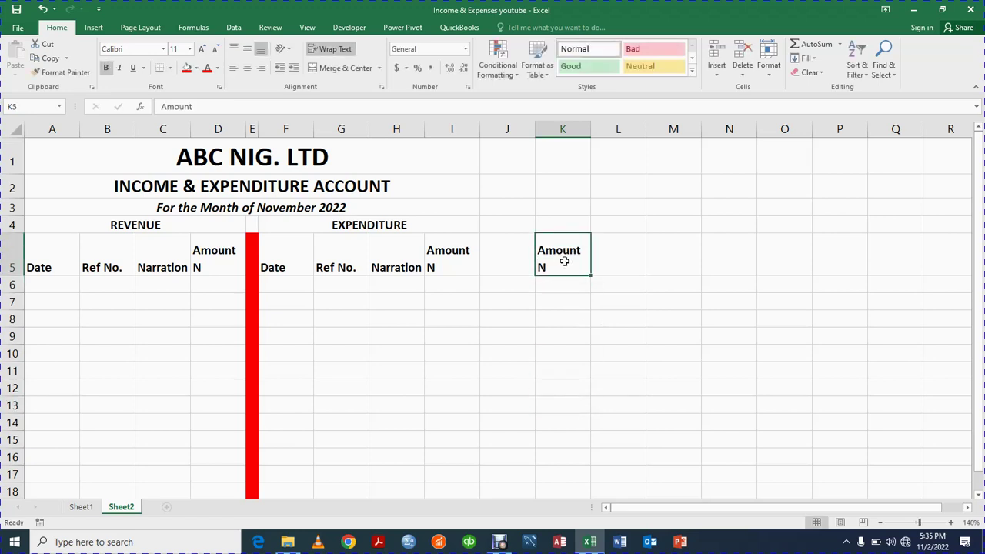
pyautogui.hotkey('ctrl', 'z')
pyautogui.click(620, 400)
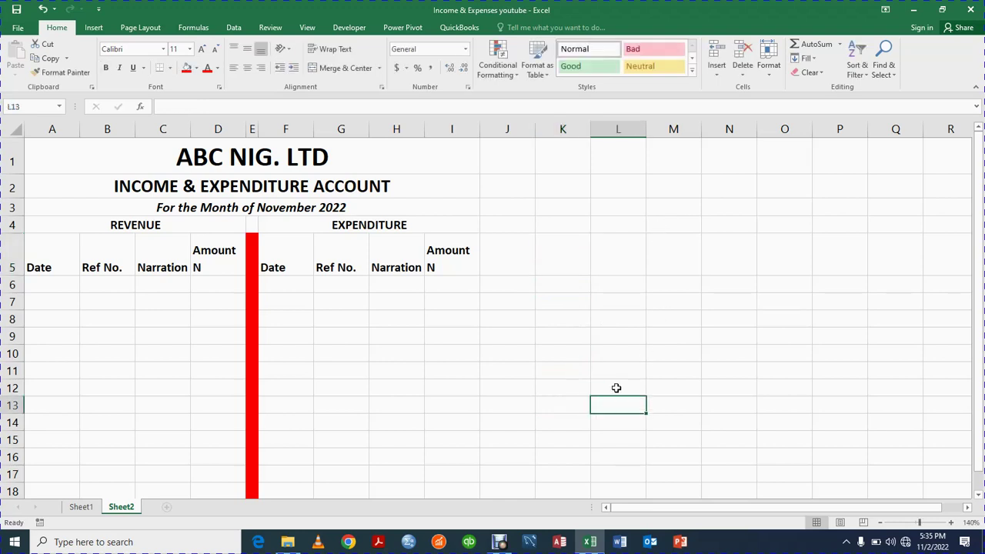
# Center the column headers in row 5 horizontally and slightly reduce the height of that row
pyautogui.click(10, 258)
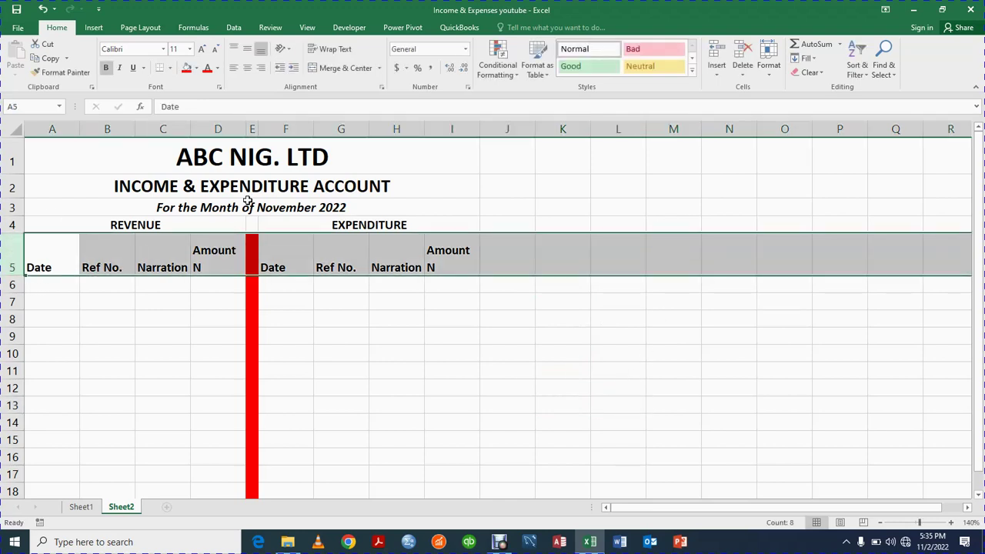
pyautogui.click(247, 68)
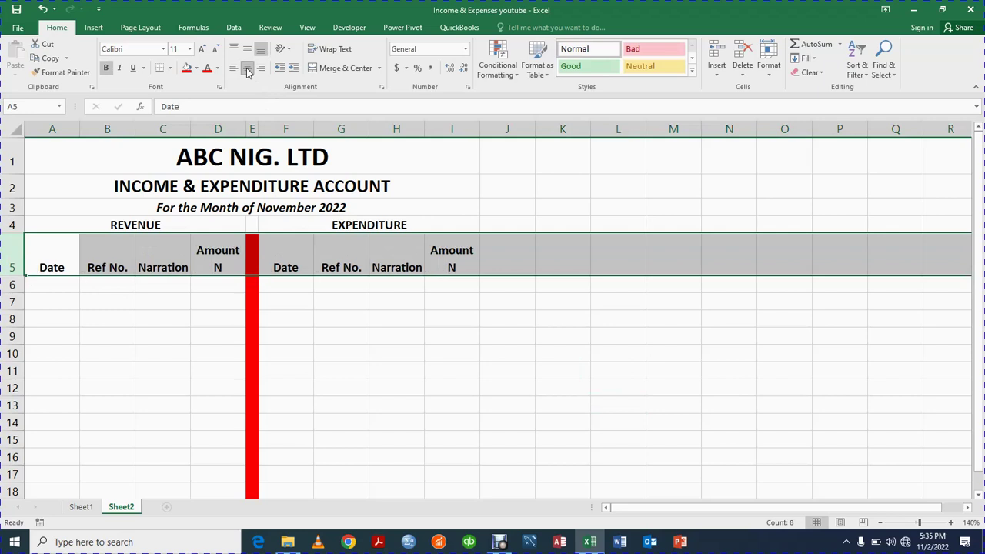
pyautogui.click(377, 427)
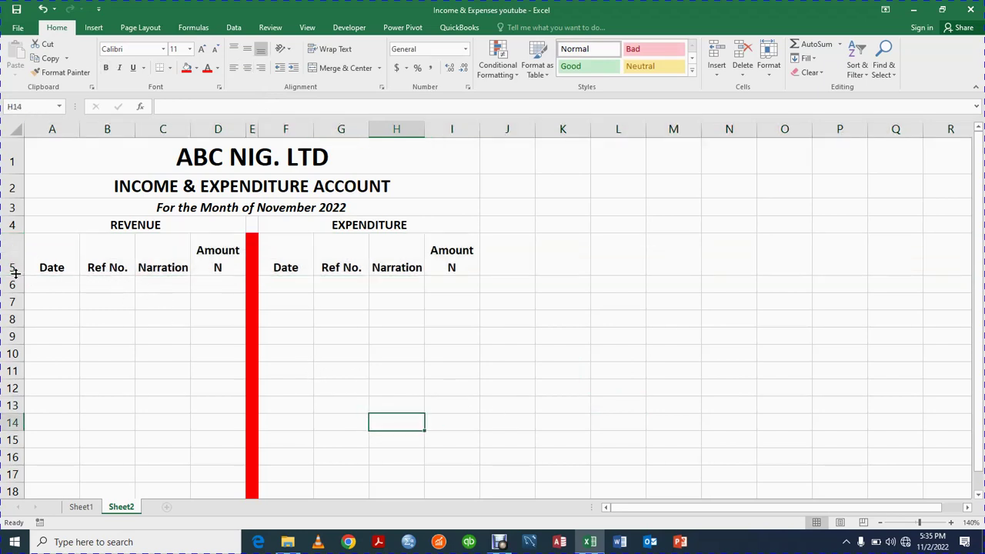
pyautogui.moveTo(13, 276); pyautogui.dragTo(13, 268)
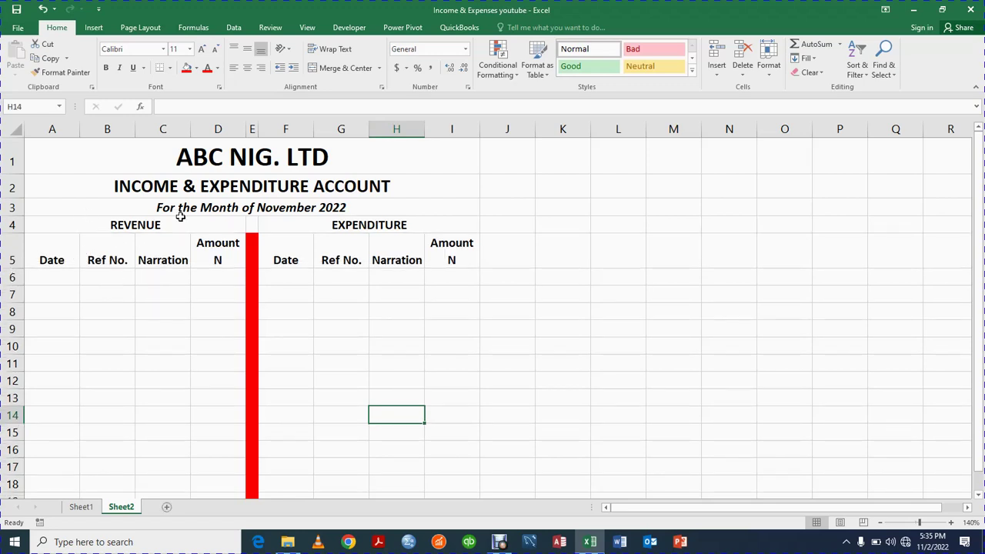
# Widen the Narration columns C and H and the expenditure Ref No. and Date columns G and F
pyautogui.moveTo(187, 129); pyautogui.dragTo(213, 193)
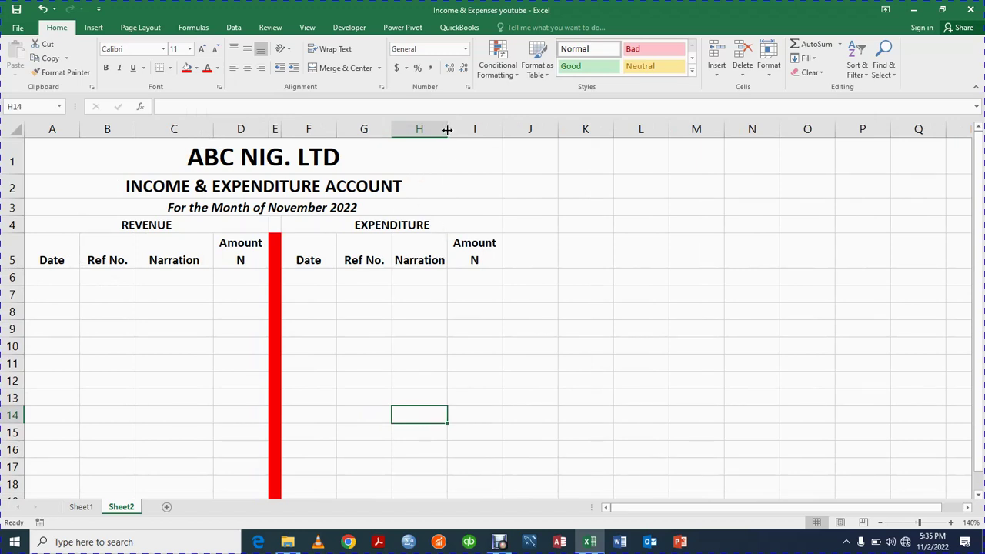
pyautogui.moveTo(447, 130); pyautogui.dragTo(473, 150)
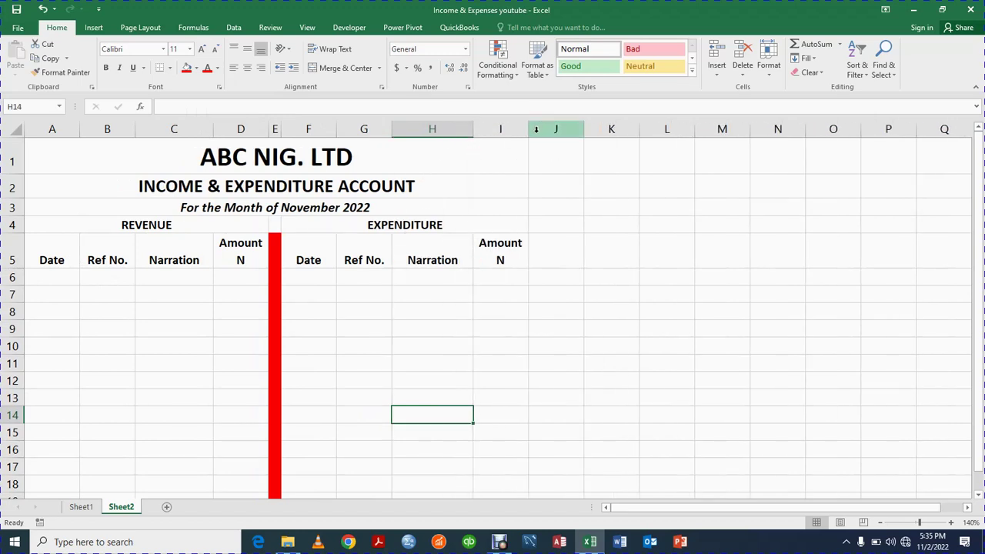
pyautogui.moveTo(537, 129); pyautogui.dragTo(490, 137)
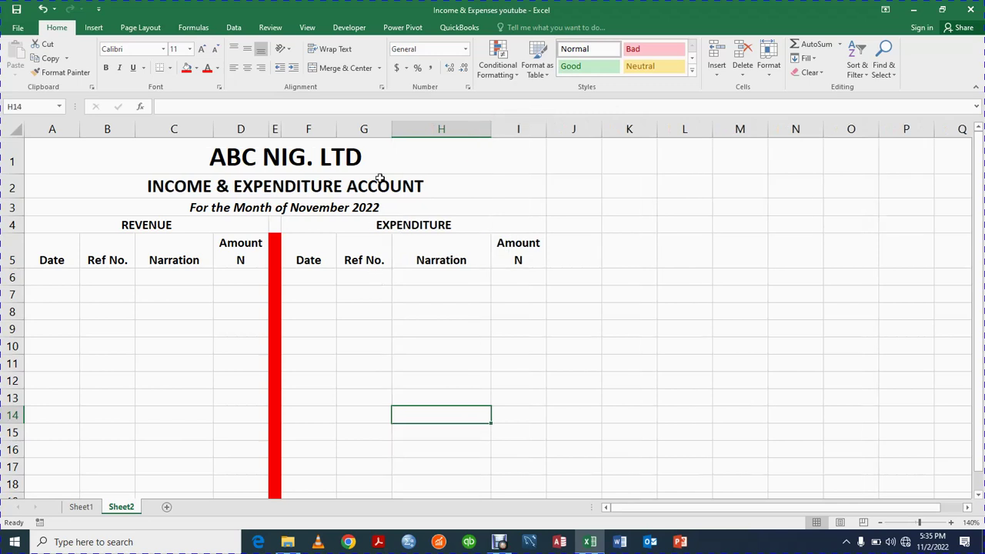
pyautogui.moveTo(392, 130); pyautogui.dragTo(401, 137)
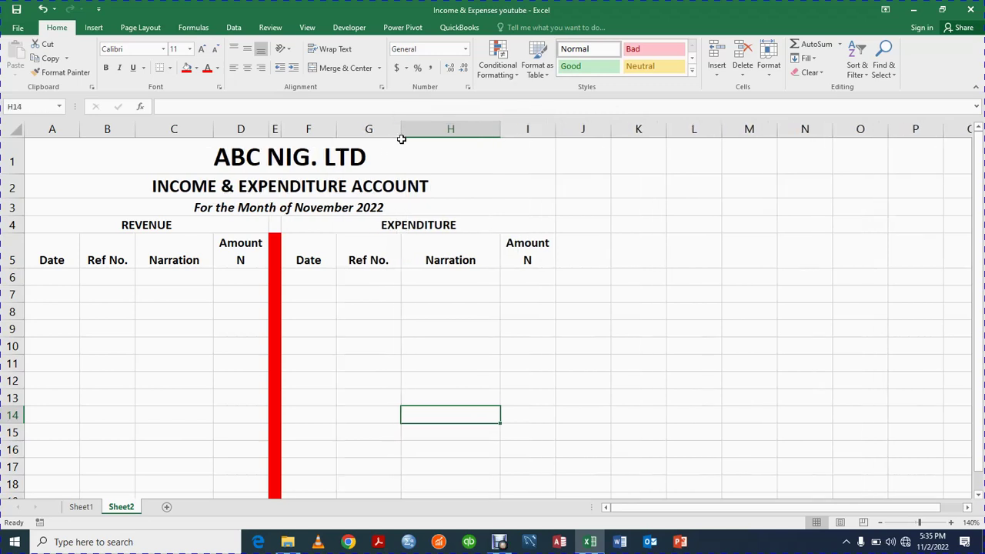
pyautogui.moveTo(336, 132); pyautogui.dragTo(354, 136)
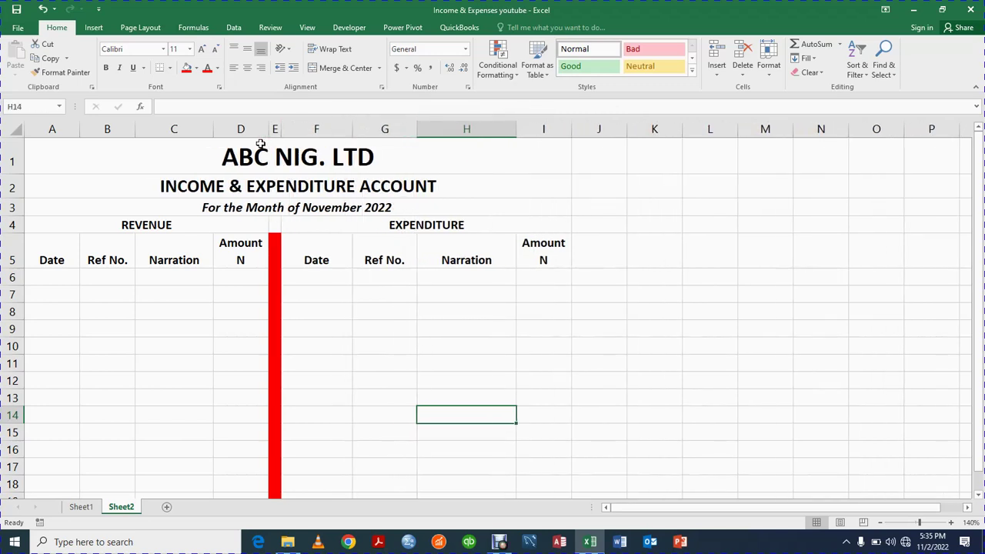
# Widen the revenue table's columns D, C, B and A
pyautogui.moveTo(269, 123); pyautogui.dragTo(290, 128)
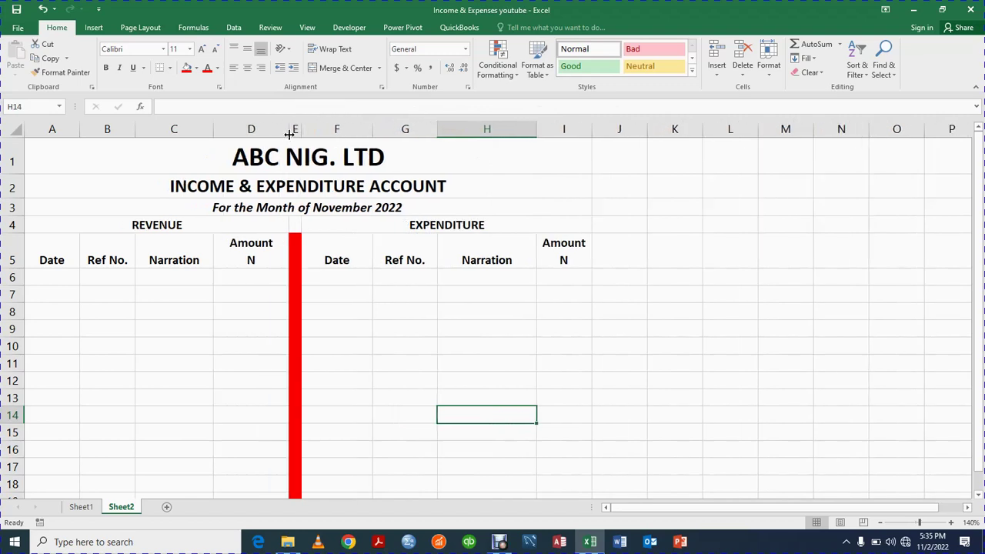
pyautogui.moveTo(211, 123); pyautogui.dragTo(221, 129)
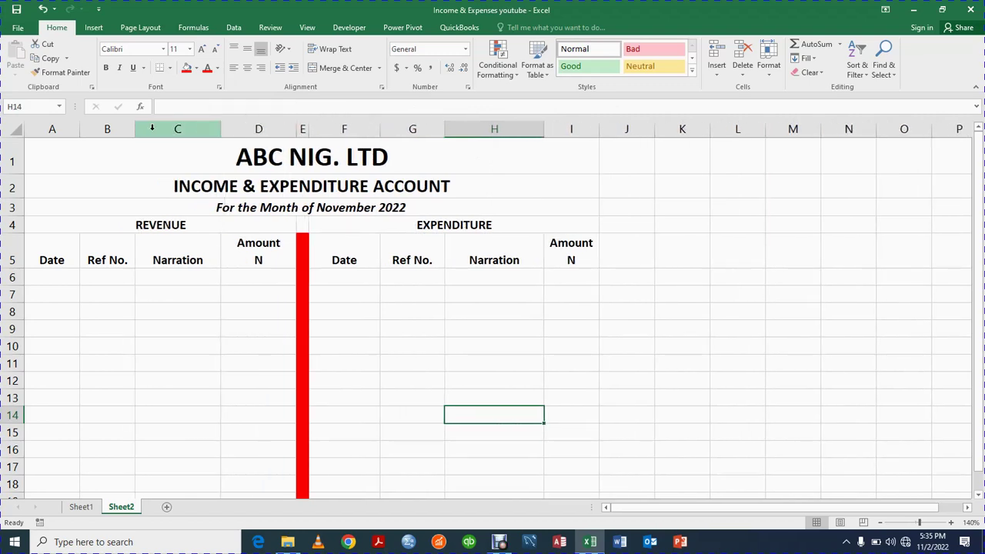
pyautogui.moveTo(138, 130); pyautogui.dragTo(142, 129)
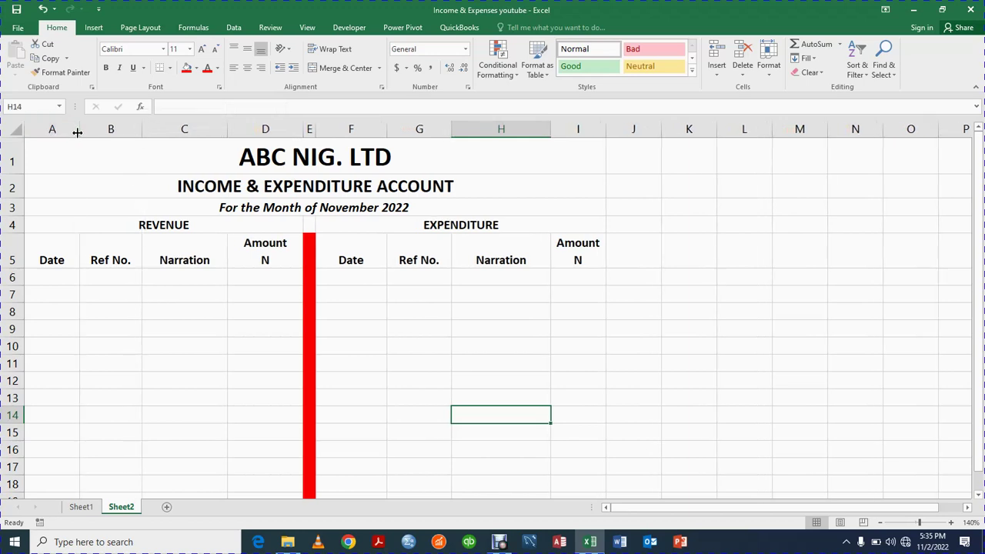
pyautogui.moveTo(76, 131)
pyautogui.mouseDown()
pyautogui.moveTo(96, 138)
pyautogui.moveTo(85, 137)
pyautogui.mouseUp()
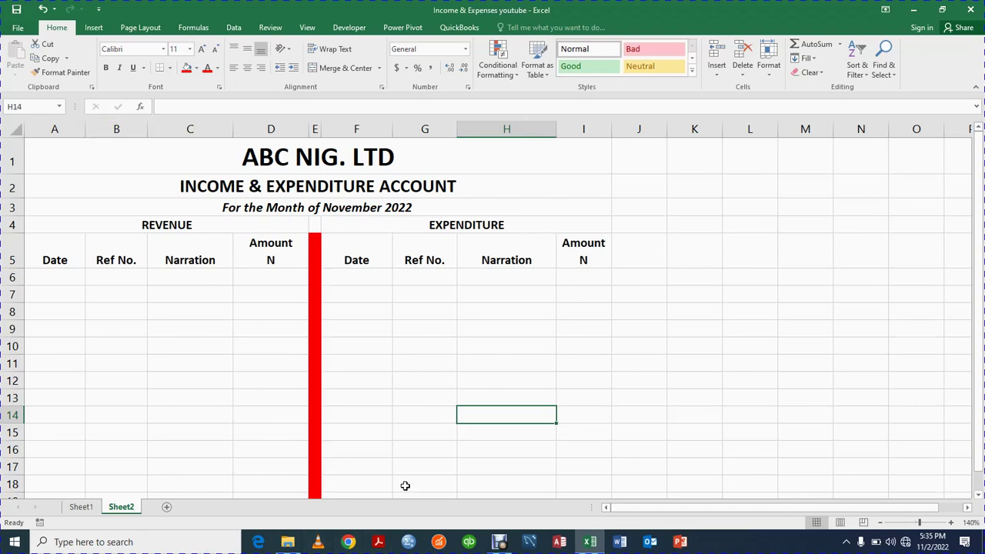
# Try font size 14 on the "For the Month of November 2022" line and return it to 12
pyautogui.click(103, 209)
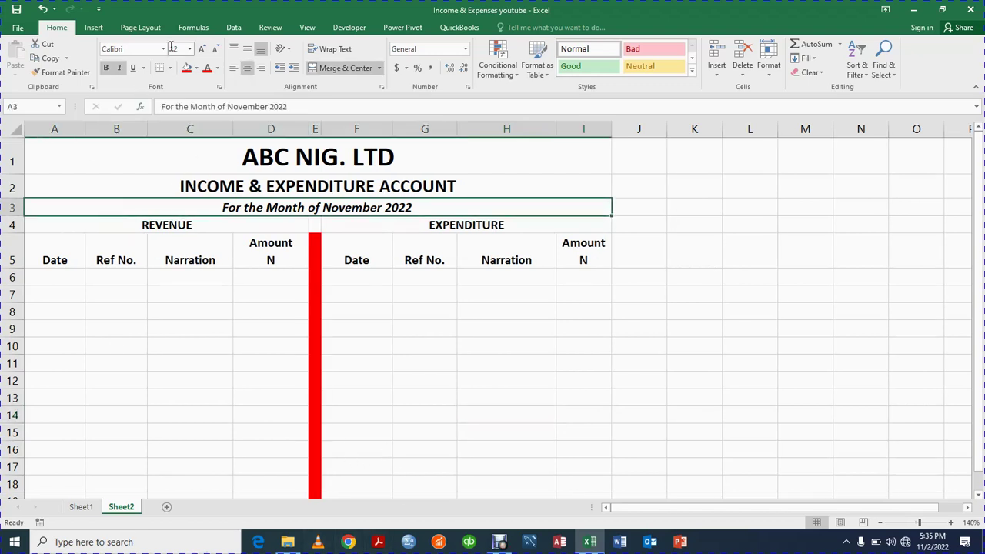
pyautogui.click(203, 49)
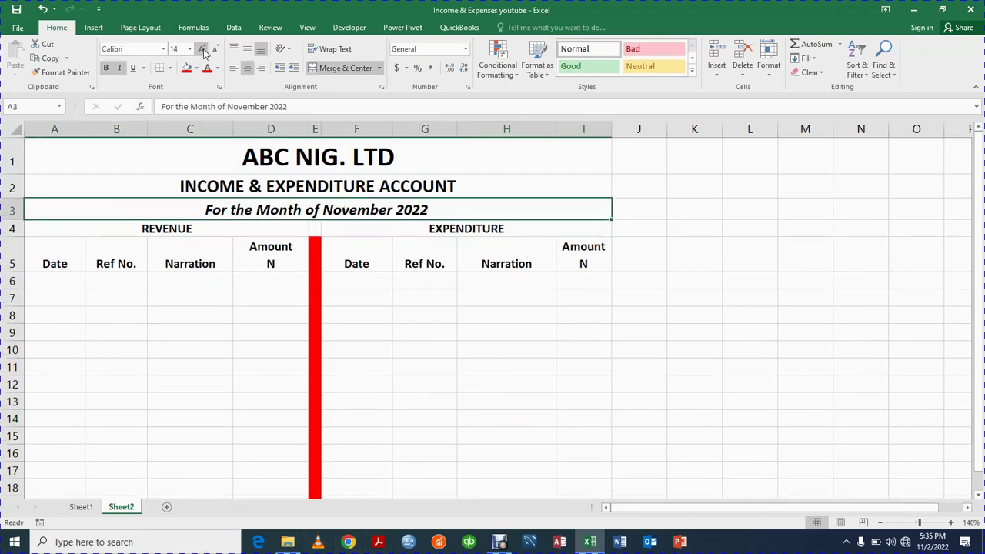
pyautogui.click(215, 49)
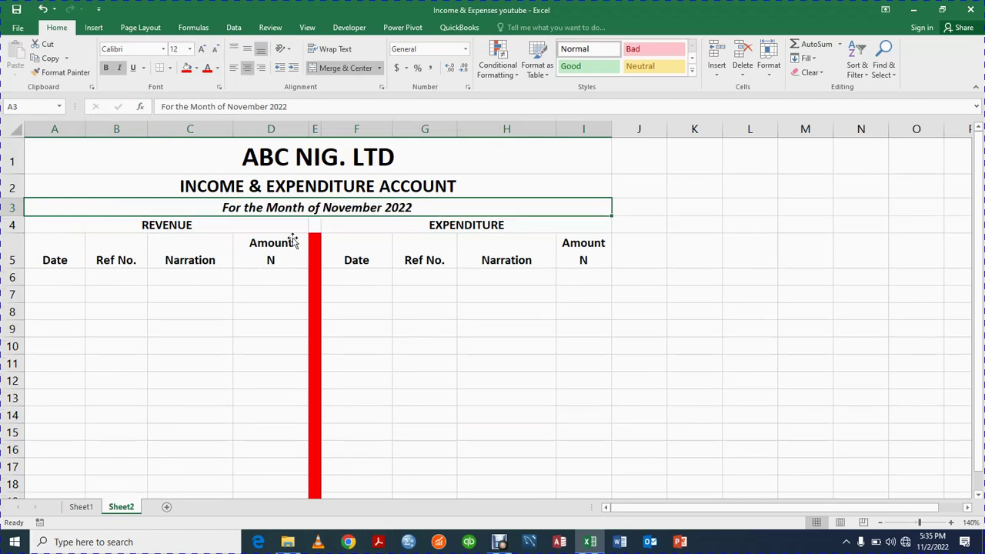
pyautogui.click(518, 418)
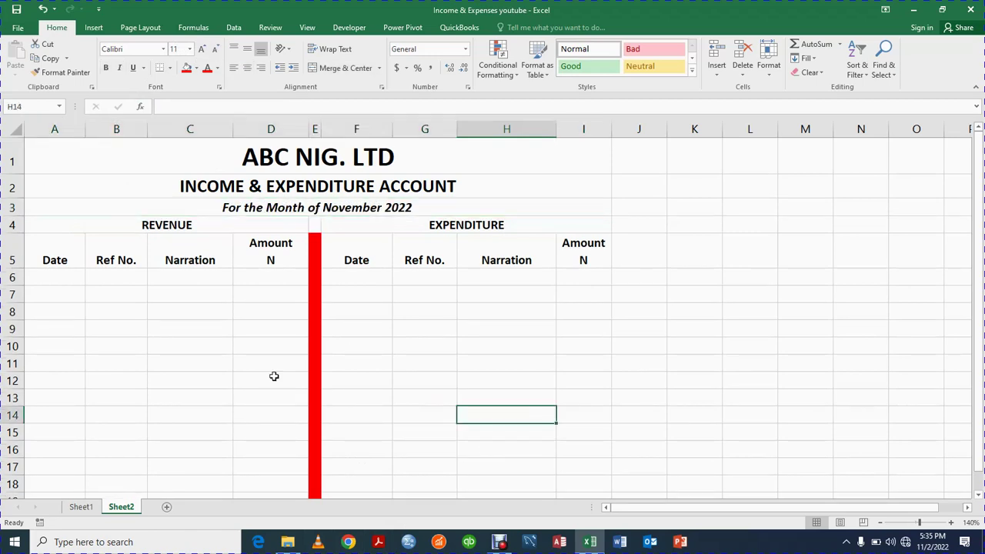
# Try font size 26 on the ABC NIG. LTD title and return it to 24
pyautogui.click(236, 151)
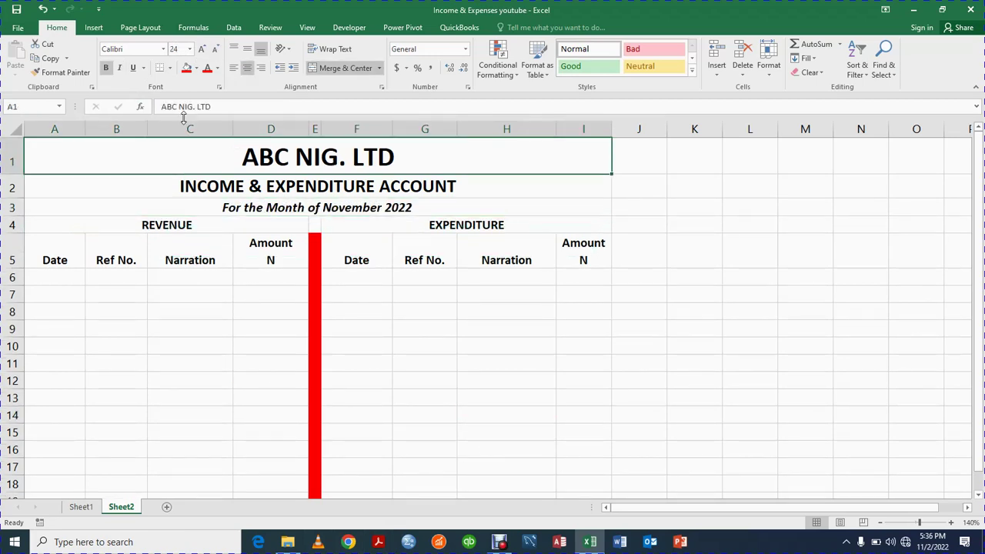
pyautogui.click(202, 49)
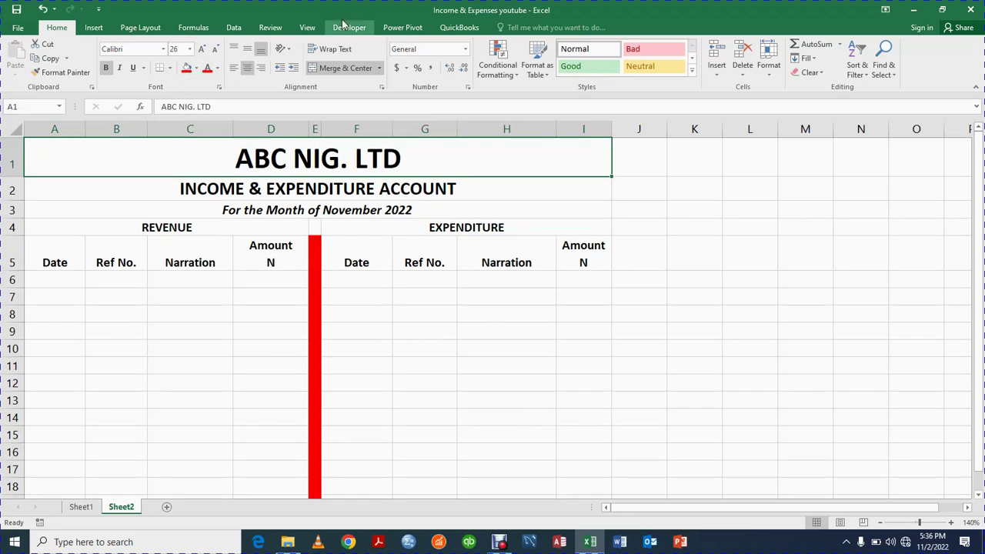
pyautogui.click(216, 48)
pyautogui.click(567, 450)
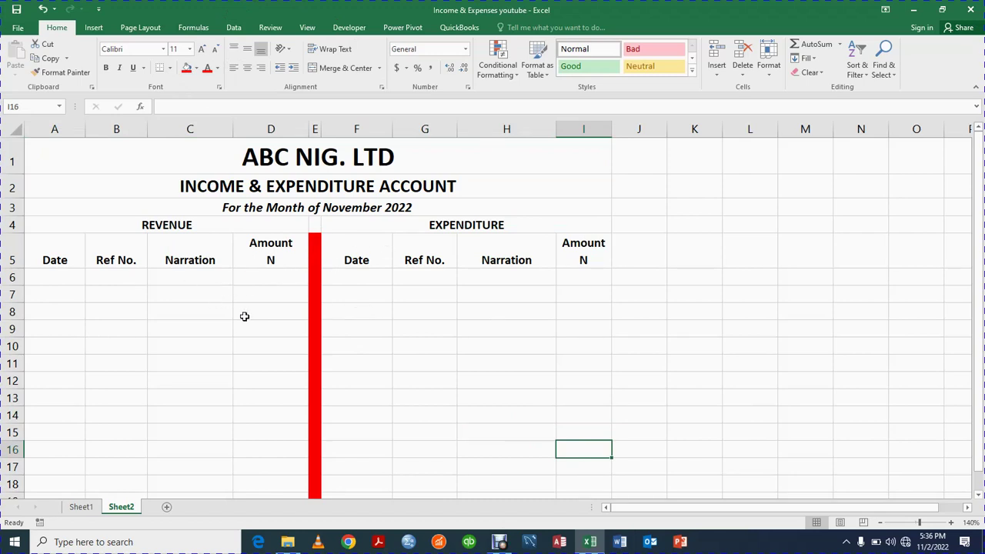
# Apply all borders to the revenue and expenditure tables in A4:I19
pyautogui.scroll(-1, 242, 316)
pyautogui.scroll(1, 239, 316)
pyautogui.moveTo(45, 222); pyautogui.dragTo(496, 433)
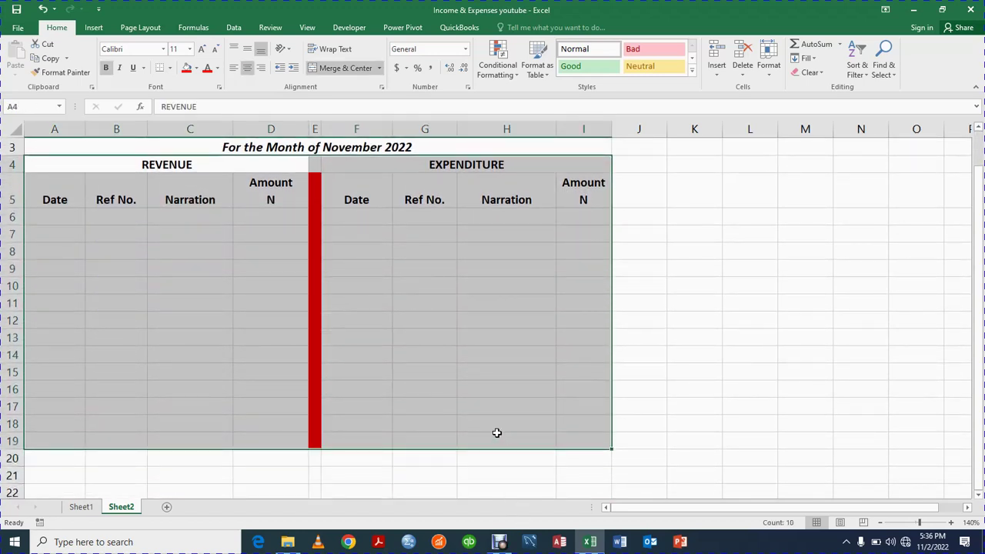
pyautogui.click(169, 68)
pyautogui.click(186, 174)
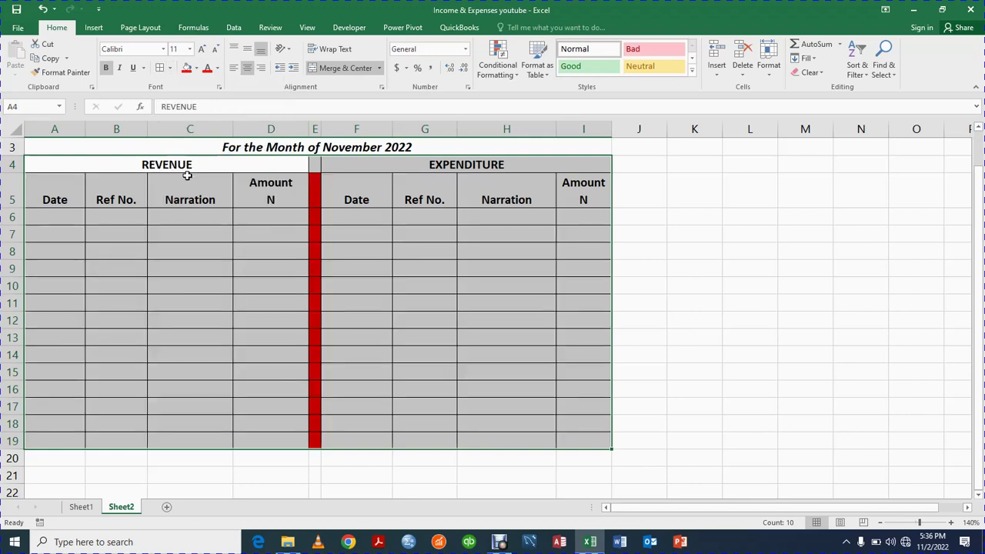
pyautogui.click(681, 354)
# Fill cell E4 with red to extend the divider up to the heading row
pyautogui.click(320, 166)
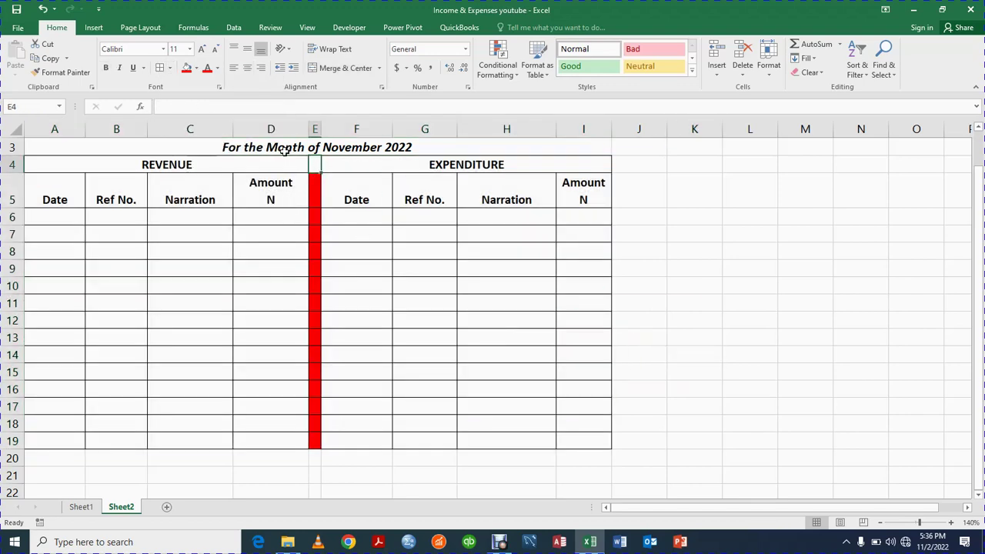
pyautogui.click(186, 68)
pyautogui.click(237, 193)
# Fill the merged REVENUE heading in A4:D4 with light blue
pyautogui.click(62, 160)
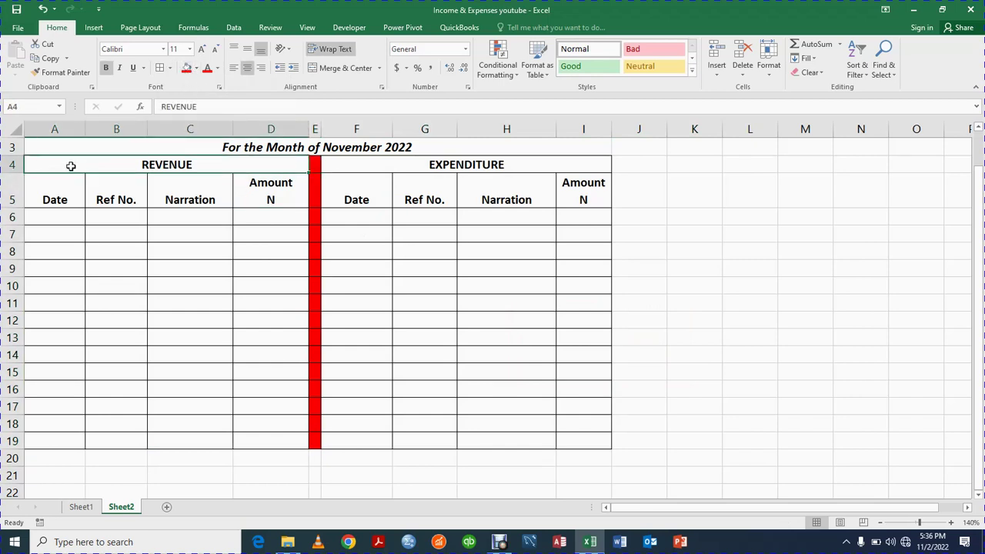
pyautogui.click(197, 68)
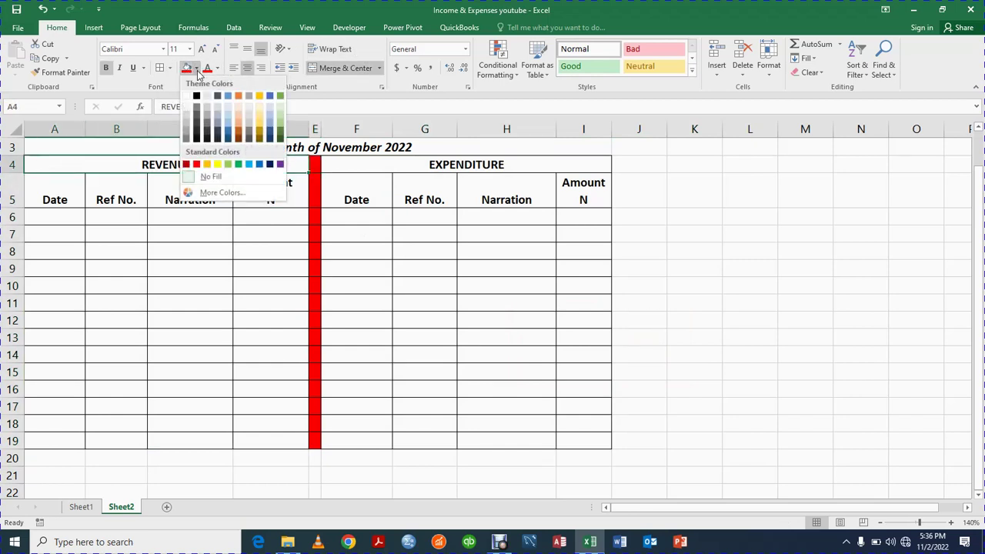
pyautogui.click(228, 110)
# Fill the merged EXPENDITURE heading in F4:I4 with the same light blue as the REVENUE heading
pyautogui.click(349, 169)
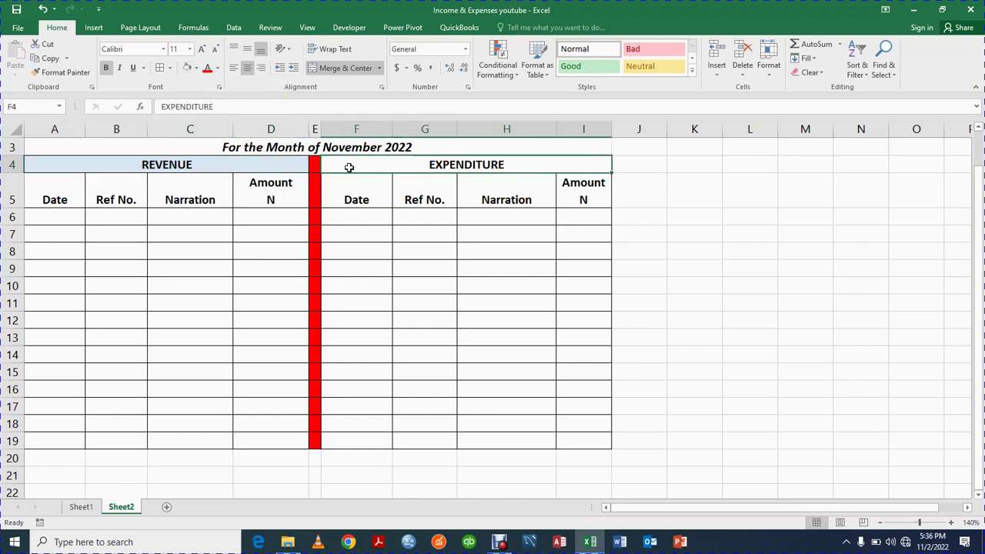
pyautogui.click(186, 68)
pyautogui.click(366, 232)
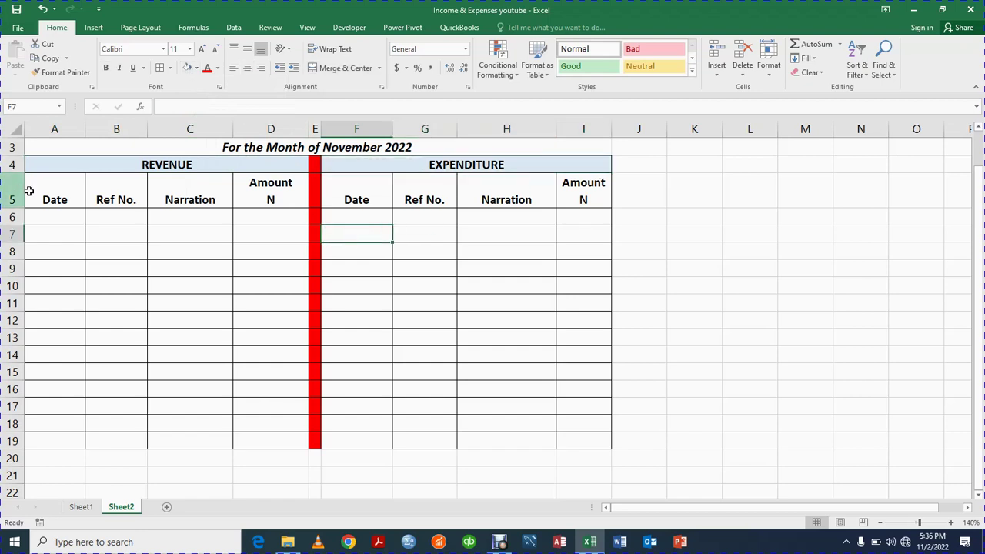
# Fill the column headings in A5:D5 and F5:I5 with standard blue, leaving the red divider cell E5 out
pyautogui.moveTo(44, 193); pyautogui.dragTo(242, 191)
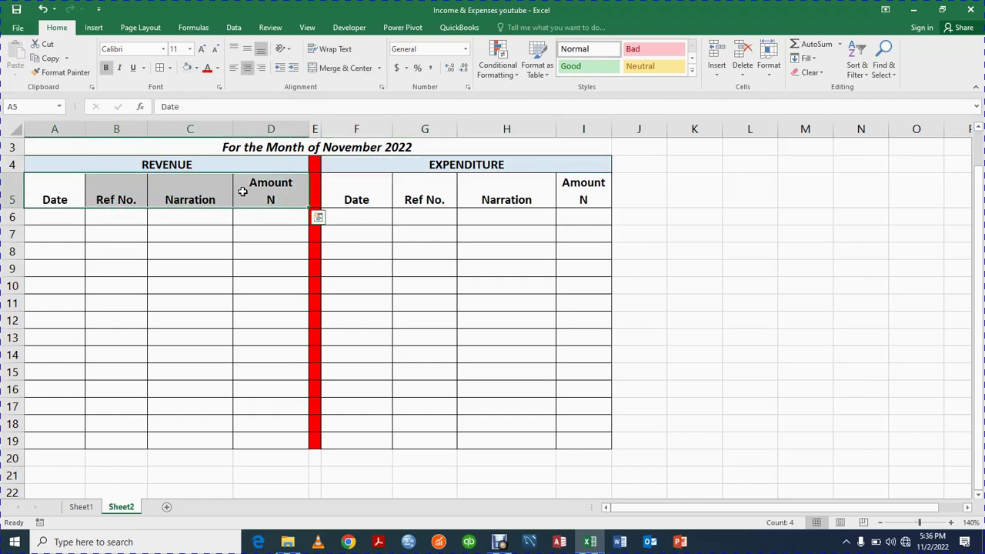
pyautogui.click(197, 67)
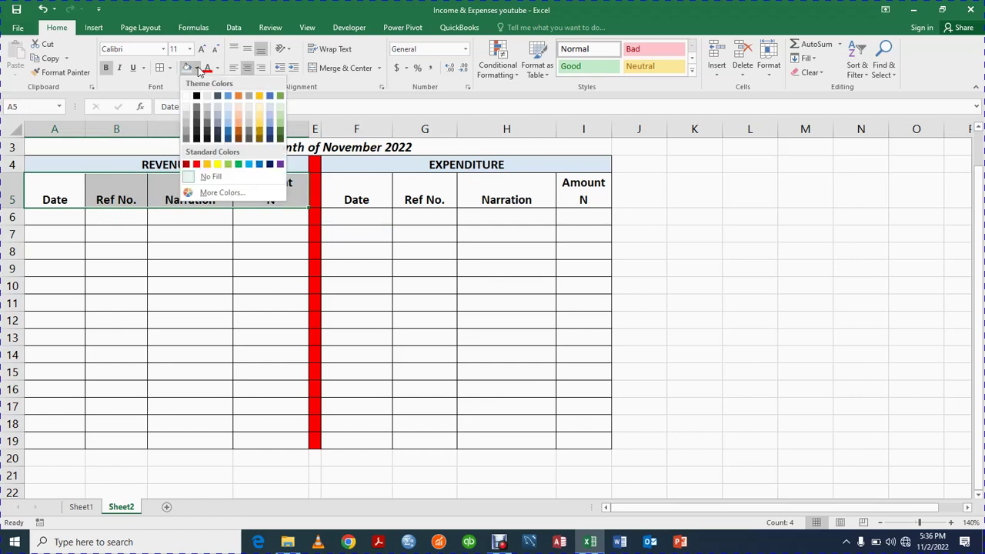
pyautogui.click(259, 168)
pyautogui.moveTo(359, 198); pyautogui.dragTo(578, 200)
pyautogui.click(186, 68)
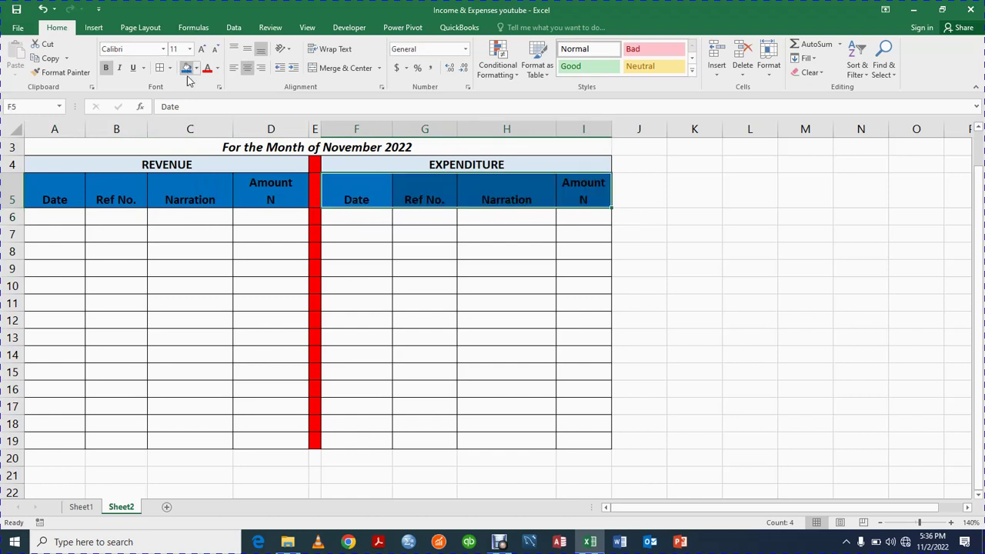
# Set the font colour of the column headings in A5:I5 to white
pyautogui.moveTo(54, 198); pyautogui.dragTo(578, 199)
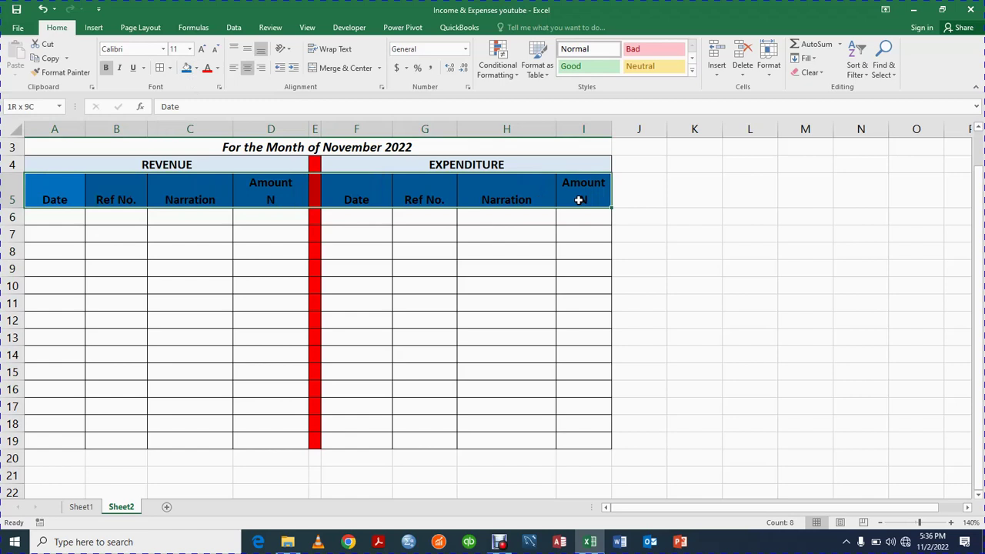
pyautogui.click(218, 69)
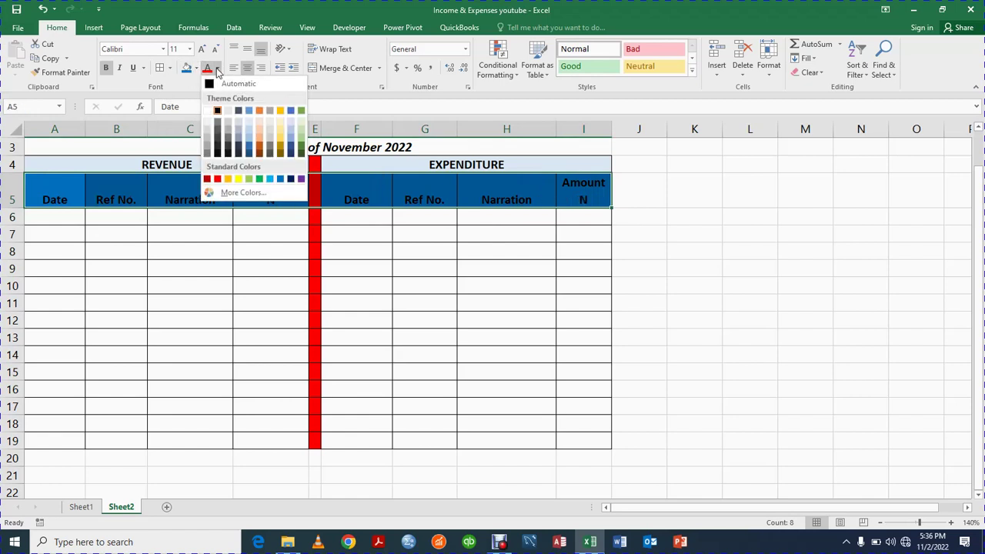
pyautogui.click(211, 112)
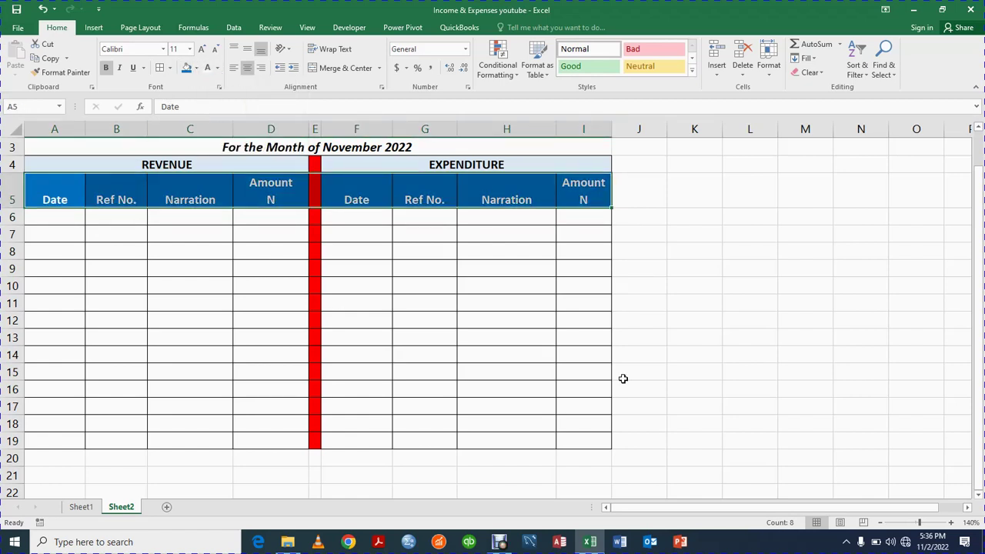
pyautogui.click(643, 373)
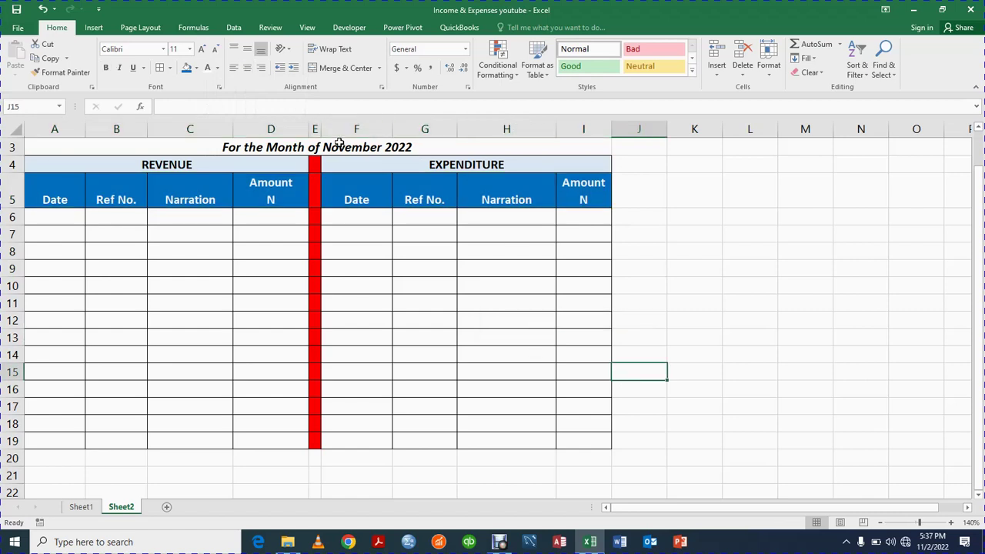
# Make the red divider column E slightly narrower
pyautogui.moveTo(319, 131); pyautogui.dragTo(316, 132)
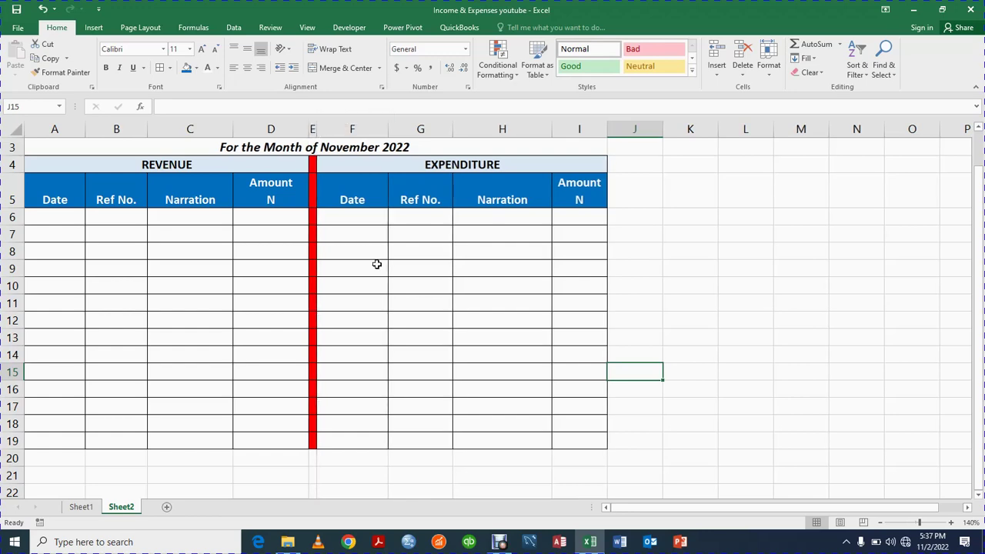
pyautogui.click(401, 326)
pyautogui.scroll(1, 400, 326)
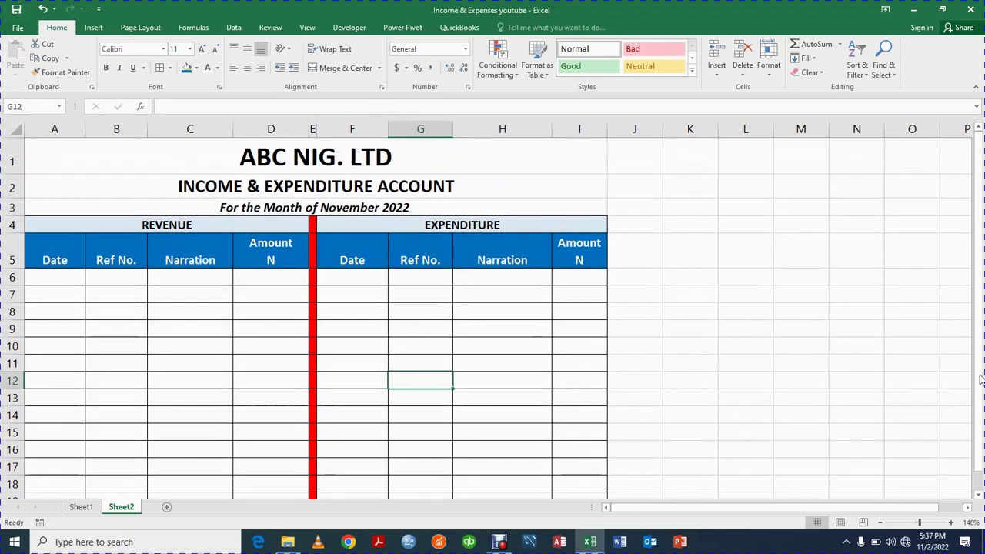
pyautogui.click(774, 394)
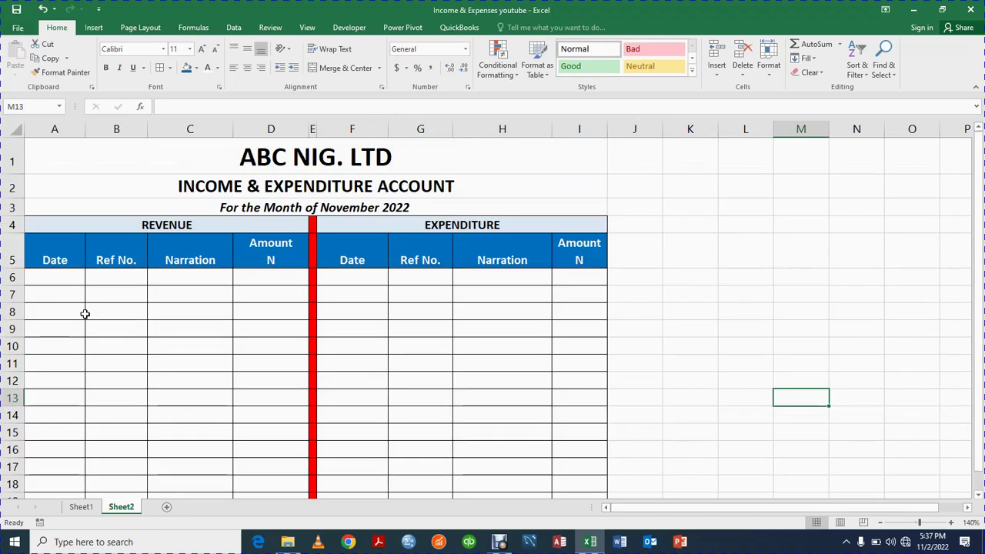
# Enter the date 1/11/2022 in cell A6 as the first revenue entry
pyautogui.click(58, 277)
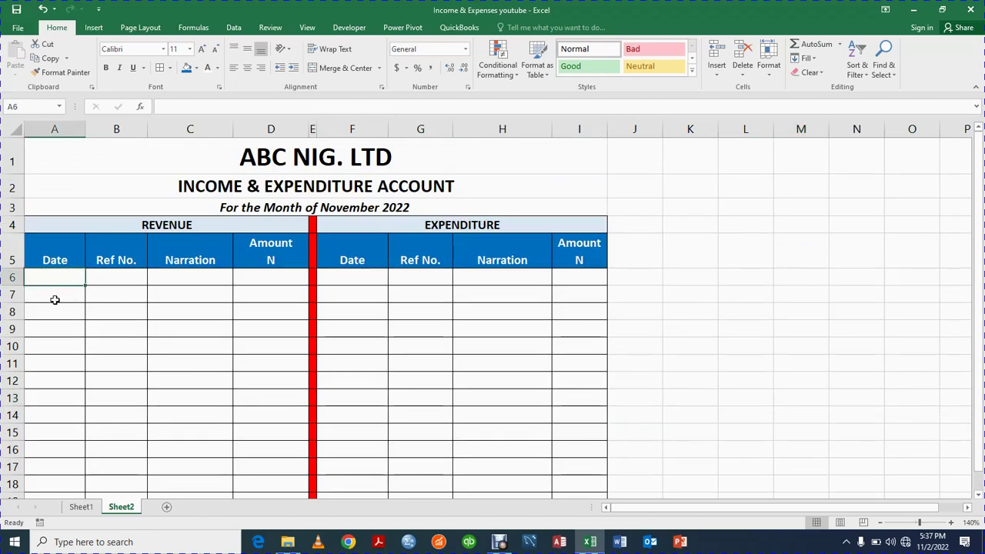
pyautogui.write('1/11')
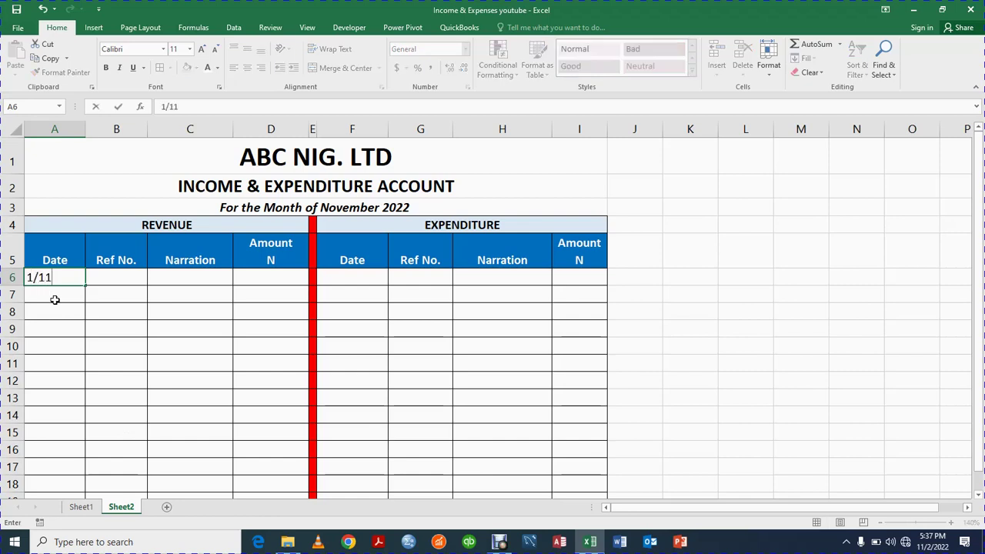
pyautogui.write('/2022')
pyautogui.press('Return')
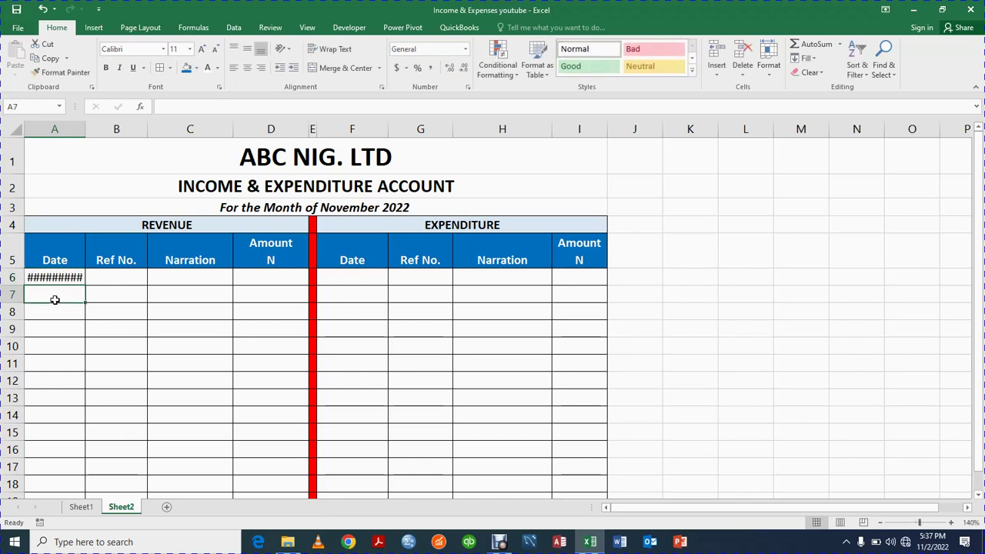
# Try widening and narrowing column A, and AutoFit its width to the date
pyautogui.moveTo(85, 128); pyautogui.dragTo(86, 130)
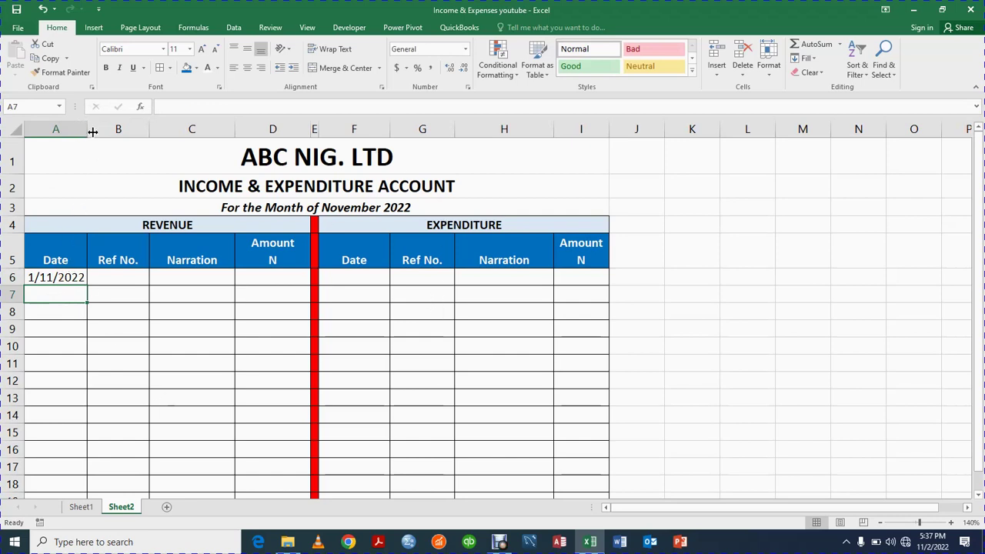
pyautogui.moveTo(87, 131); pyautogui.dragTo(82, 133)
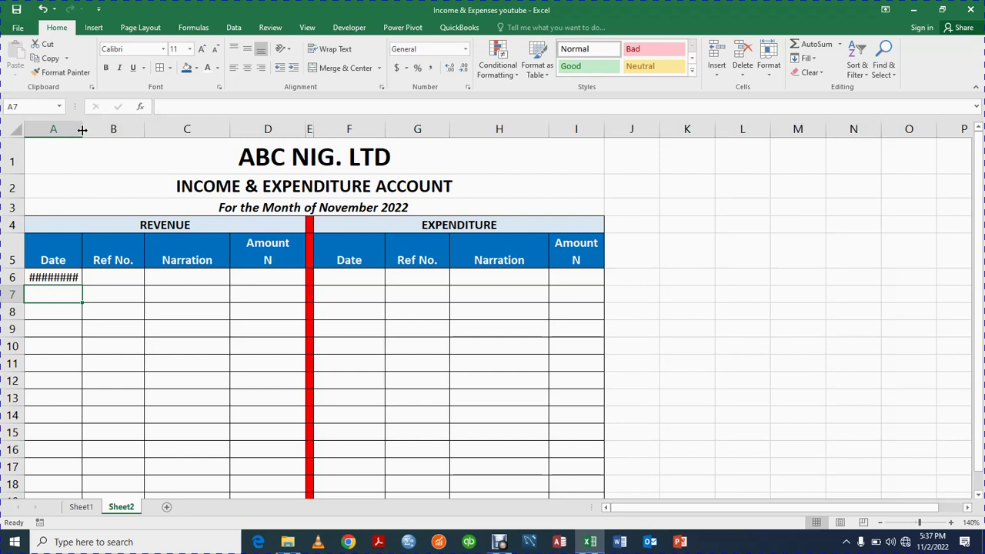
pyautogui.doubleClick(81, 130)
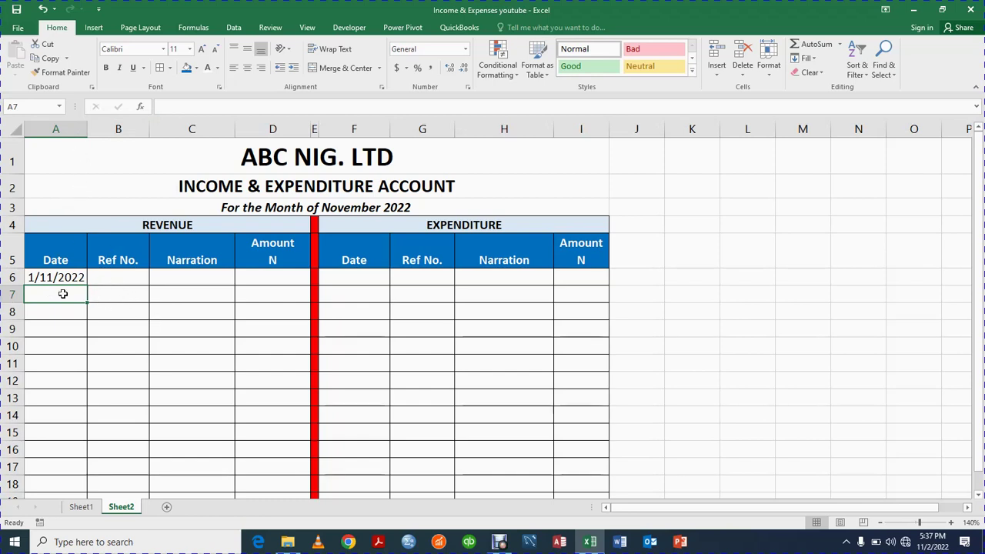
# Enter the revenue dates 2/11/2022 in A7 and 4/11/2022 in A8
pyautogui.write('2/11')
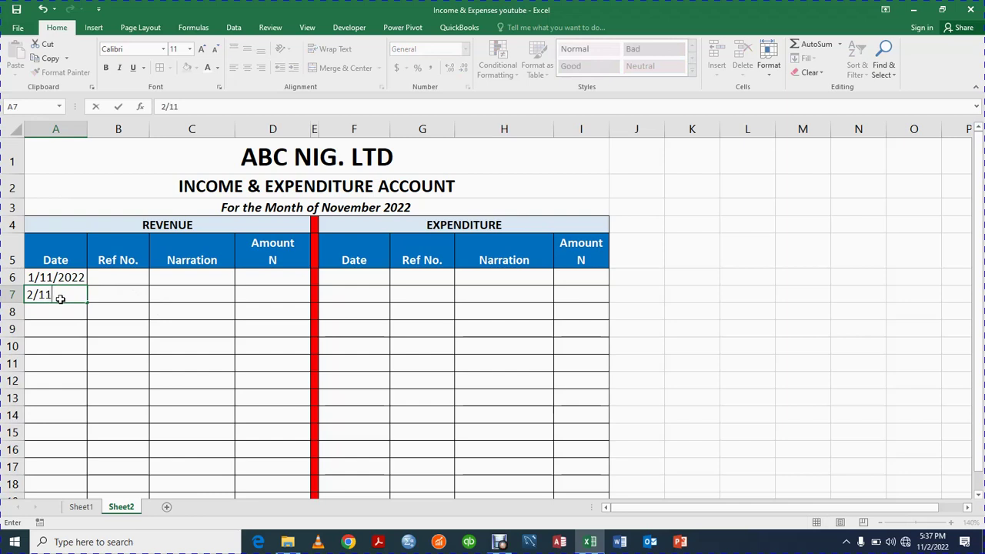
pyautogui.write('/2022')
pyautogui.press('Return')
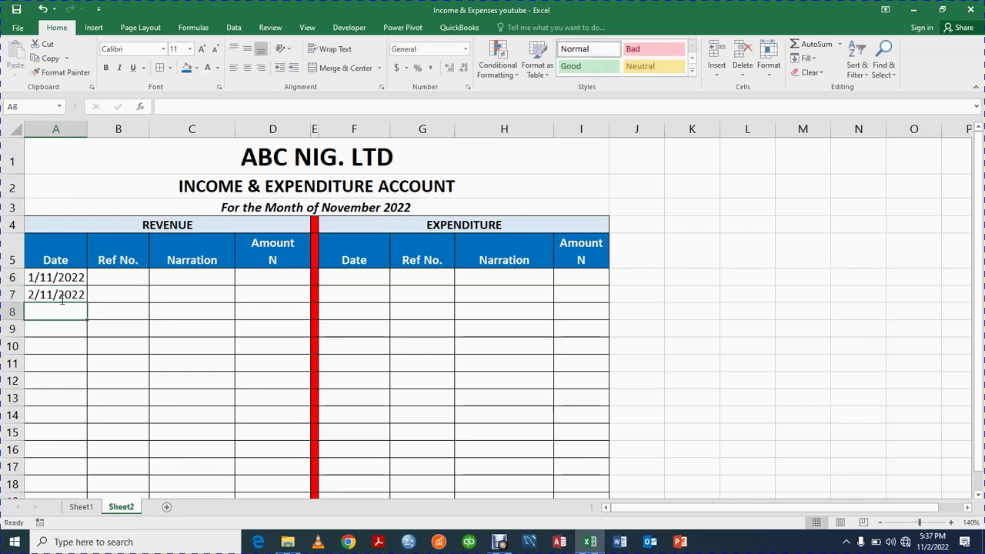
pyautogui.write('4/11/')
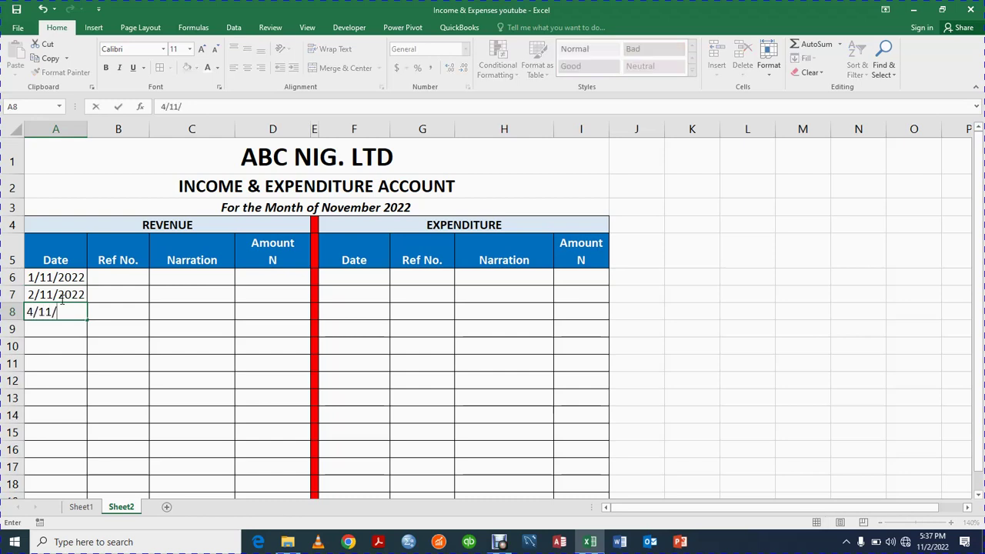
pyautogui.write('2022')
pyautogui.press('Return')
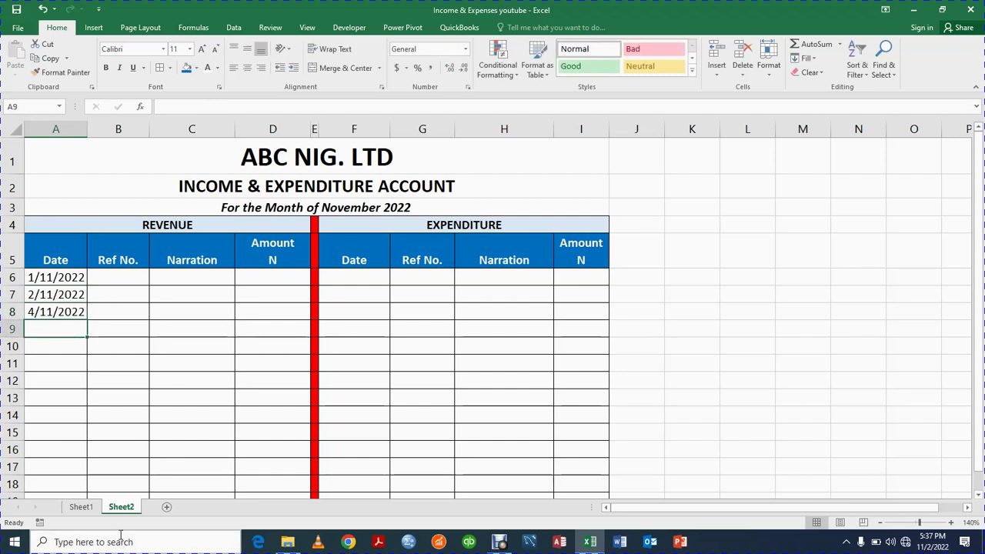
# Enter 12340 in B6 as the first revenue reference number
pyautogui.click(120, 280)
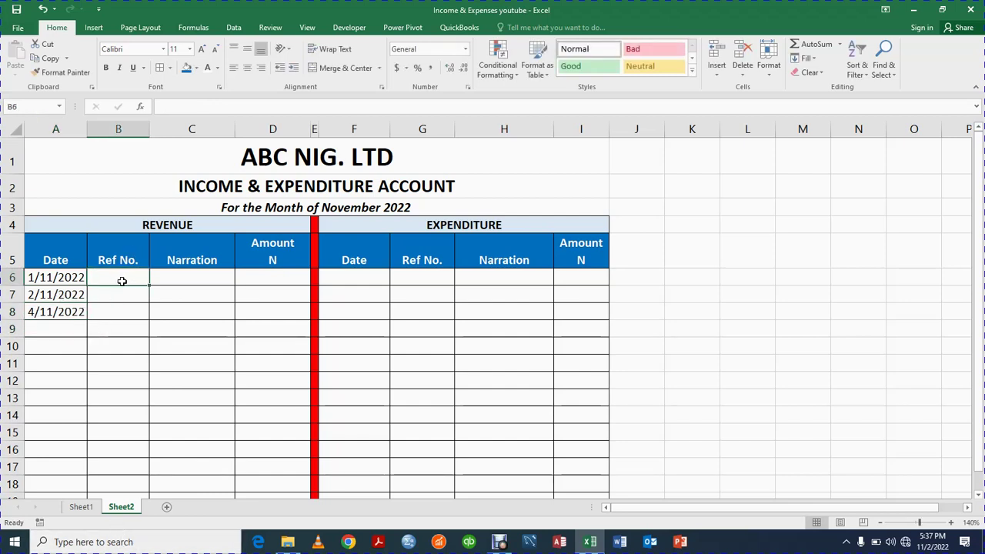
pyautogui.write('12340')
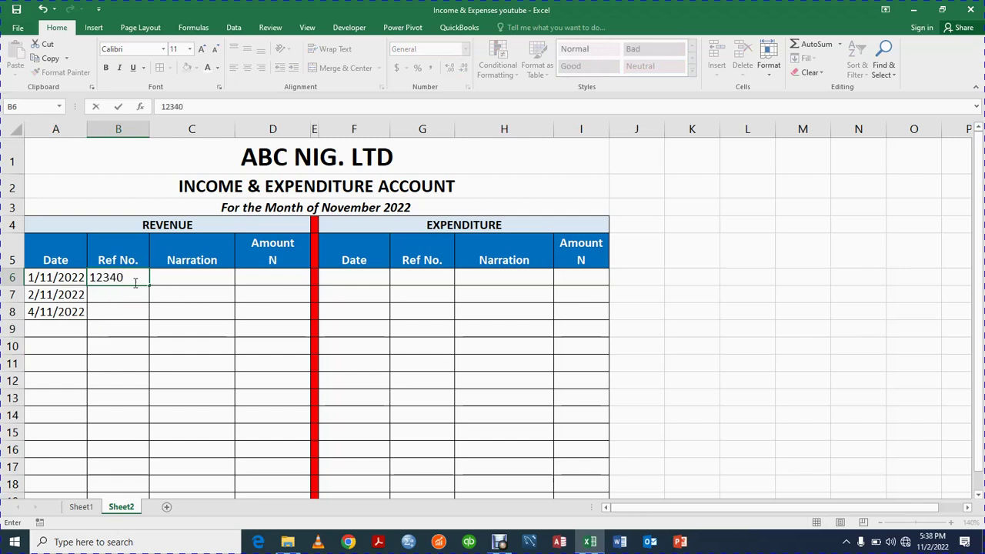
pyautogui.click(144, 291)
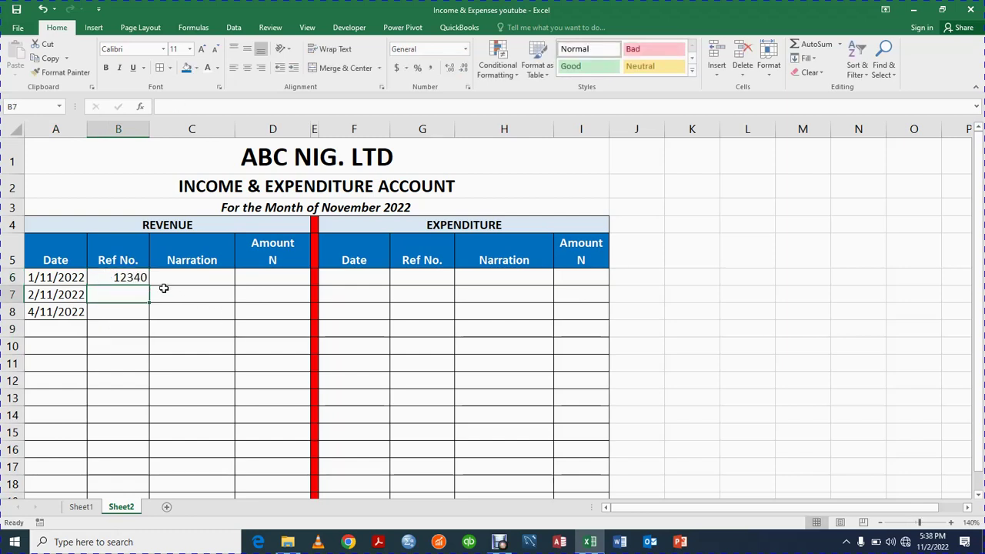
# Try filling the reference number in B6 down to B8 as a series, and clear B7:B8 again
pyautogui.click(125, 276)
pyautogui.moveTo(148, 285); pyautogui.dragTo(147, 320)
pyautogui.click(161, 328)
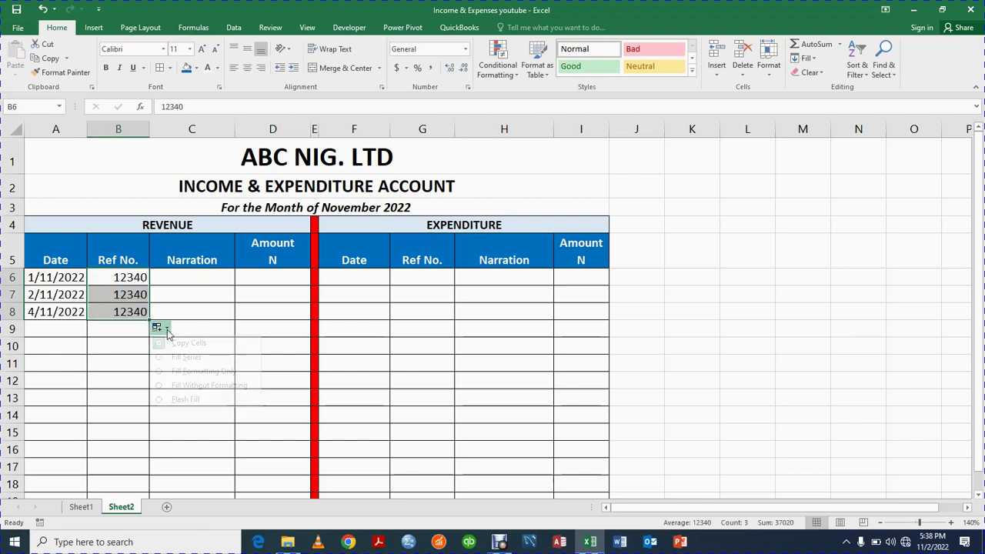
pyautogui.click(185, 357)
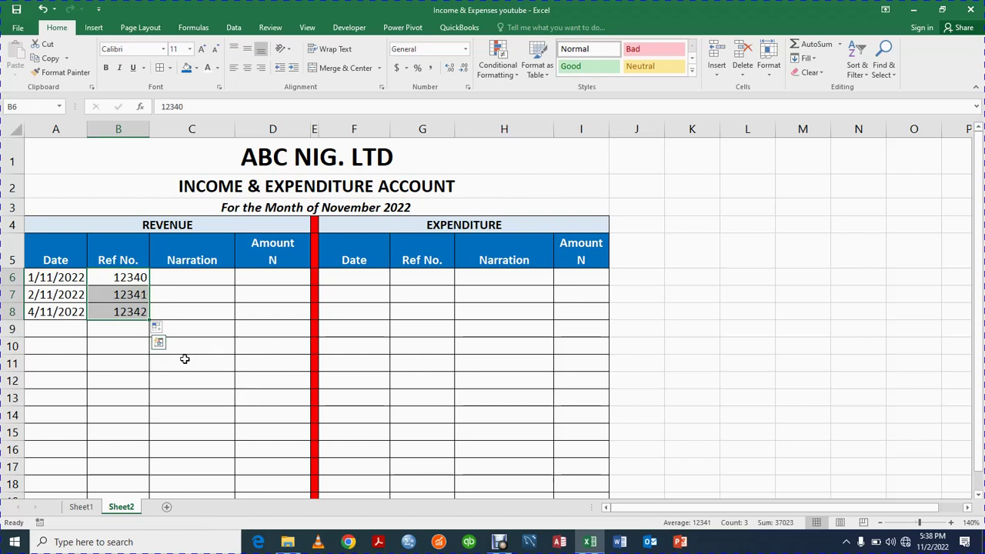
pyautogui.click(145, 296)
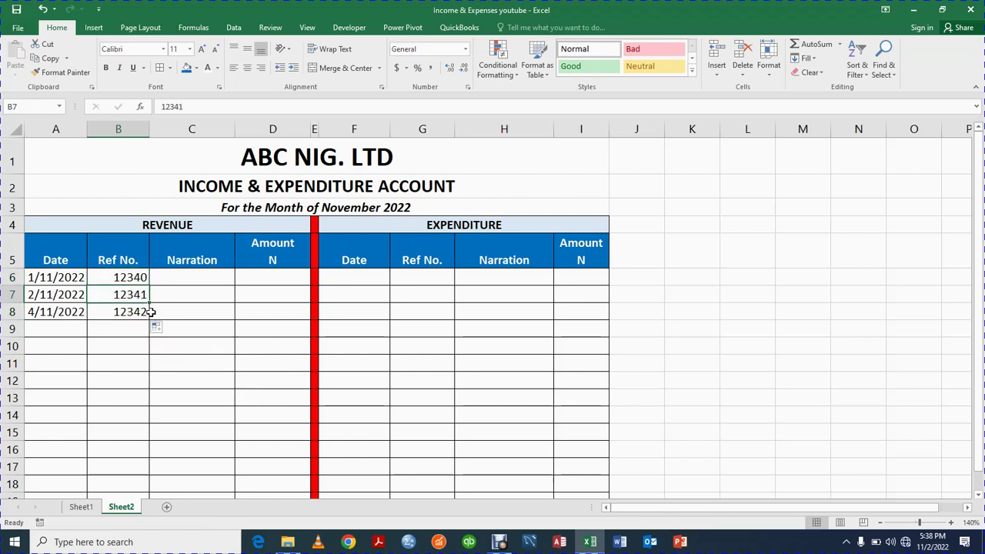
pyautogui.click(136, 311)
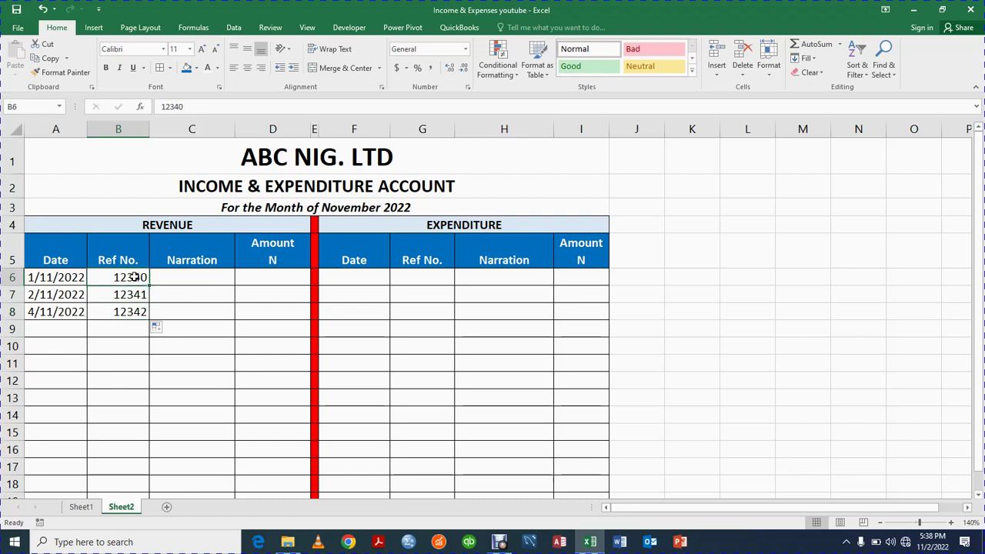
pyautogui.moveTo(137, 293); pyautogui.dragTo(141, 310)
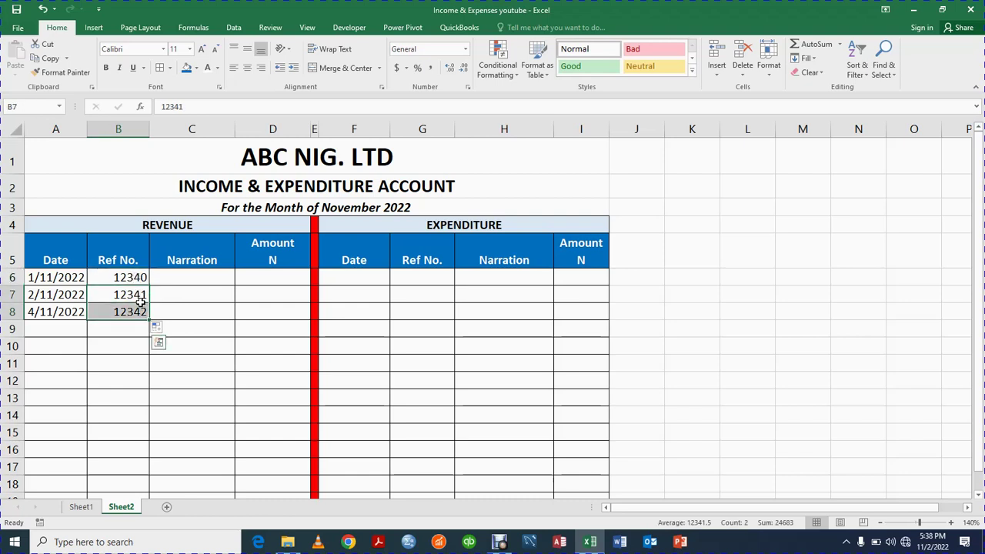
pyautogui.press('Delete')
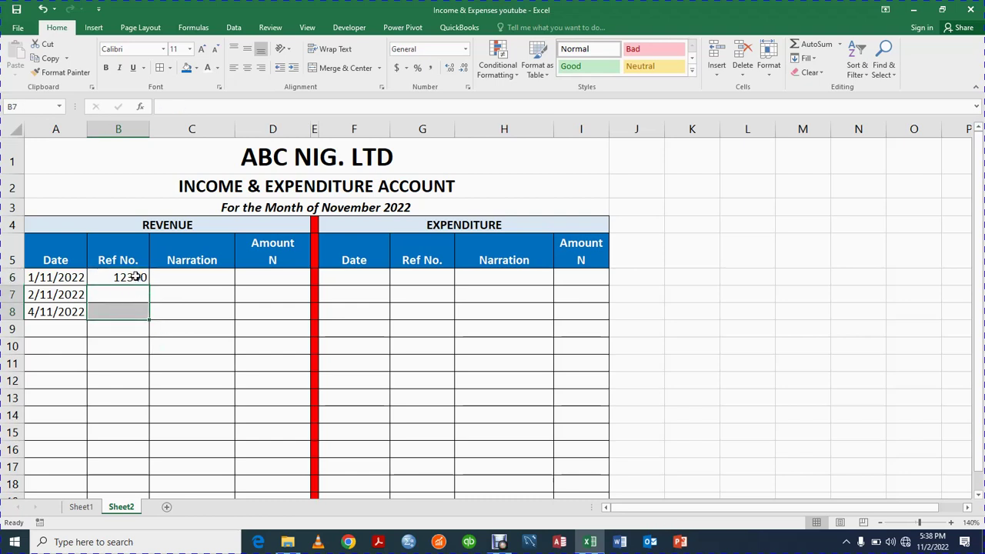
# Extend the reference number in B6 down to B8 with Fill Series, giving 12341 and 12342
pyautogui.click(136, 277)
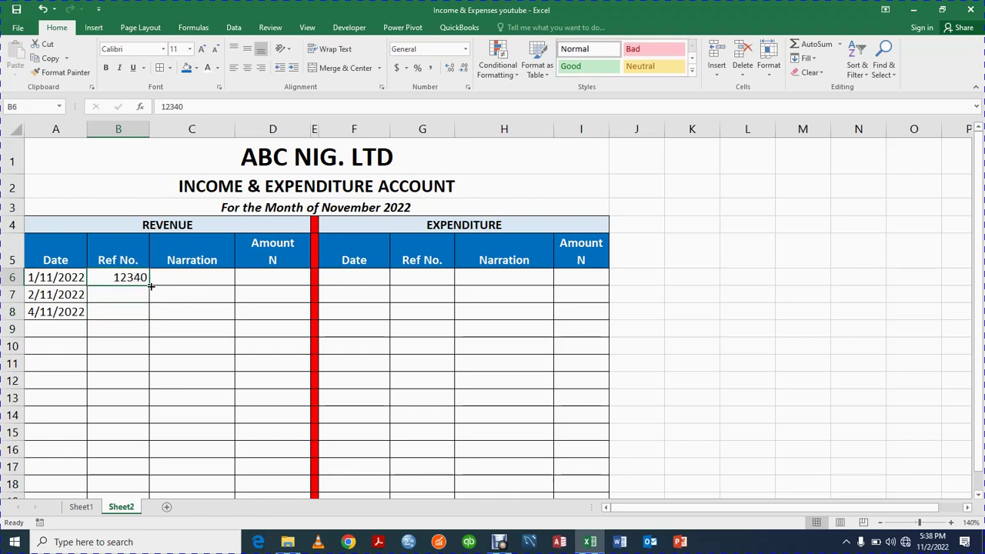
pyautogui.moveTo(149, 285); pyautogui.dragTo(150, 319)
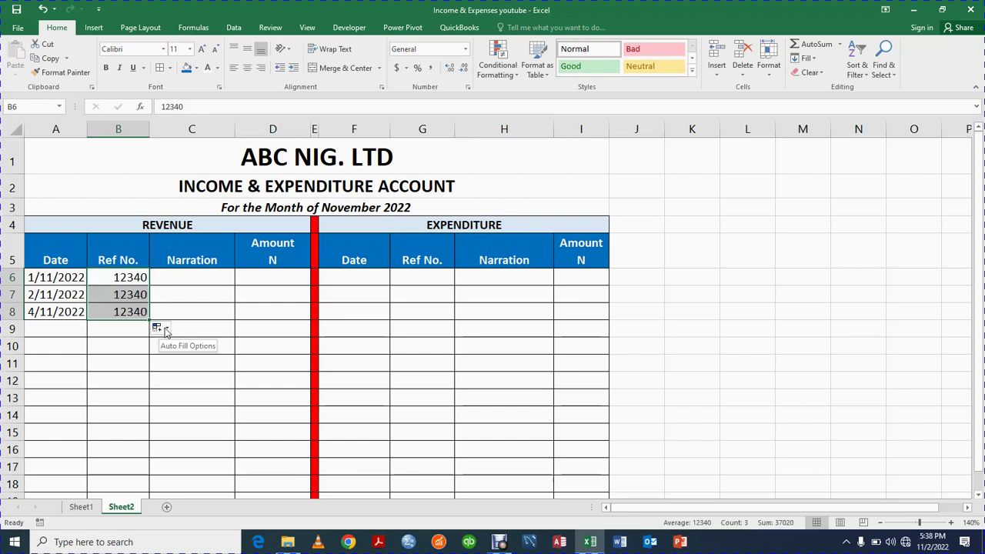
pyautogui.click(164, 329)
pyautogui.click(177, 357)
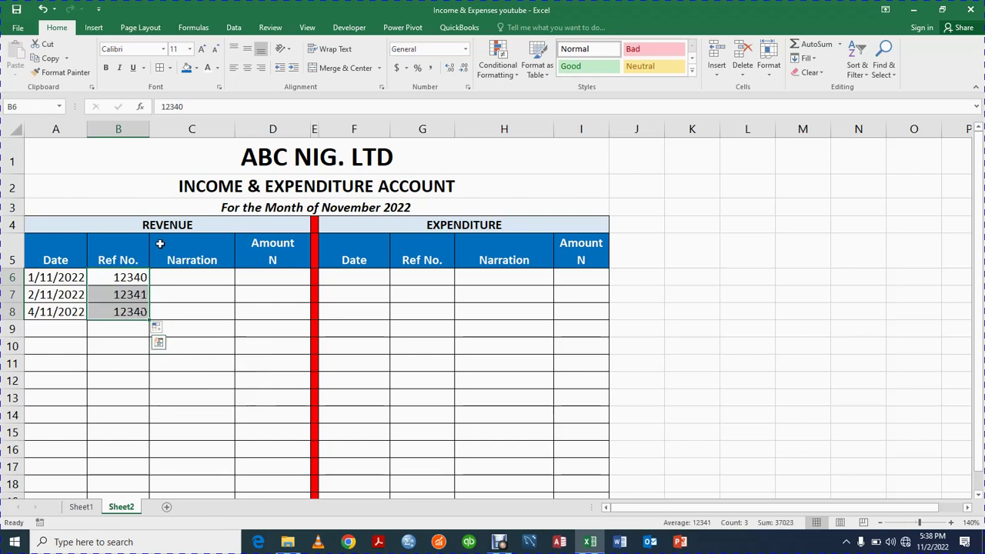
pyautogui.click(187, 311)
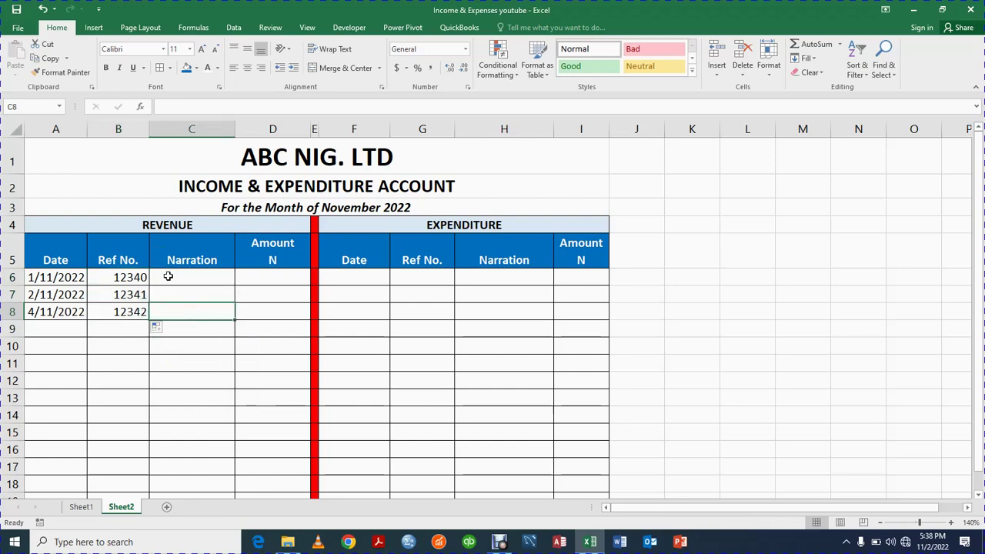
# Copy the three revenue narrations in C6:C8 of Sheet1 and paste them as values into Sheet2 starting at C6
pyautogui.click(81, 507)
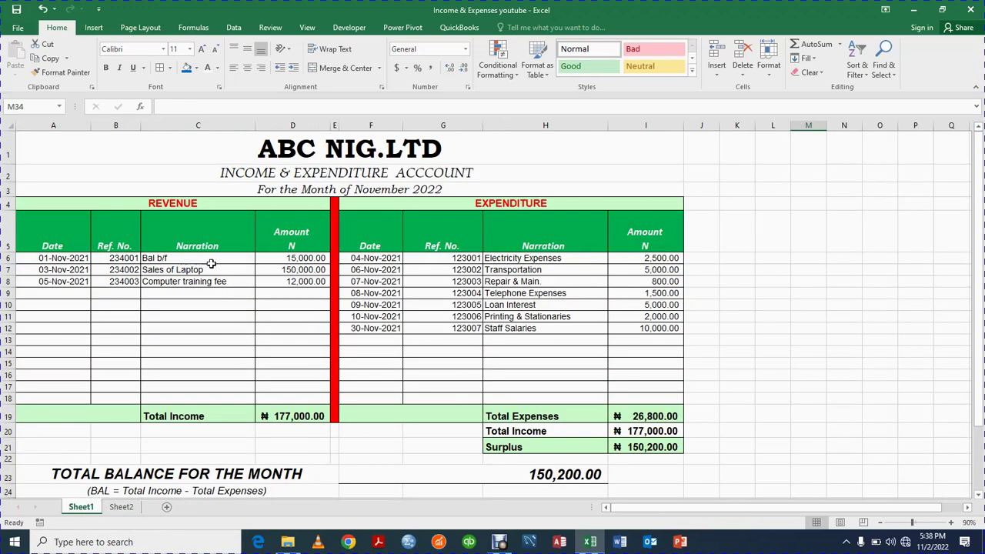
pyautogui.moveTo(206, 262); pyautogui.dragTo(209, 275)
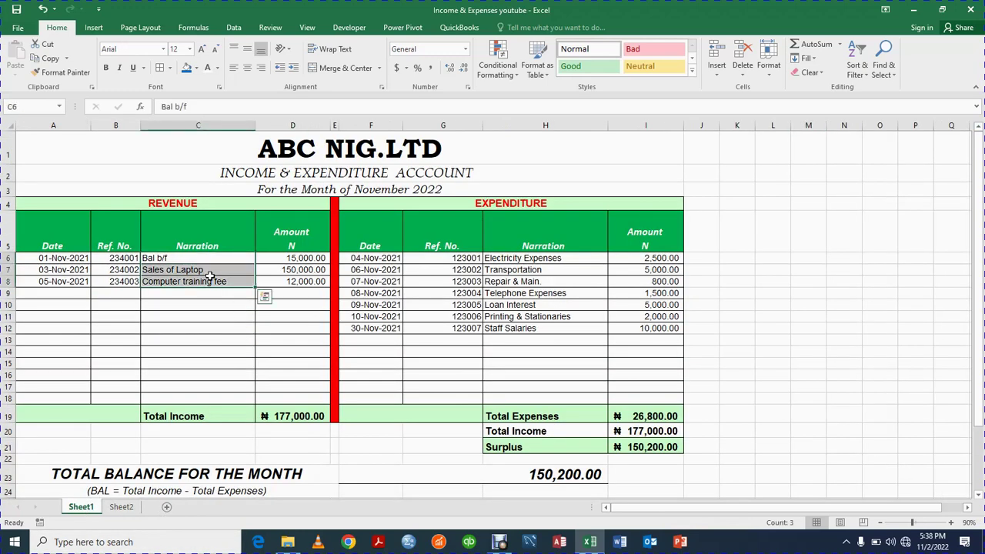
pyautogui.hotkey('ctrl', 'c')
pyautogui.click(121, 507)
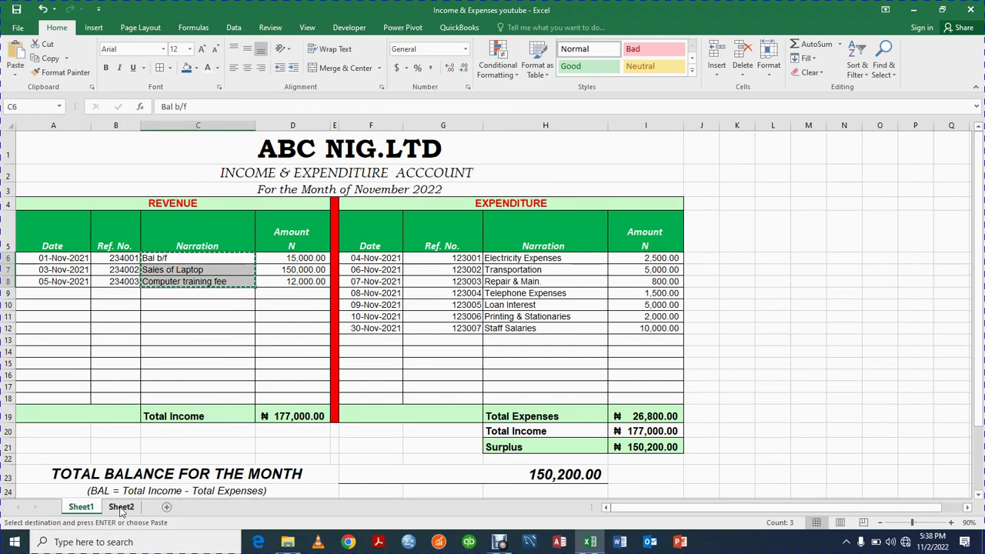
pyautogui.click(192, 282)
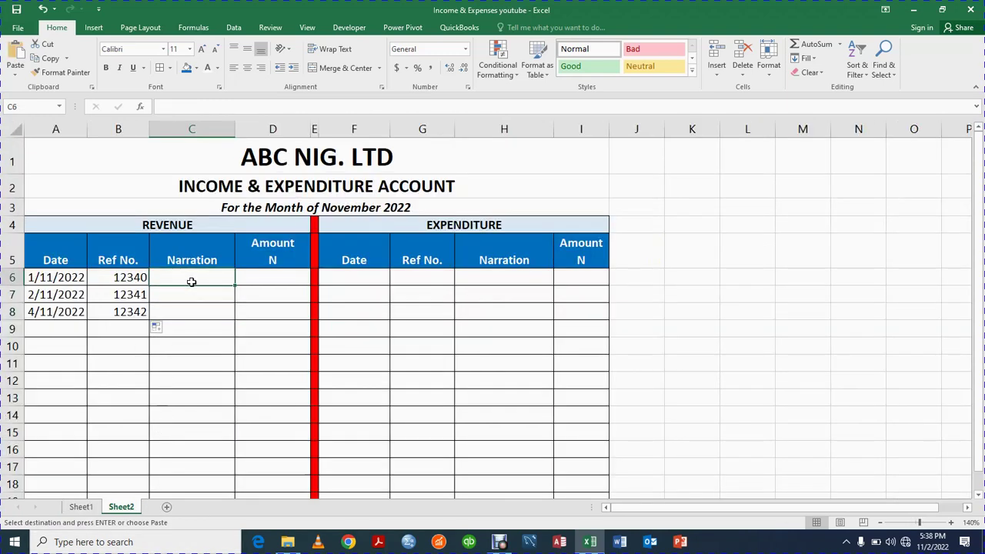
pyautogui.hotkey('ctrl', 'alt', 'v')
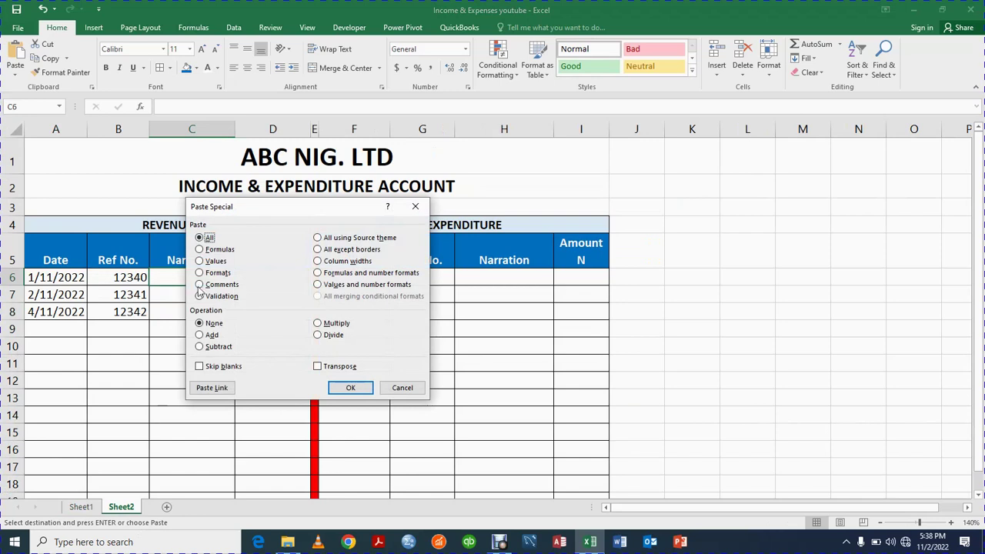
pyautogui.click(199, 261)
pyautogui.click(356, 390)
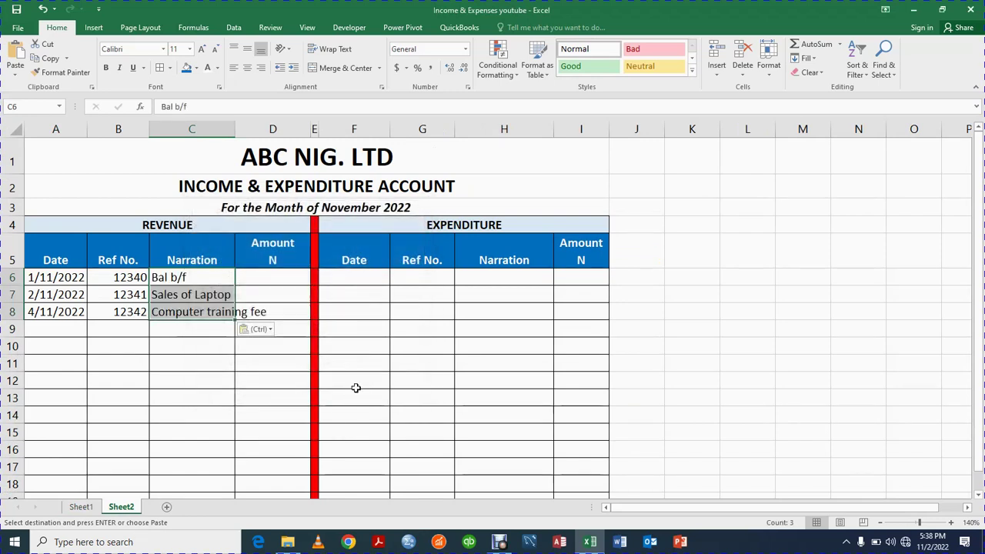
# Widen column C on Sheet2 so the revenue narrations fit inside their cells
pyautogui.moveTo(236, 132); pyautogui.dragTo(294, 133)
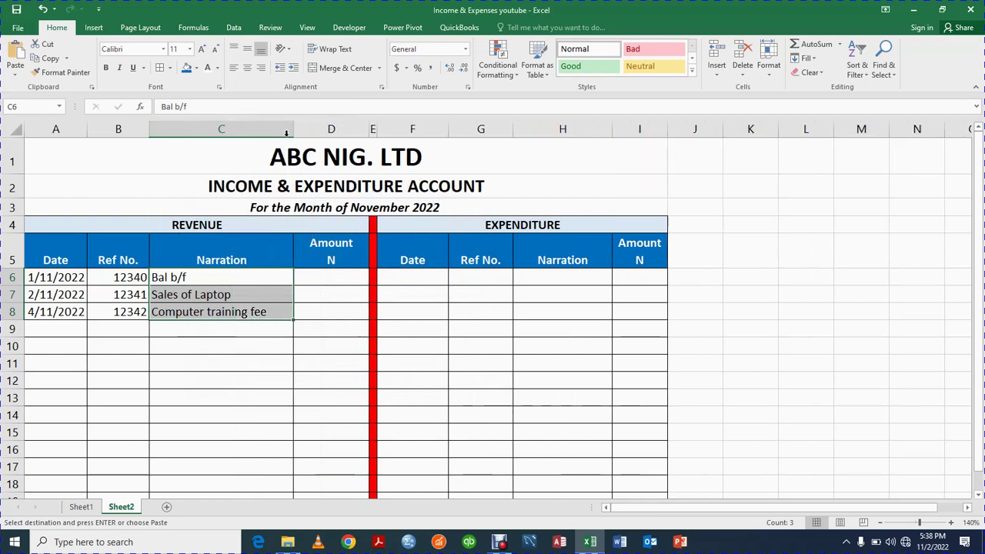
pyautogui.click(781, 395)
pyautogui.click(173, 278)
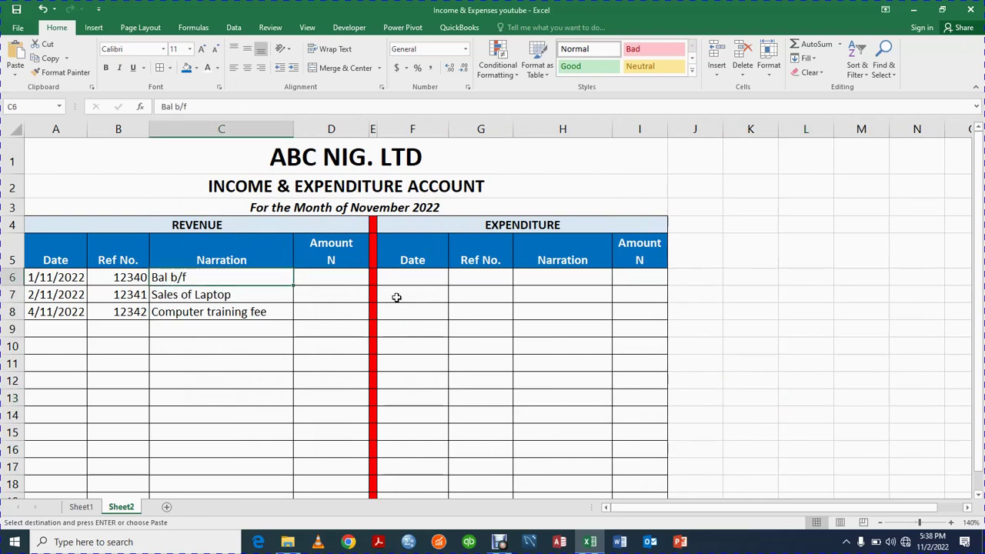
pyautogui.click(319, 209)
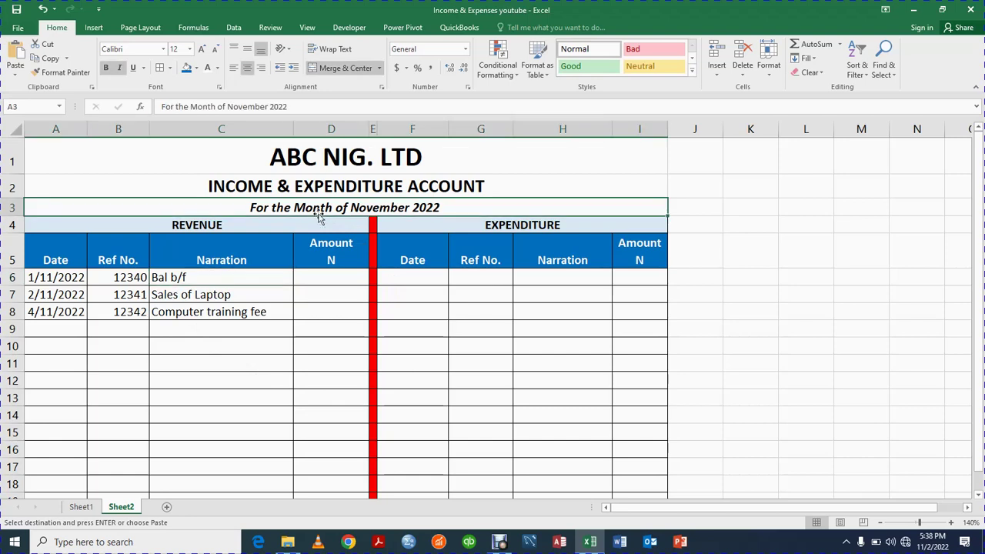
pyautogui.moveTo(802, 385); pyautogui.dragTo(798, 390)
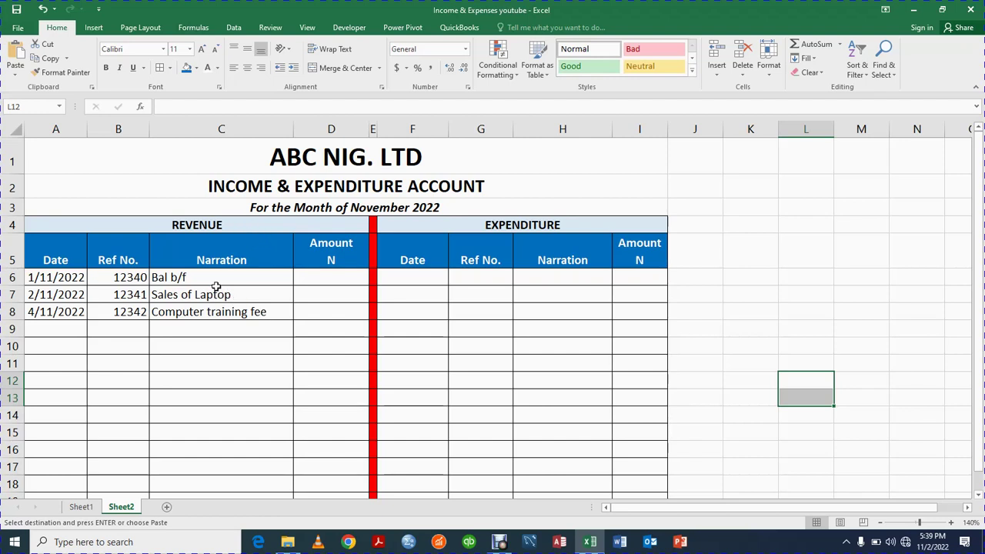
# Copy the revenue amounts in D6:D8 of Sheet1 and paste them into Sheet2 starting at D6
pyautogui.click(81, 507)
pyautogui.moveTo(309, 259); pyautogui.dragTo(307, 282)
pyautogui.hotkey('ctrl', 'c')
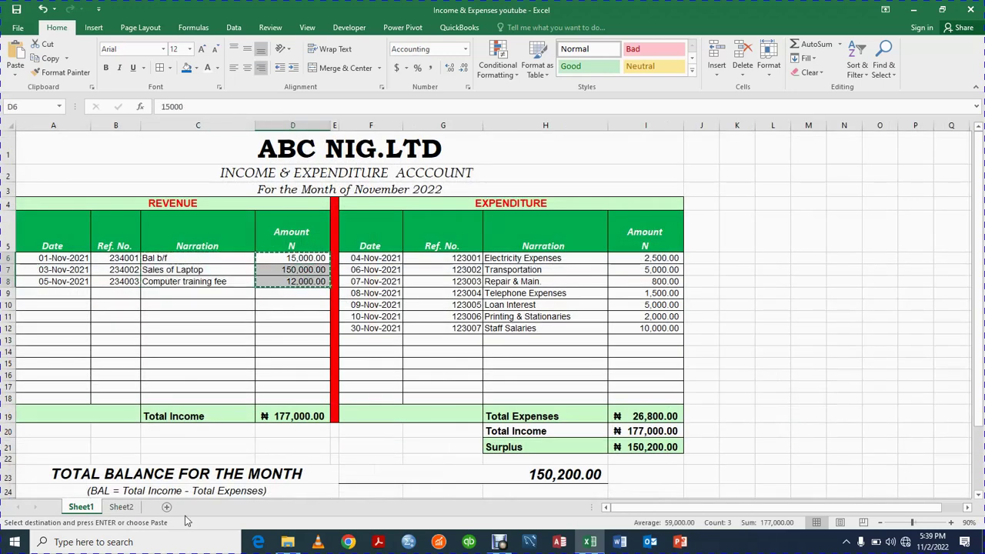
pyautogui.click(123, 506)
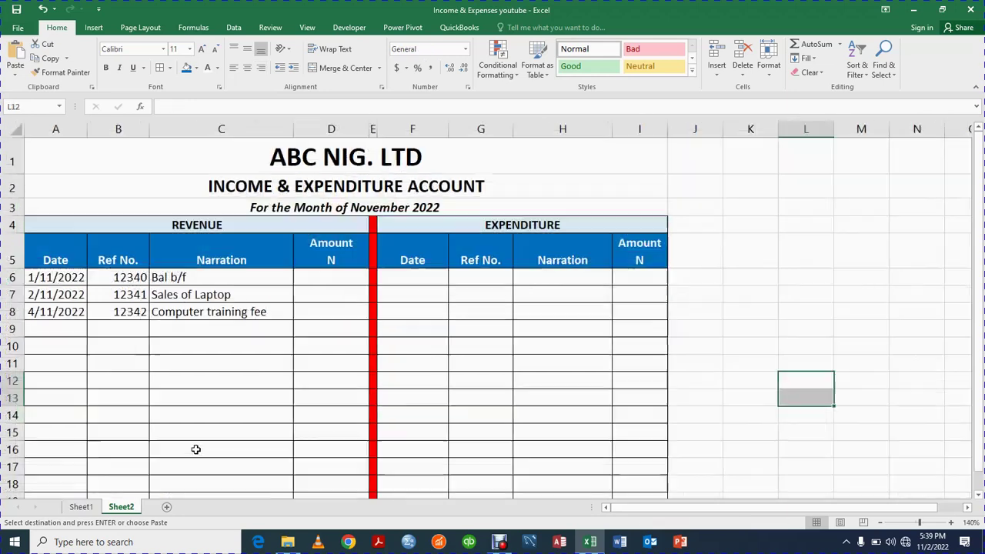
pyautogui.click(310, 284)
pyautogui.hotkey('ctrl', 'v')
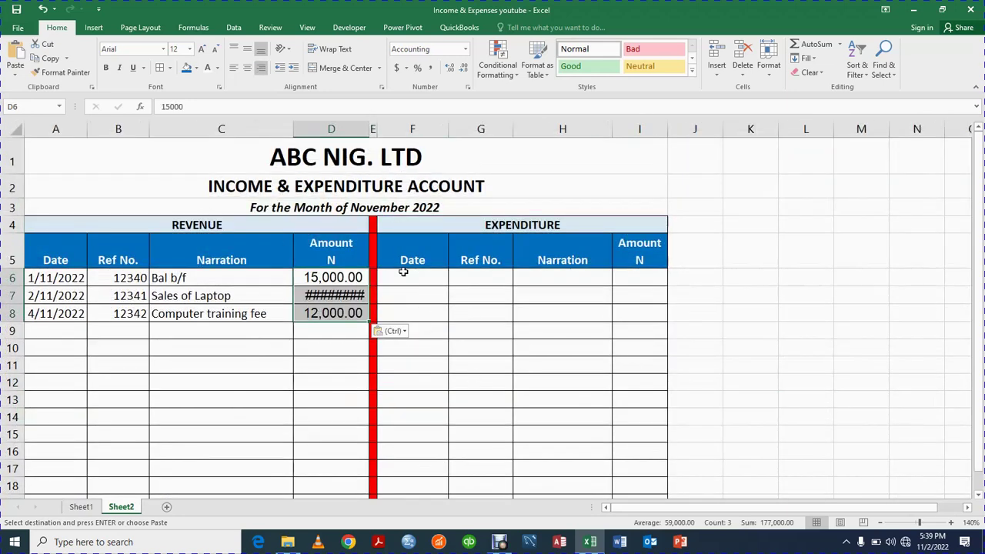
# Widen the revenue Amount column D on Sheet2 enough to display the amount in D7
pyautogui.moveTo(480, 433); pyautogui.dragTo(480, 419)
pyautogui.click(341, 293)
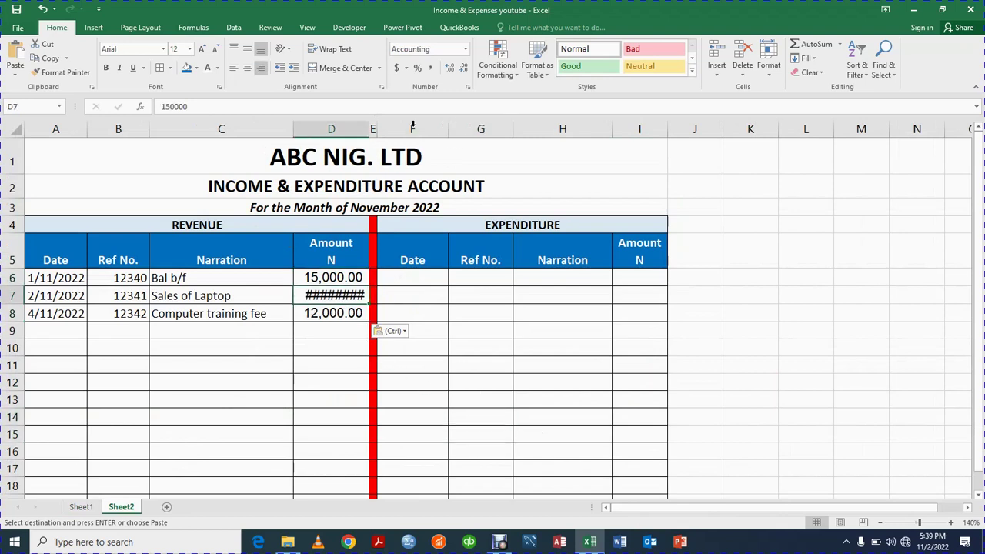
pyautogui.moveTo(372, 129); pyautogui.dragTo(383, 129)
pyautogui.click(736, 406)
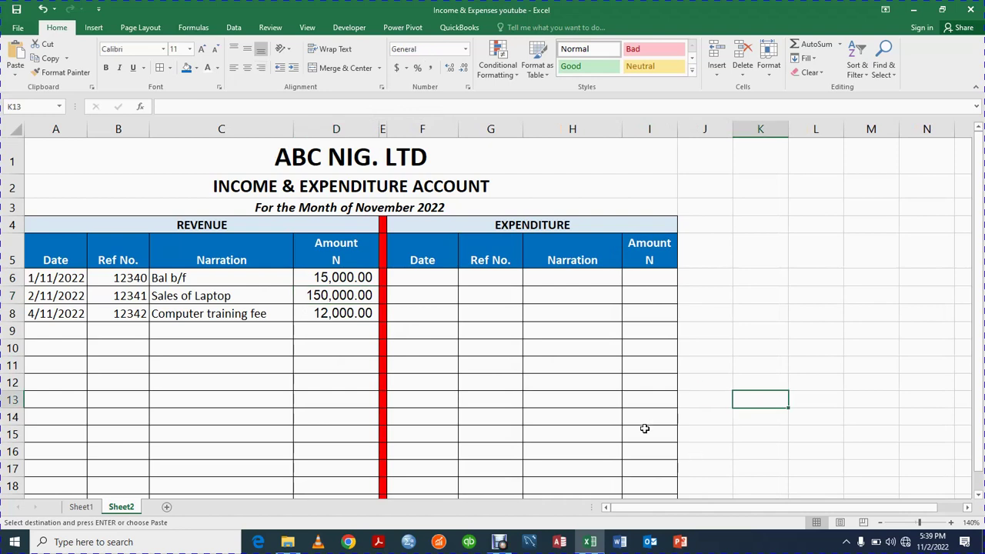
# Set the font of the table entries in A6:I19 to Calibri
pyautogui.click(221, 288)
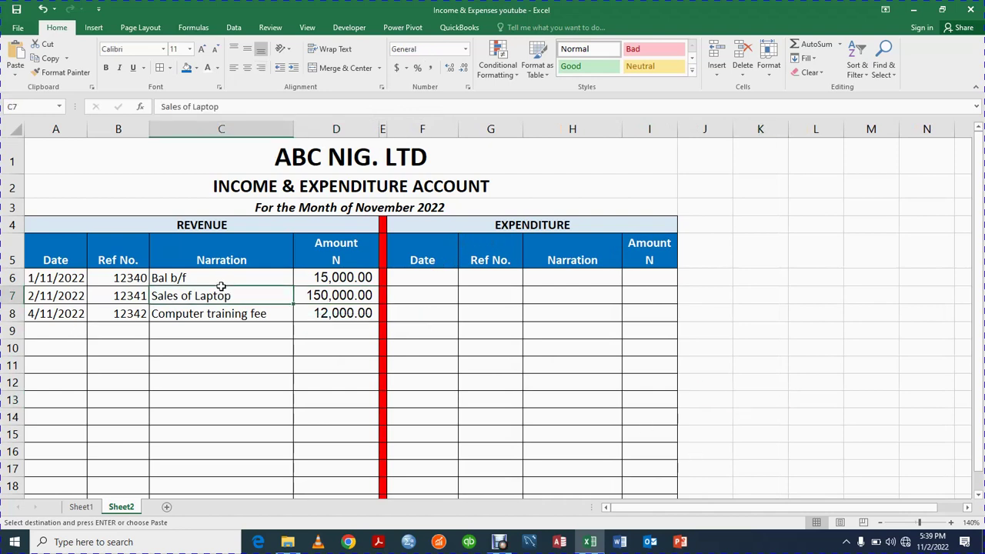
pyautogui.click(217, 271)
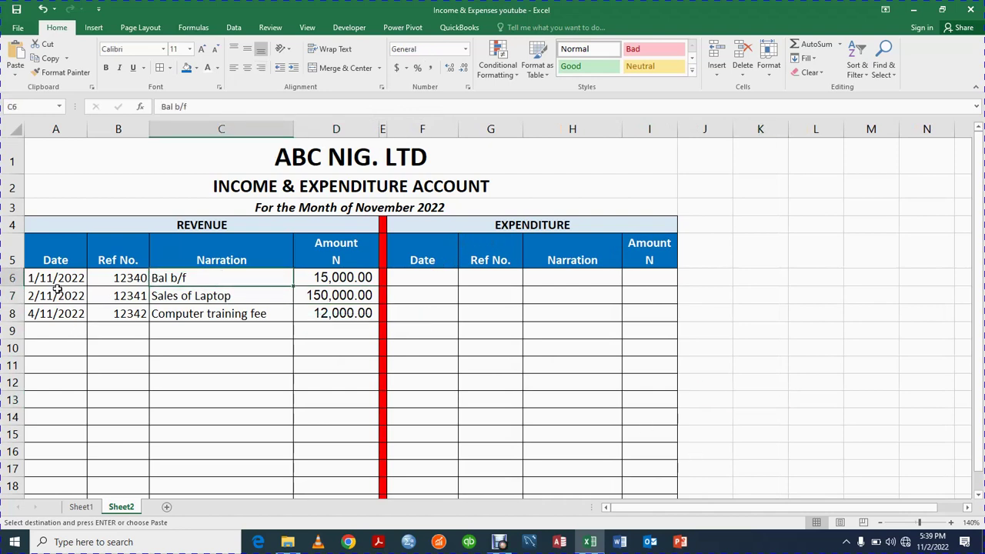
pyautogui.moveTo(54, 286); pyautogui.dragTo(643, 339)
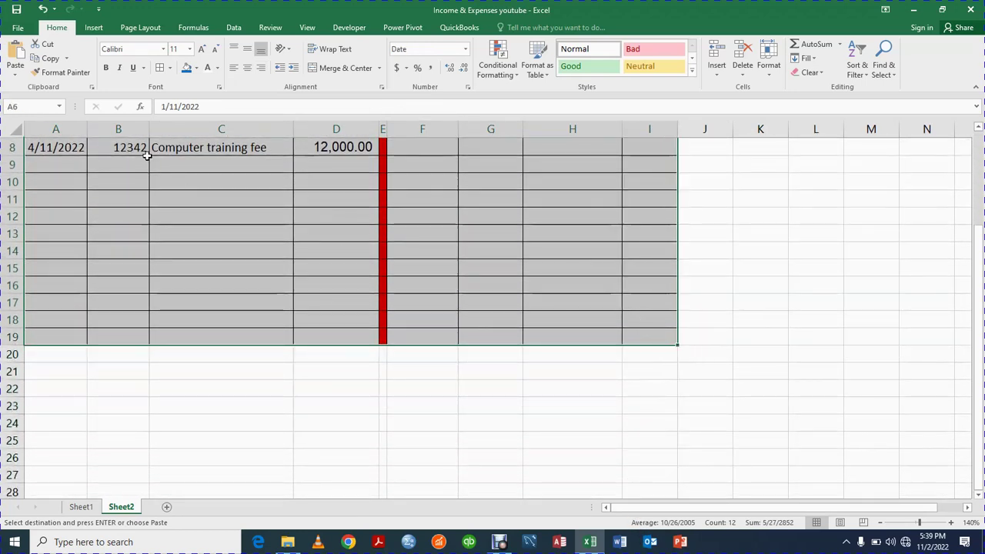
pyautogui.click(164, 49)
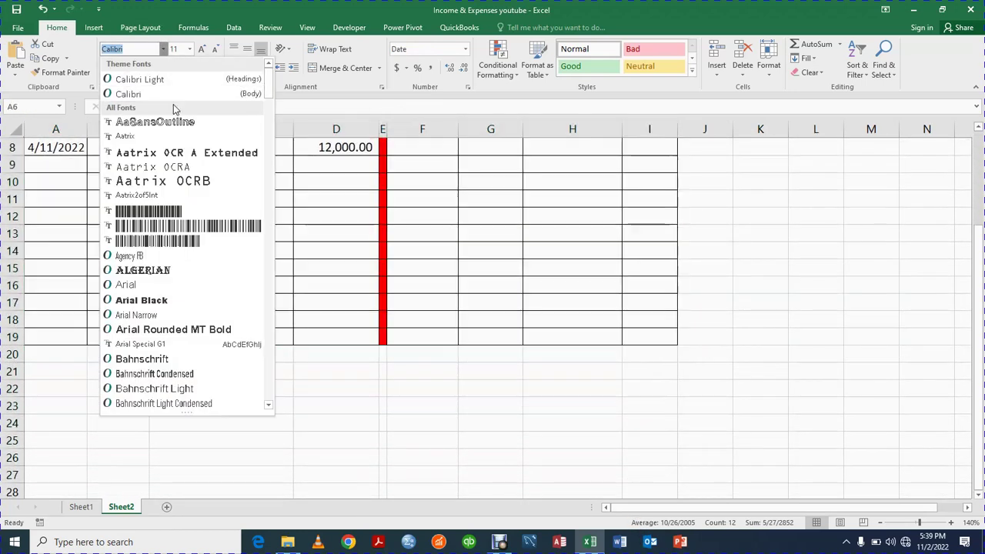
pyautogui.click(158, 94)
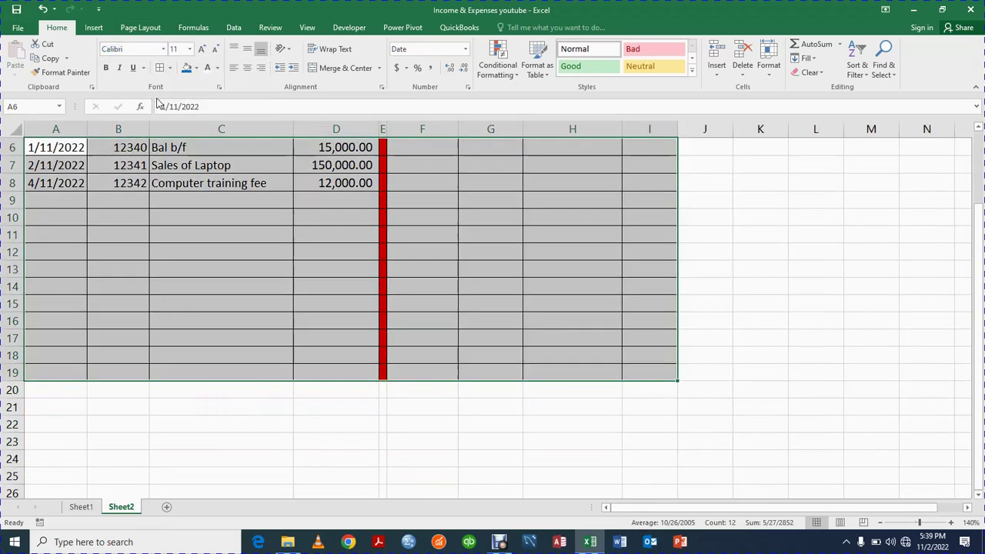
pyautogui.scroll(2, 323, 431)
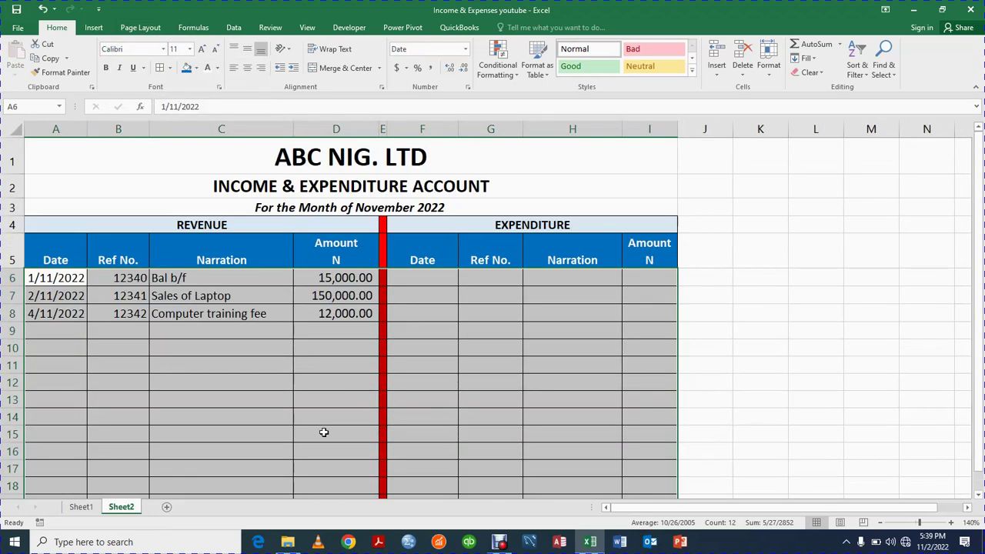
pyautogui.click(176, 330)
pyautogui.click(338, 383)
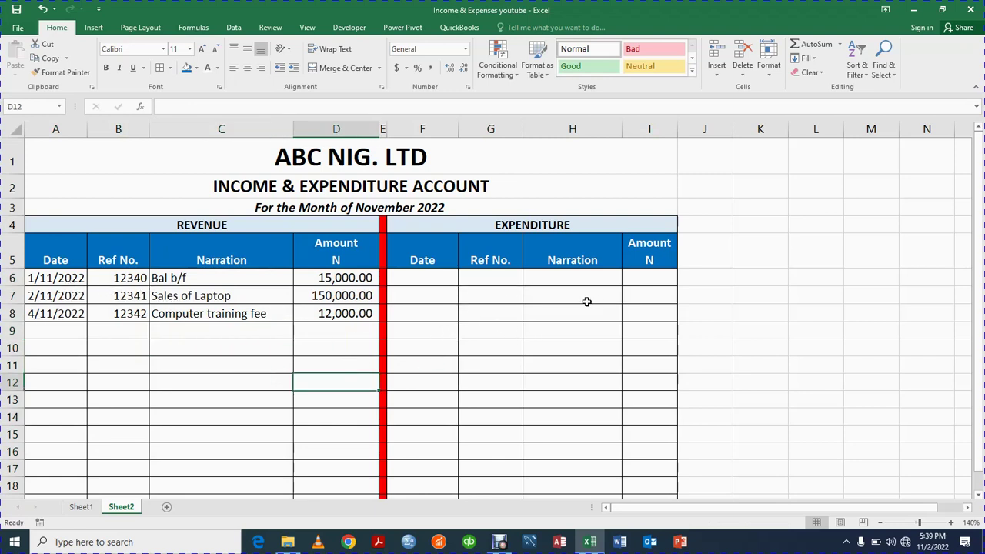
pyautogui.click(80, 507)
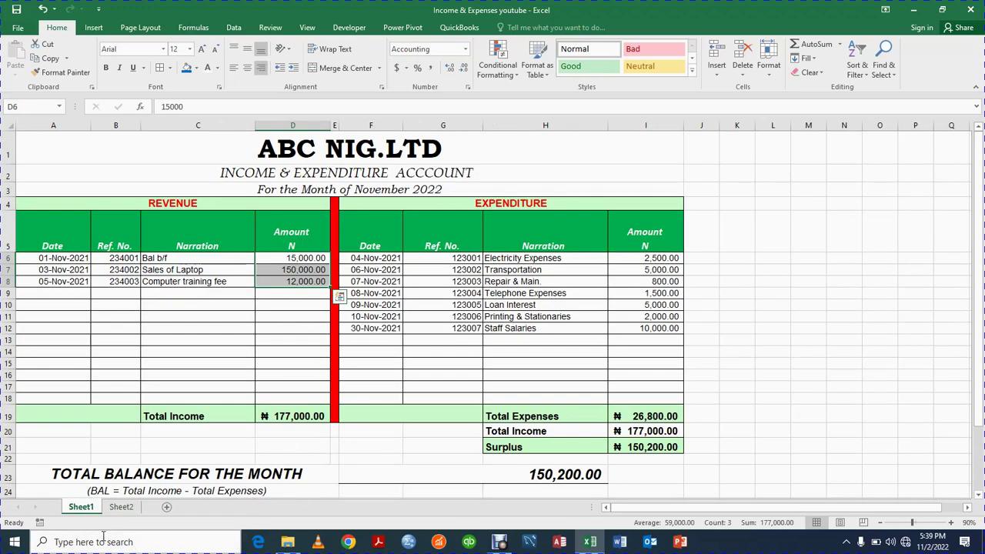
pyautogui.click(121, 507)
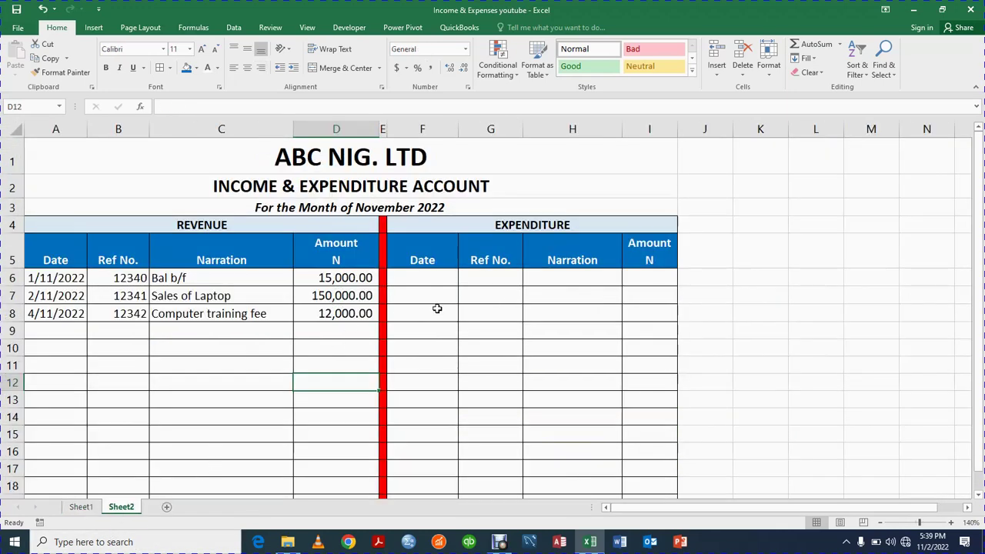
pyautogui.click(493, 281)
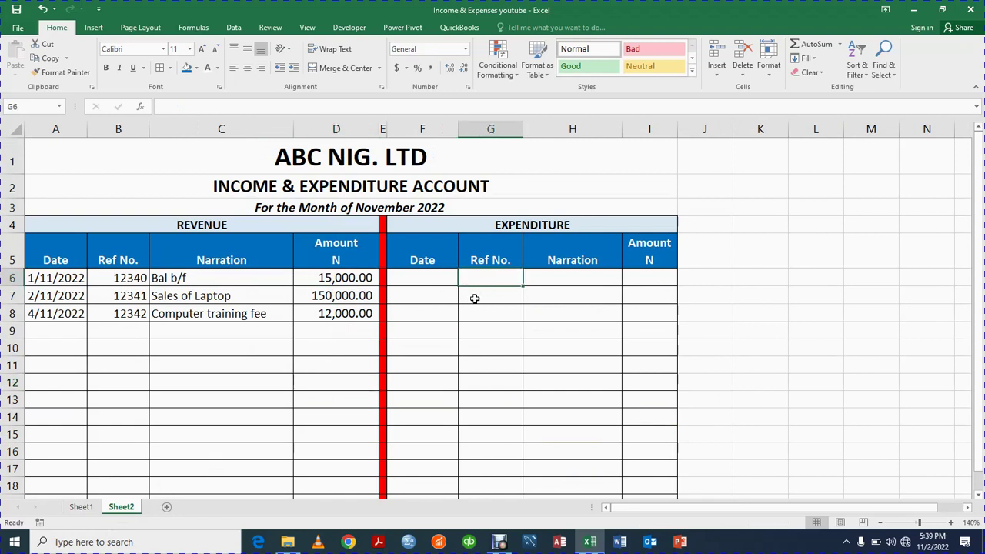
pyautogui.click(424, 281)
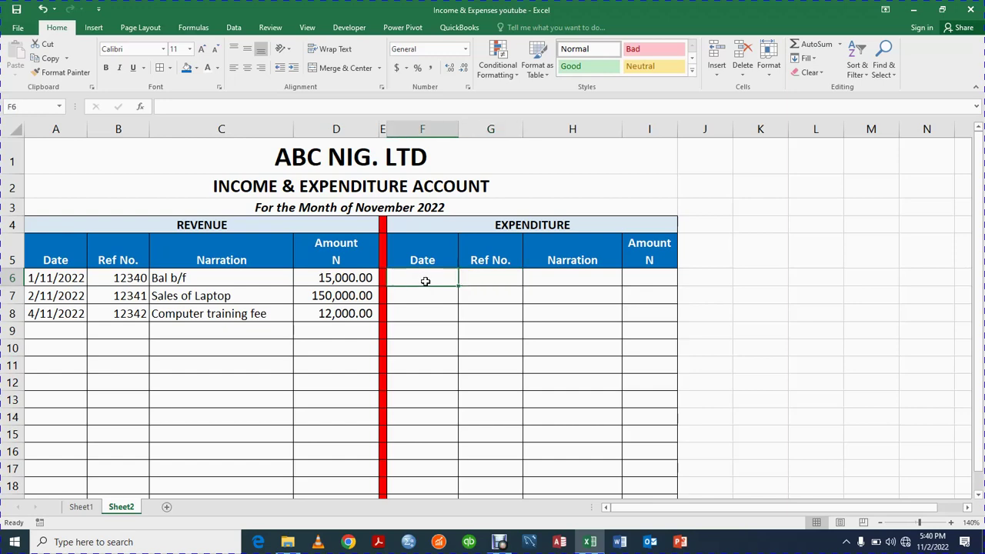
# Copy the expenditure narrations in H6:H12 of Sheet1 and paste them as values into Sheet2 starting at H6
pyautogui.click(81, 506)
pyautogui.moveTo(536, 258); pyautogui.dragTo(545, 328)
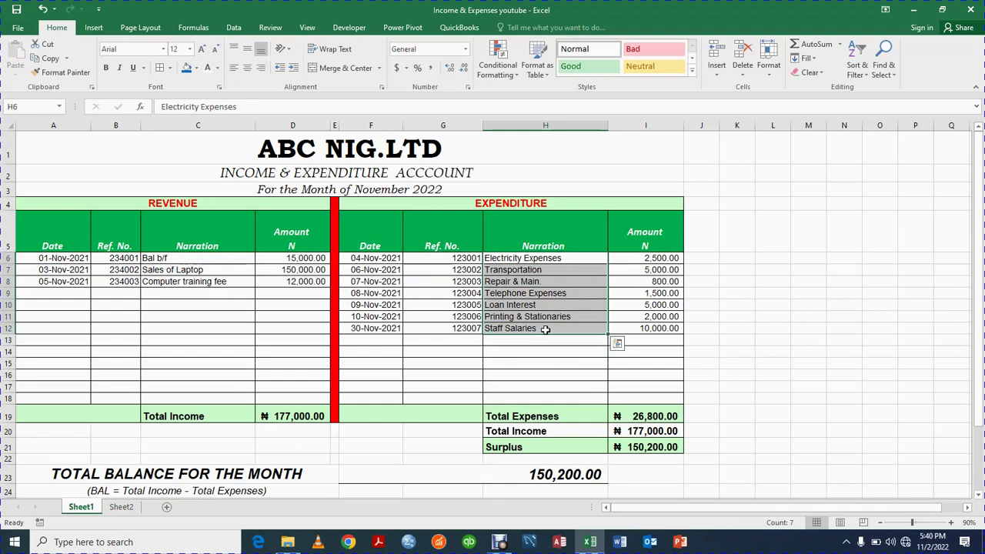
pyautogui.hotkey('ctrl', 'c')
pyautogui.click(121, 507)
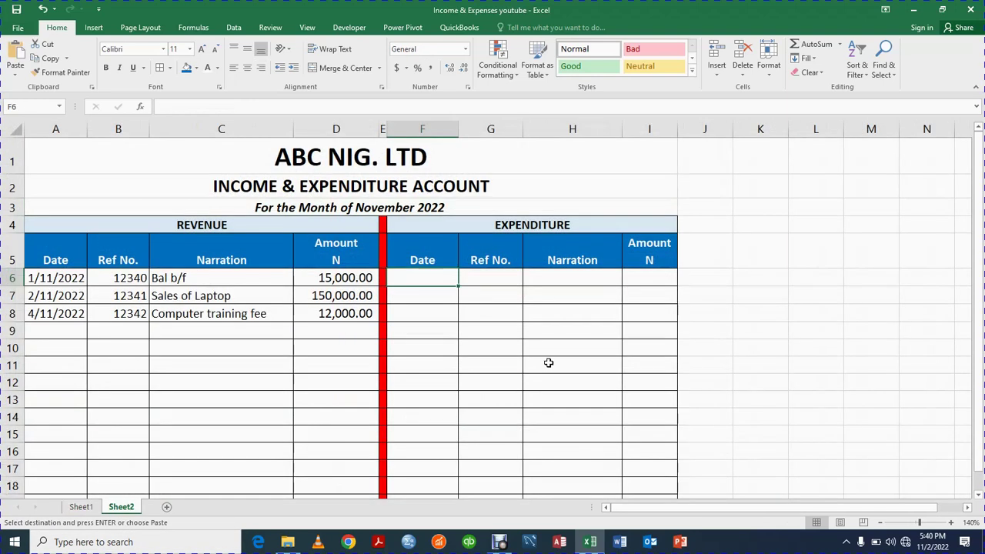
pyautogui.click(563, 282)
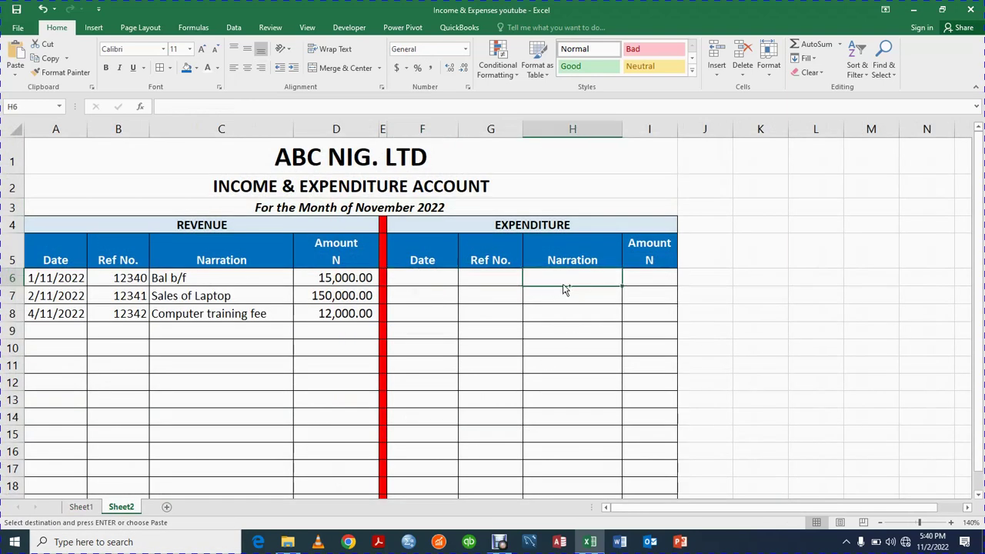
pyautogui.hotkey('ctrl', 'alt', 'v')
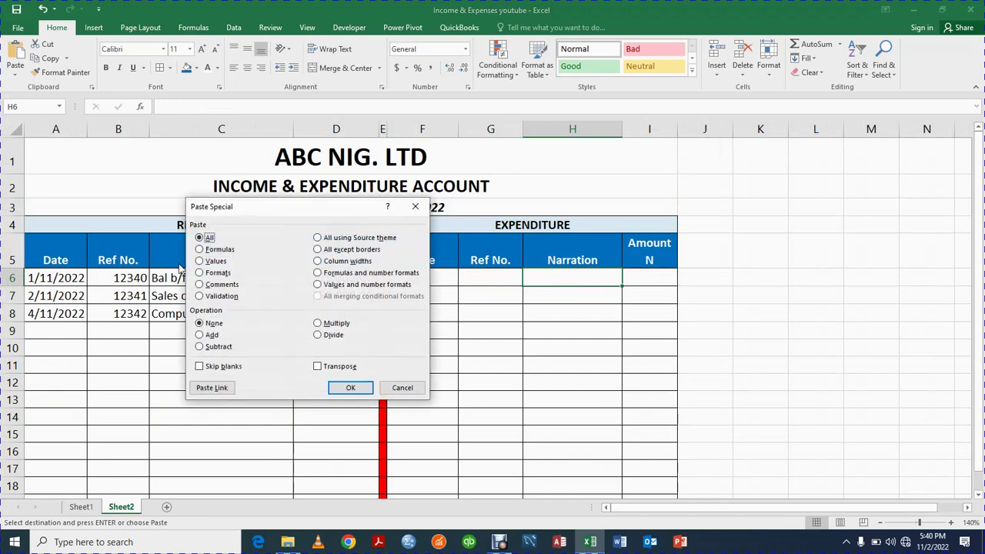
pyautogui.click(200, 261)
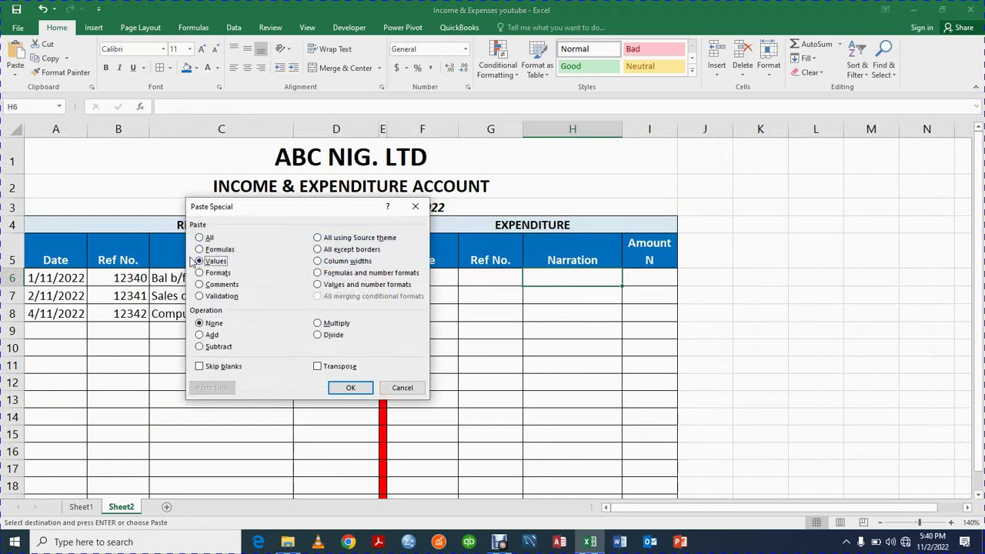
pyautogui.click(346, 386)
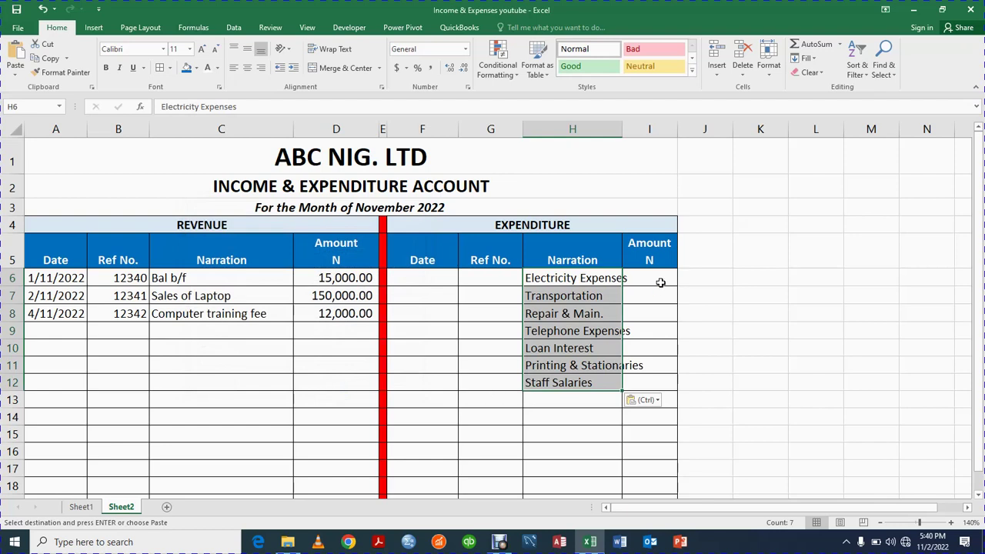
# Widen the expenditure Narration column H on Sheet2 to fit its longest entry
pyautogui.moveTo(842, 501); pyautogui.dragTo(842, 501)
pyautogui.moveTo(621, 126); pyautogui.dragTo(660, 136)
pyautogui.click(848, 344)
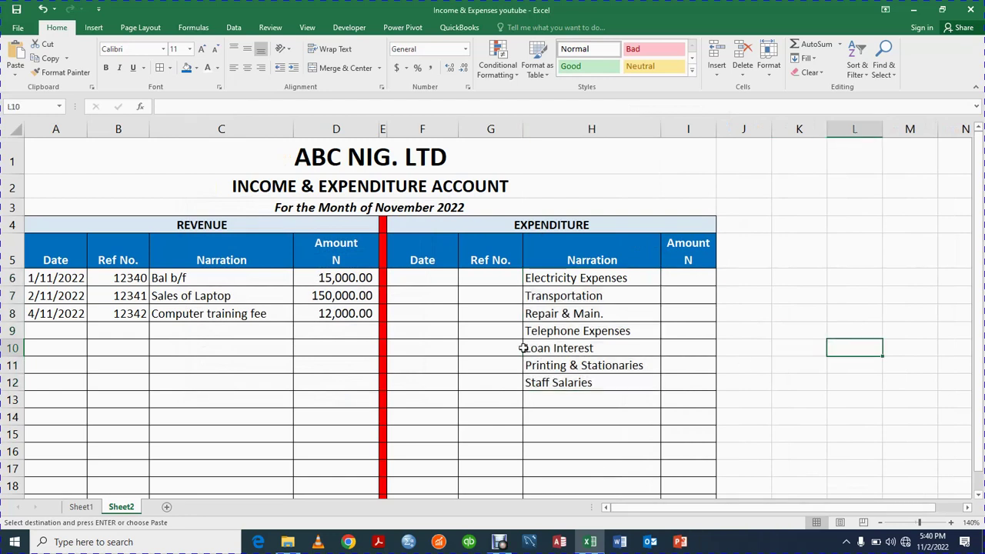
# Enter the reference number 234001 for Electricity Expenses in G6 of the expenditure table
pyautogui.click(486, 281)
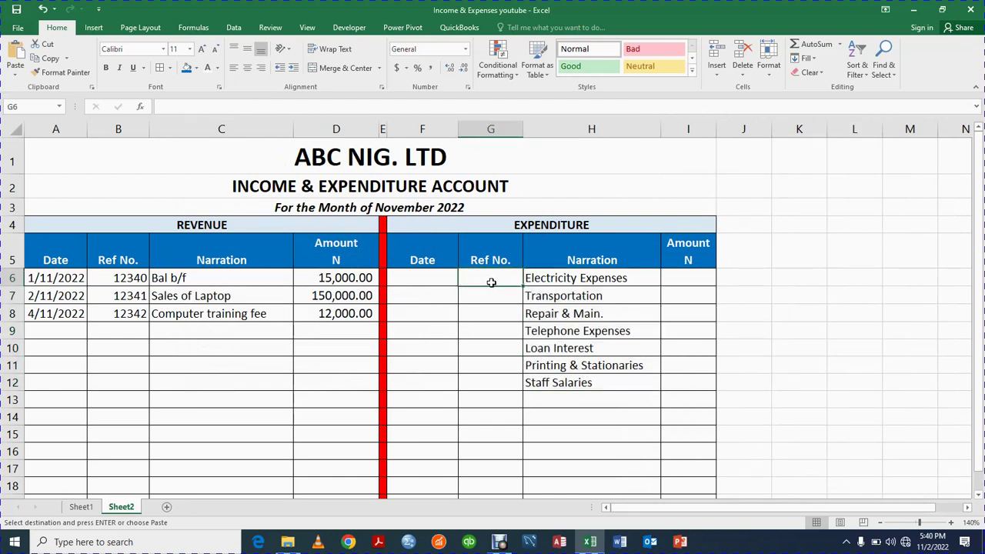
pyautogui.write('234')
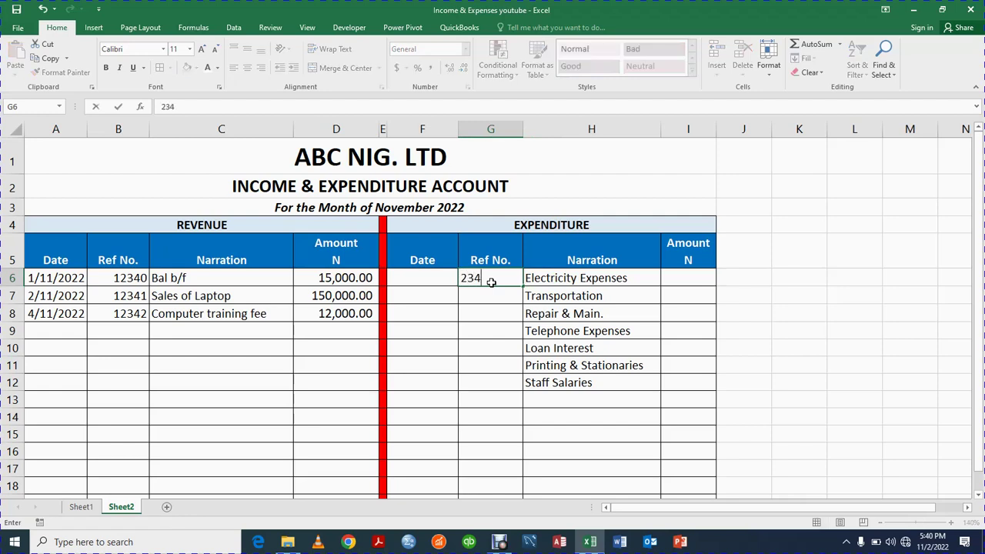
pyautogui.write('001')
pyautogui.press('Return')
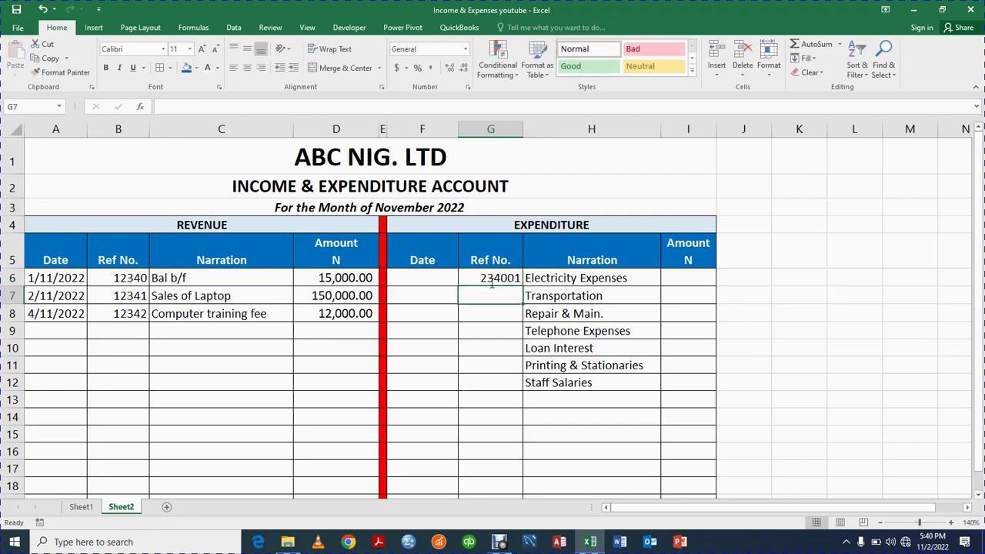
# Extend the expenditure reference number in G6 down to G12 as an incrementing series
pyautogui.click(489, 279)
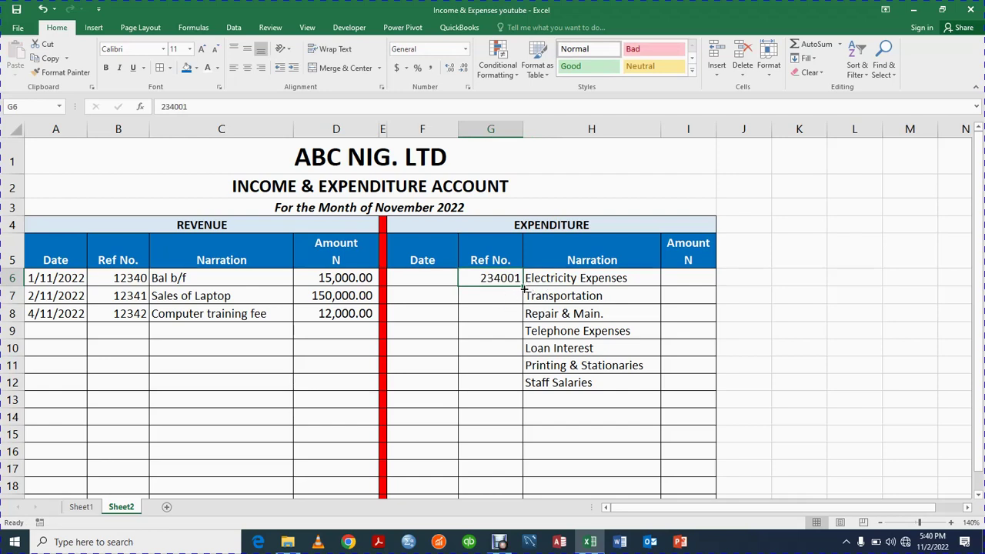
pyautogui.click(511, 294)
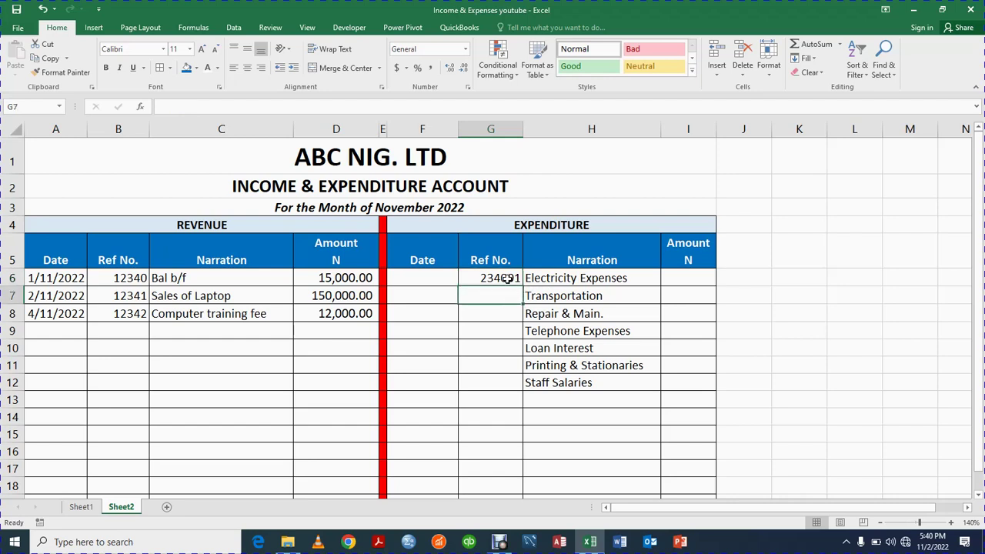
pyautogui.click(504, 279)
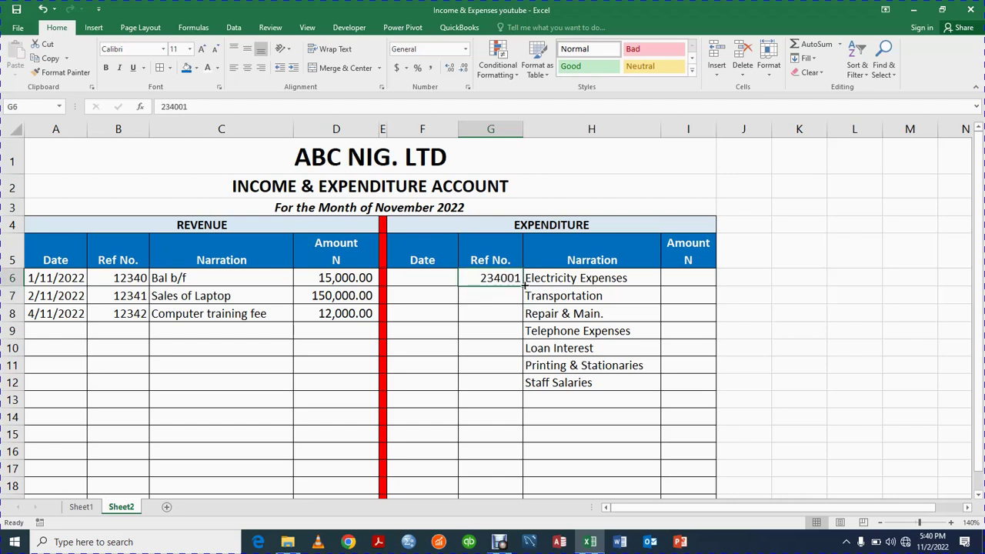
pyautogui.moveTo(523, 284); pyautogui.dragTo(525, 390)
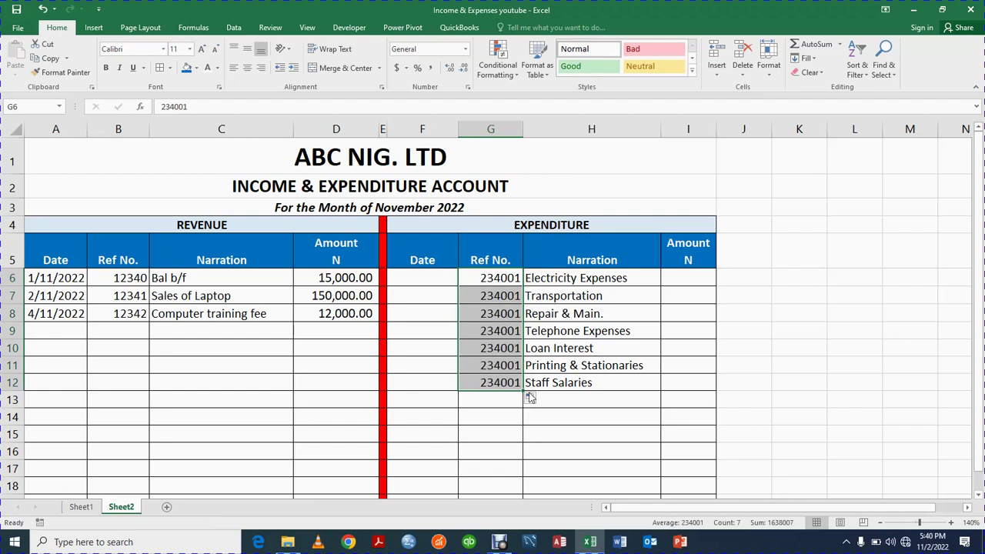
pyautogui.click(537, 400)
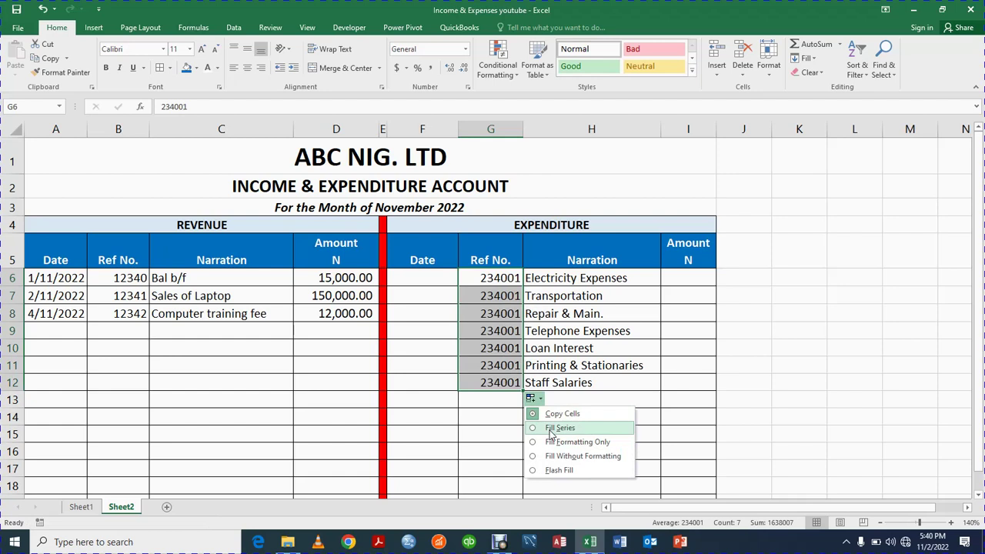
pyautogui.click(551, 427)
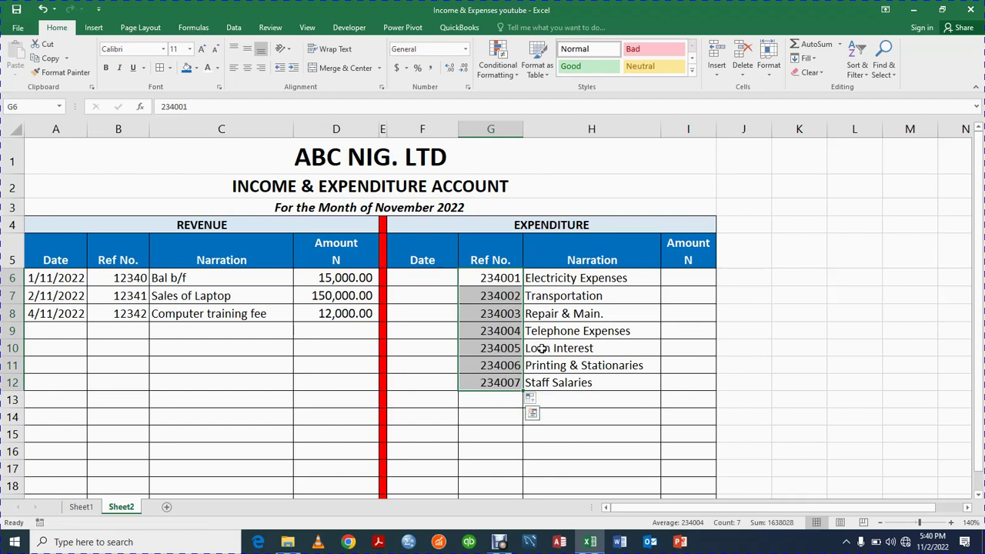
pyautogui.click(639, 401)
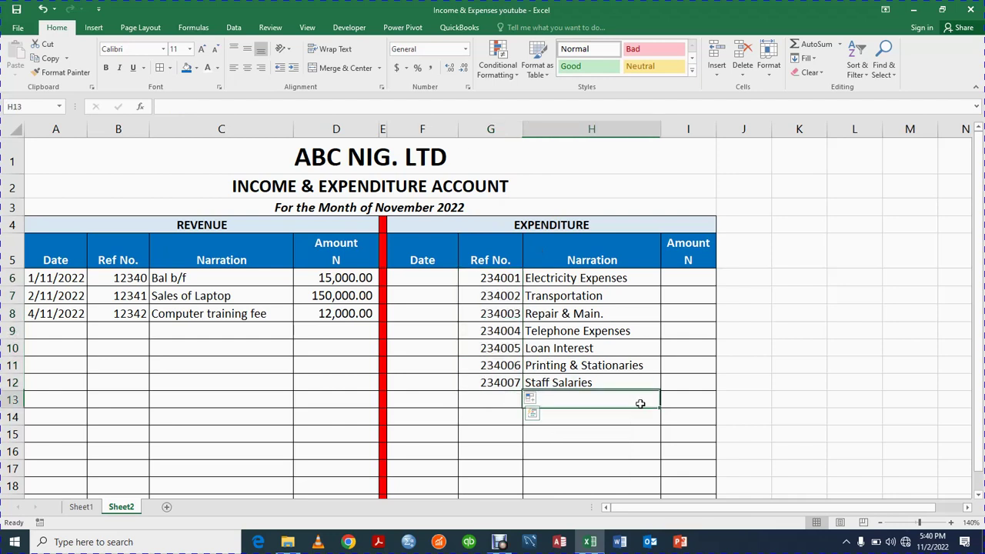
# Test weekday autofill outside the table by entering MON in K6 and filling down to K14, and clear the test entries
pyautogui.click(779, 279)
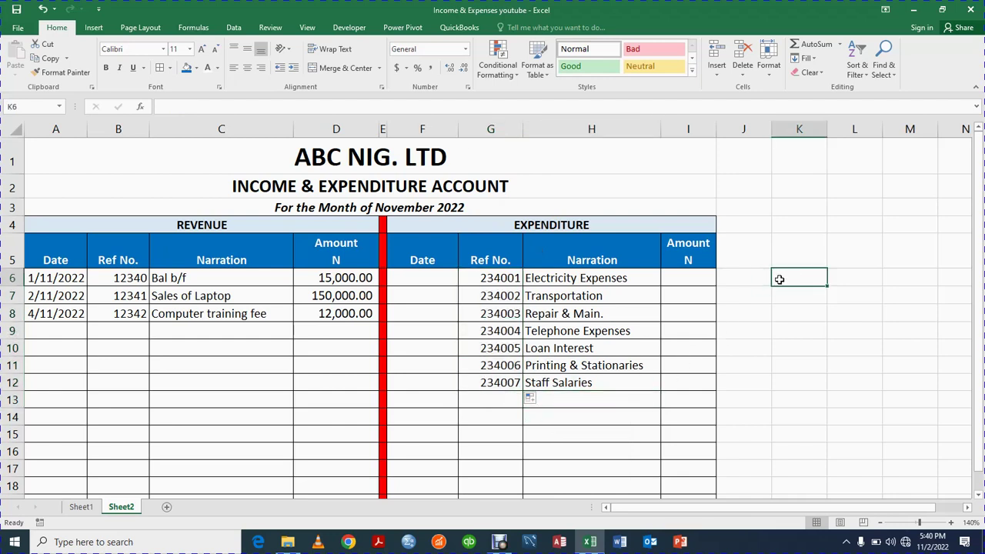
pyautogui.write('MON')
pyautogui.press('Return')
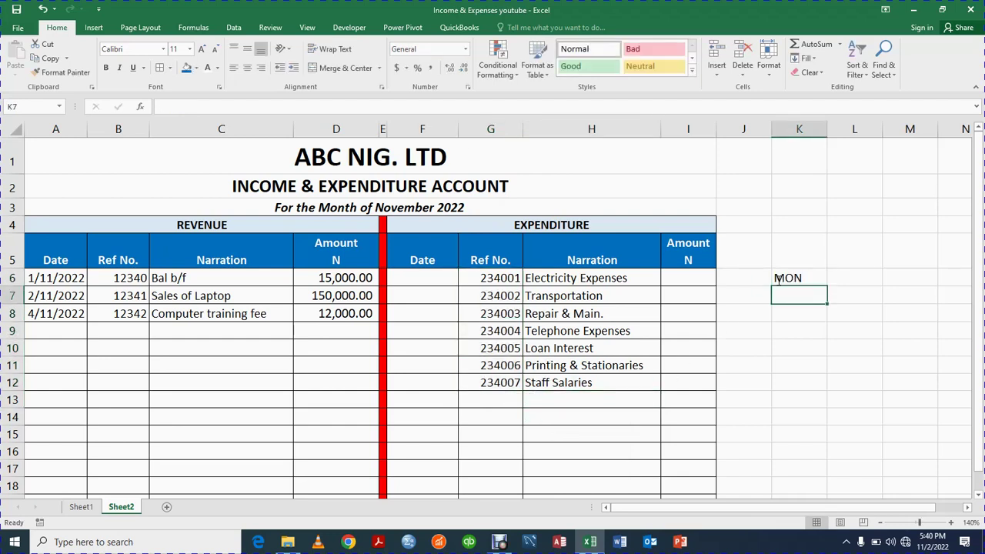
pyautogui.click(815, 281)
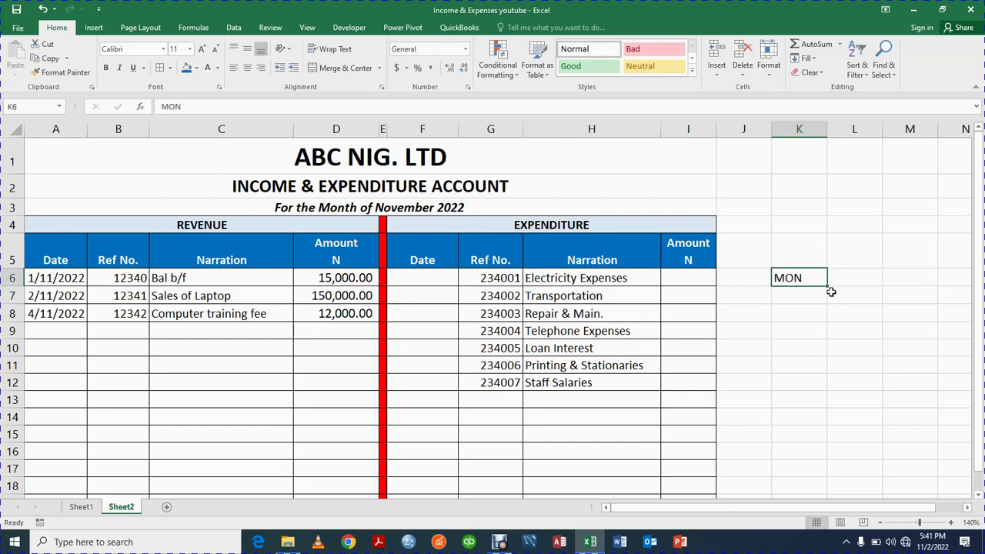
pyautogui.moveTo(826, 288); pyautogui.dragTo(840, 424)
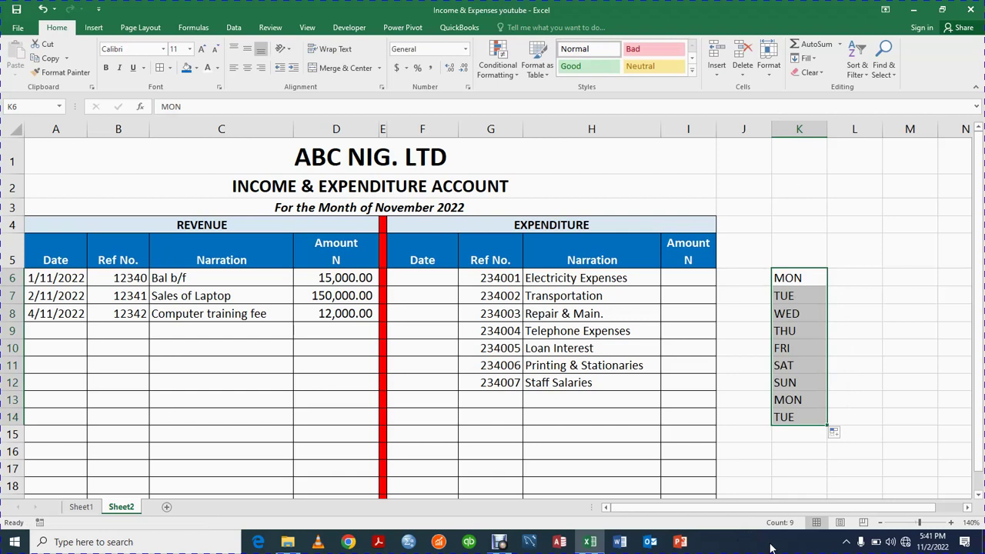
pyautogui.press('Delete')
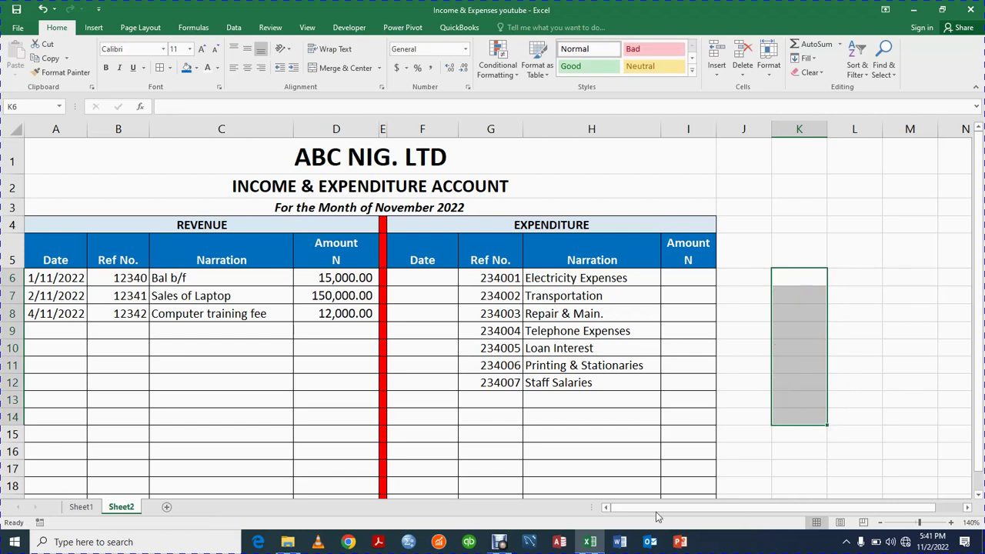
pyautogui.moveTo(850, 361); pyautogui.dragTo(870, 375)
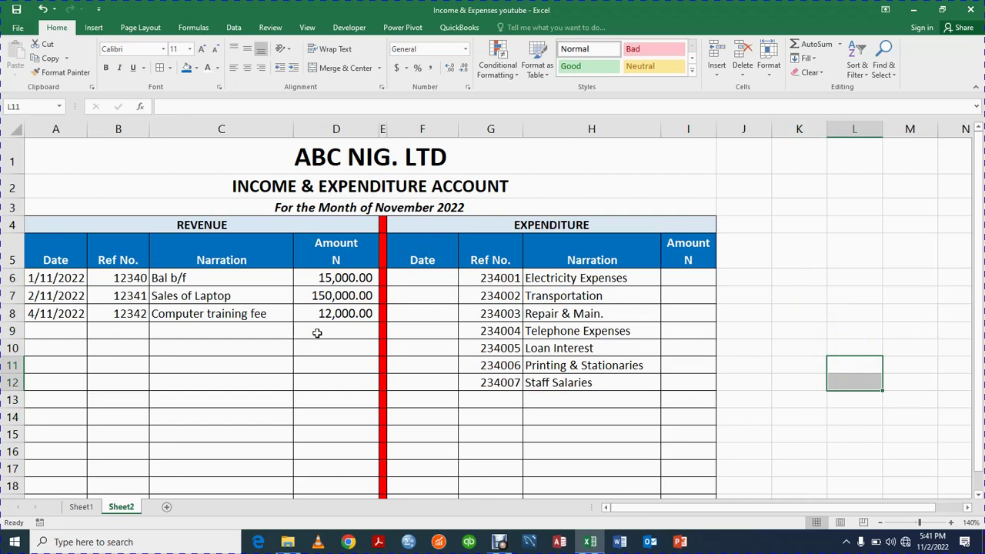
# Enter the date 30/11/2022 for Staff Salaries in F12
pyautogui.click(433, 382)
pyautogui.write('31')
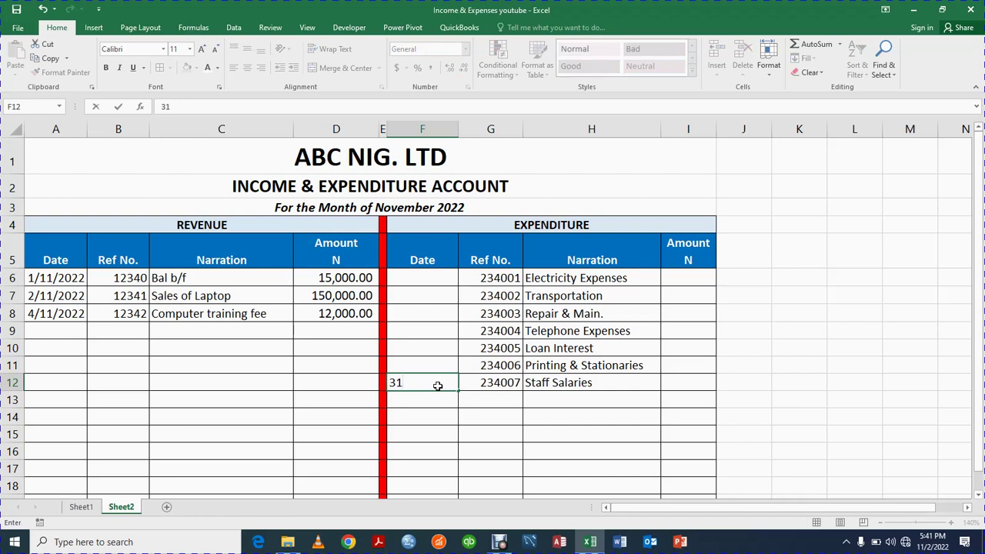
pyautogui.write('/11/2022')
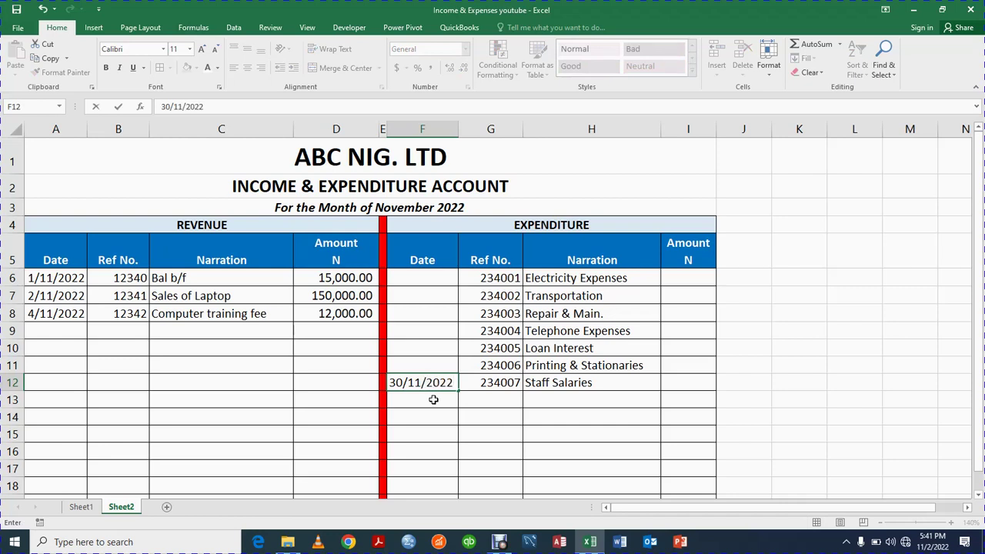
pyautogui.press('Return')
# Copy the revenue date in A8 to the expenditure Date cell F6 and change it to 5/11/2022
pyautogui.click(40, 316)
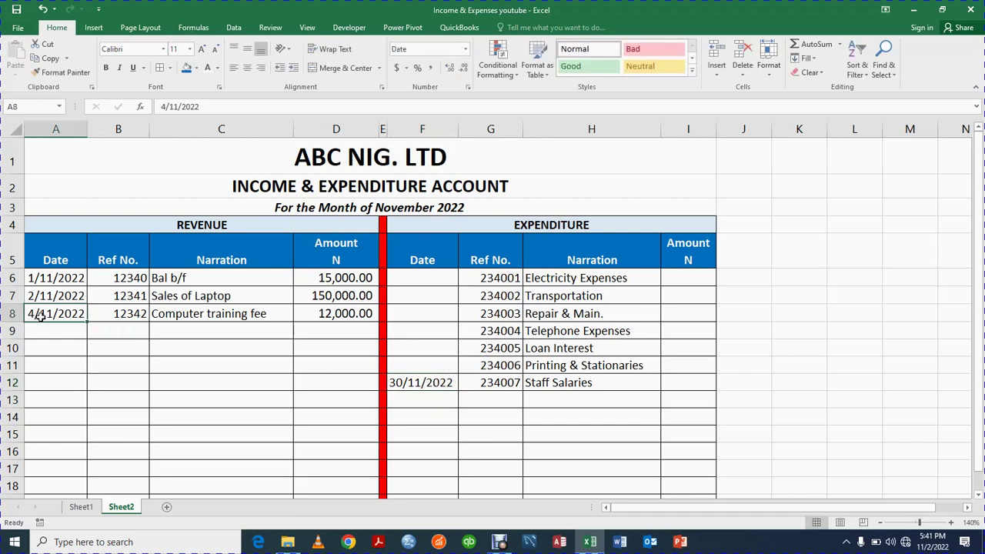
pyautogui.hotkey('ctrl', 'c')
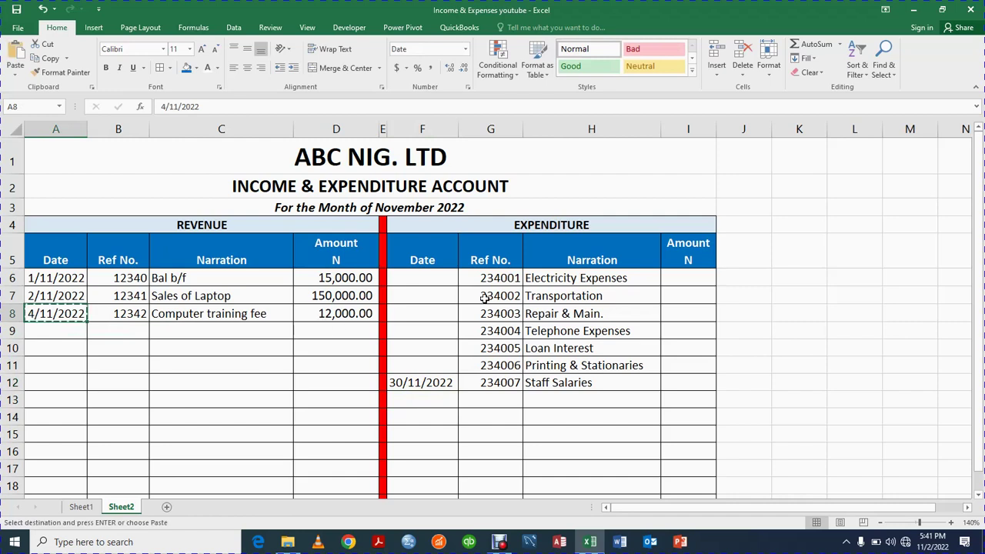
pyautogui.click(431, 282)
pyautogui.hotkey('ctrl', 'v')
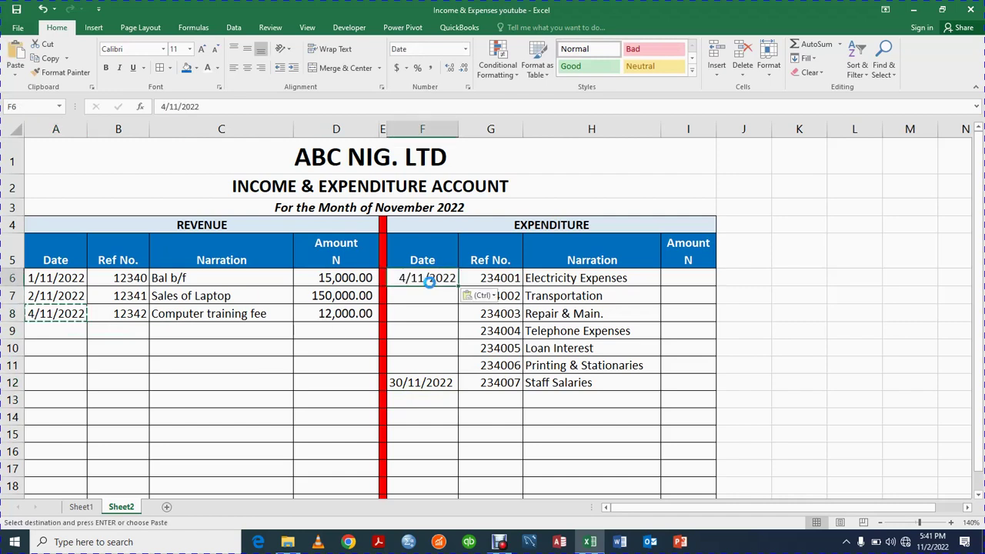
pyautogui.click(427, 331)
pyautogui.click(428, 282)
pyautogui.click(167, 106)
pyautogui.press('BackSpace')
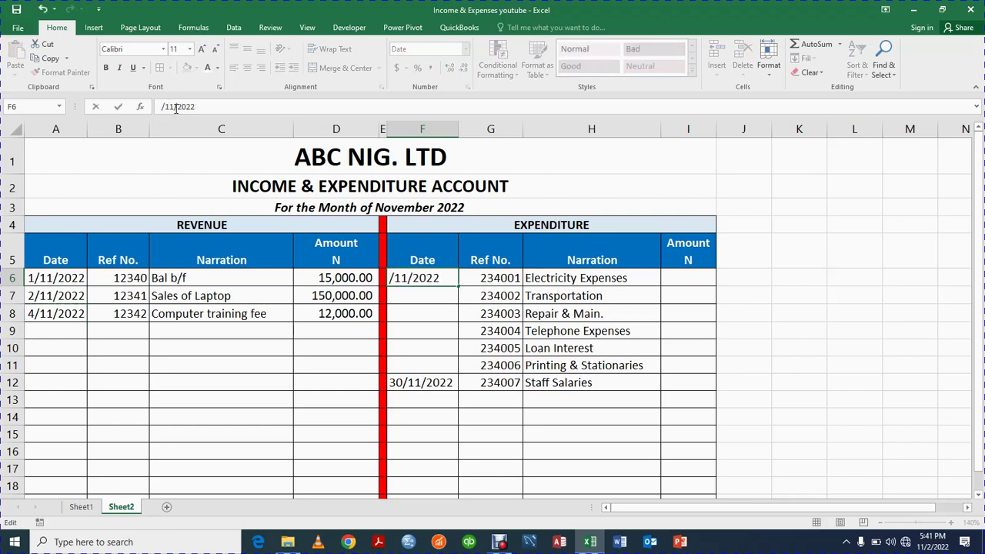
pyautogui.write('5')
pyautogui.press('Return')
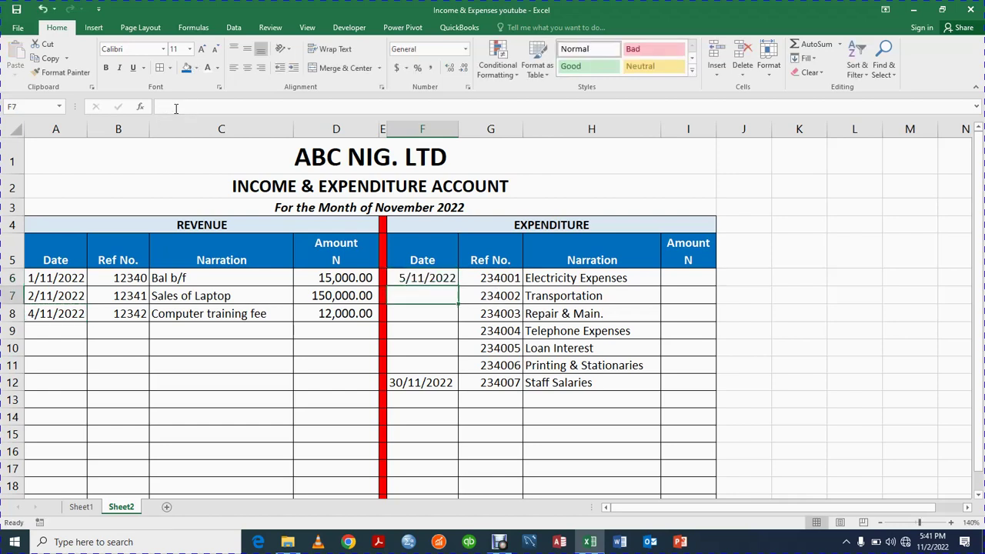
# Try to fill the expenditure dates from F6 down to F11 with the Fill Days option, and undo the fill
pyautogui.click(445, 279)
pyautogui.moveTo(459, 286); pyautogui.dragTo(459, 371)
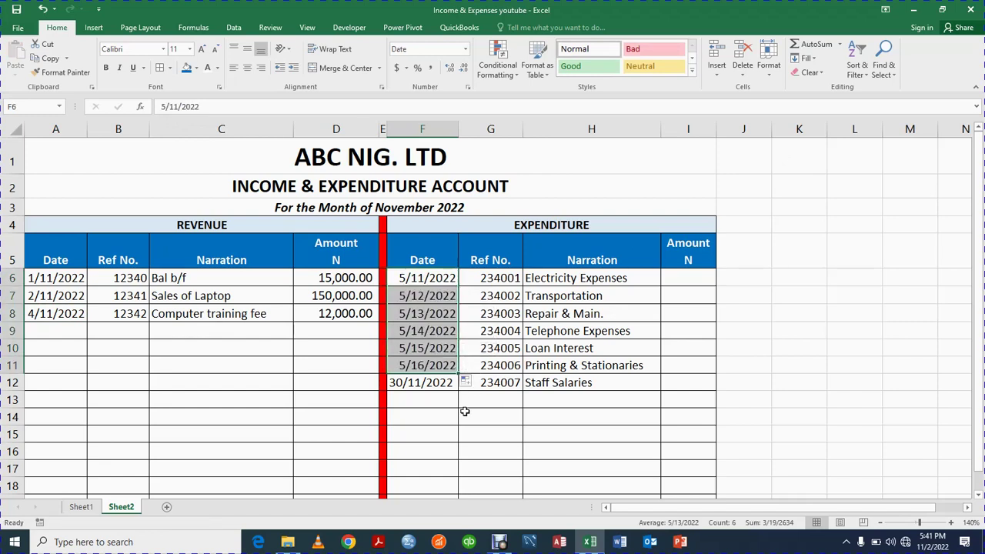
pyautogui.click(466, 382)
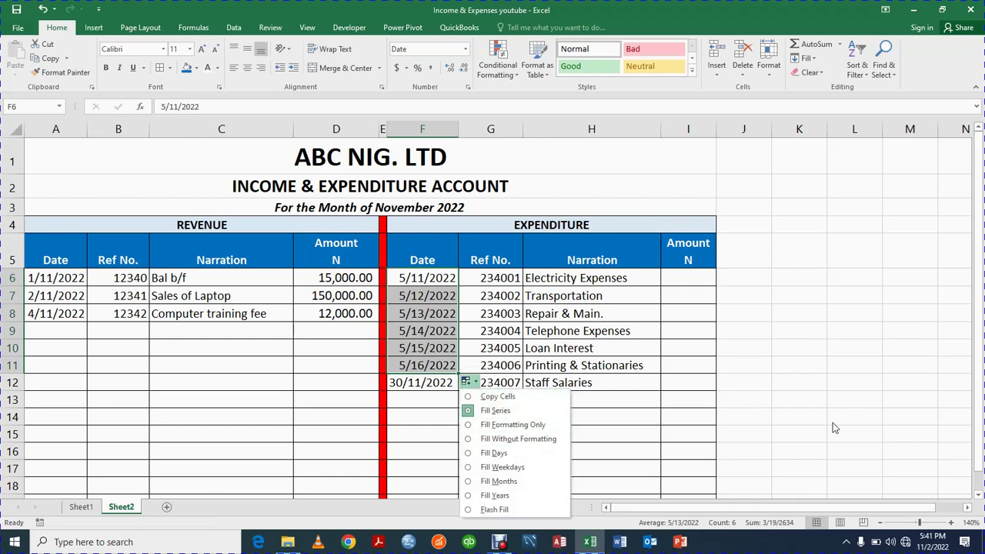
pyautogui.click(502, 454)
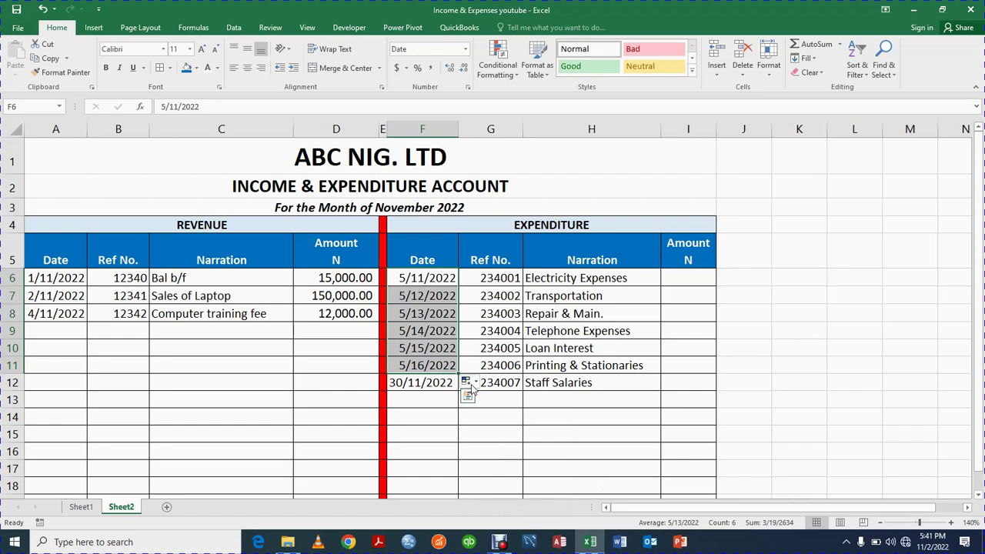
pyautogui.click(832, 394)
pyautogui.hotkey('ctrl', 'z')
pyautogui.hotkey('ctrl', 'z')
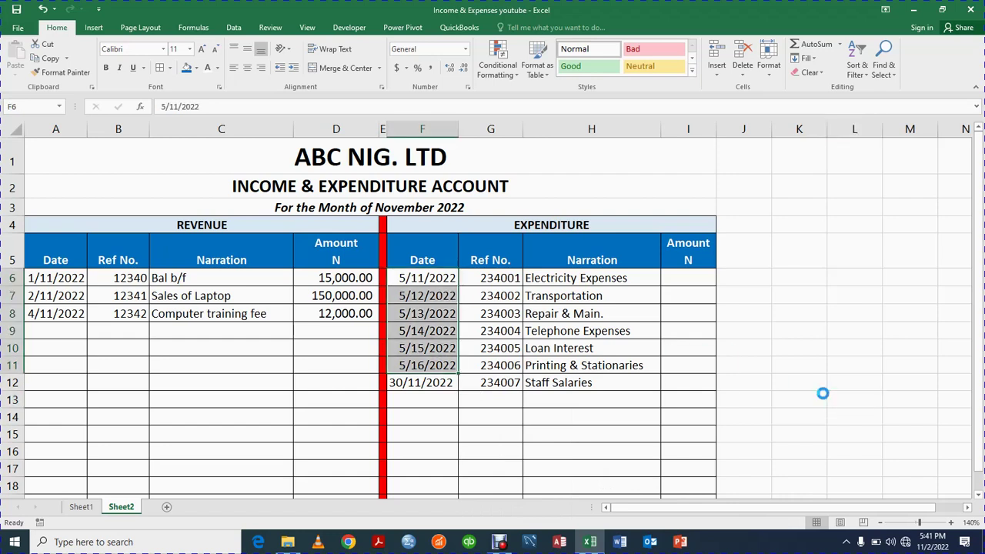
# Enter the expenditure dates 6/11/2022, 8/11/2022 and 10/11/2022 in cells F7 to F9
pyautogui.click(419, 300)
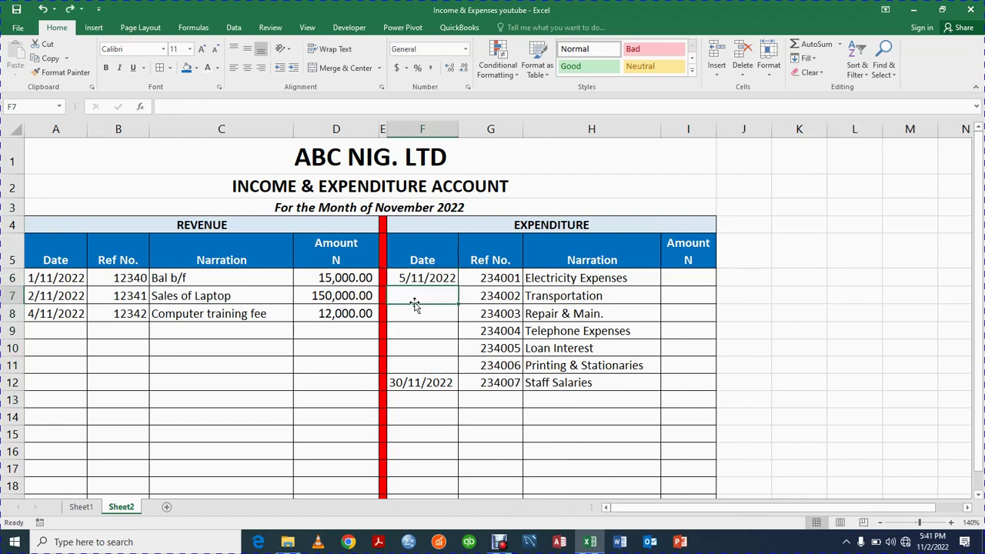
pyautogui.write('6/')
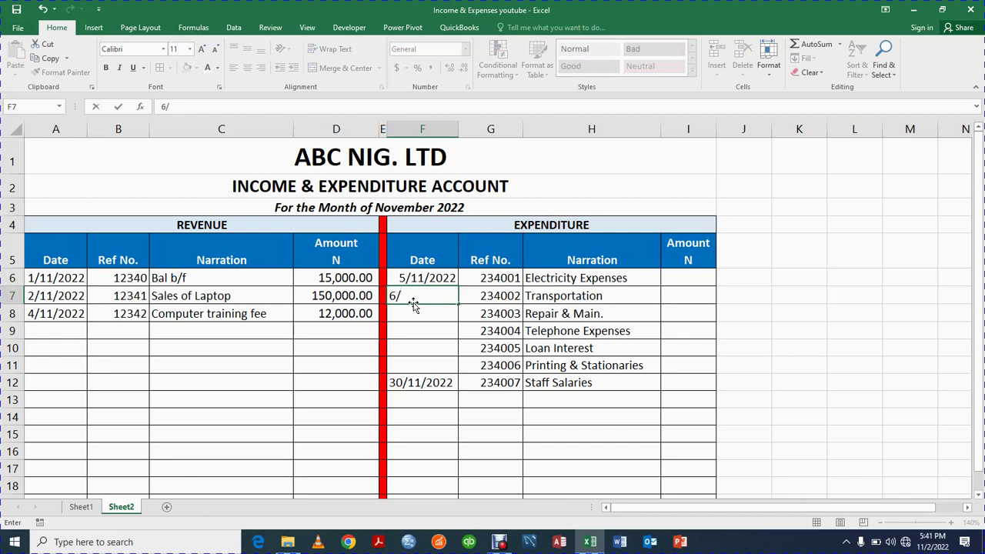
pyautogui.write('11/2022')
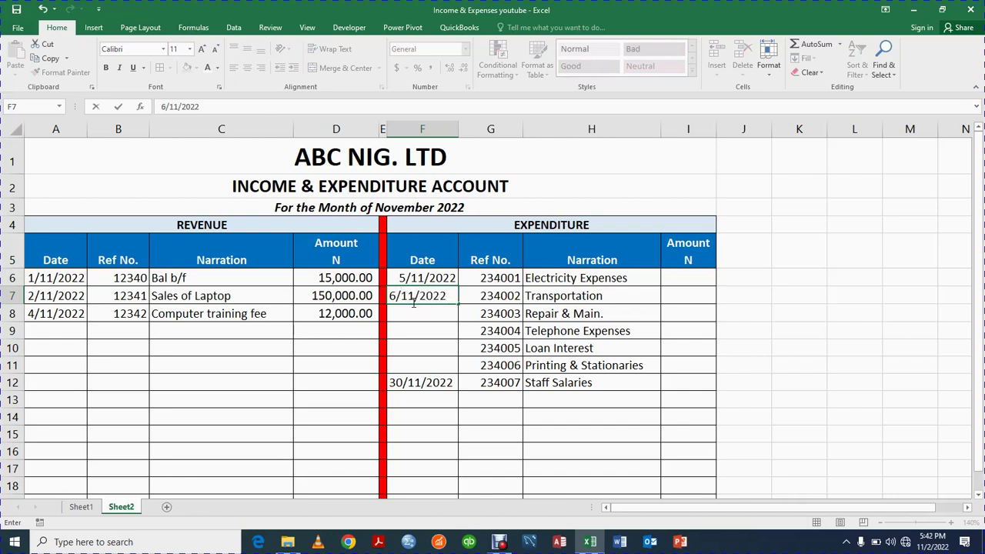
pyautogui.press('Return')
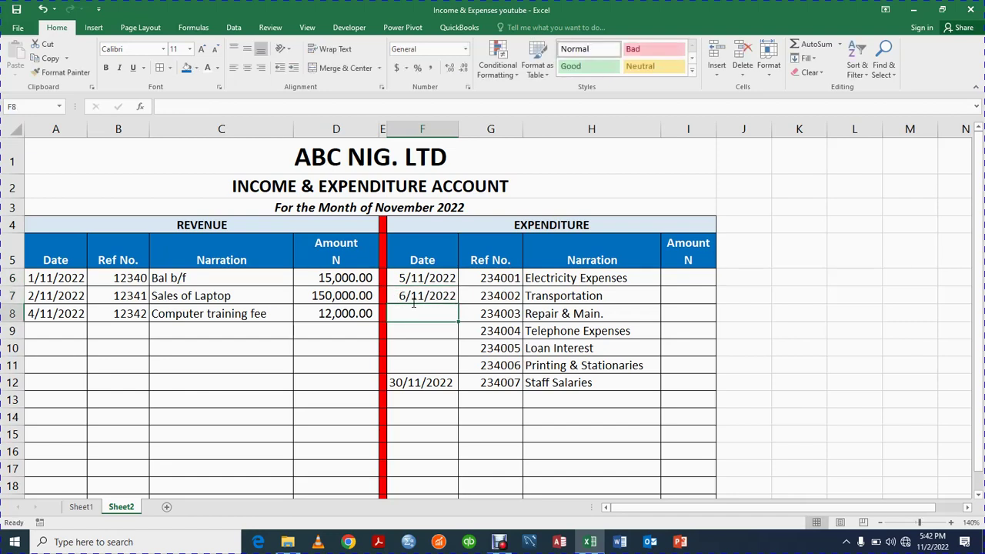
pyautogui.write('8')
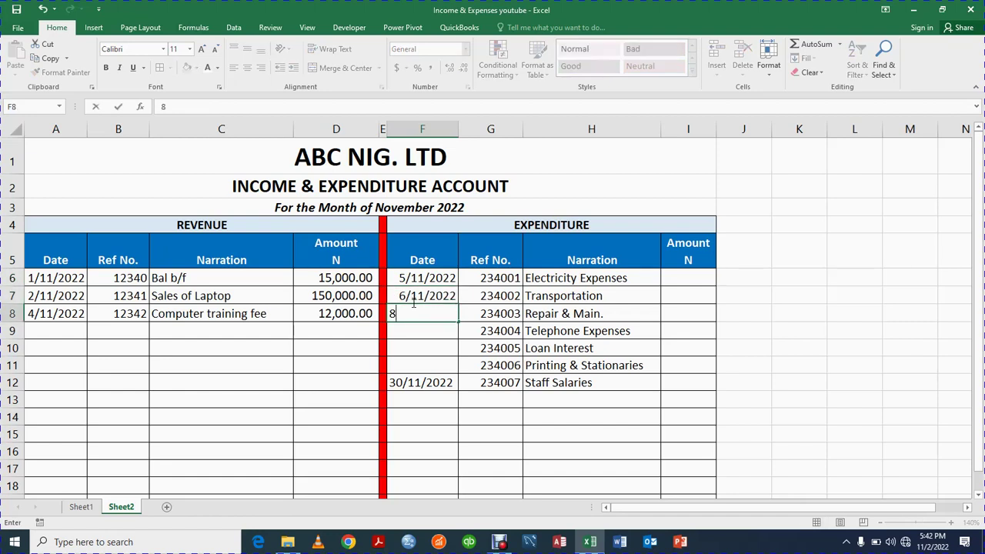
pyautogui.write('/11/2022')
pyautogui.press('Return')
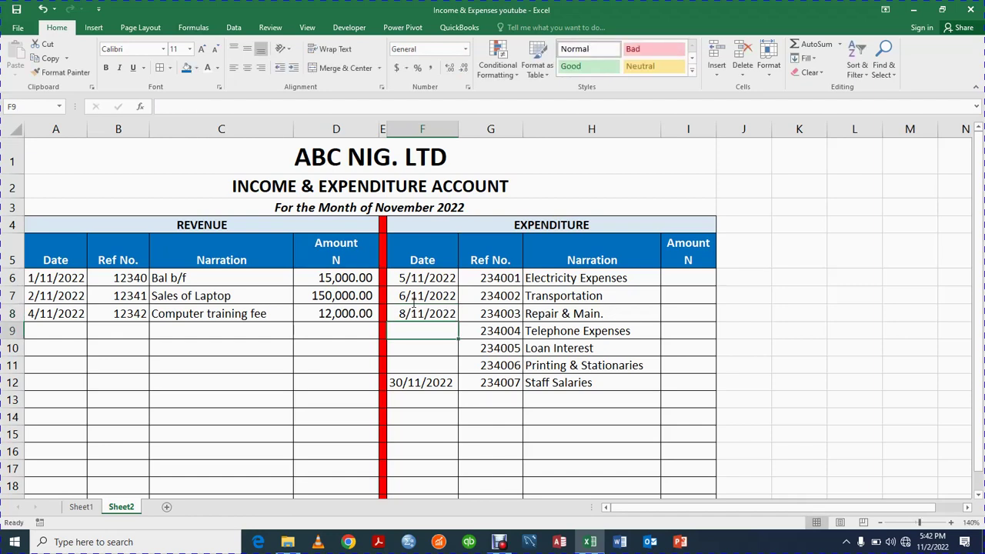
pyautogui.write('10/')
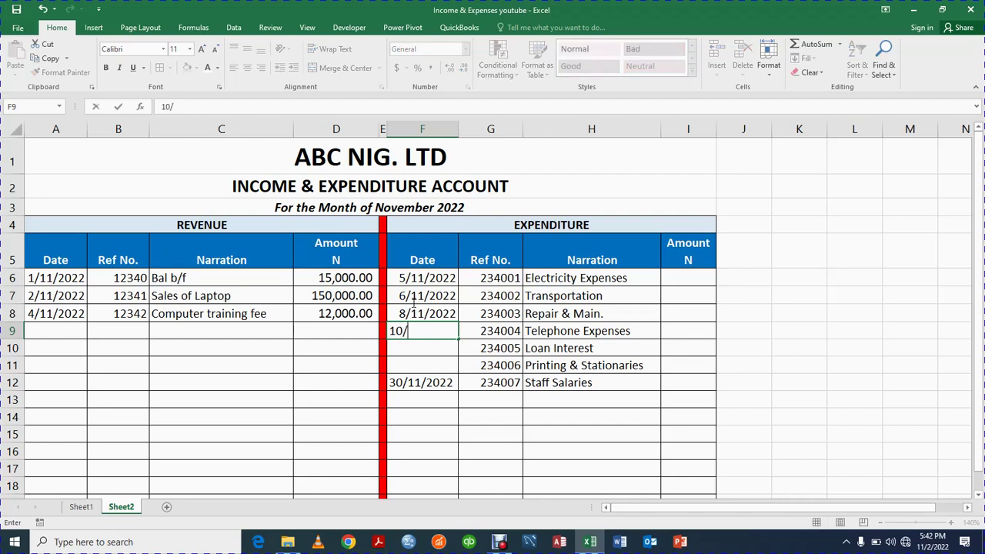
pyautogui.write('11/2022')
pyautogui.press('Return')
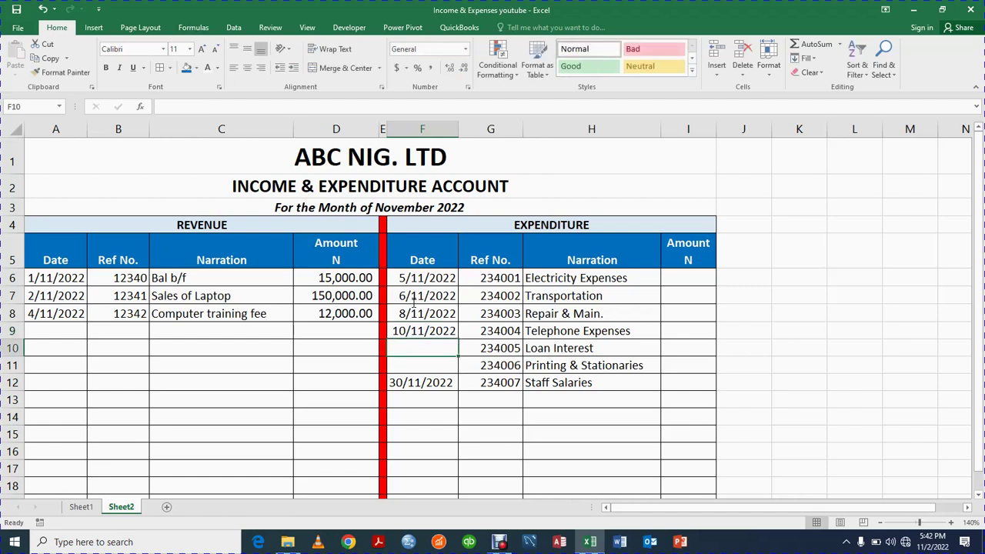
# Enter the expenditure dates 21/11/2022 for Loan Interest in F10 and 25/11/2022 for Printing & Stationaries in F11
pyautogui.write('21/11')
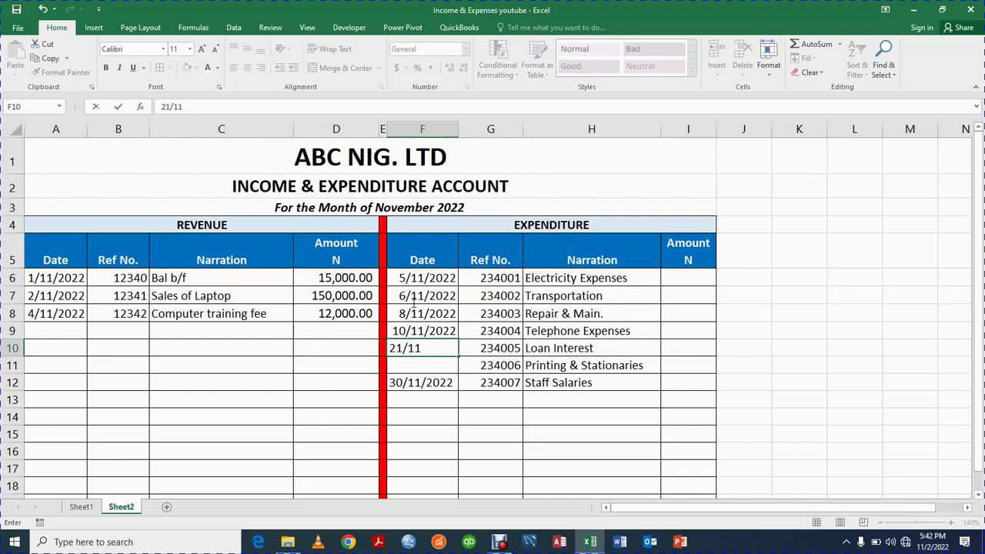
pyautogui.write('/2022')
pyautogui.press('Return')
pyautogui.write('2')
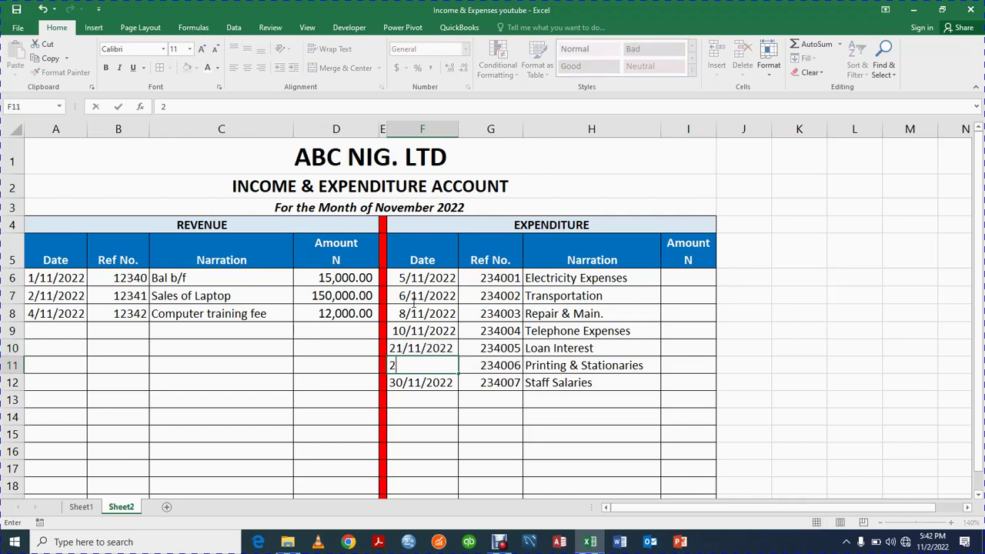
pyautogui.write('5/11/2022')
pyautogui.press('Return')
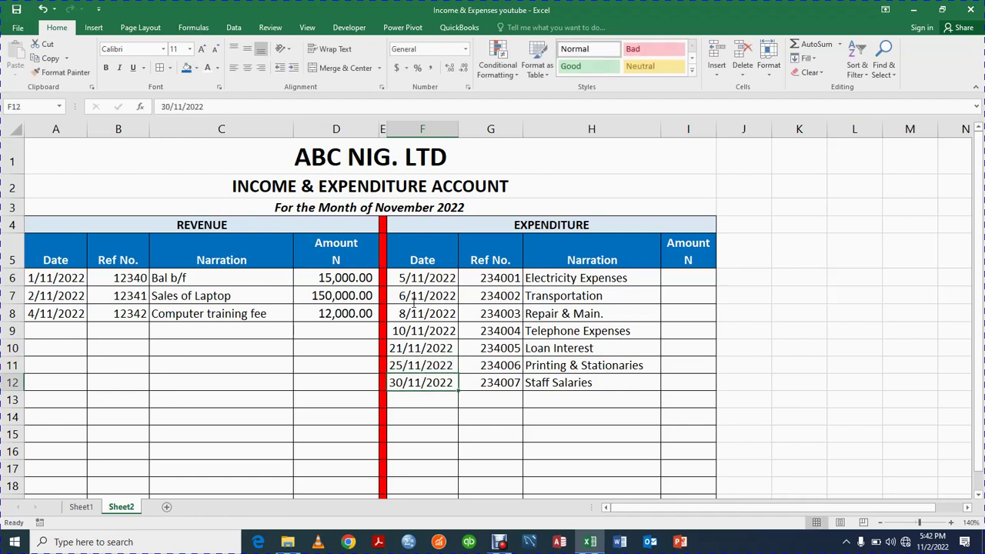
# Copy the expenditure amounts I6:I12 from Sheet1 and paste them as values only into Sheet2 starting at I6
pyautogui.click(87, 508)
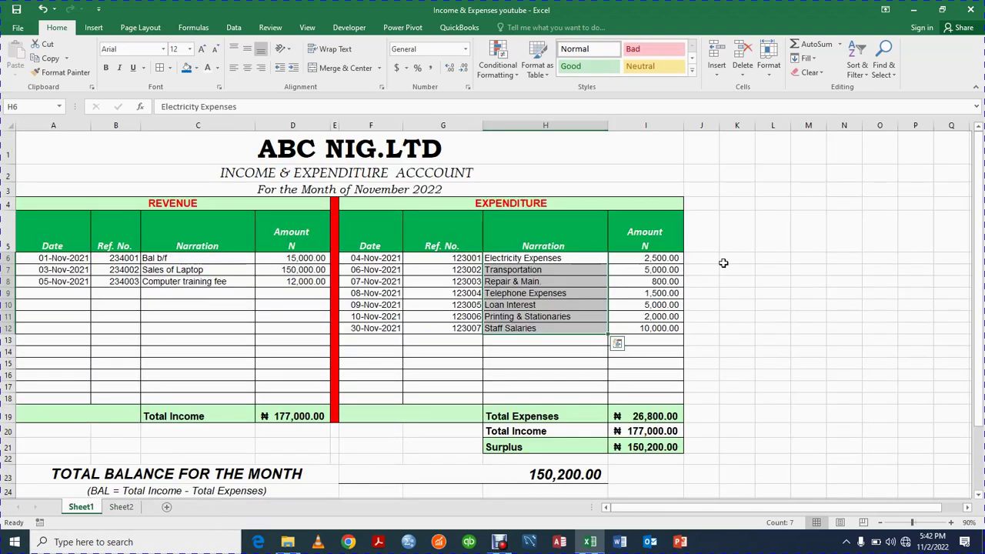
pyautogui.moveTo(660, 261); pyautogui.dragTo(656, 330)
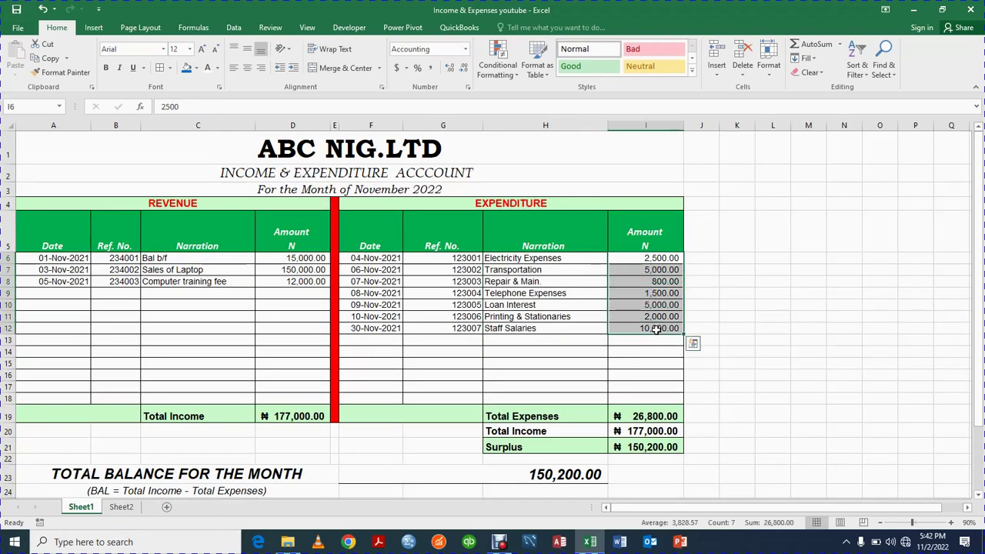
pyautogui.hotkey('ctrl', 'c')
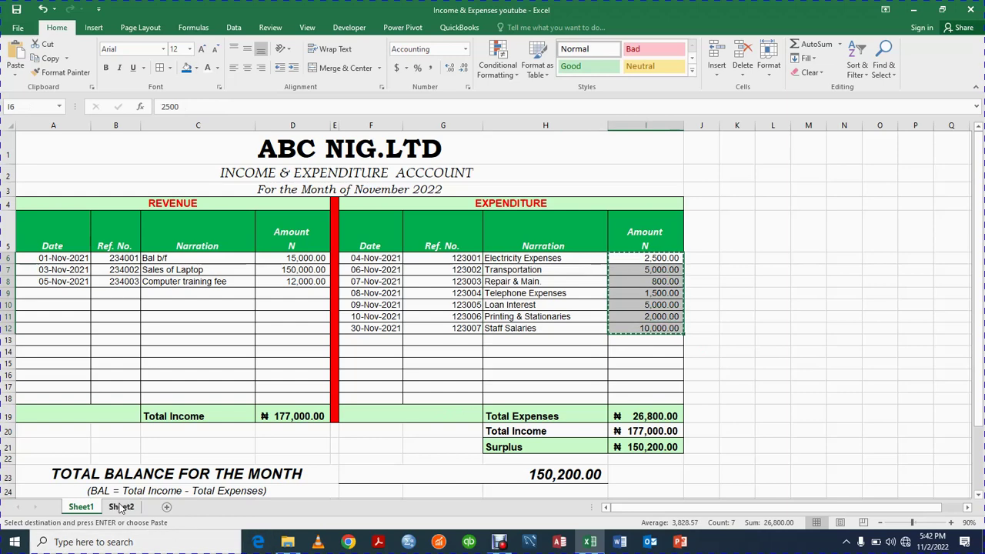
pyautogui.click(120, 508)
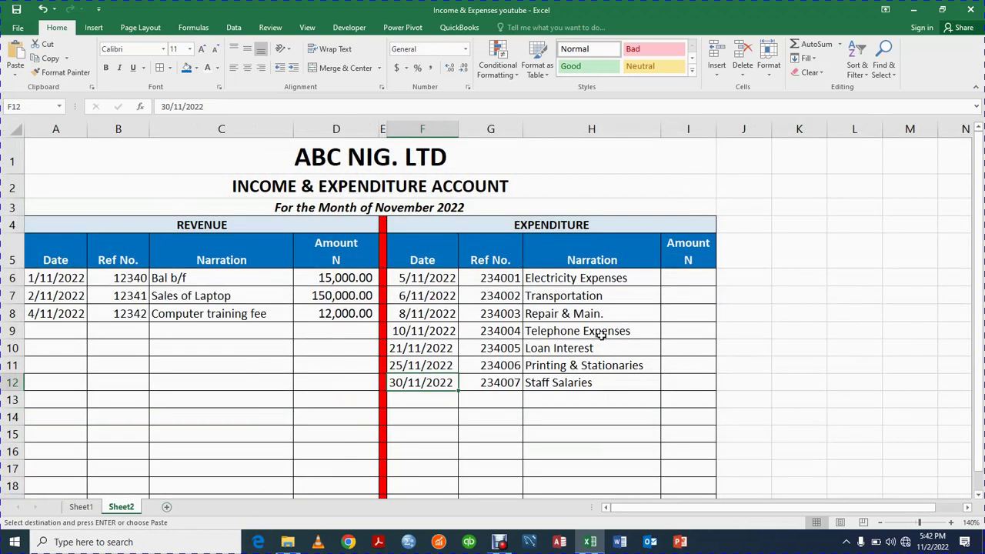
pyautogui.click(677, 281)
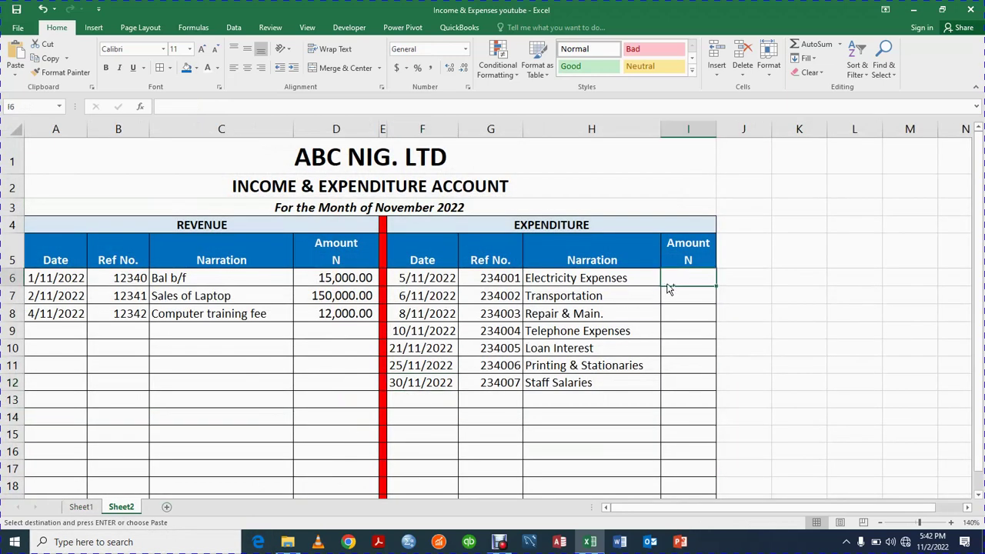
pyautogui.hotkey('ctrl', 'alt', 'v')
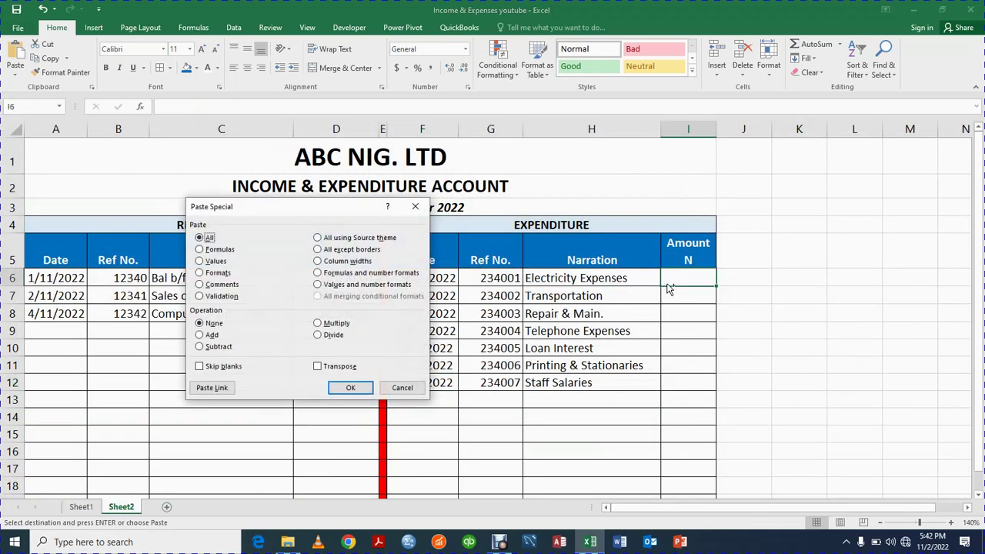
pyautogui.click(200, 261)
pyautogui.click(350, 387)
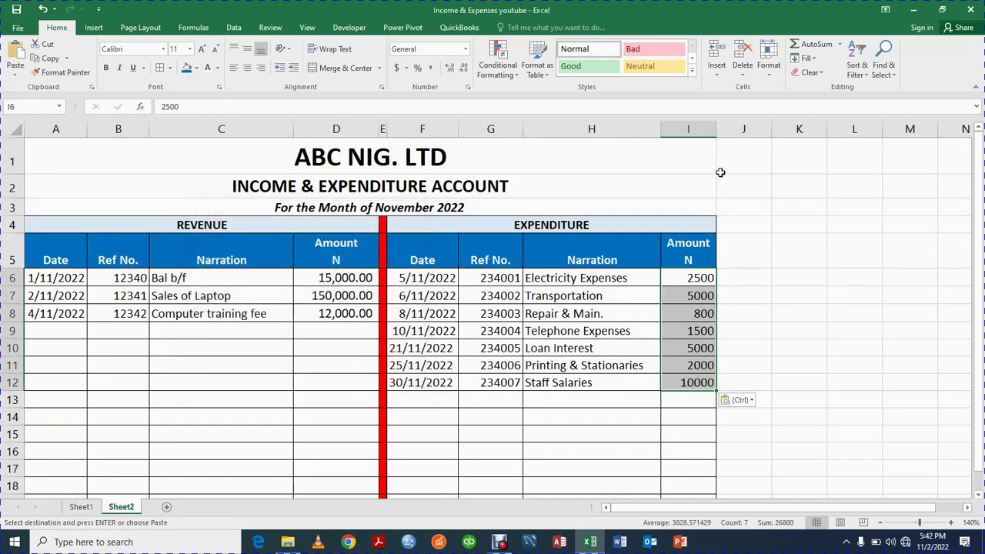
# Widen the expenditure Amount column I slightly and apply the comma number style to I6:I19
pyautogui.moveTo(716, 136); pyautogui.dragTo(728, 140)
pyautogui.click(869, 350)
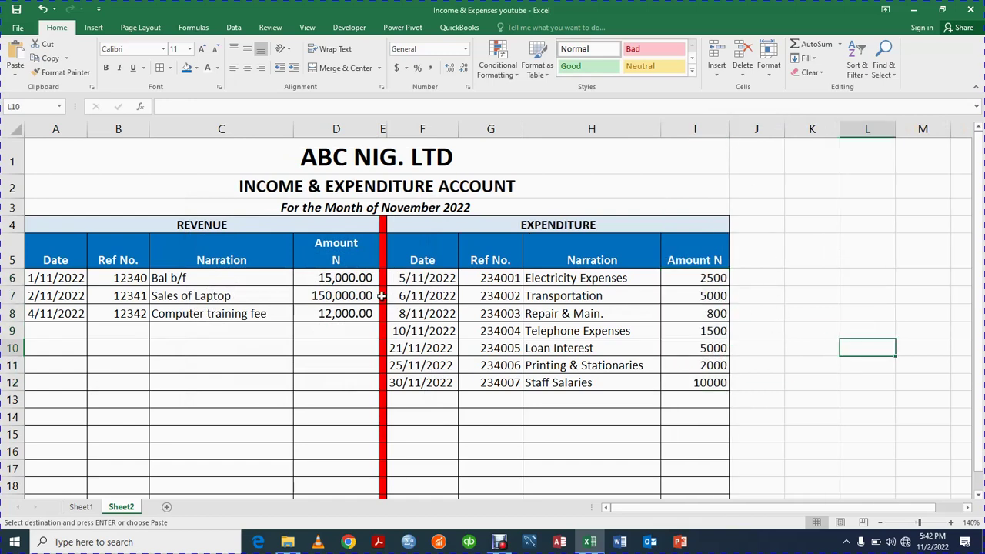
pyautogui.moveTo(707, 279); pyautogui.dragTo(699, 466)
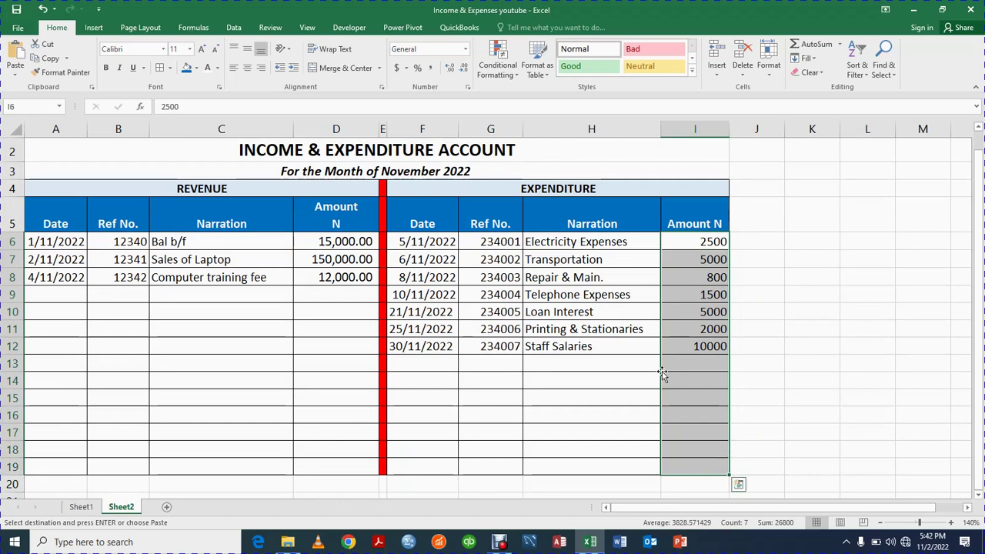
pyautogui.click(433, 69)
pyautogui.click(786, 332)
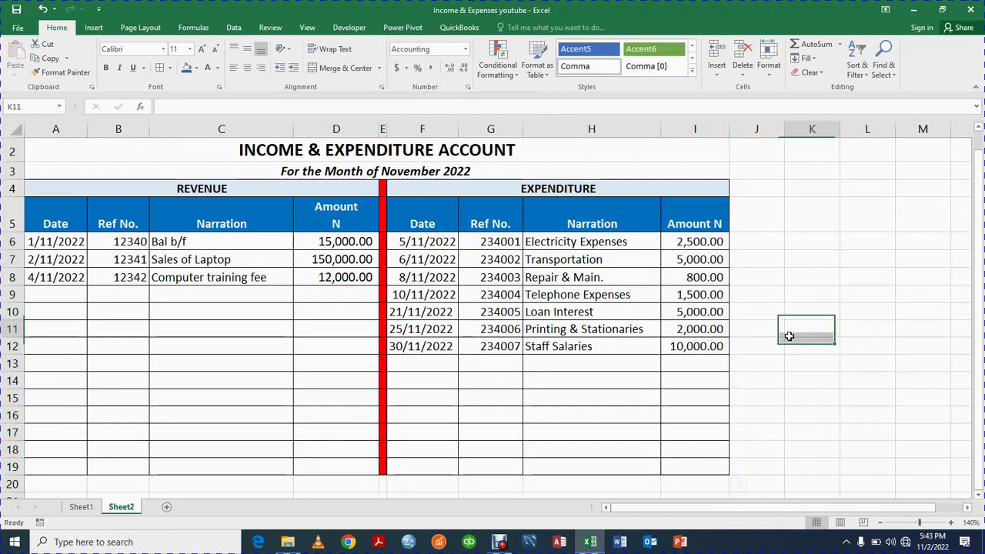
# Make the font size of the entries in A6:I20 uniformly 11 and widen the expenditure Narration column H slightly
pyautogui.click(320, 243)
pyautogui.moveTo(320, 243); pyautogui.dragTo(324, 278)
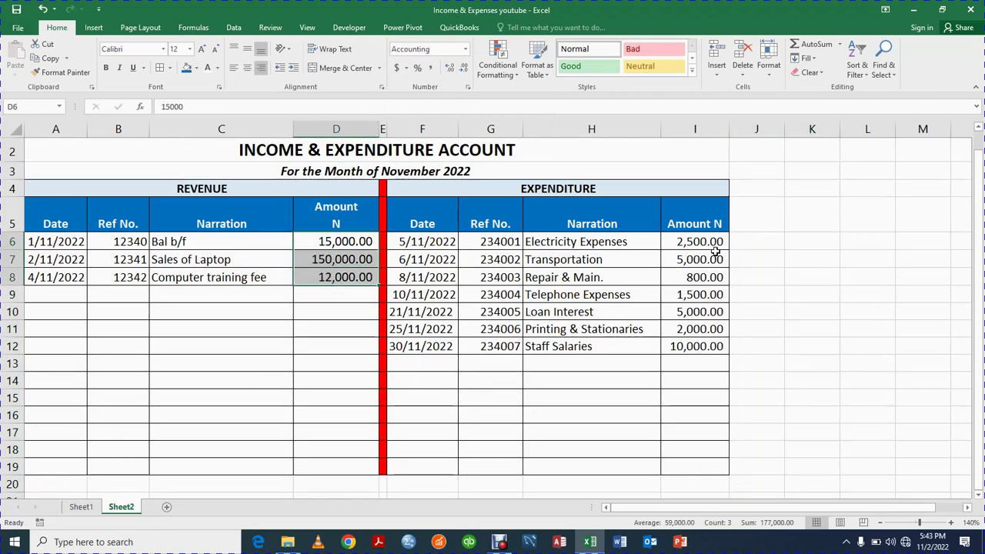
pyautogui.moveTo(682, 240); pyautogui.dragTo(696, 328)
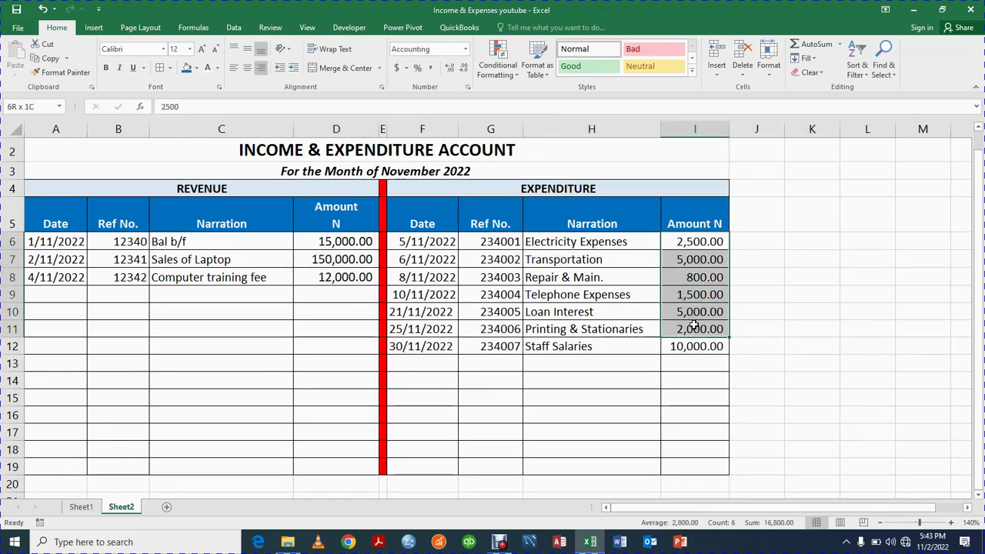
pyautogui.moveTo(319, 244); pyautogui.dragTo(319, 286)
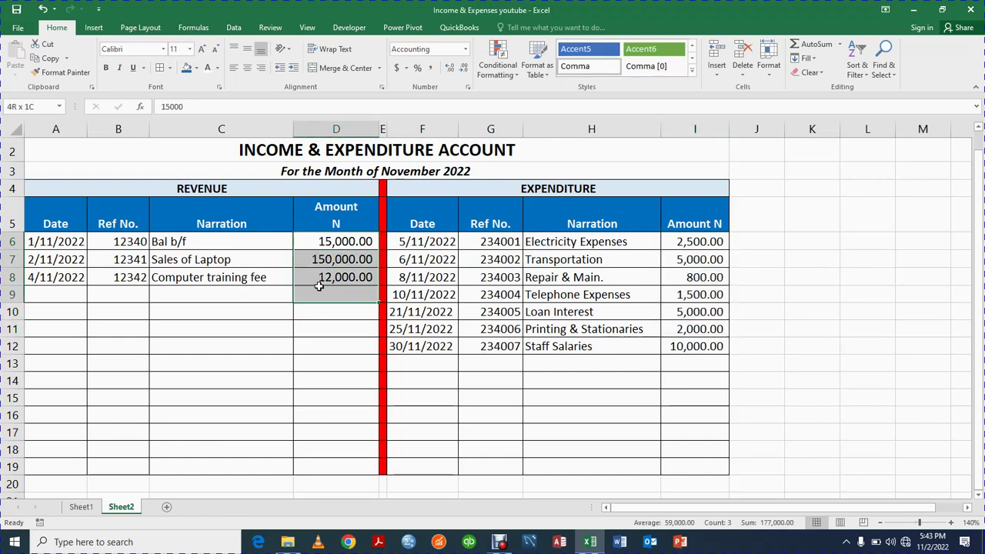
pyautogui.click(43, 243)
pyautogui.moveTo(127, 269); pyautogui.dragTo(684, 482)
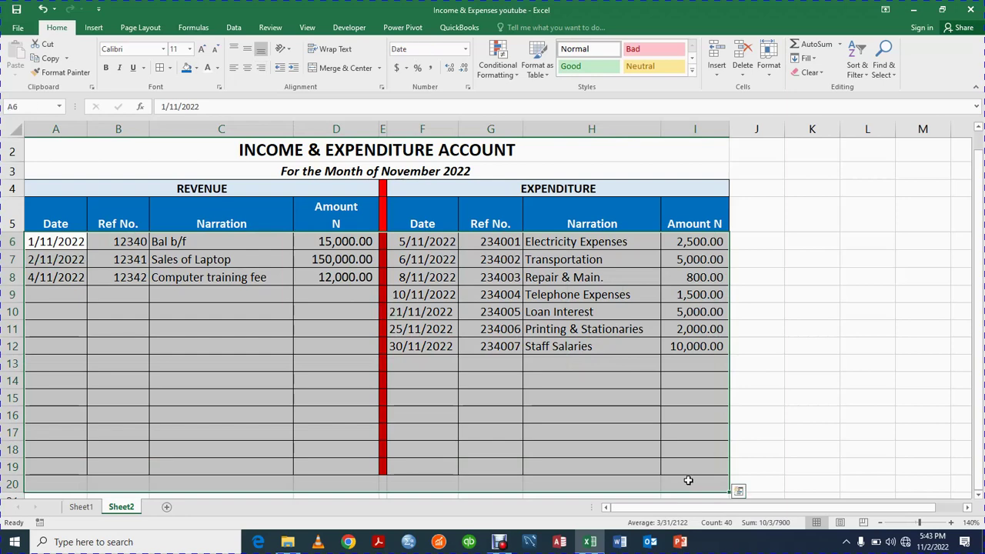
pyautogui.click(203, 49)
pyautogui.click(215, 49)
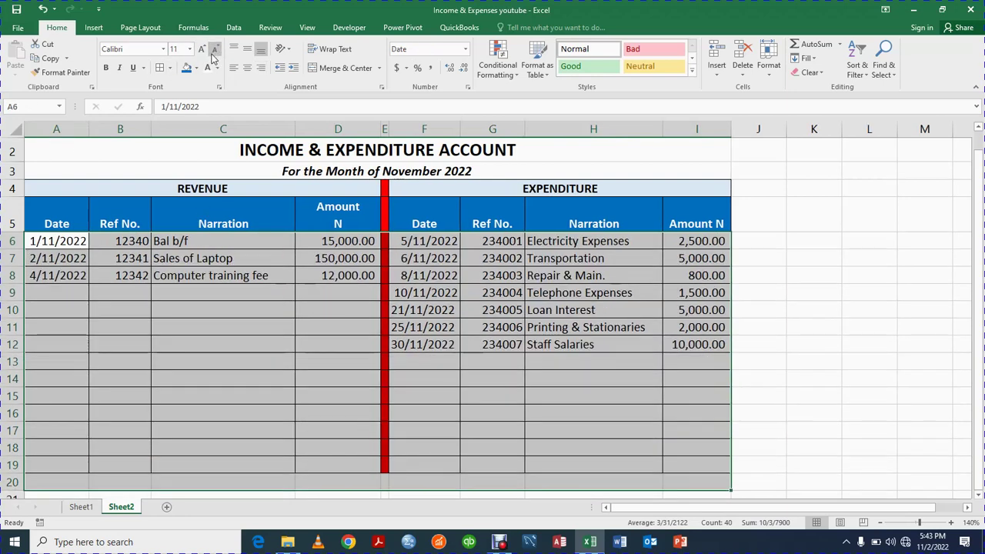
pyautogui.click(849, 378)
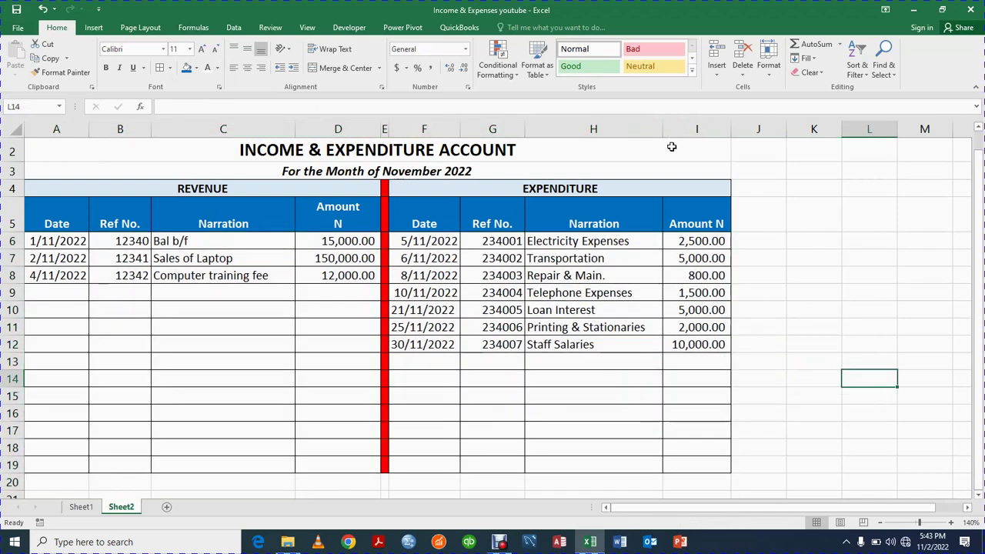
pyautogui.moveTo(662, 129); pyautogui.dragTo(669, 136)
pyautogui.scroll(1, 695, 184)
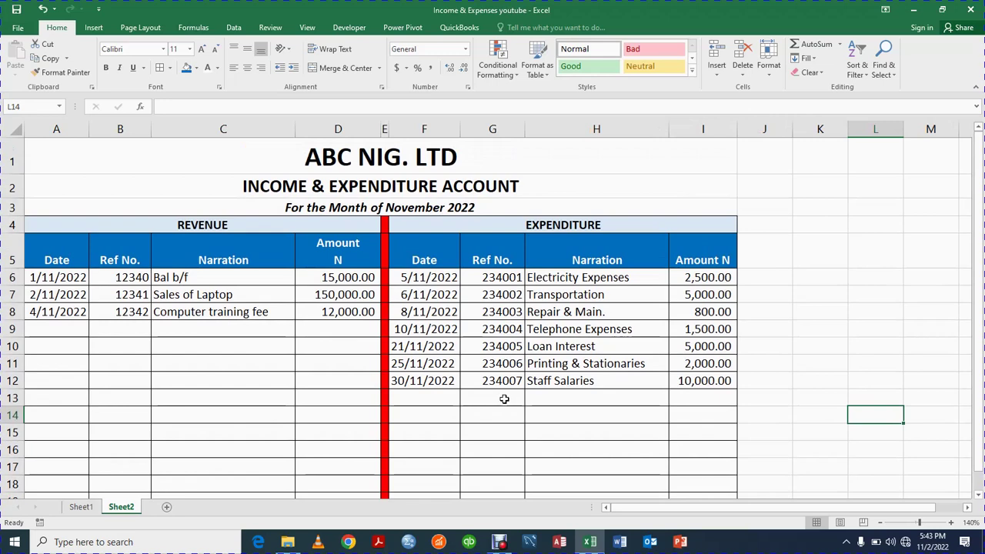
# Enter the label Total Income in C19 of the revenue Narration column and make it bold
pyautogui.scroll(-2, 504, 399)
pyautogui.scroll(2, 504, 399)
pyautogui.scroll(-1, 504, 398)
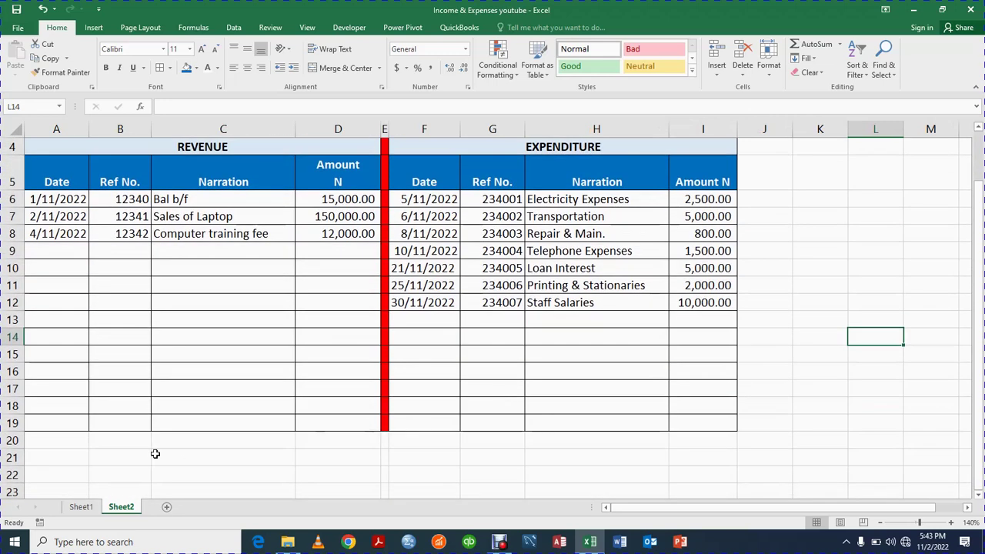
pyautogui.click(179, 428)
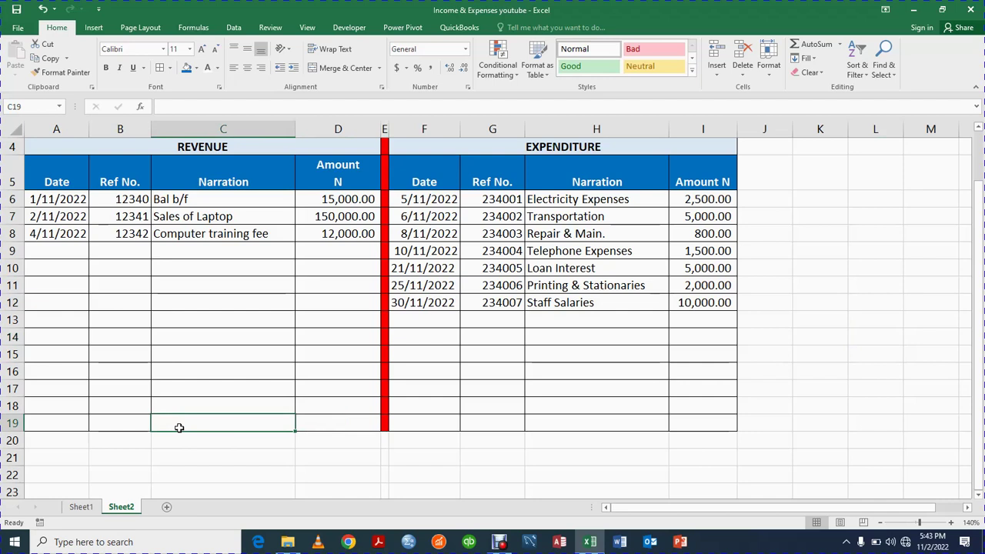
pyautogui.write('t')
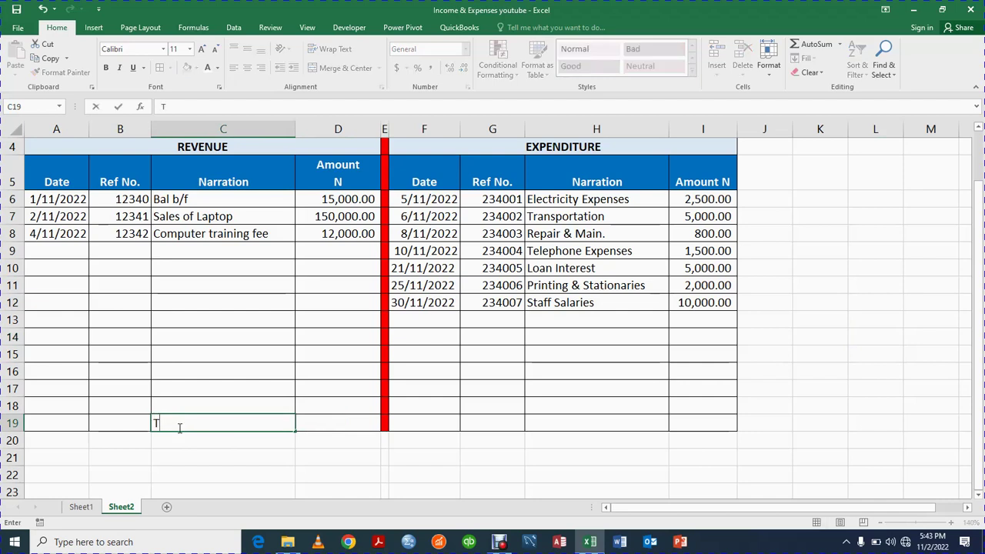
pyautogui.write('otaa')
pyautogui.write(' Inc')
pyautogui.write('ome')
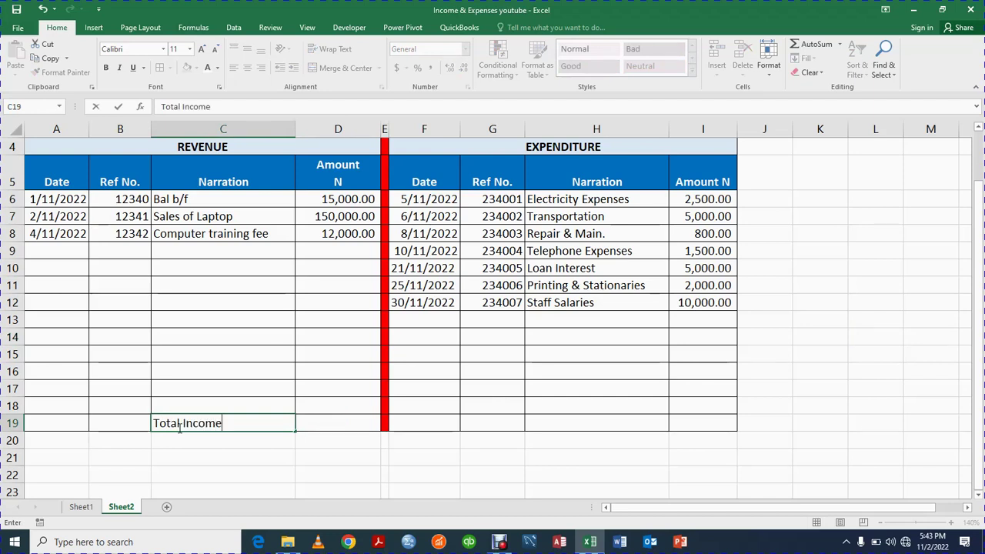
pyautogui.press('Tab')
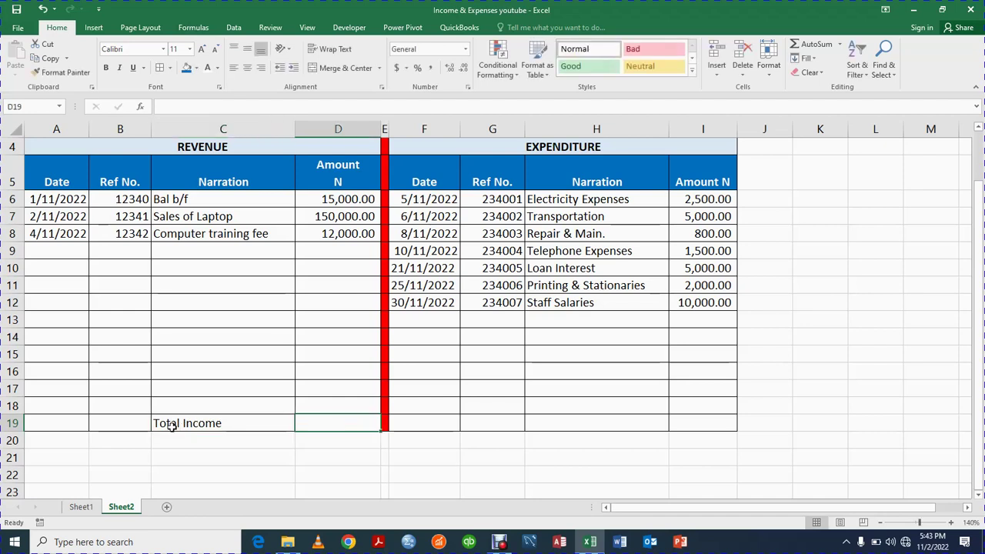
pyautogui.click(173, 426)
pyautogui.click(106, 68)
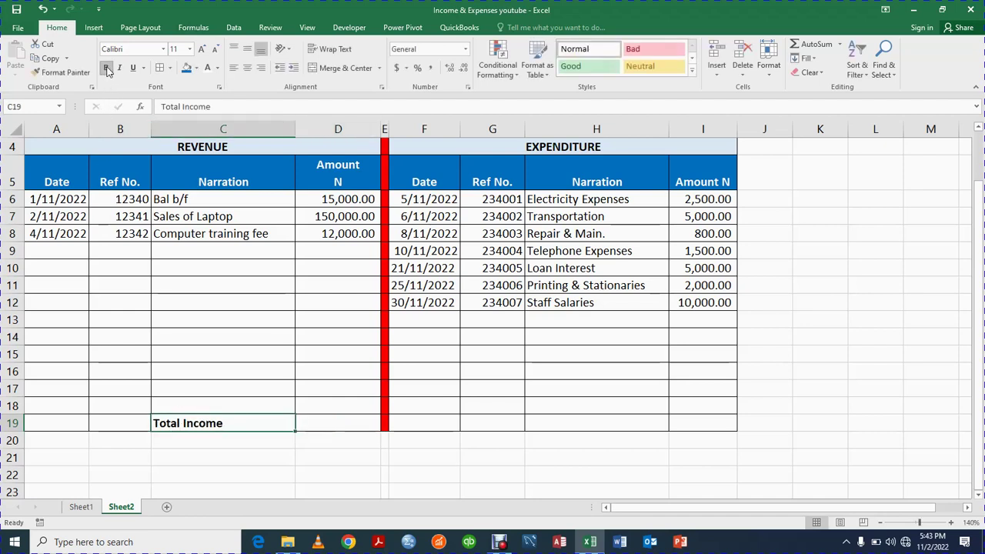
pyautogui.click(348, 422)
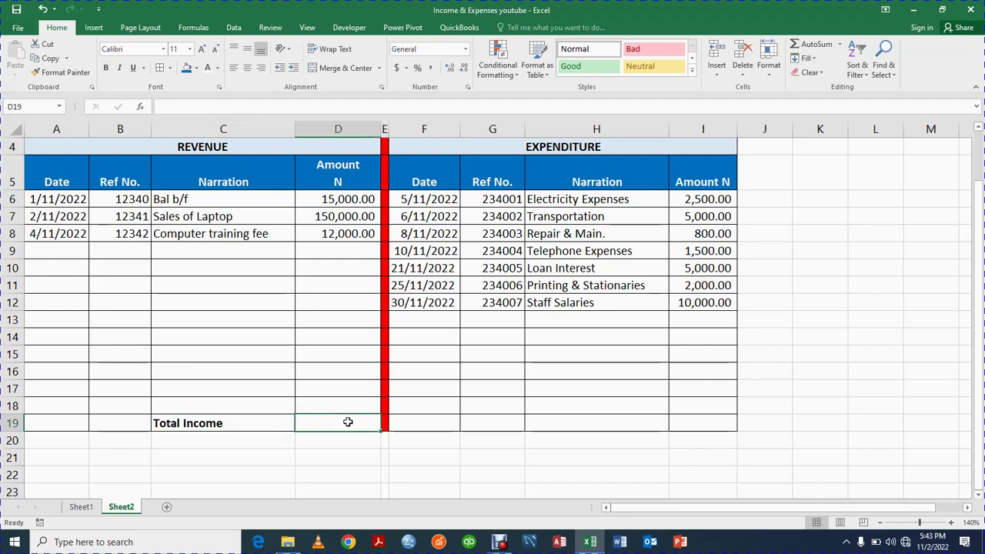
pyautogui.write('=sum')
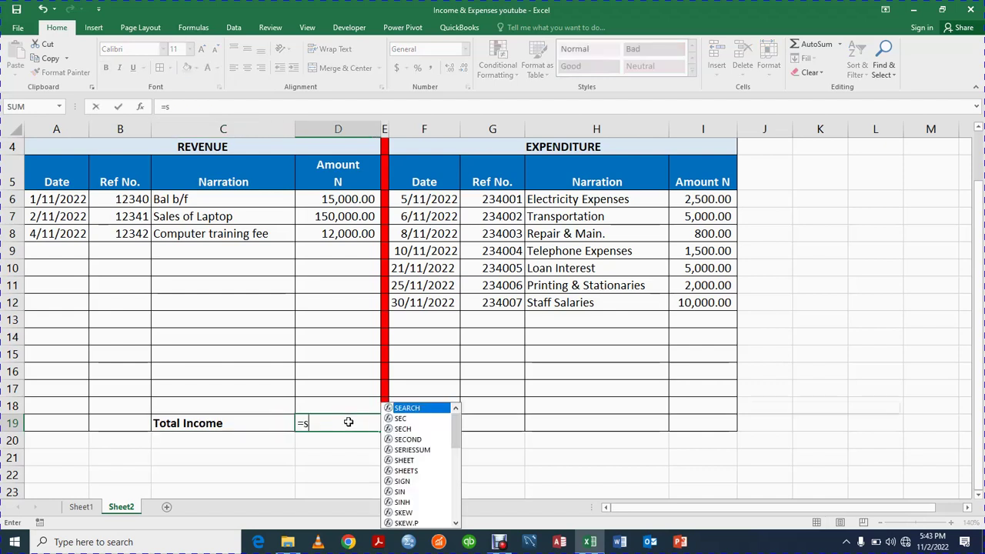
pyautogui.press('BackSpace')
pyautogui.press('BackSpace')
pyautogui.press('BackSpace')
pyautogui.press('BackSpace')
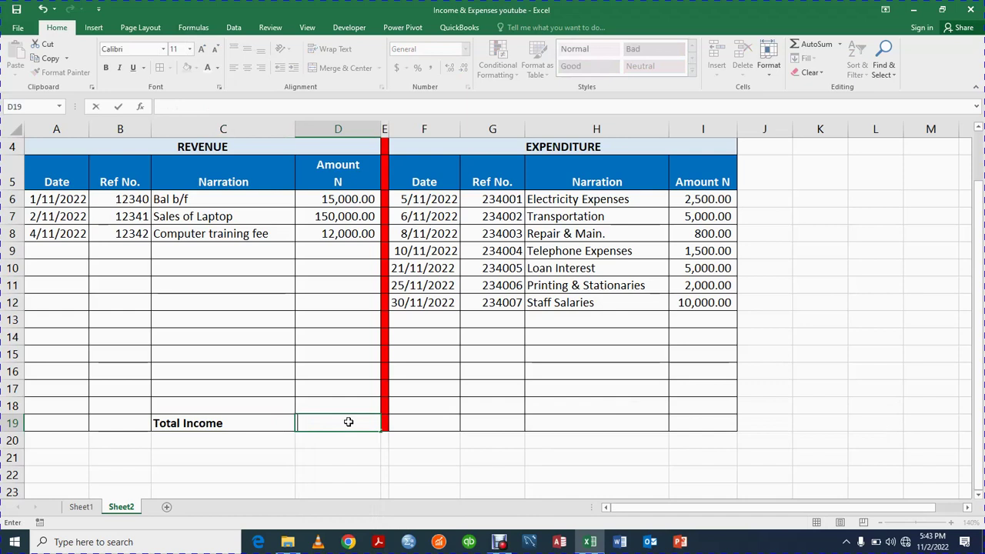
# Total the revenue amounts in D19 with the formula =SUM(D6:D18)
pyautogui.write('=SU')
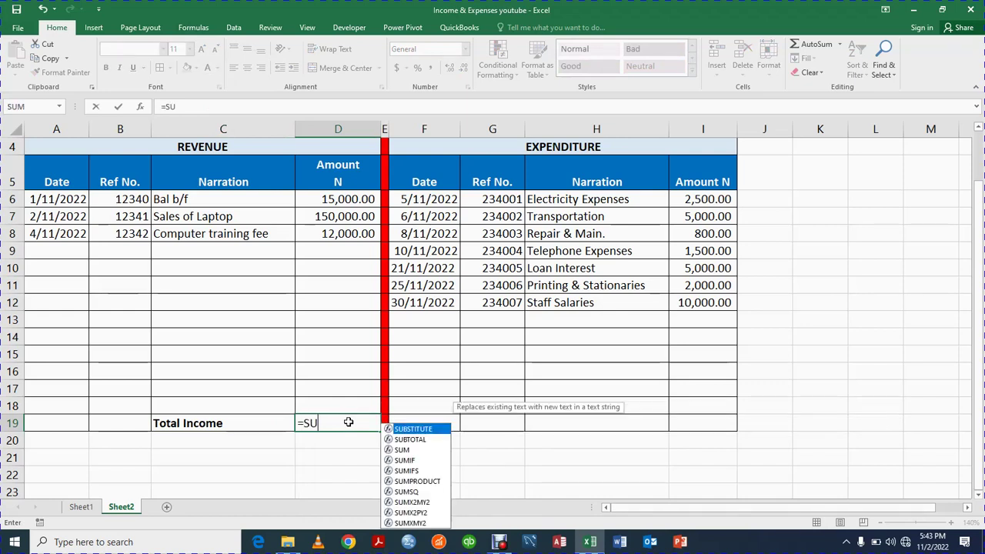
pyautogui.write('M(')
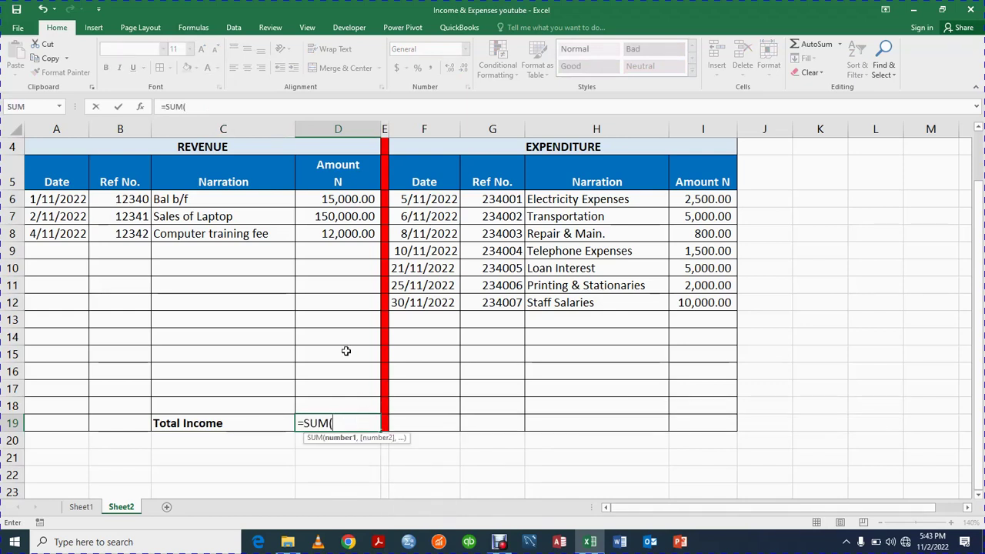
pyautogui.click(339, 199)
pyautogui.moveTo(339, 200); pyautogui.dragTo(353, 401)
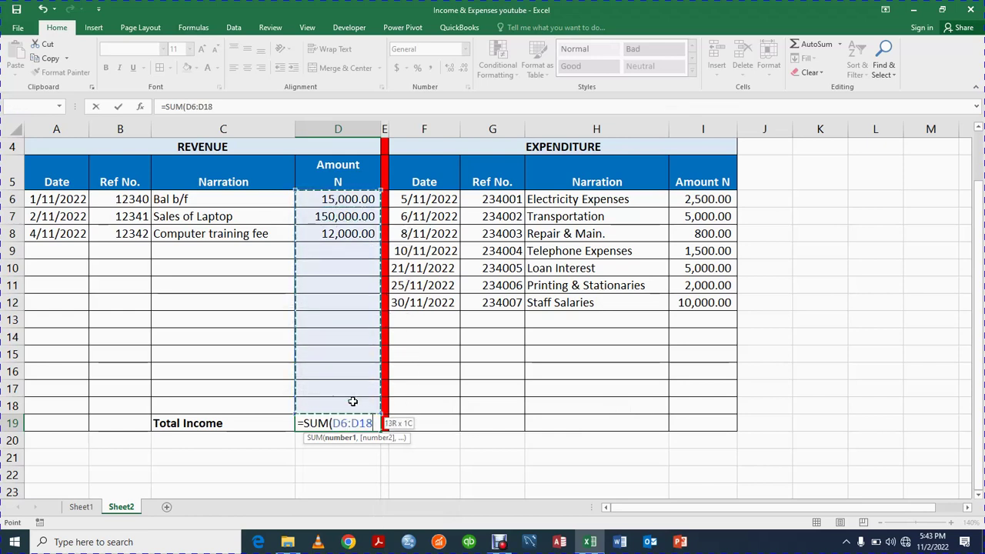
pyautogui.press('Return')
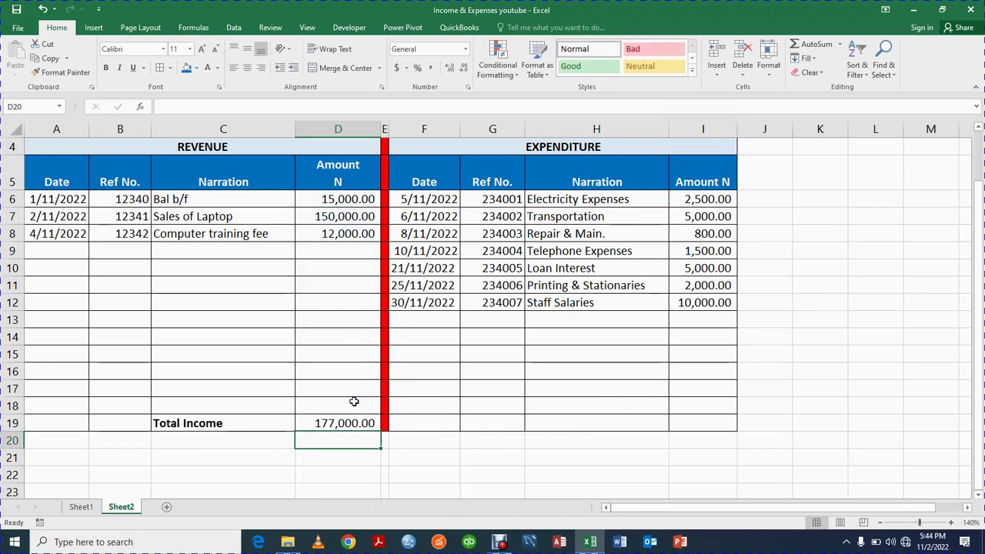
pyautogui.click(350, 426)
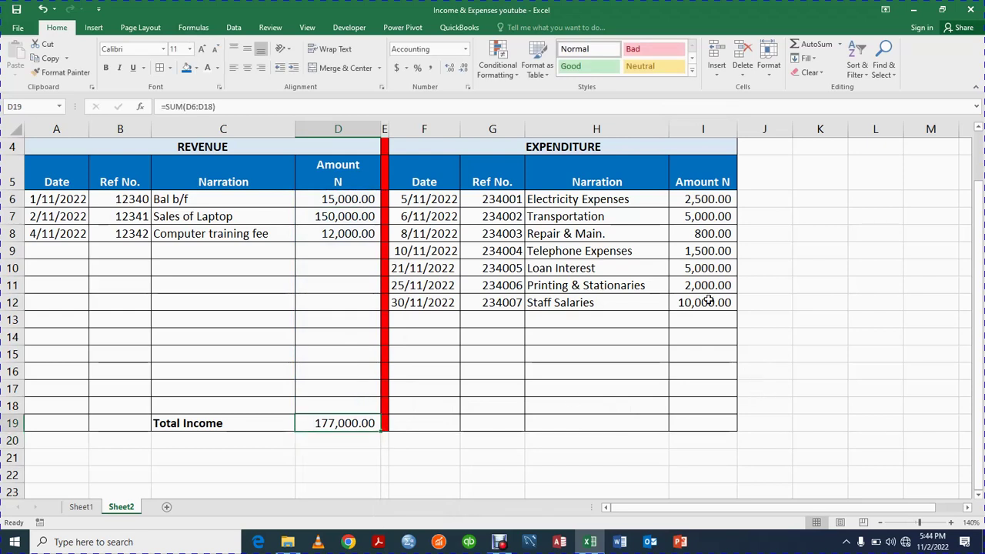
# Select cell I19 in the last row of the expenditure Amount column
pyautogui.click(685, 423)
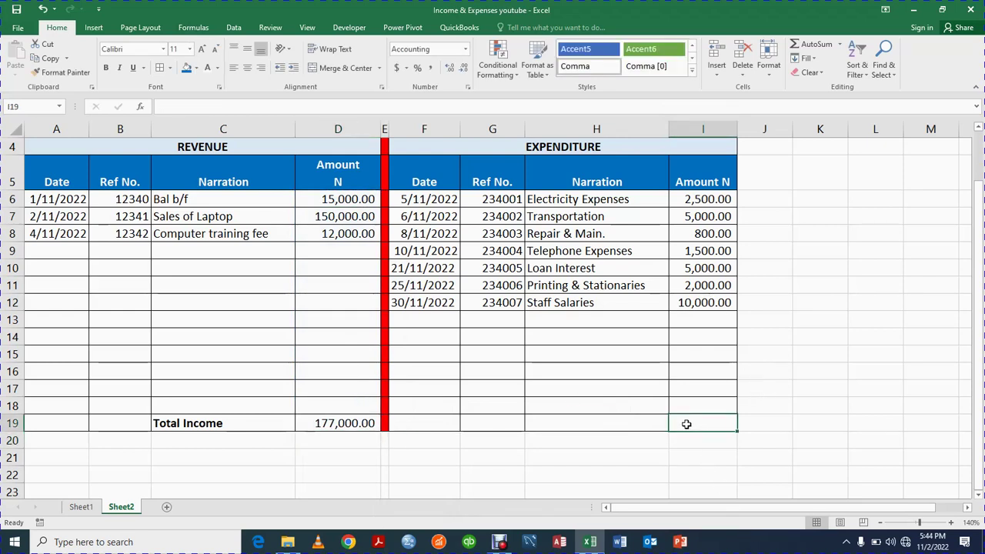
# Total the expenditure amounts in cell I19 with the formula =SUM(I6:I18)
pyautogui.write('=SUM')
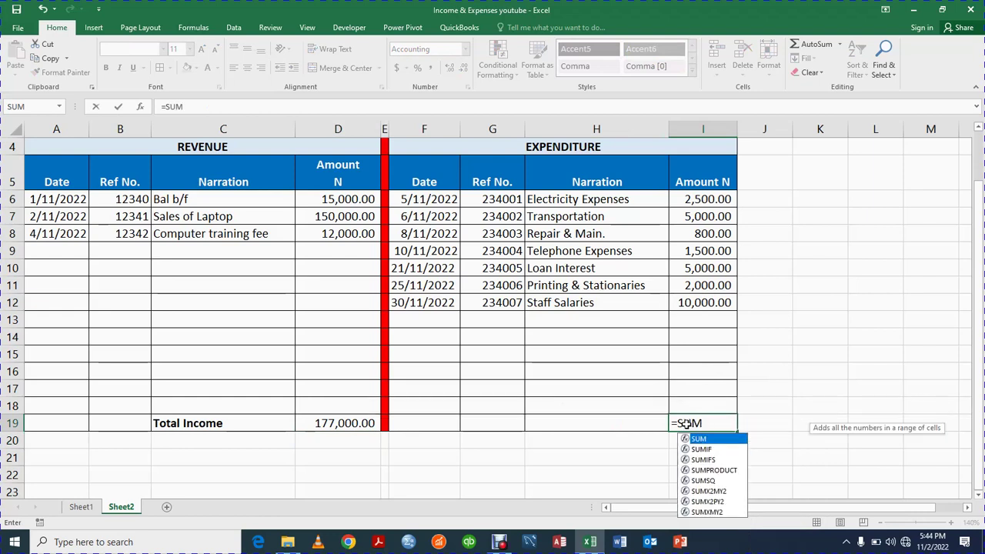
pyautogui.write('(')
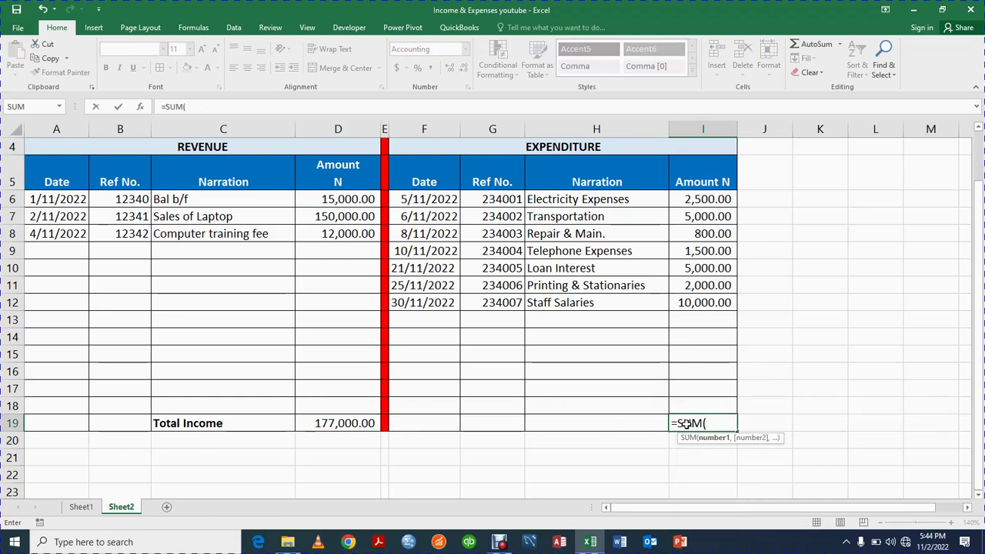
pyautogui.click(704, 199)
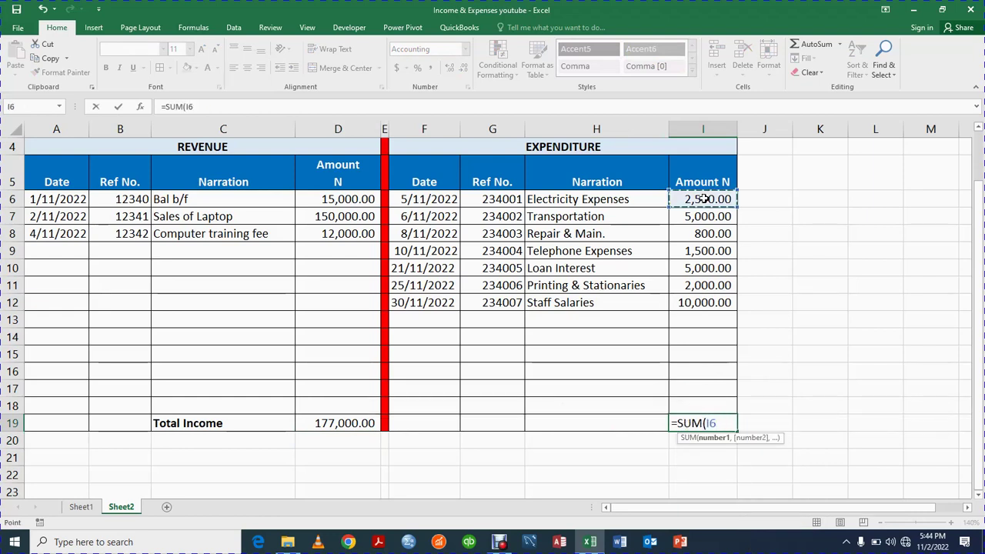
pyautogui.moveTo(703, 198); pyautogui.dragTo(717, 398)
pyautogui.press('Return')
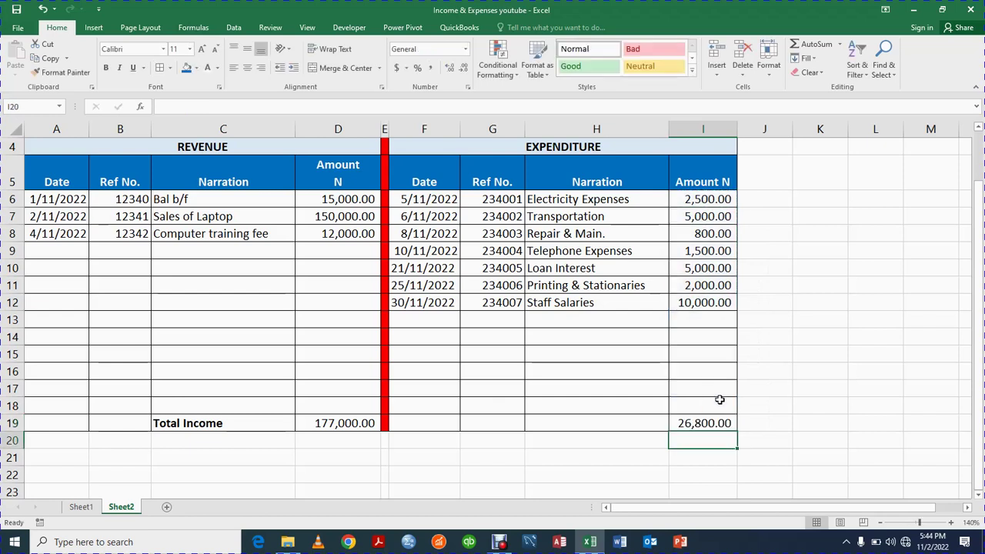
# Clear the total formulas from the expenditure cell I19 and the income cell D19
pyautogui.click(706, 422)
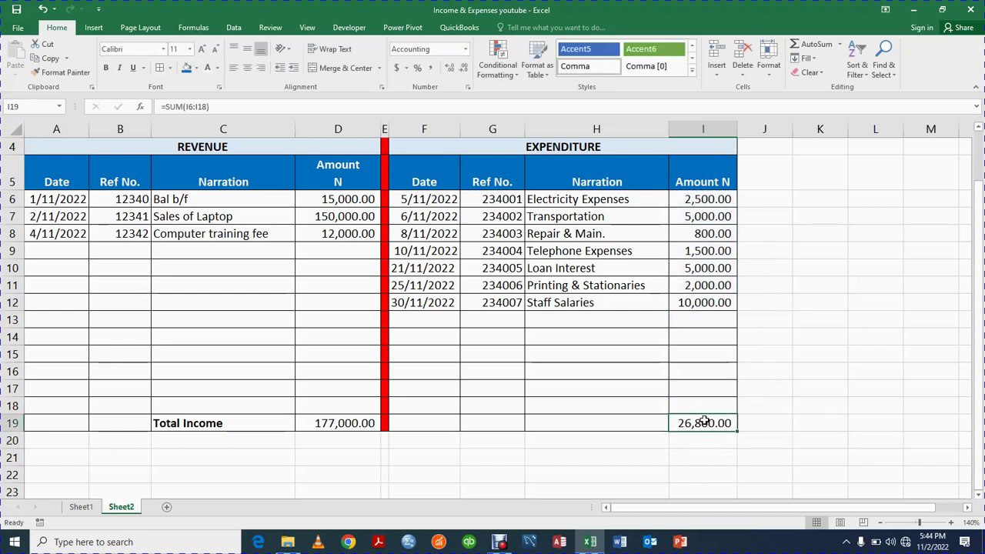
pyautogui.doubleClick(705, 420)
pyautogui.press('Return')
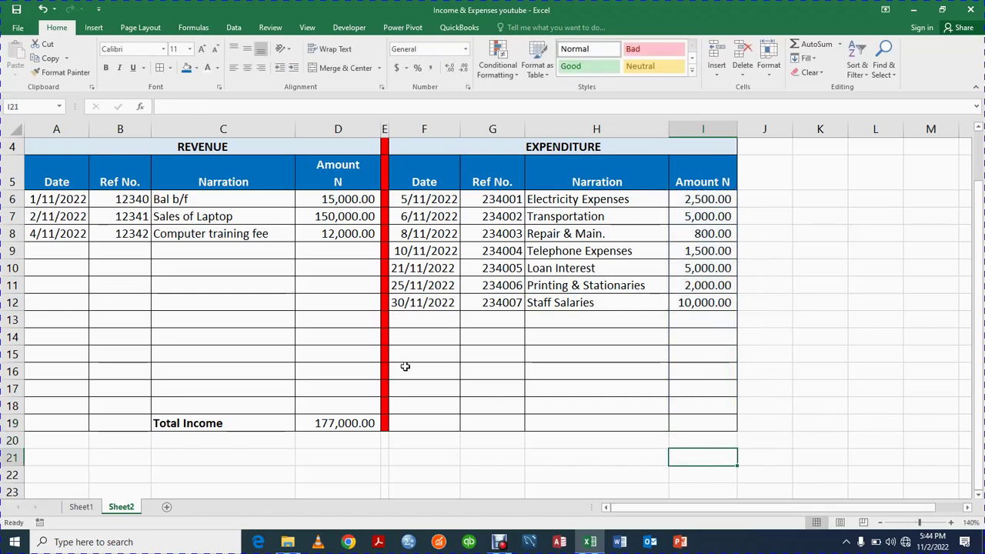
pyautogui.click(368, 423)
pyautogui.doubleClick(371, 424)
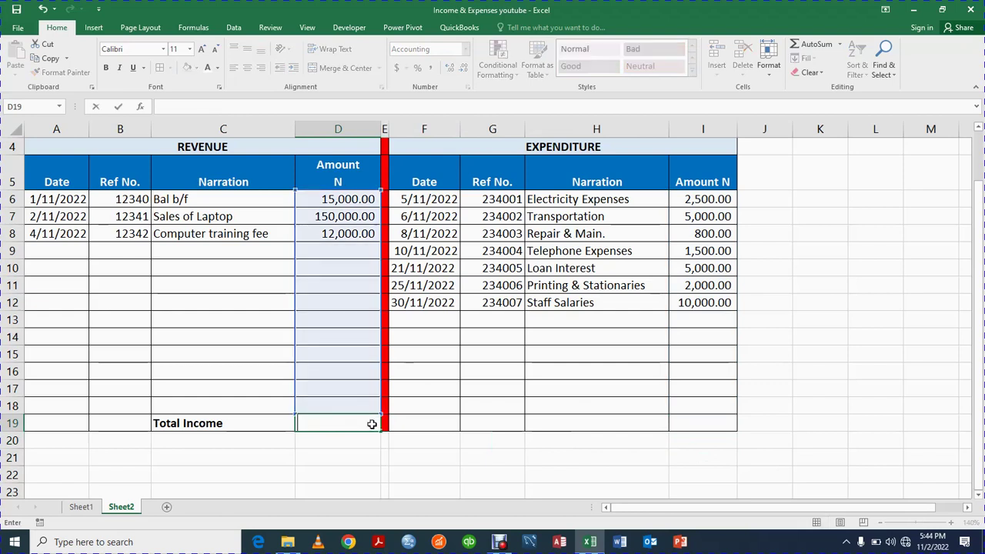
pyautogui.click(428, 478)
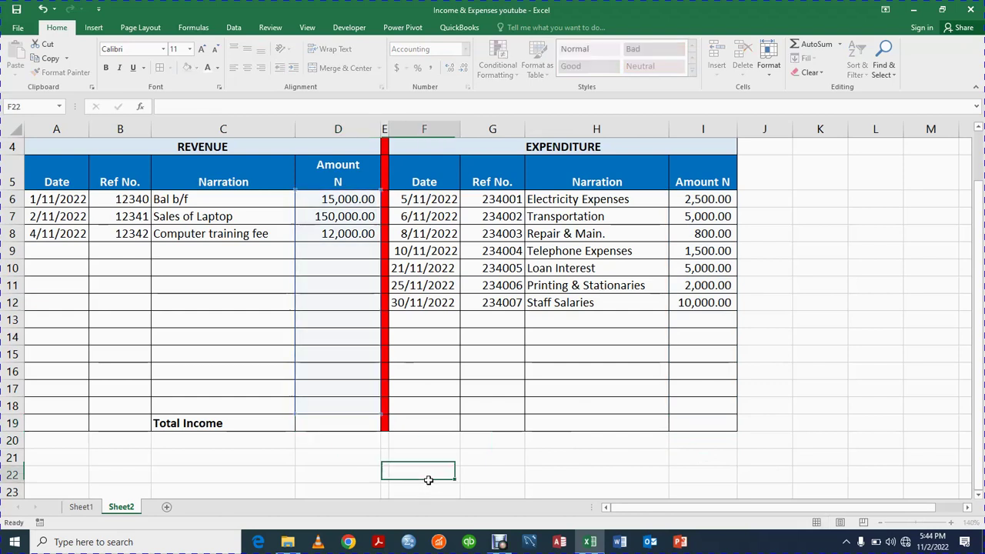
# Total the revenue amounts into D19 by applying AutoSum's Sum function to the range D6:D19
pyautogui.click(345, 423)
pyautogui.moveTo(360, 195); pyautogui.dragTo(359, 419)
pyautogui.click(838, 45)
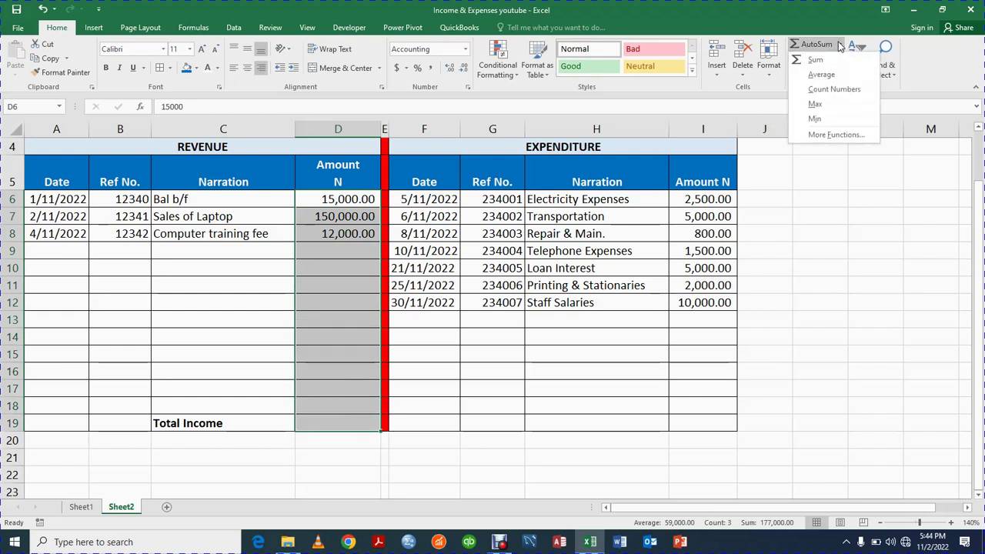
pyautogui.click(814, 60)
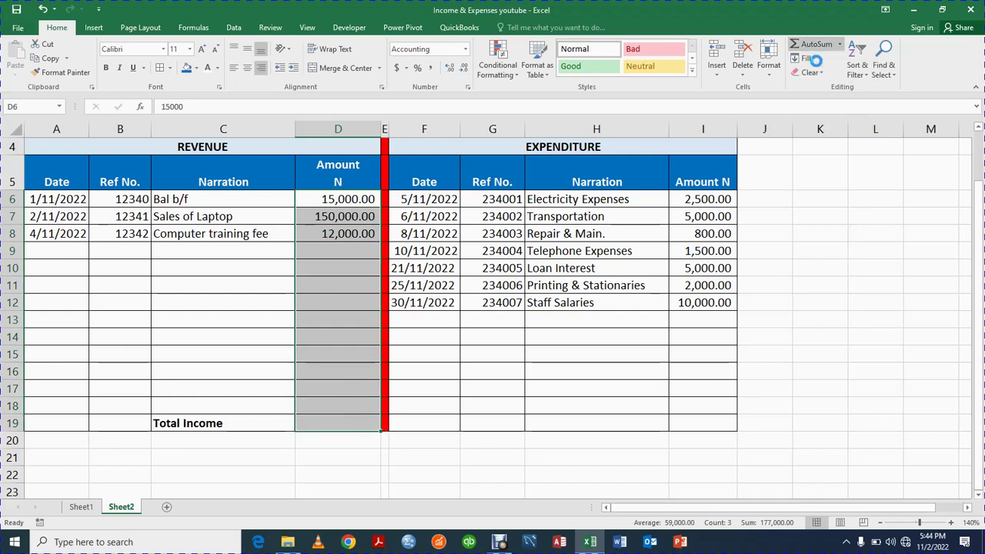
pyautogui.click(331, 422)
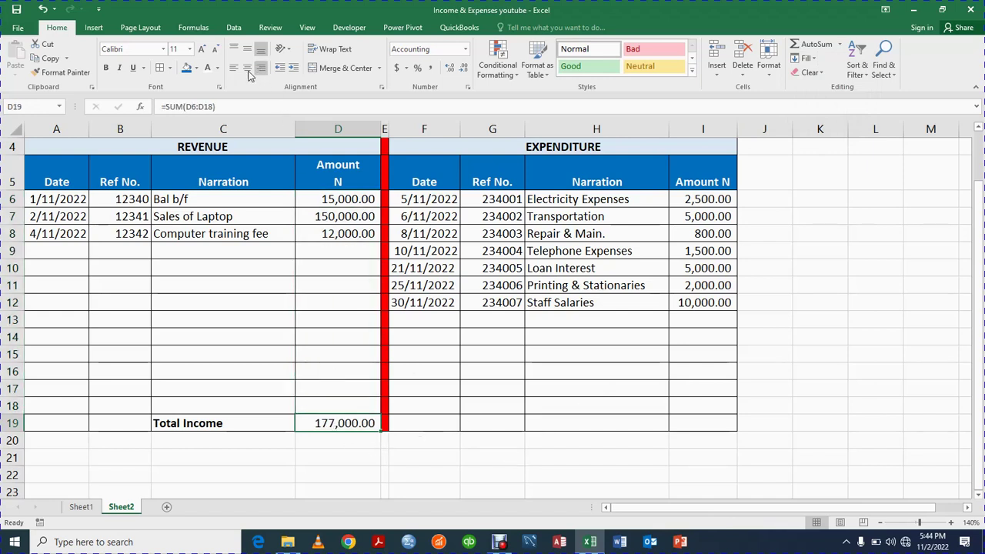
# Total the expenditure amounts into I19 by applying AutoSum's Sum function to I6:I19, and widen column I slightly
pyautogui.click(700, 419)
pyautogui.moveTo(698, 197); pyautogui.dragTo(706, 417)
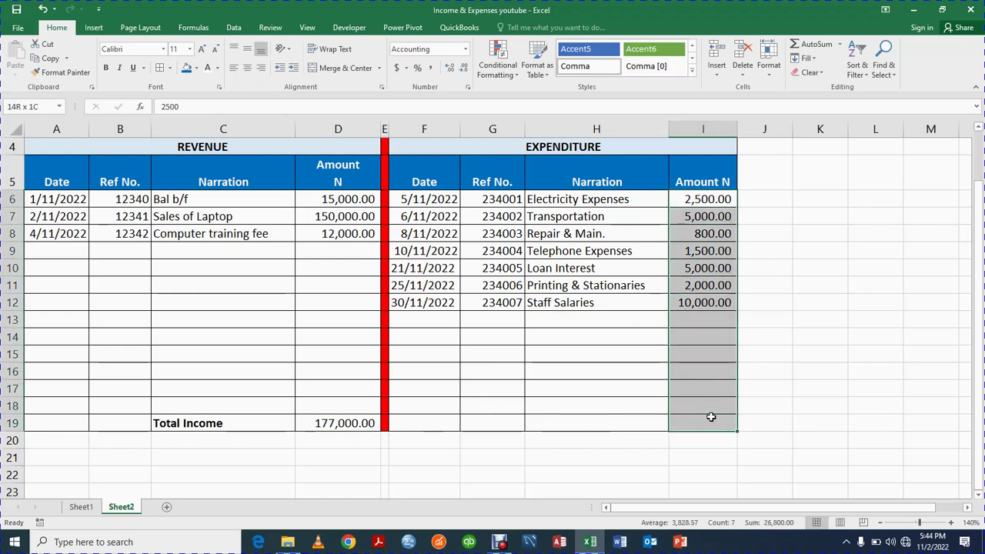
pyautogui.click(836, 46)
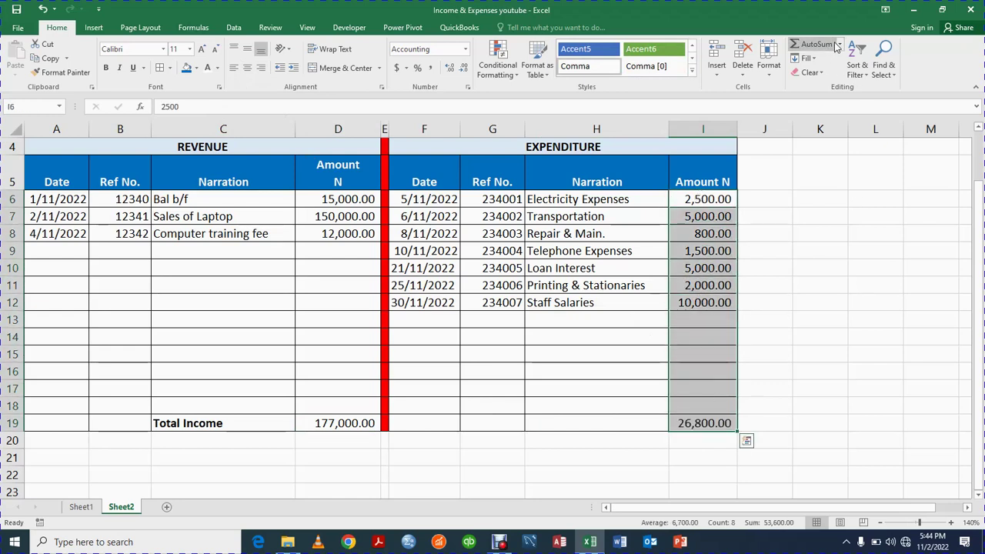
pyautogui.click(839, 46)
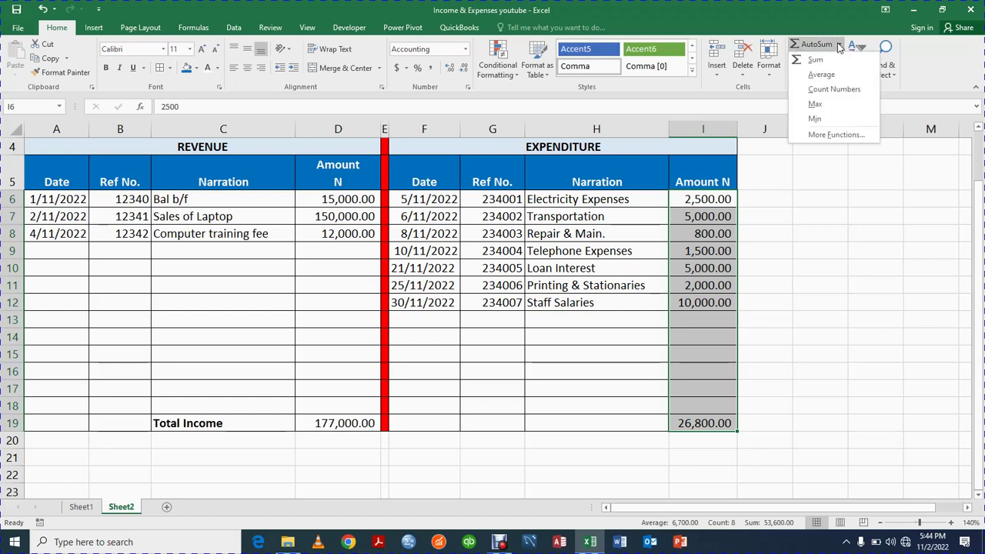
pyautogui.click(833, 61)
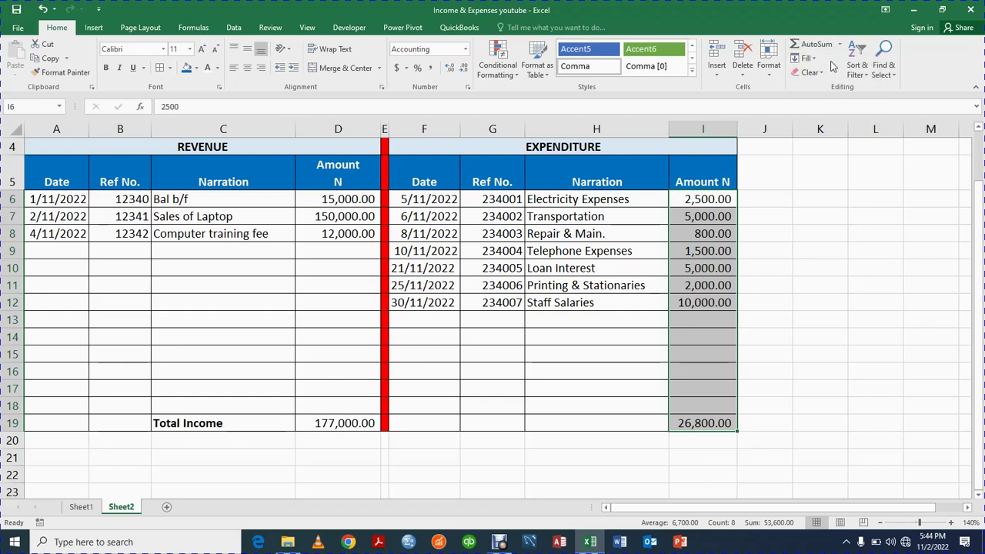
pyautogui.click(708, 425)
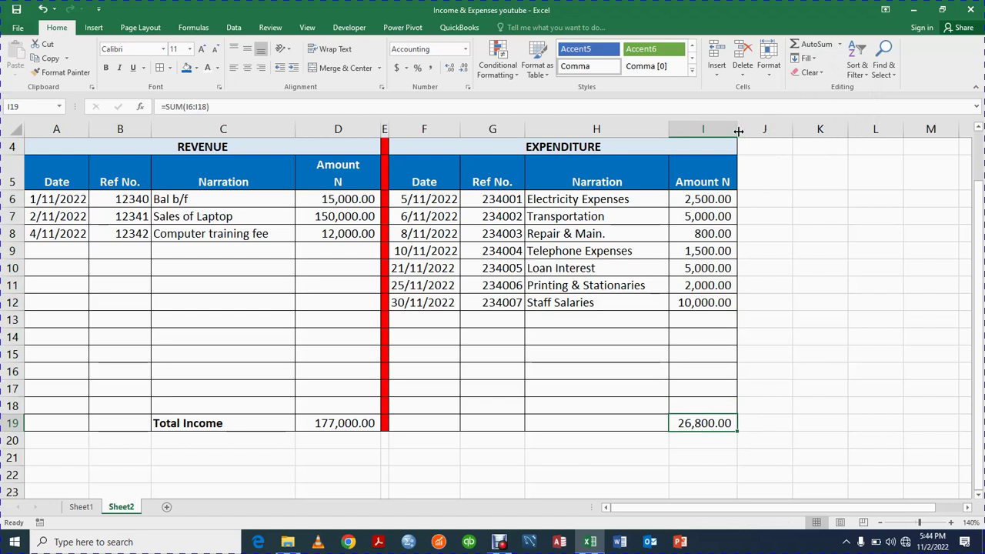
pyautogui.moveTo(745, 129); pyautogui.dragTo(753, 130)
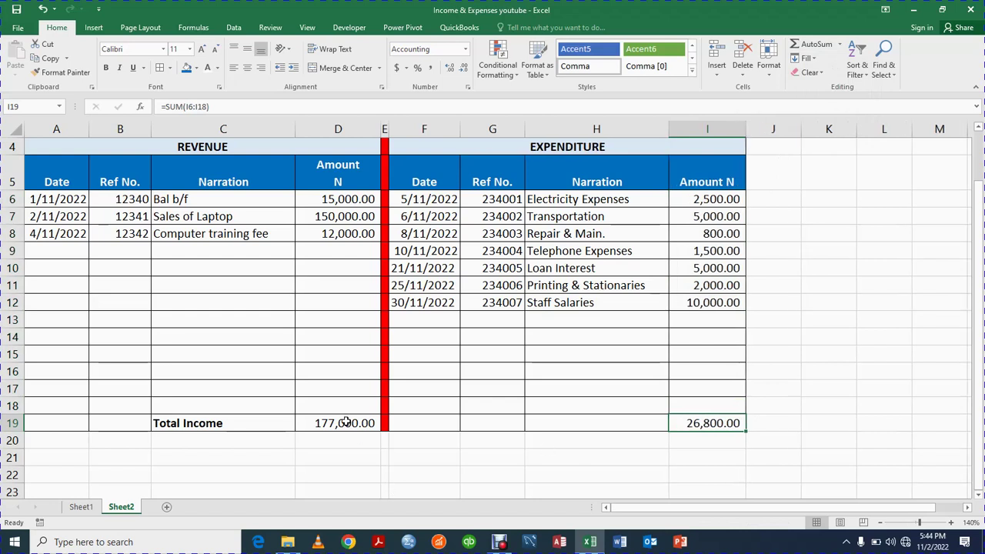
# Make the income total in D19 and the expenditure total in I19 bold
pyautogui.click(348, 425)
pyautogui.click(109, 68)
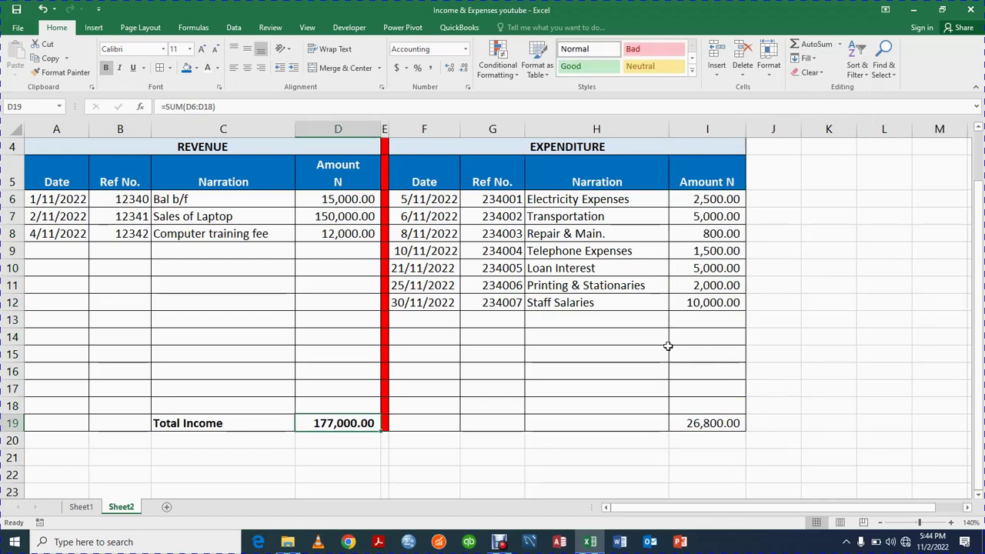
pyautogui.click(703, 423)
pyautogui.click(107, 67)
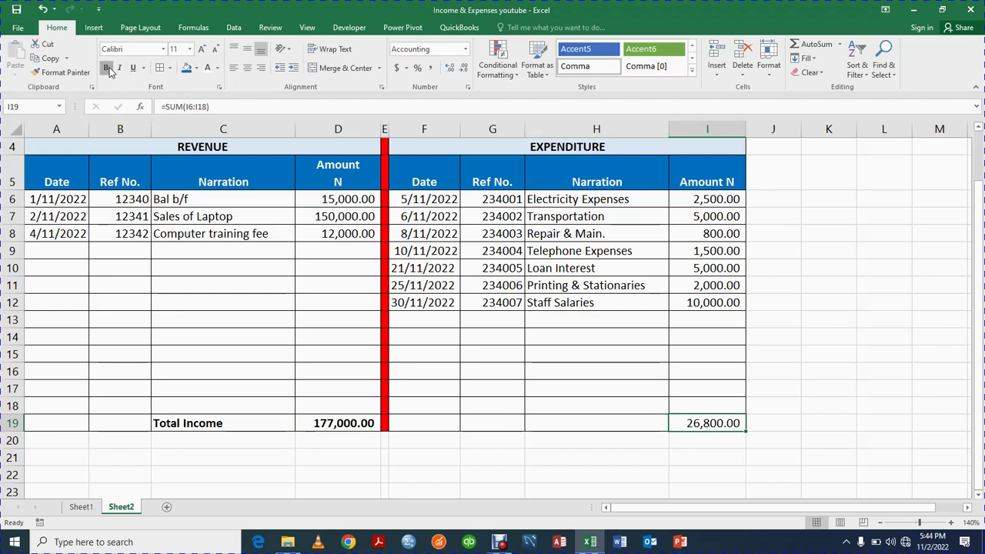
# Enter the label "Total Expenses" in H19 and make it bold
pyautogui.click(544, 424)
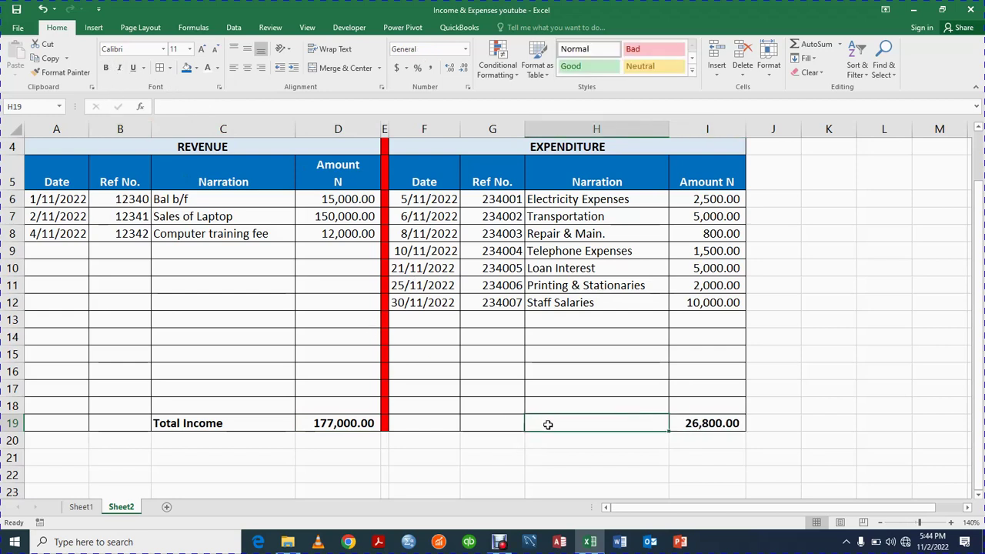
pyautogui.write('t')
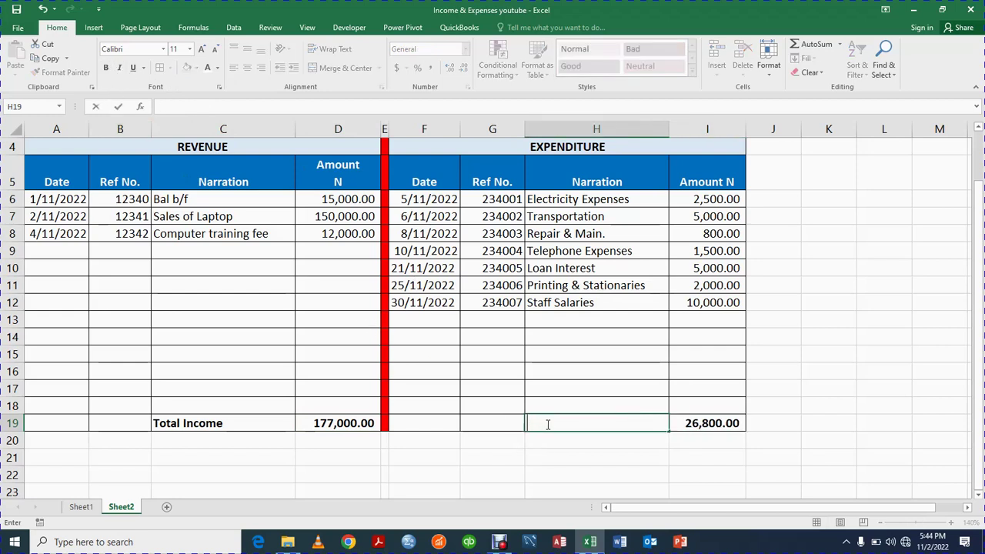
pyautogui.write('Total Expenses')
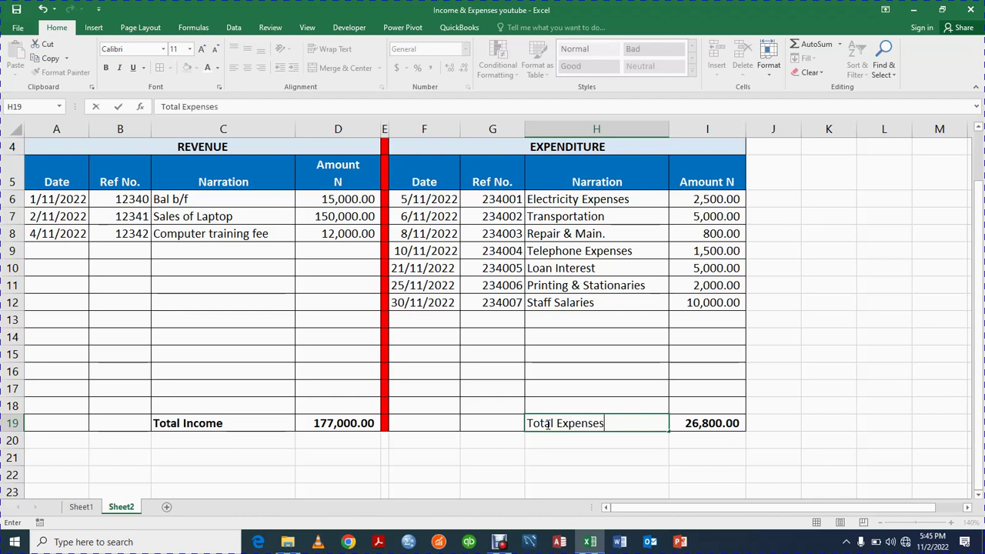
pyautogui.press('Return')
pyautogui.click(547, 425)
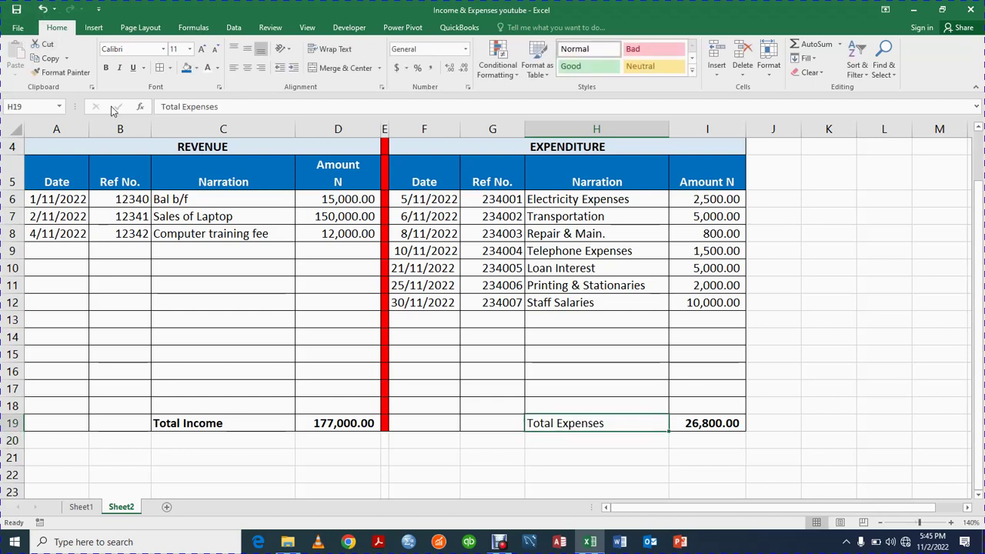
pyautogui.click(106, 67)
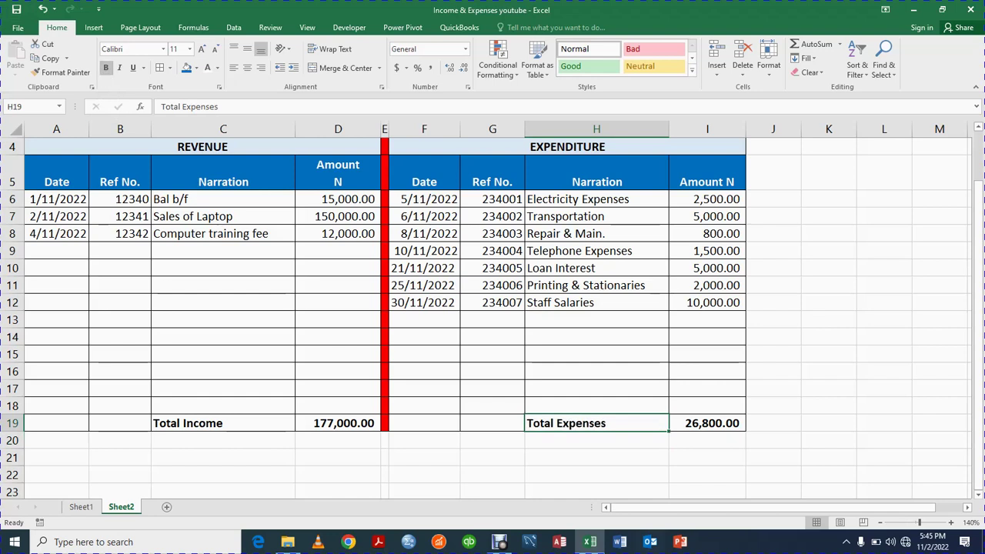
# Underline the income total in D19 and the expenditure total in I19
pyautogui.click(708, 430)
pyautogui.click(317, 425)
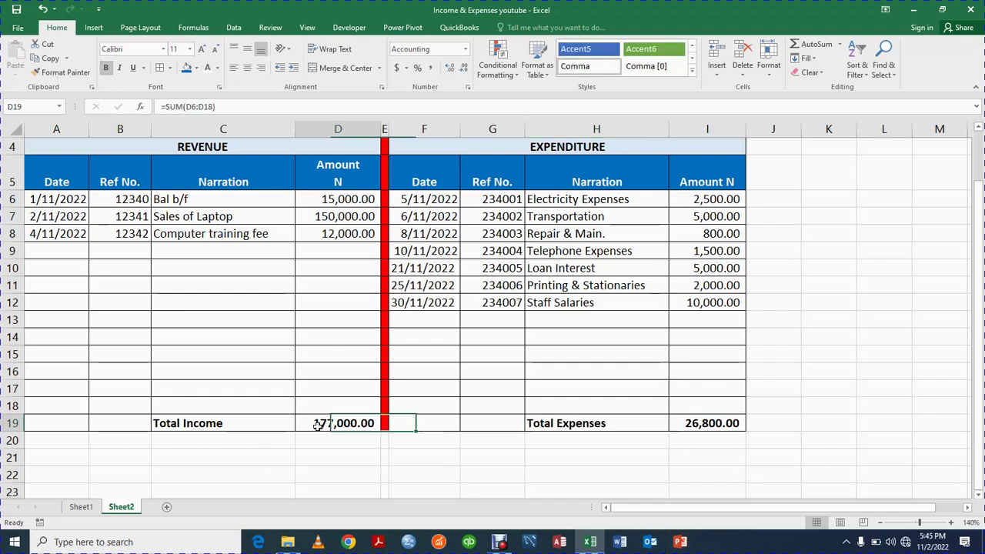
pyautogui.click(134, 68)
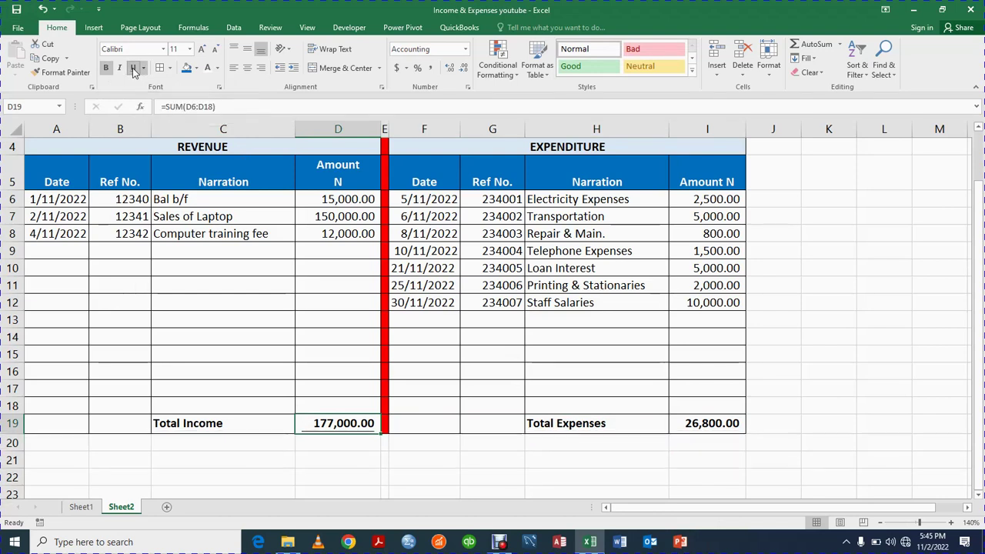
pyautogui.click(731, 423)
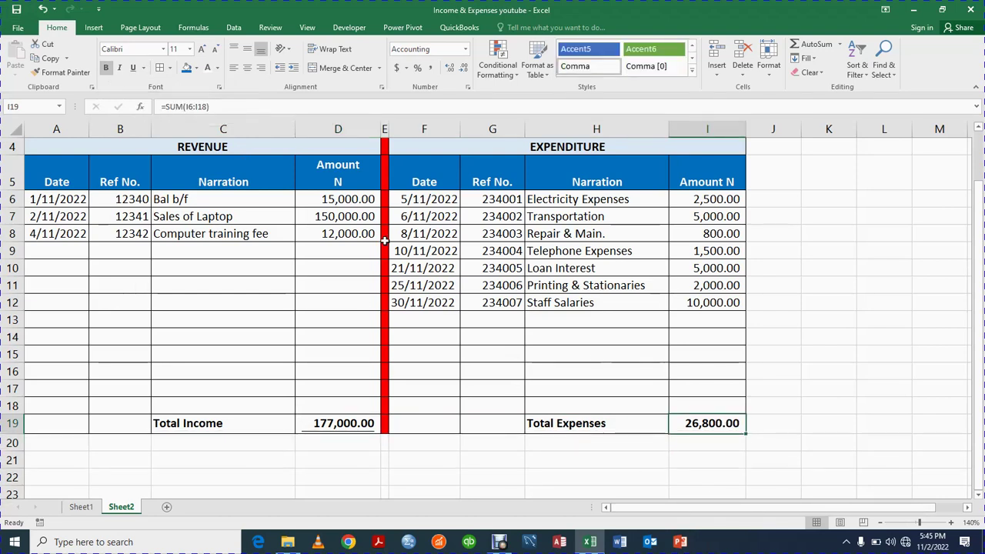
pyautogui.click(134, 68)
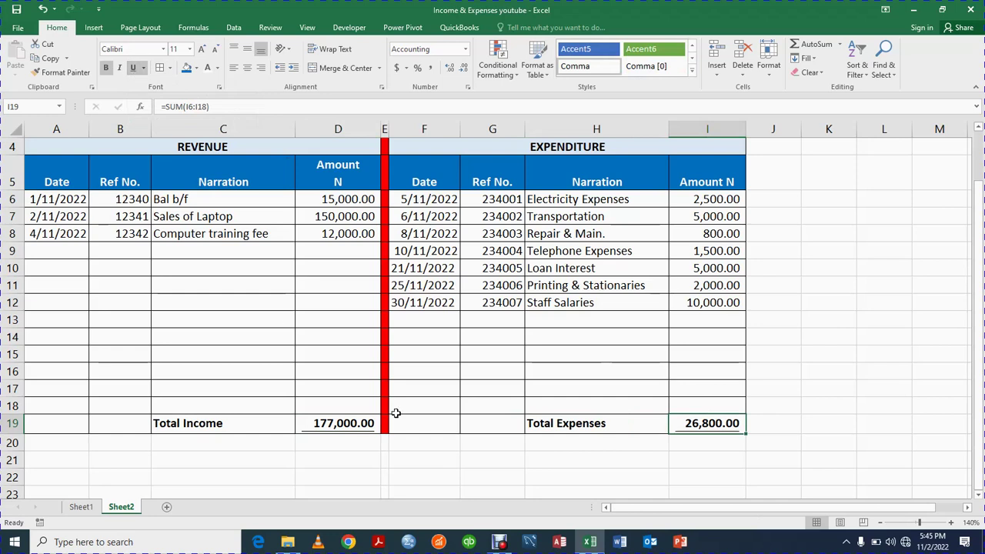
pyautogui.click(680, 490)
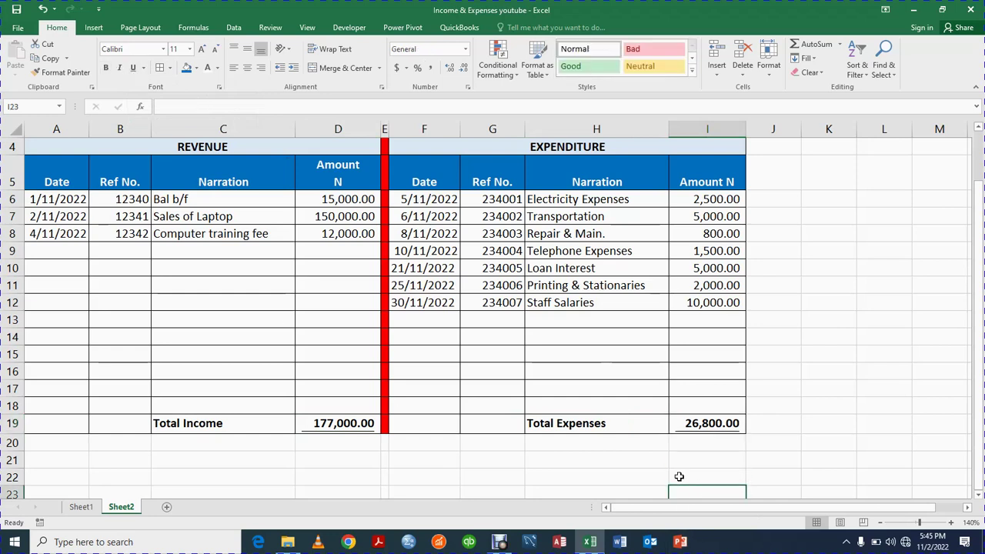
# Apply an accounting format with the ₦ Yoruba currency symbol and two decimal places to the income total in D19
pyautogui.click(331, 422)
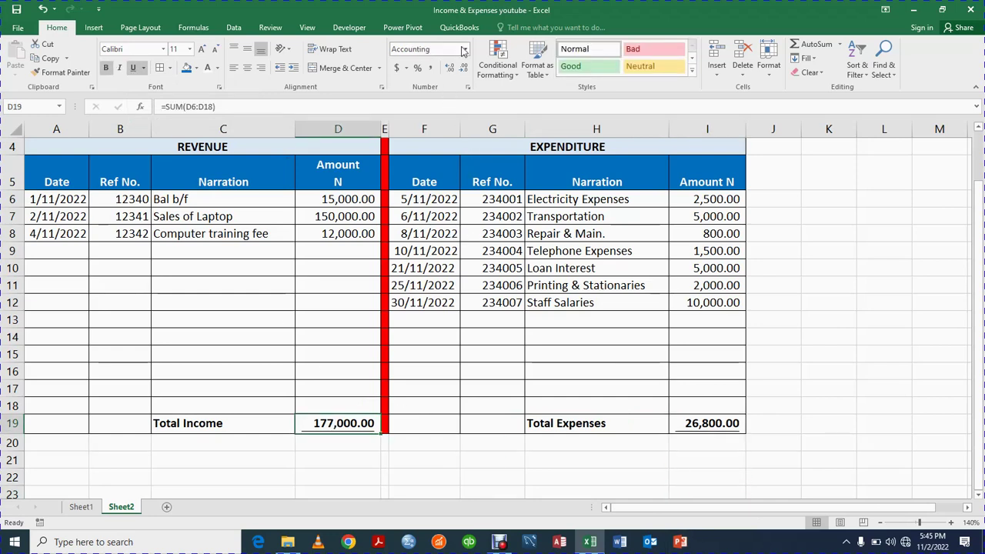
pyautogui.click(406, 69)
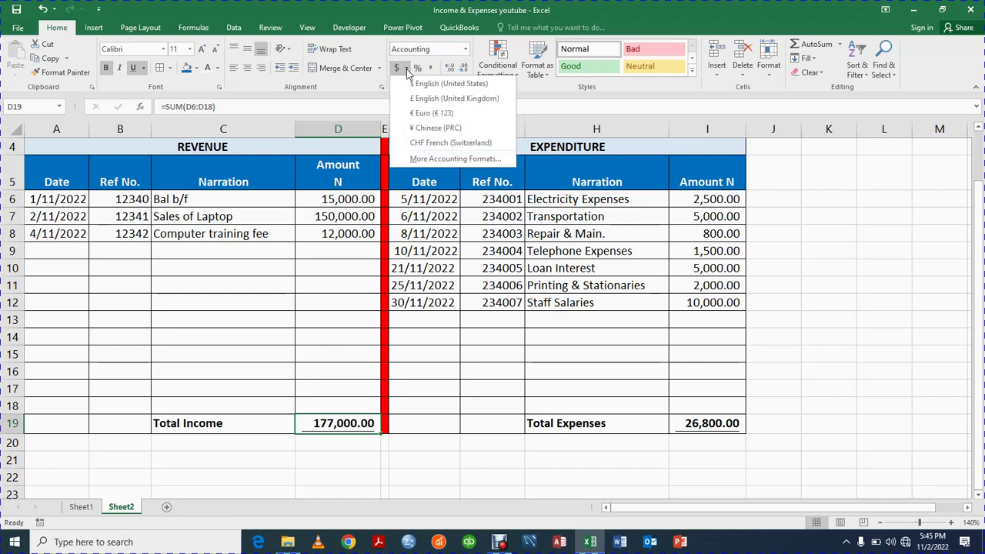
pyautogui.click(436, 158)
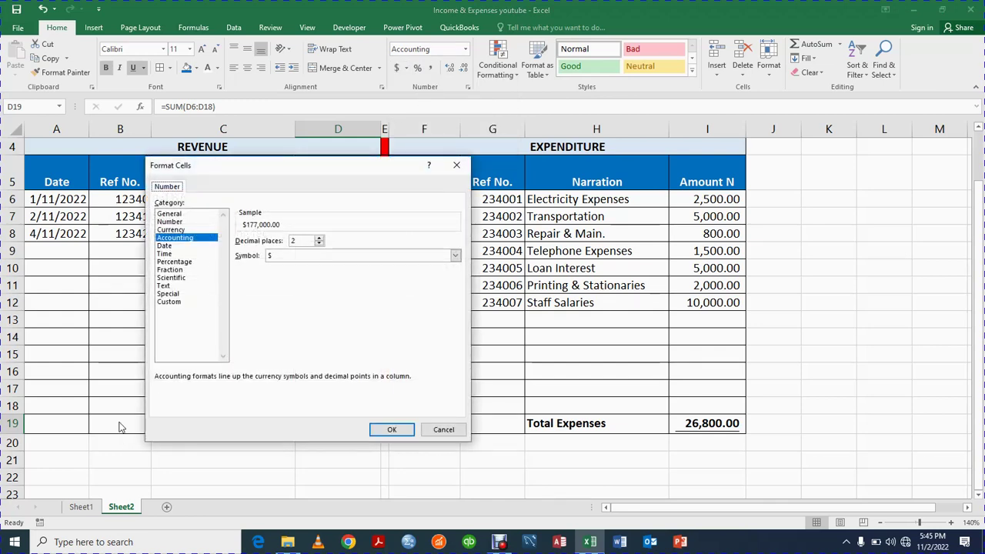
pyautogui.click(454, 257)
pyautogui.click(457, 282)
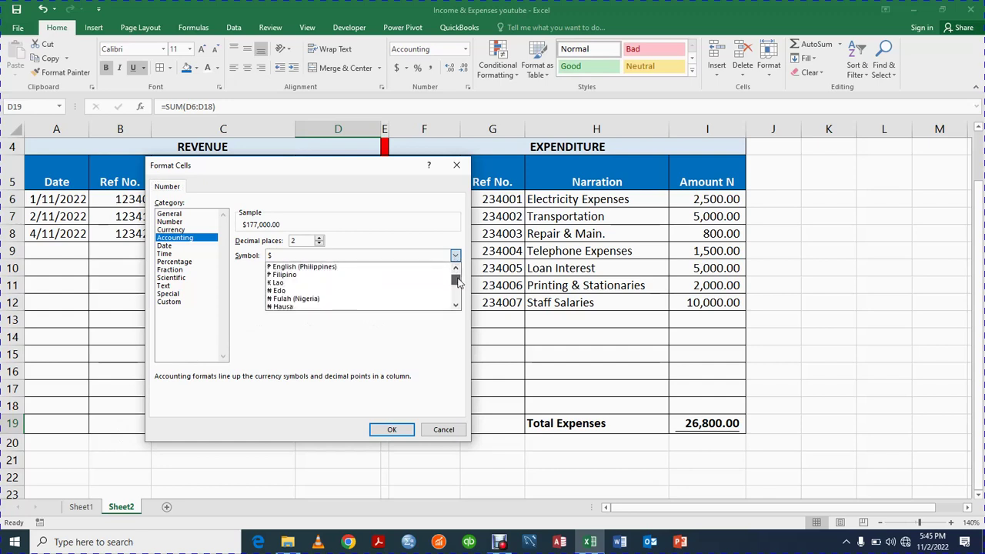
pyautogui.scroll(-3, 457, 282)
pyautogui.scroll(-10, 457, 281)
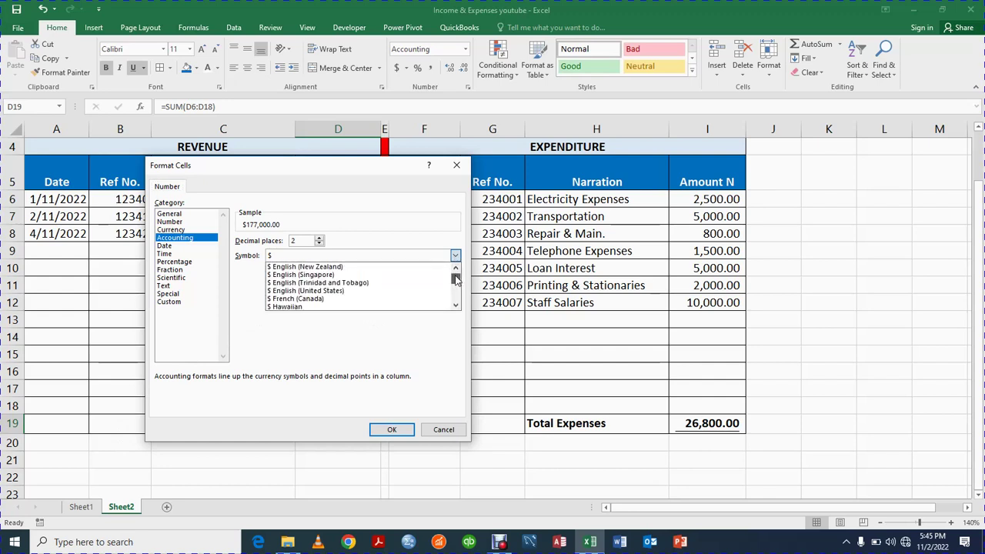
pyautogui.scroll(10, 455, 282)
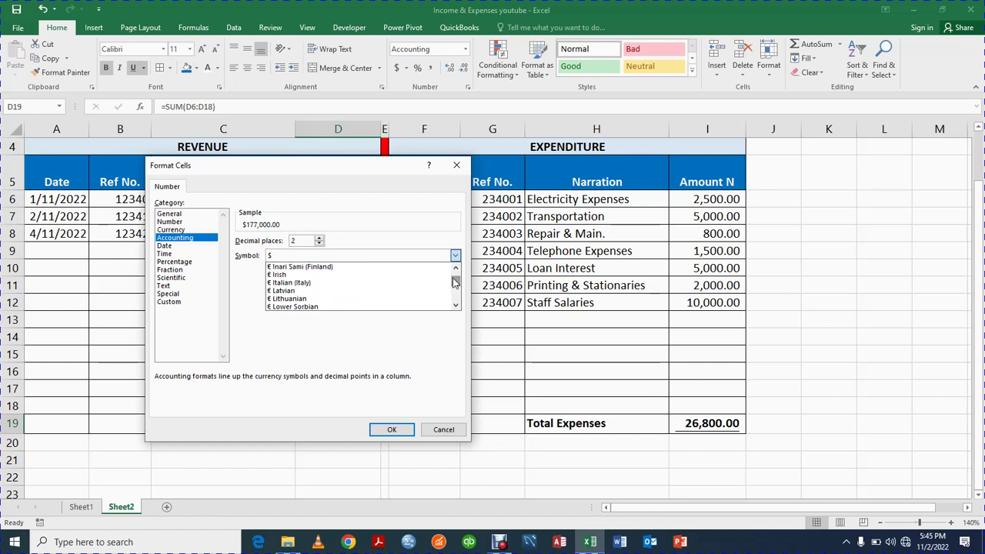
pyautogui.press('Down')
pyautogui.press('Down')
pyautogui.press('Down')
pyautogui.press('Down')
pyautogui.press('Down')
pyautogui.press('Down')
pyautogui.press('Down')
pyautogui.press('Down')
pyautogui.press('Down')
pyautogui.press('Down')
pyautogui.press('Down')
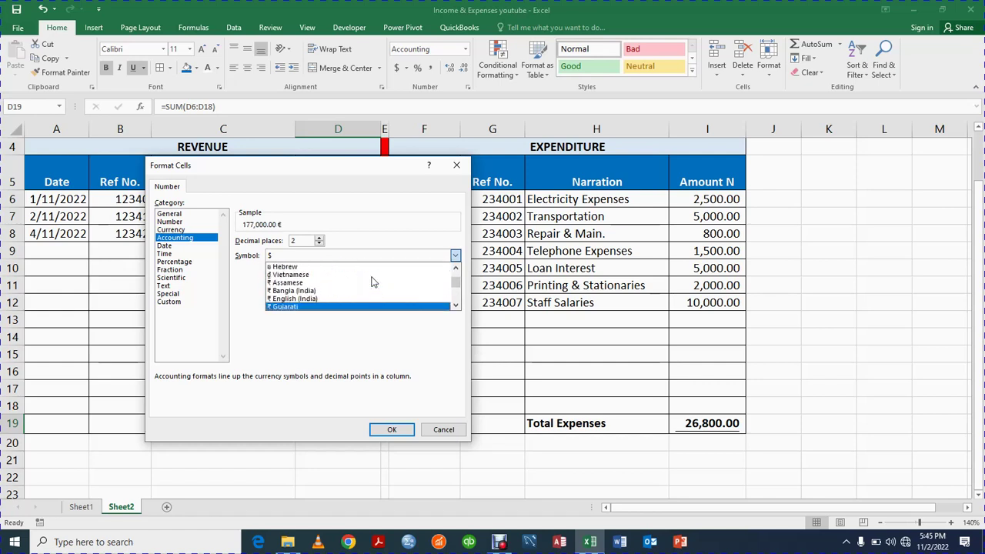
pyautogui.press('Down')
pyautogui.press('Down')
pyautogui.press('Down')
pyautogui.press('Down')
pyautogui.press('Down')
pyautogui.press('Down')
pyautogui.press('Down')
pyautogui.press('Down')
pyautogui.press('Down')
pyautogui.press('Down')
pyautogui.press('Down')
pyautogui.press('Down')
pyautogui.press('Down')
pyautogui.press('Down')
pyautogui.press('Down')
pyautogui.press('Down')
pyautogui.press('Down')
pyautogui.press('Down')
pyautogui.press('Down')
pyautogui.press('Down')
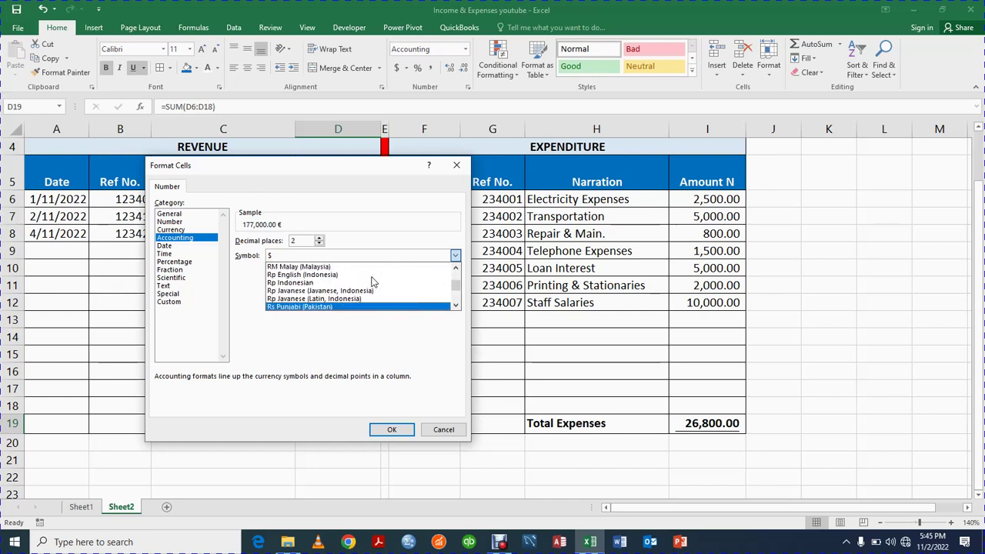
pyautogui.press('Down')
pyautogui.press('Down')
pyautogui.press('Down')
pyautogui.press('Down')
pyautogui.press('Down')
pyautogui.press('Down')
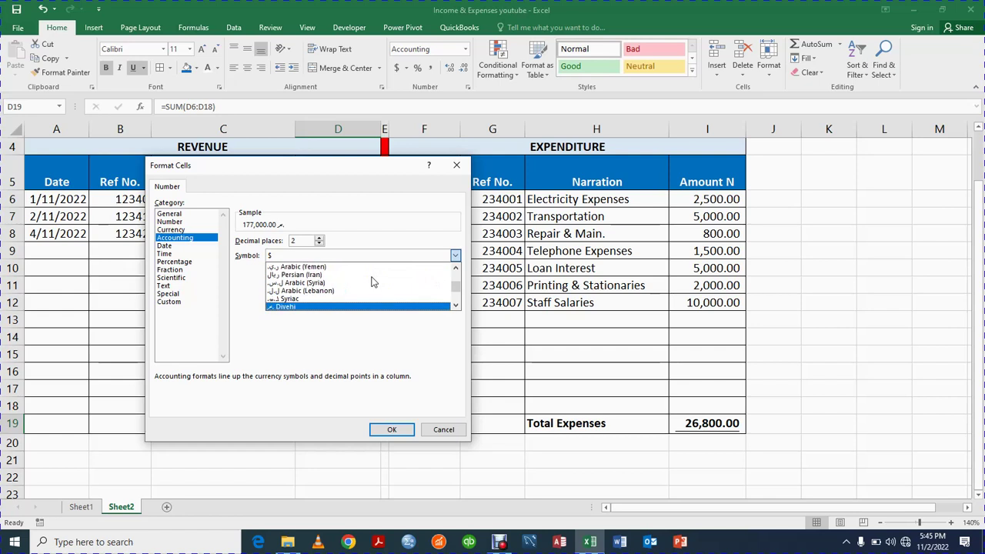
pyautogui.press('Down')
pyautogui.press('Down')
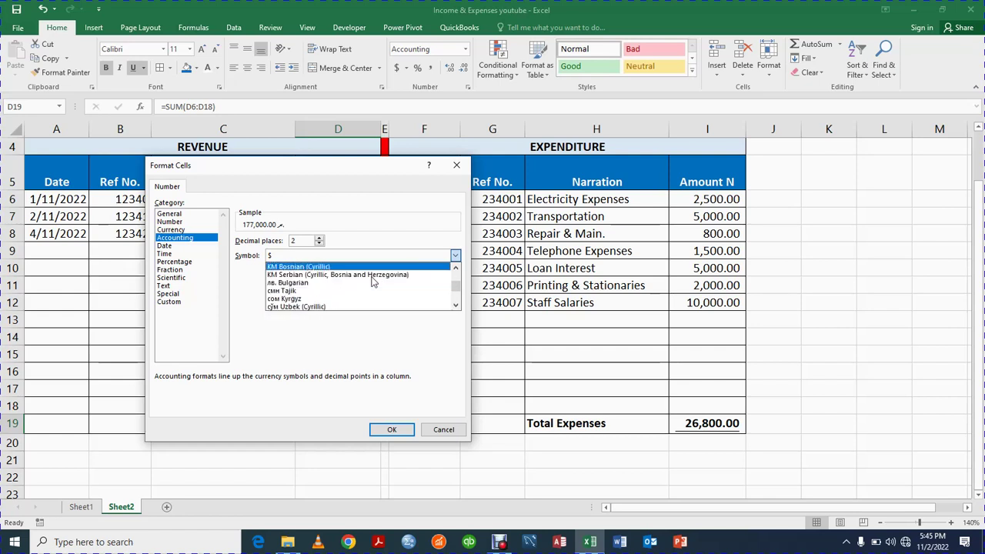
pyautogui.press('Down')
pyautogui.press('Down')
pyautogui.press('Down')
pyautogui.press('Down')
pyautogui.press('Down')
pyautogui.press('Down')
pyautogui.press('Down')
pyautogui.press('Down')
pyautogui.press('Up')
pyautogui.press('Up')
pyautogui.press('Up')
pyautogui.press('Up')
pyautogui.press('Up')
pyautogui.press('Up')
pyautogui.press('Up')
pyautogui.press('Up')
pyautogui.press('Up')
pyautogui.press('Up')
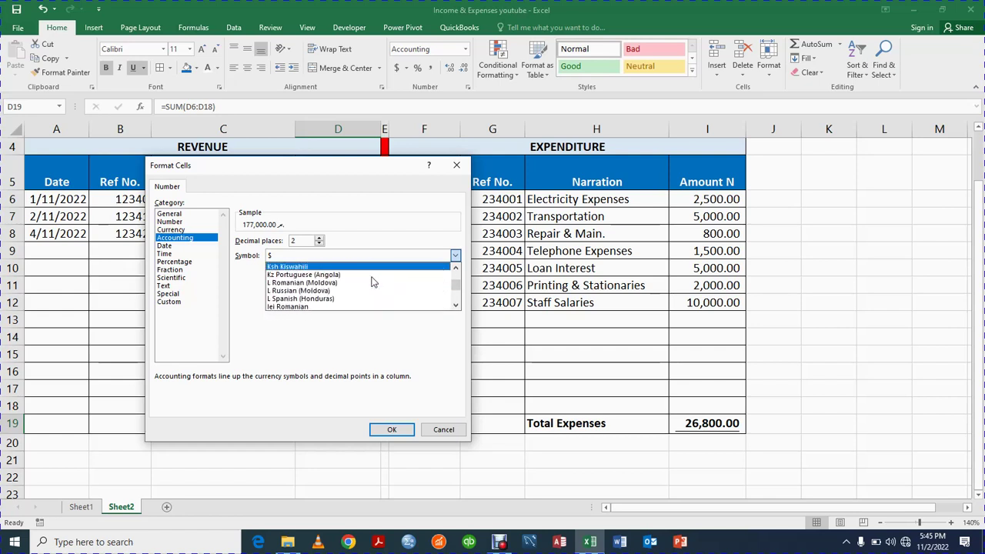
pyautogui.press('Up')
pyautogui.press('Up')
pyautogui.press('Up')
pyautogui.press('Up')
pyautogui.press('Up')
pyautogui.press('Up')
pyautogui.press('Up')
pyautogui.press('Up')
pyautogui.press('Up')
pyautogui.press('Up')
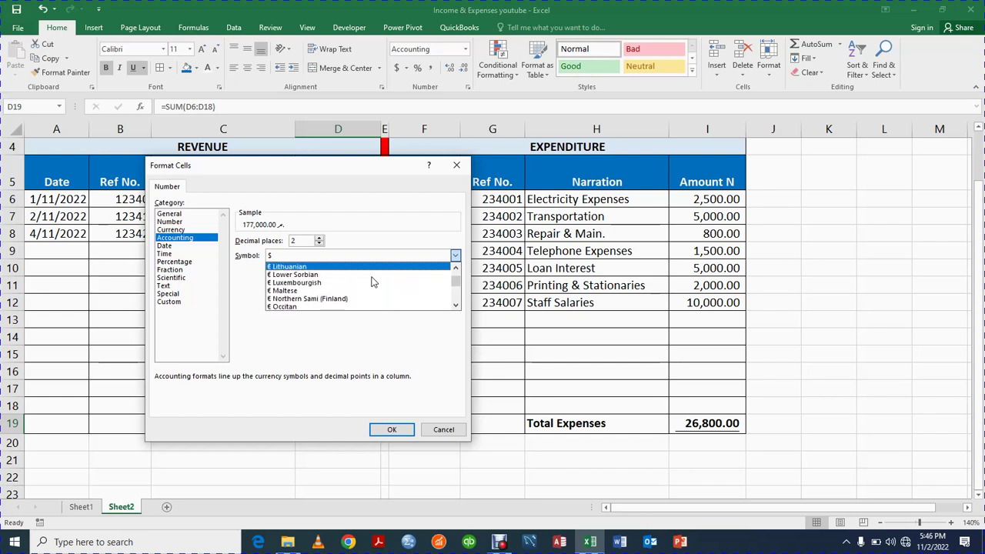
pyautogui.press('Down')
pyautogui.press('Down')
pyautogui.press('Down')
pyautogui.press('Down')
pyautogui.press('Down')
pyautogui.press('Down')
pyautogui.press('Down')
pyautogui.press('Down')
pyautogui.press('Down')
pyautogui.press('Down')
pyautogui.press('Down')
pyautogui.press('Down')
pyautogui.press('Down')
pyautogui.press('Down')
pyautogui.press('Down')
pyautogui.press('Down')
pyautogui.press('Down')
pyautogui.press('Down')
pyautogui.press('Down')
pyautogui.press('Down')
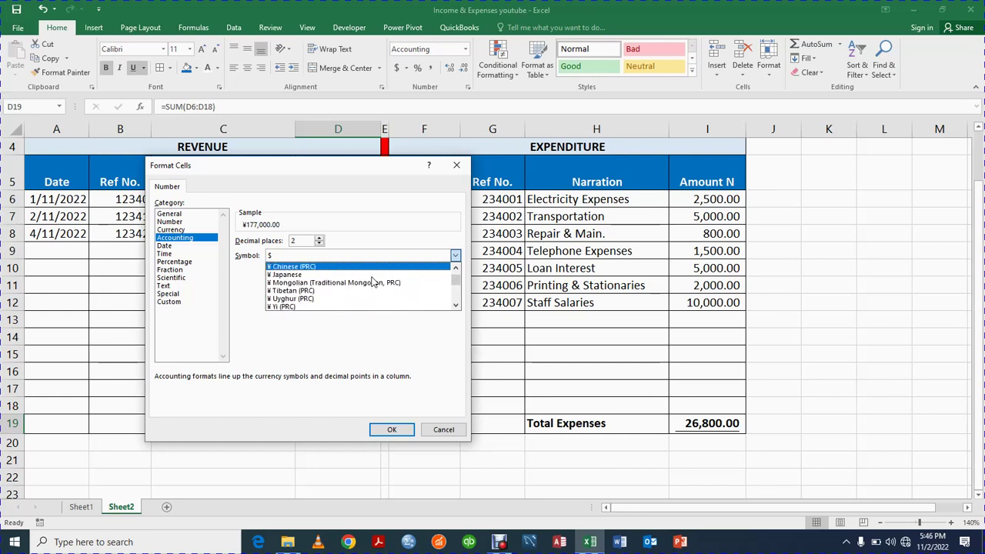
pyautogui.press('Down')
pyautogui.press('Down')
pyautogui.press('Down')
pyautogui.press('Down')
pyautogui.press('Down')
pyautogui.press('Down')
pyautogui.press('Down')
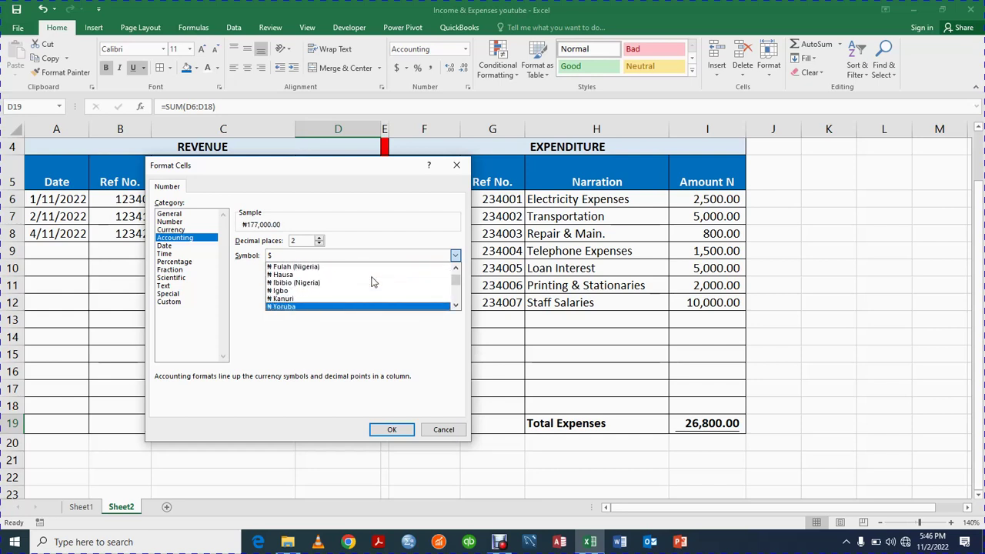
pyautogui.click(296, 307)
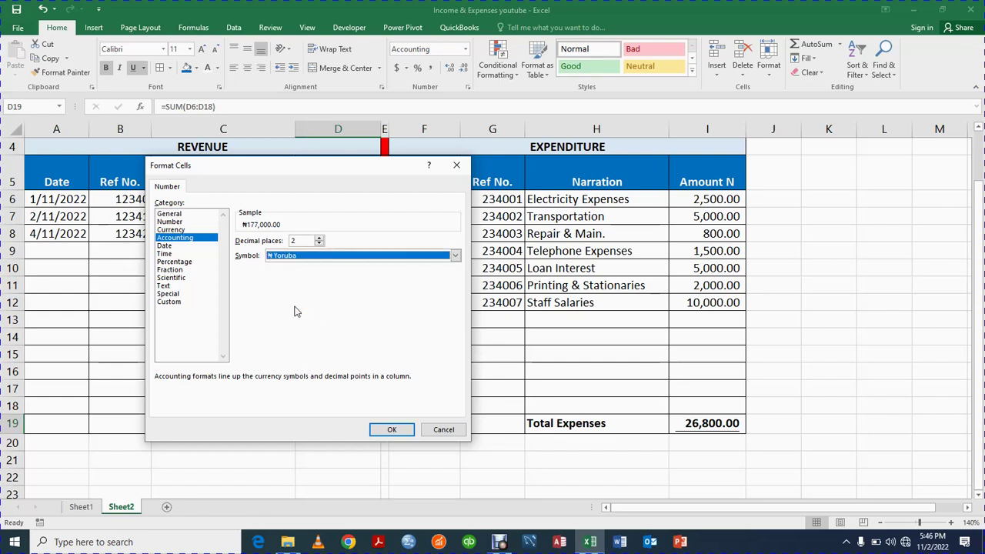
pyautogui.click(390, 429)
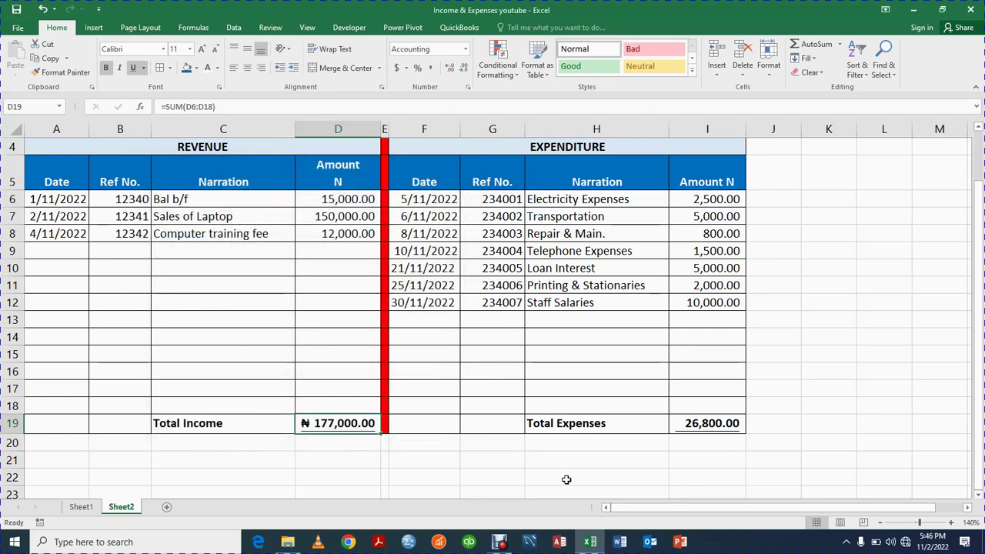
# Apply an accounting format with the ₦ Igbo currency symbol to the expenditure total in I19
pyautogui.click(717, 425)
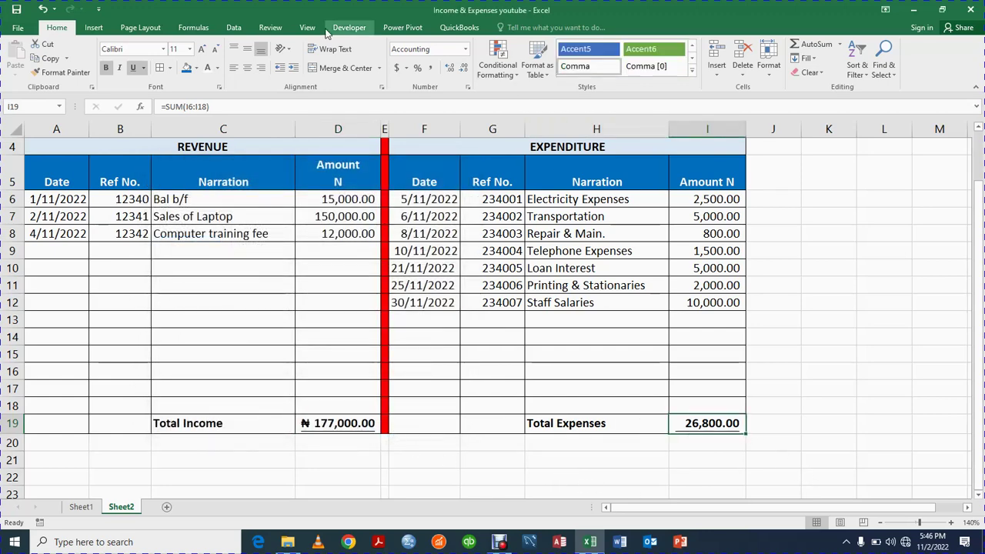
pyautogui.click(406, 68)
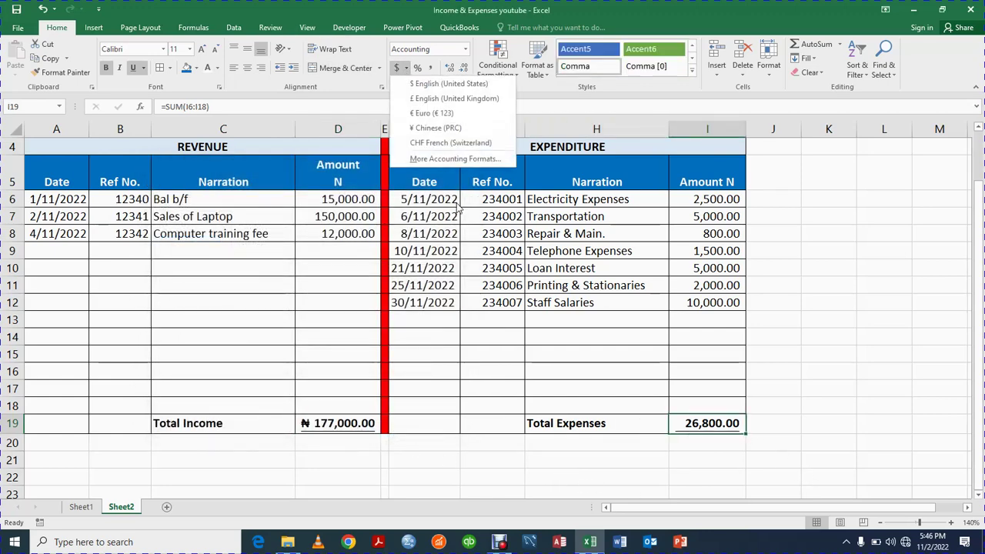
pyautogui.click(454, 159)
pyautogui.click(455, 256)
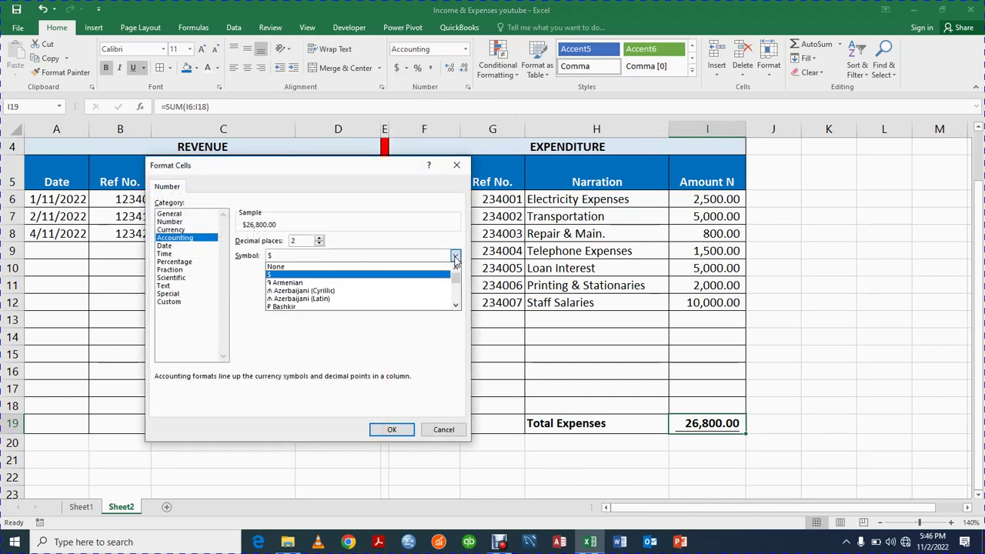
pyautogui.press('Down')
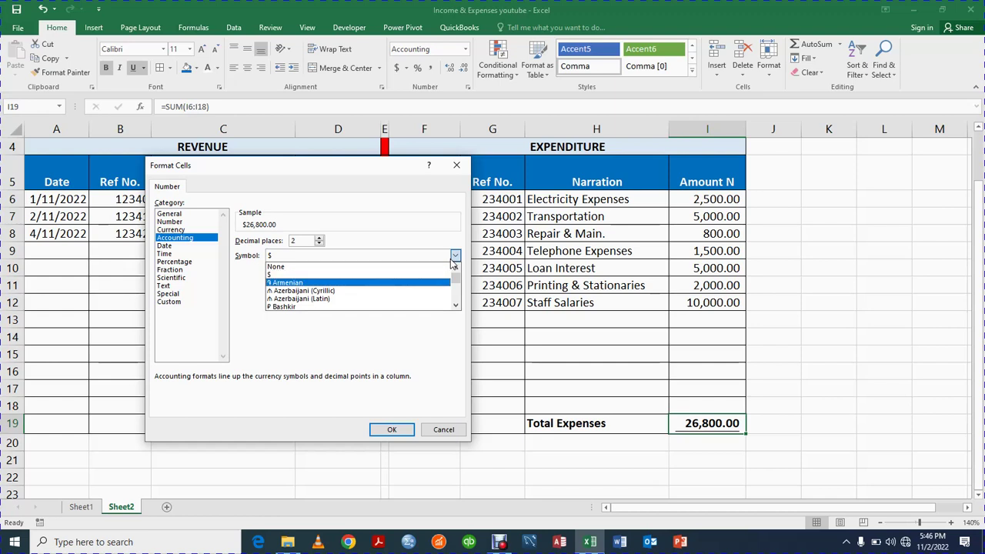
pyautogui.press('Down')
pyautogui.press('Down')
pyautogui.press('Down')
pyautogui.press('Down')
pyautogui.press('Down')
pyautogui.press('Down')
pyautogui.press('Down')
pyautogui.press('Down')
pyautogui.press('Down')
pyautogui.press('Down')
pyautogui.press('Down')
pyautogui.press('Down')
pyautogui.press('Down')
pyautogui.press('Down')
pyautogui.press('Down')
pyautogui.press('Down')
pyautogui.press('Down')
pyautogui.press('Down')
pyautogui.press('Down')
pyautogui.press('Down')
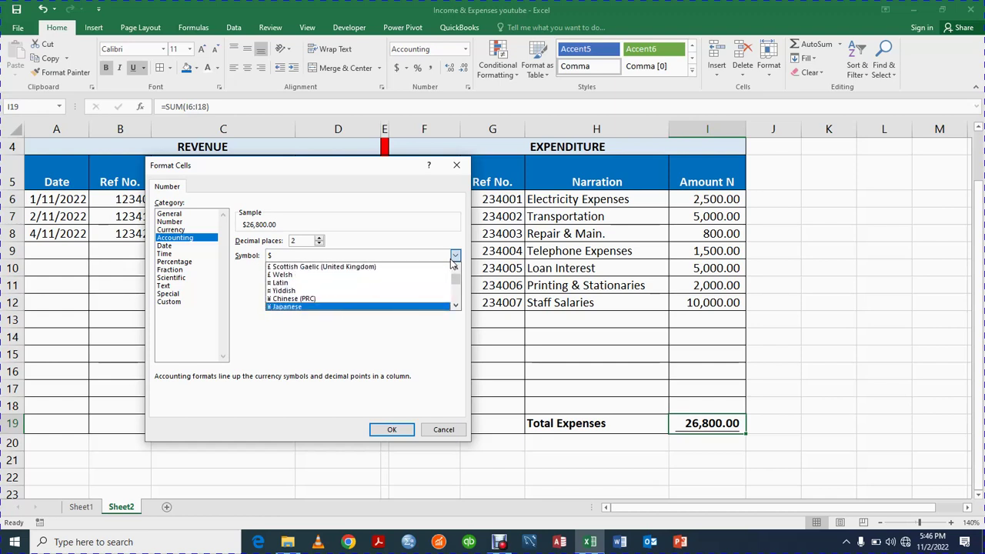
pyautogui.press('Down')
pyautogui.press('Down')
pyautogui.press('Down')
pyautogui.press('Down')
pyautogui.press('Down')
pyautogui.press('Down')
pyautogui.press('Down')
pyautogui.press('Down')
pyautogui.press('Down')
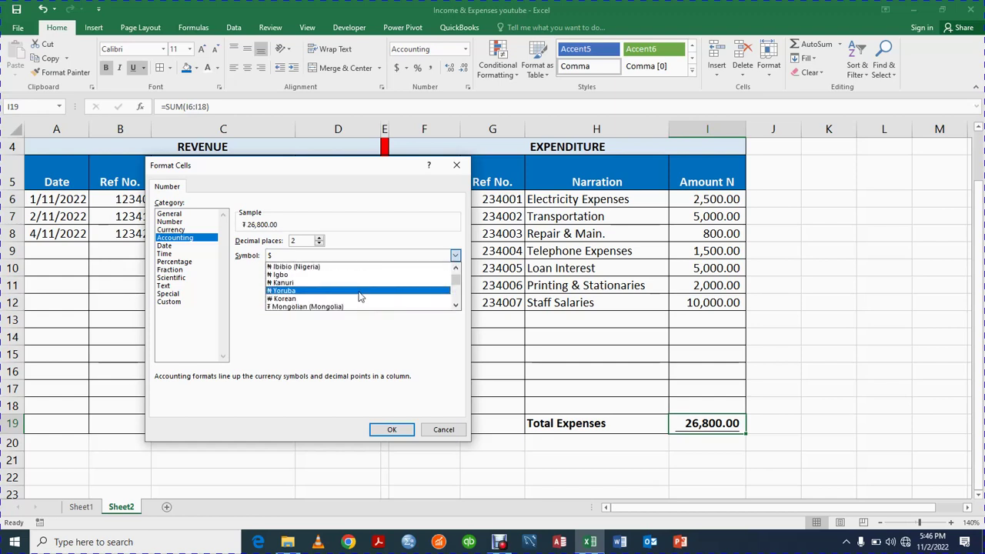
pyautogui.click(335, 284)
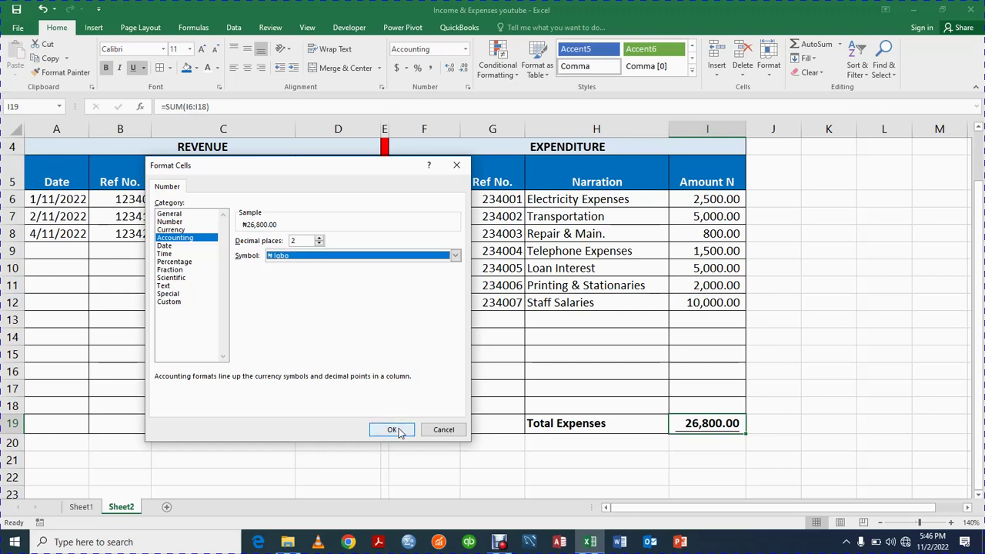
pyautogui.click(392, 430)
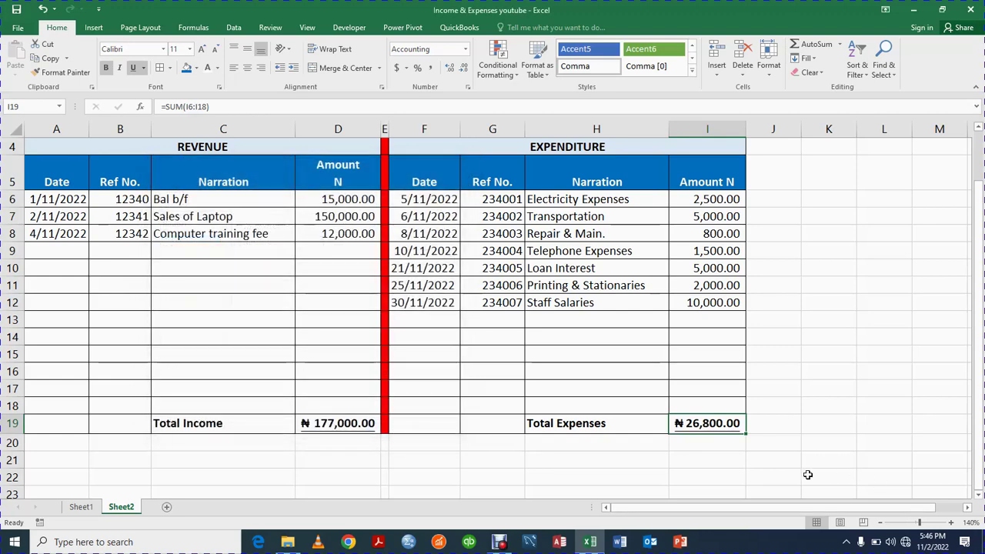
# Review the account on Sheet2 and examine the summary, balance and signature rows of the reference layout on Sheet1
pyautogui.scroll(1, 807, 474)
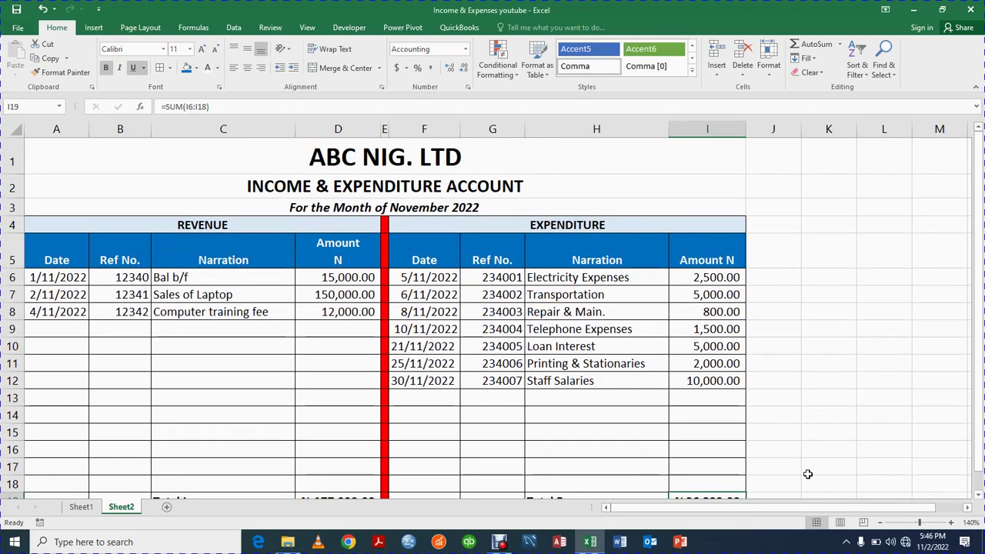
pyautogui.scroll(-1, 807, 473)
pyautogui.scroll(1, 807, 474)
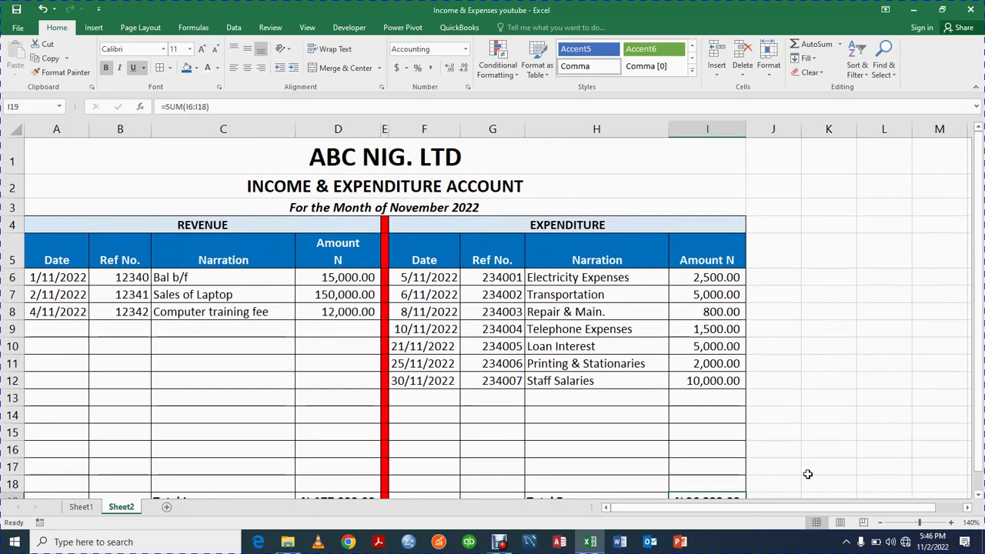
pyautogui.scroll(-1, 807, 474)
pyautogui.scroll(1, 807, 474)
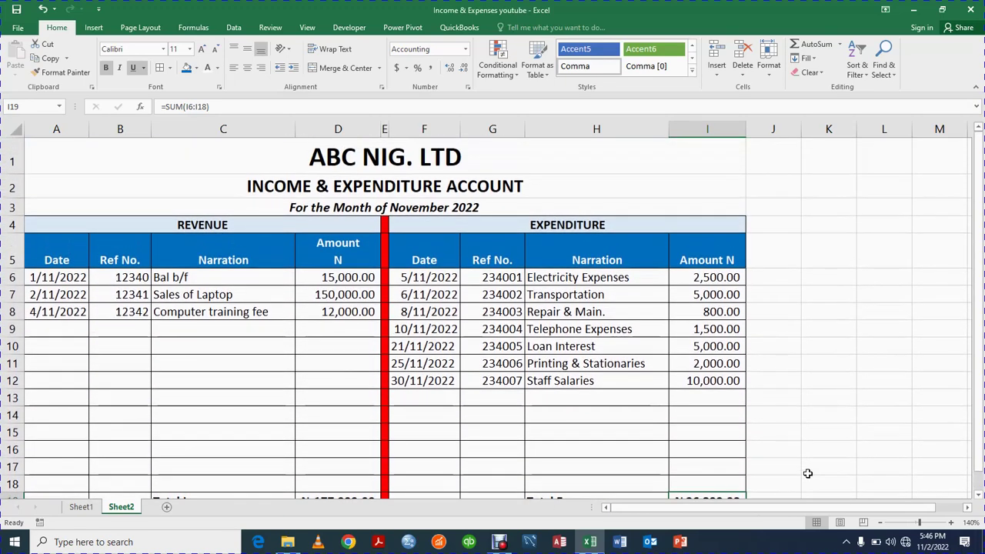
pyautogui.scroll(-1, 807, 474)
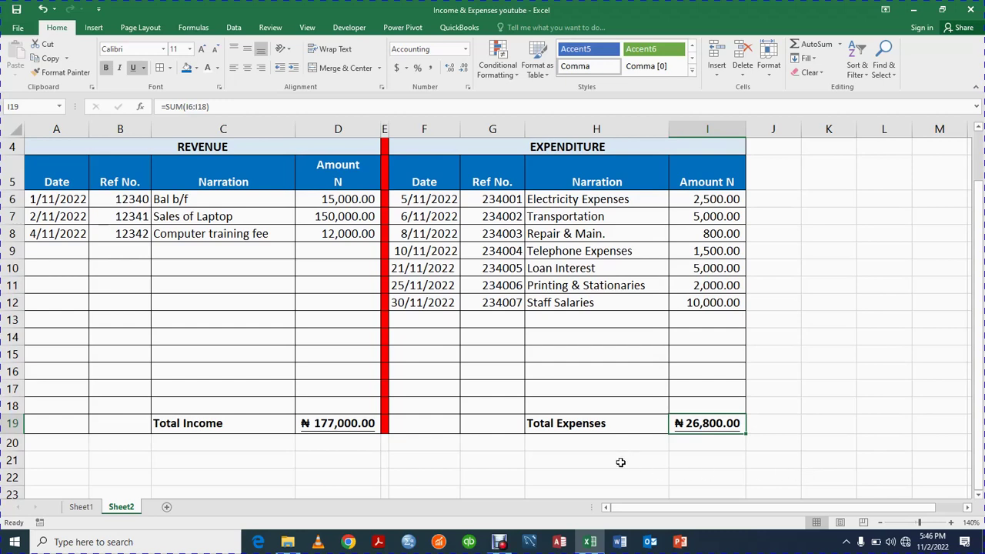
pyautogui.click(77, 506)
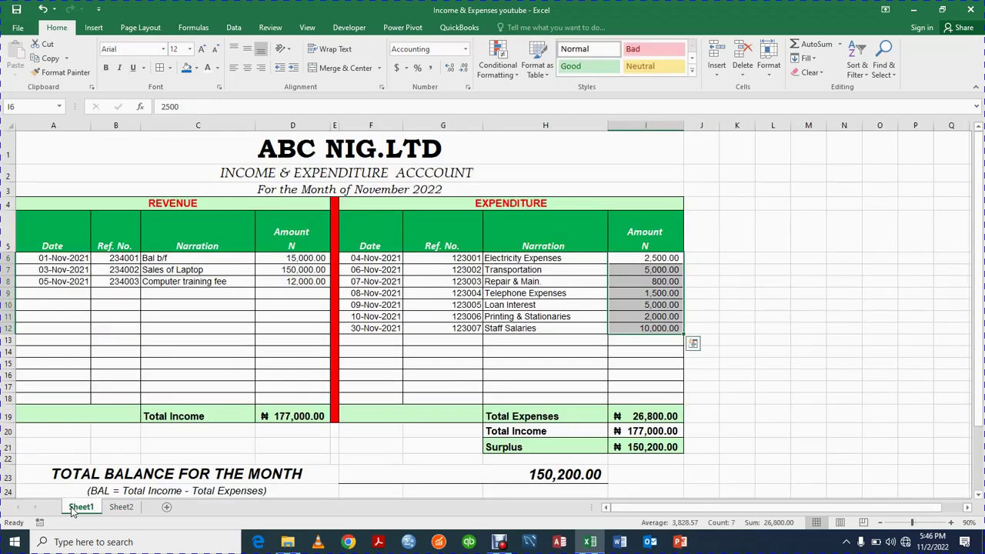
pyautogui.scroll(-1, 112, 496)
pyautogui.scroll(-1, 112, 496)
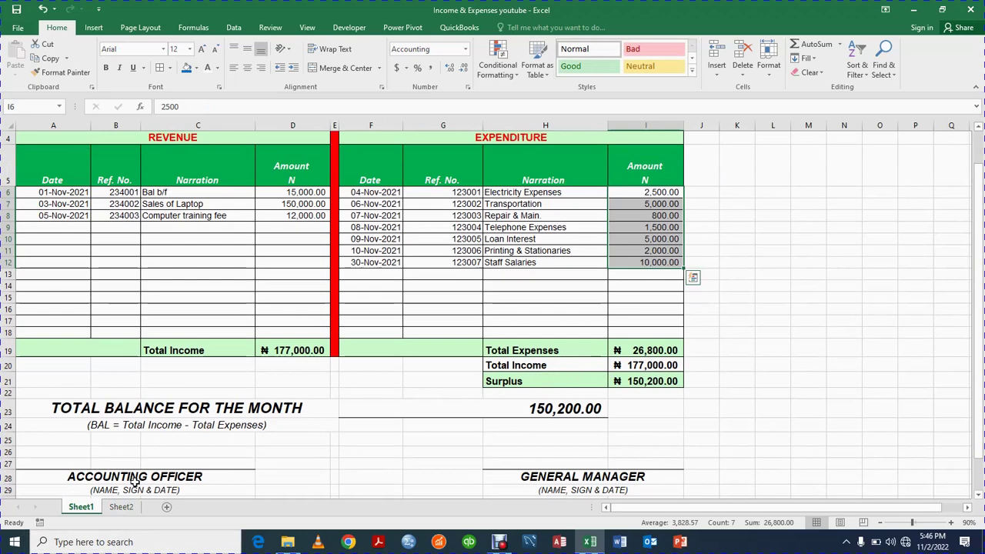
pyautogui.click(123, 507)
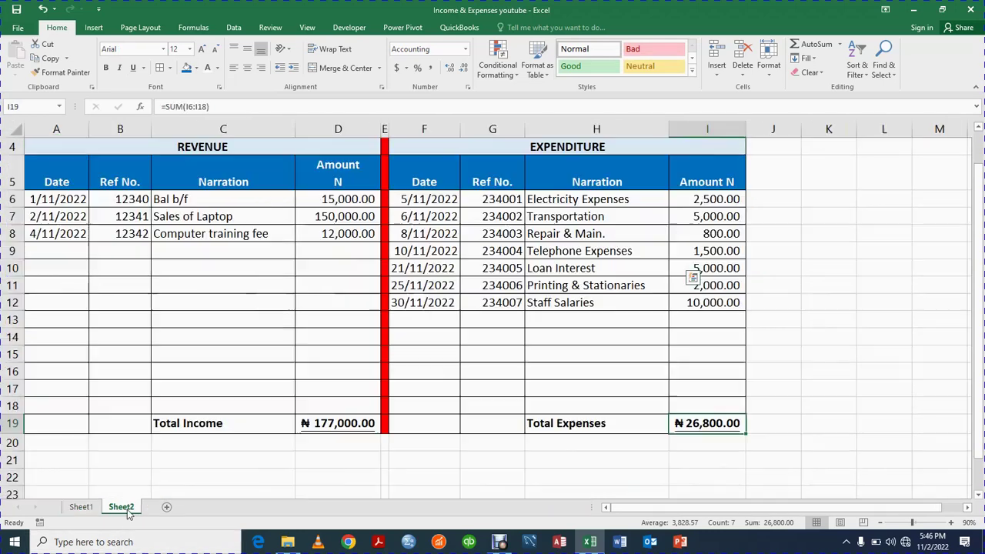
# Copy the "Total Income" label from C19 into H20, beneath the "Total Expenses" label
pyautogui.click(574, 452)
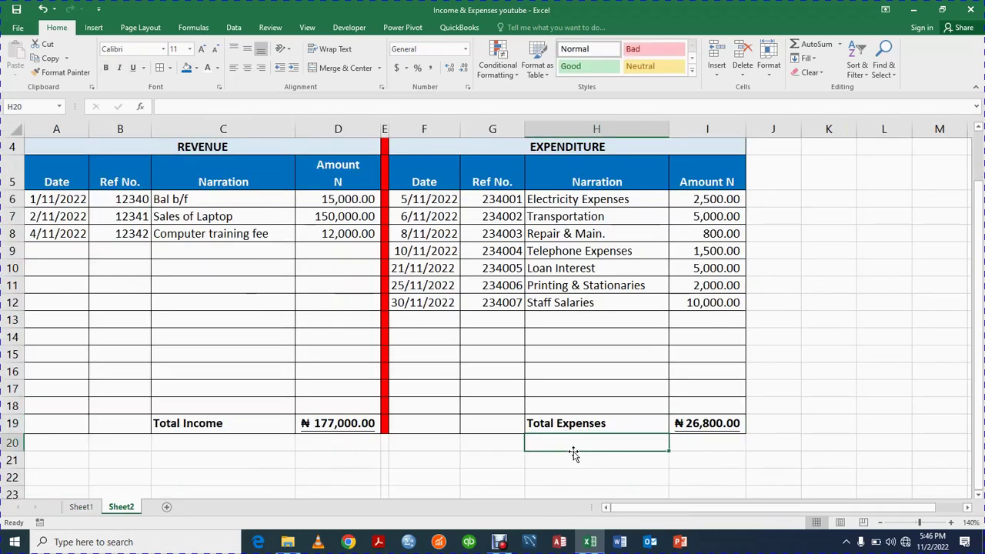
pyautogui.click(179, 418)
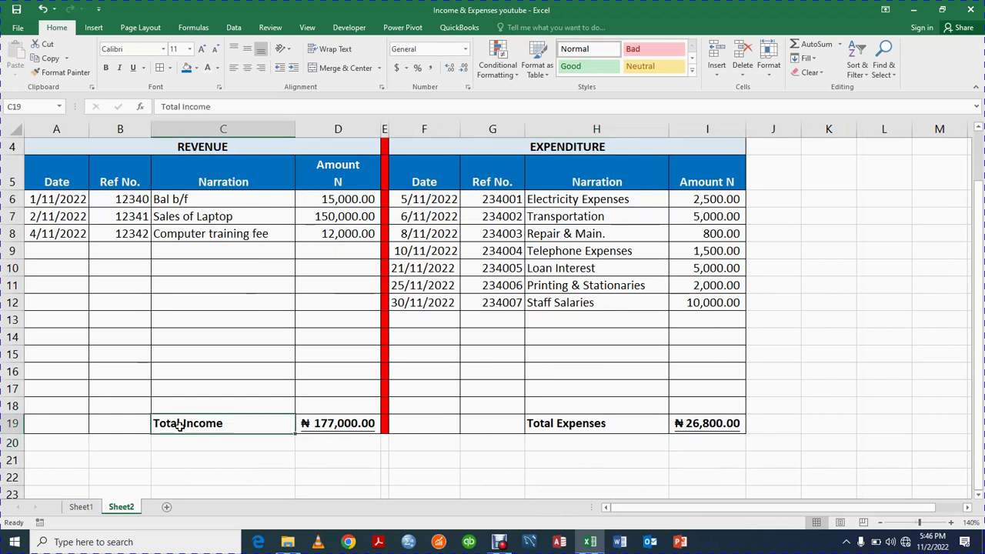
pyautogui.hotkey('ctrl', 'c')
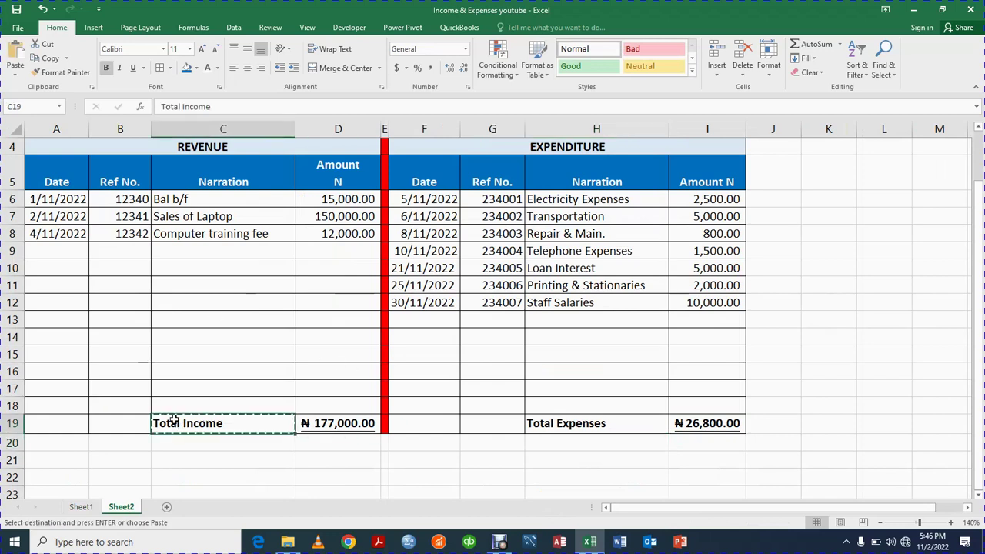
pyautogui.click(605, 452)
pyautogui.hotkey('ctrl', 'v')
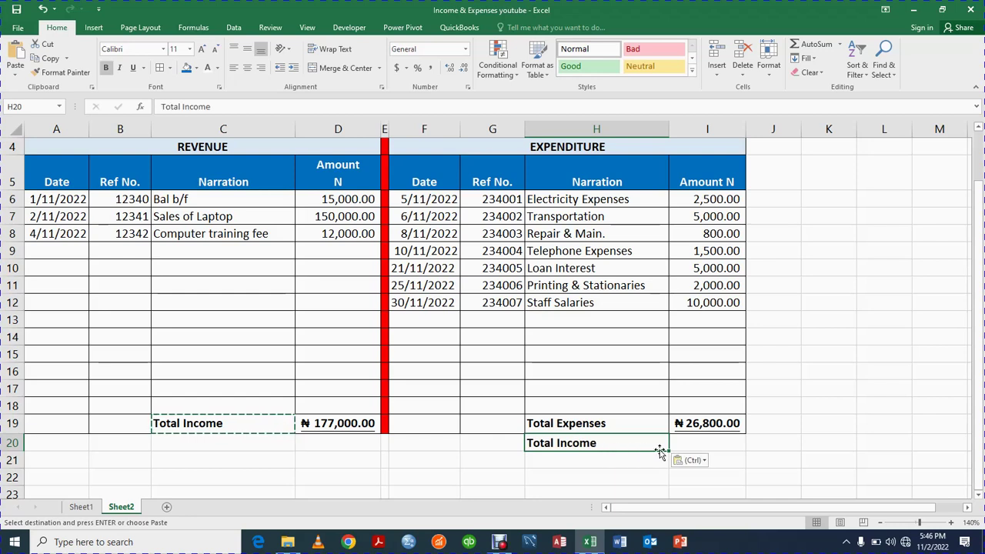
# Link I20, beside the "Total Income" label in H20, to the income total with the formula =D19
pyautogui.click(773, 460)
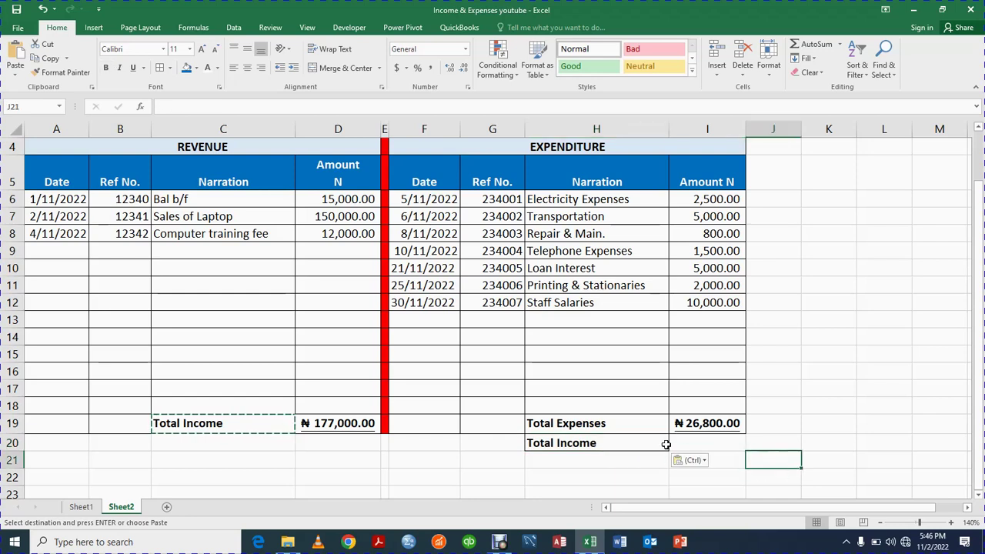
pyautogui.click(708, 442)
pyautogui.press('Escape')
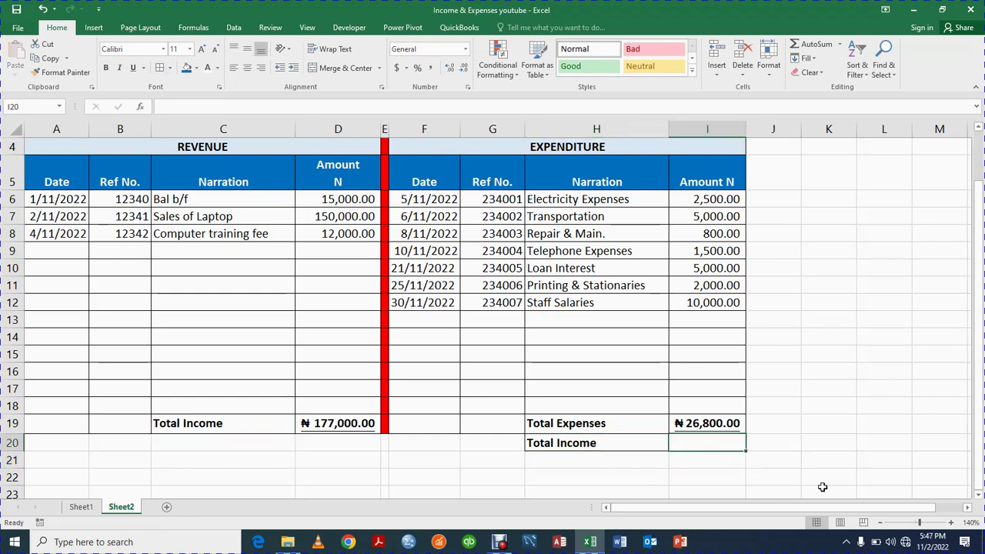
pyautogui.click(837, 491)
pyautogui.scroll(-1, 524, 488)
pyautogui.scroll(-1, 528, 488)
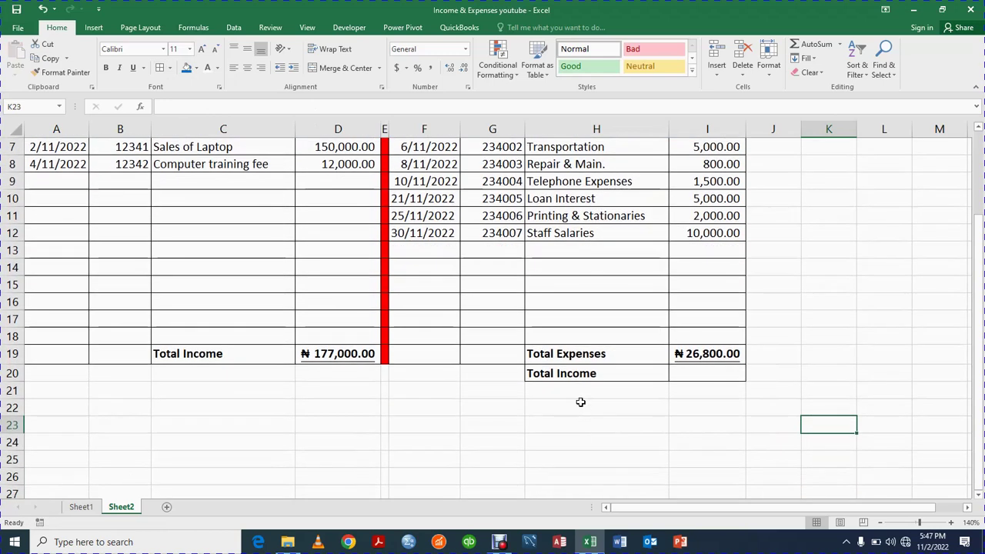
pyautogui.click(575, 391)
pyautogui.click(718, 392)
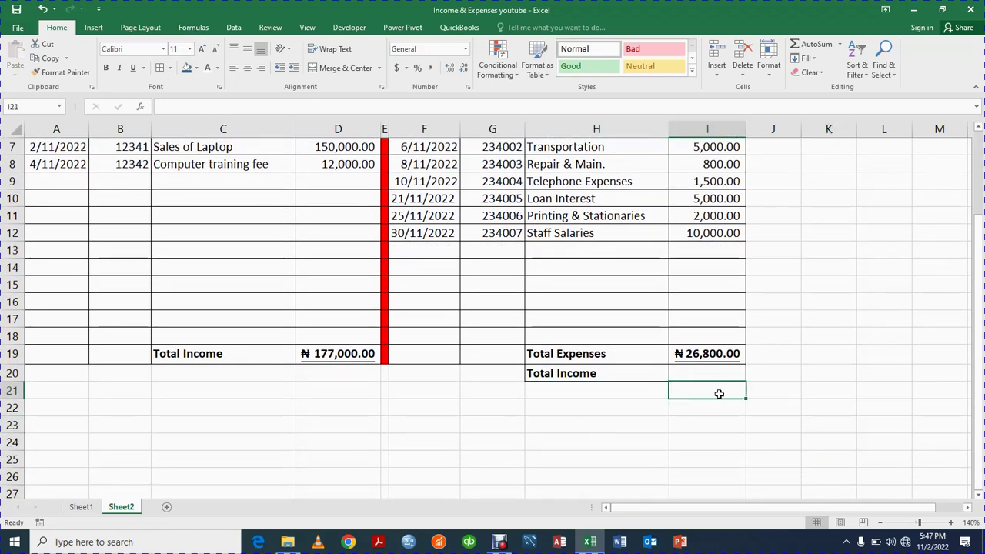
pyautogui.click(574, 373)
pyautogui.click(721, 373)
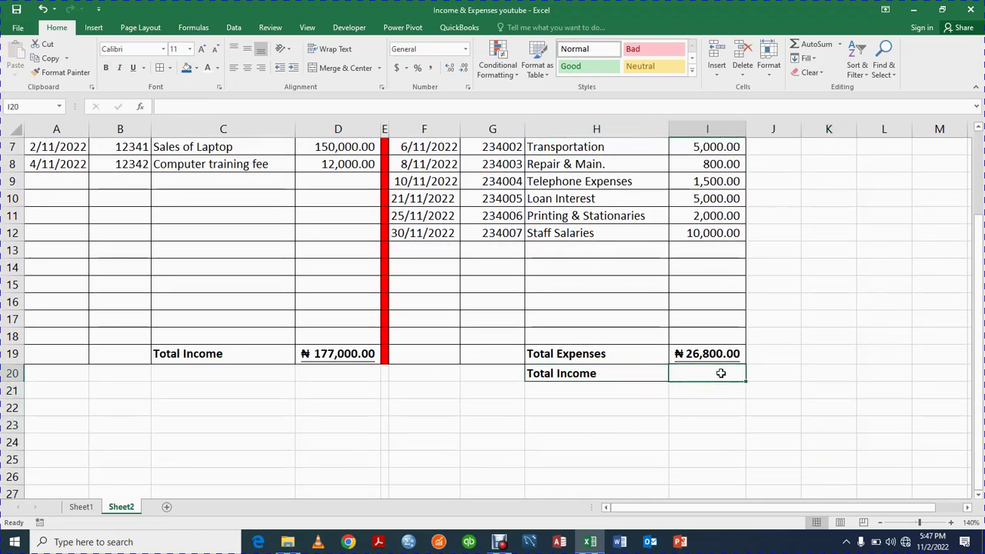
pyautogui.write('=')
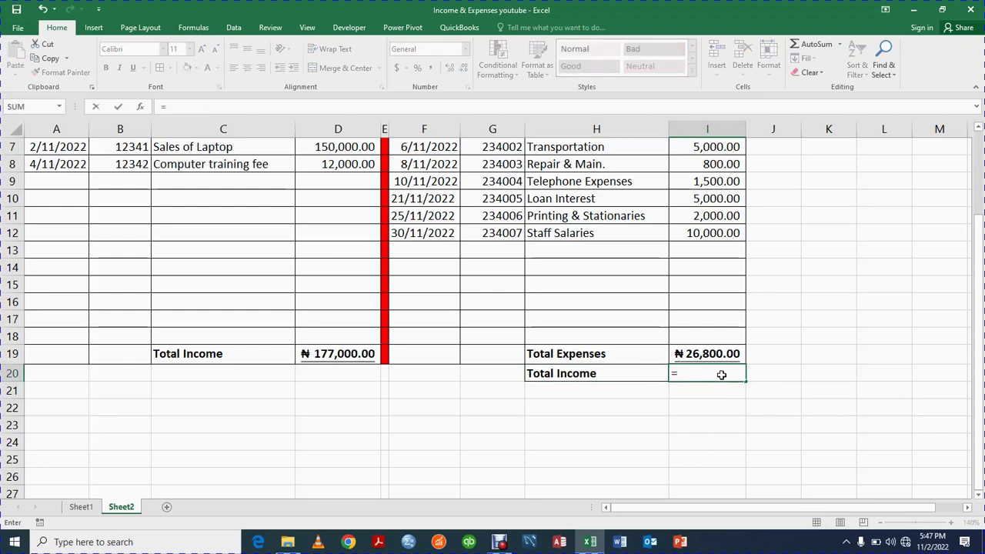
pyautogui.click(330, 354)
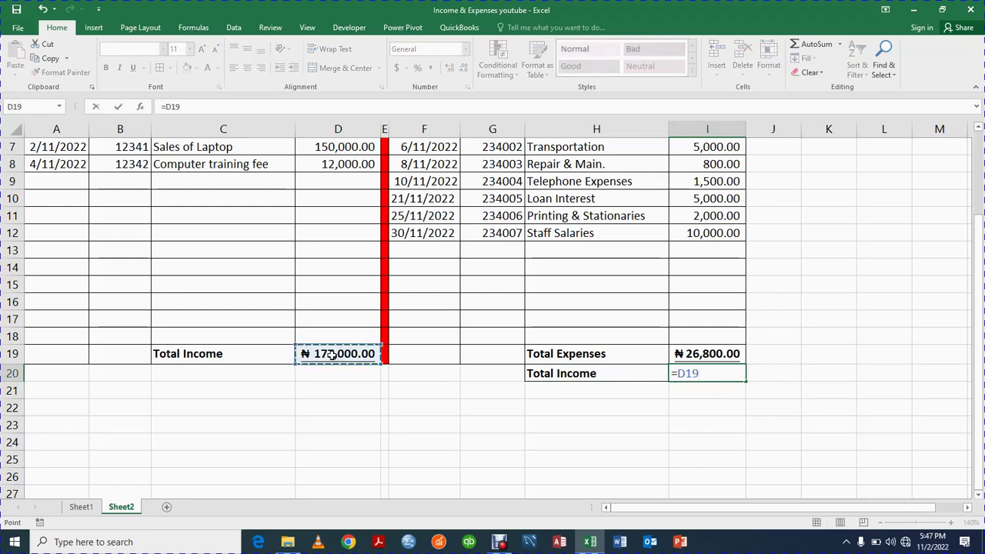
pyautogui.press('Return')
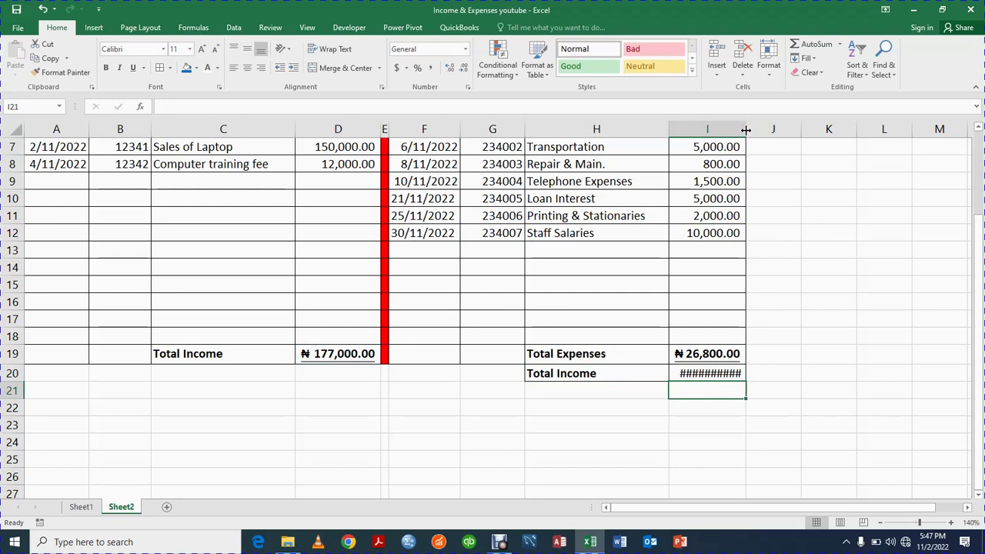
# Widen column I slightly to fit the naira amounts and make the linked income figure in I20 bold
pyautogui.moveTo(746, 132); pyautogui.dragTo(760, 133)
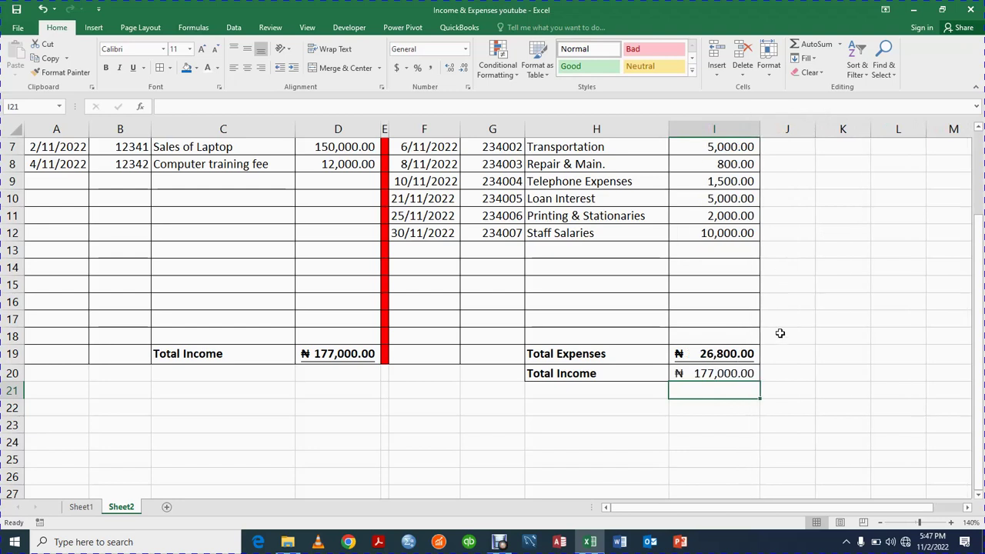
pyautogui.click(717, 373)
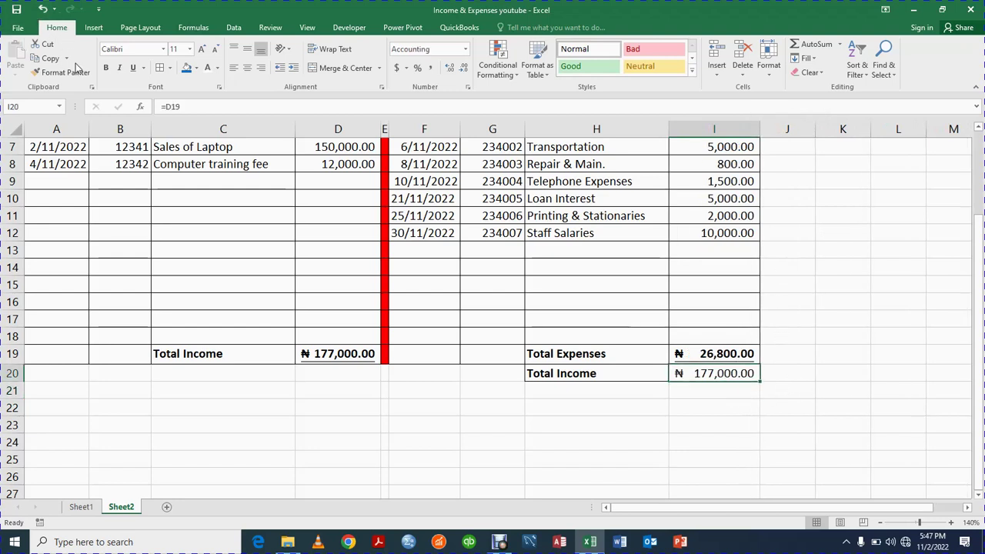
pyautogui.click(105, 68)
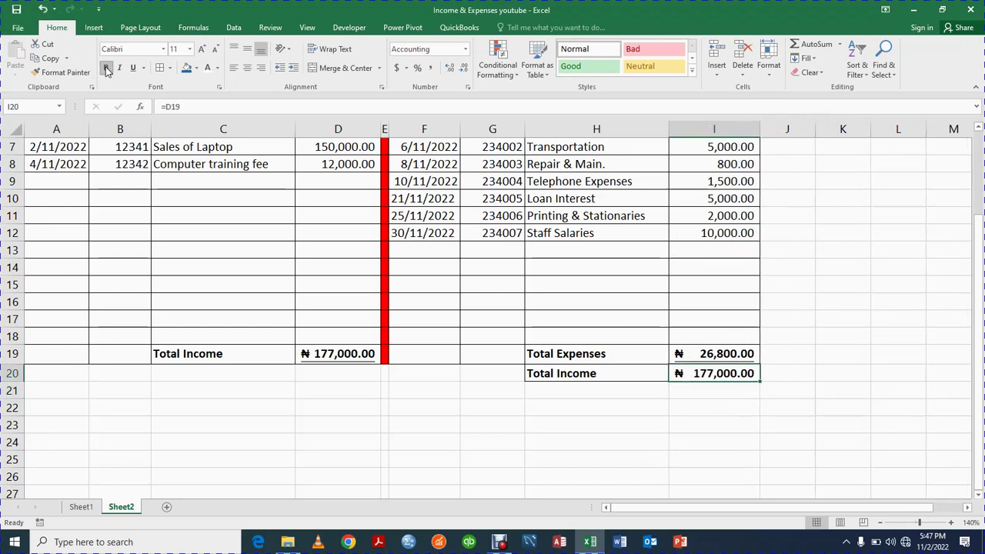
# Clear the income figure in I20 and enter the formula =D19 there again
pyautogui.click(774, 448)
pyautogui.press('BackSpace')
pyautogui.click(821, 405)
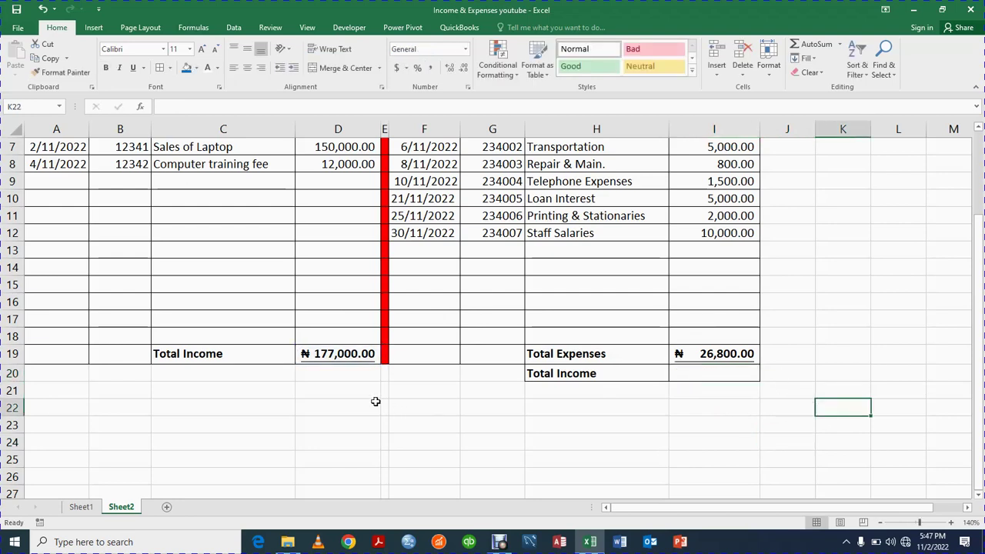
pyautogui.click(331, 352)
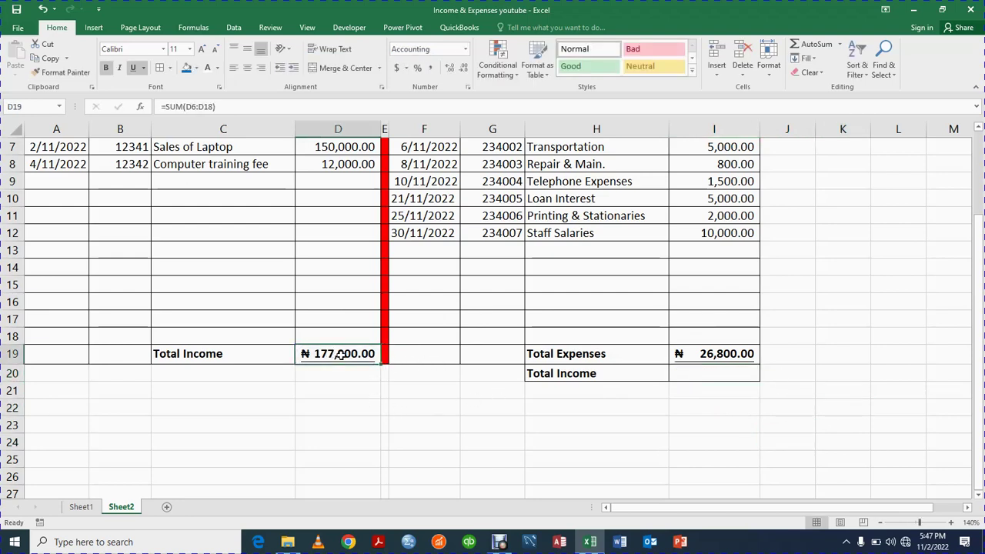
pyautogui.click(706, 373)
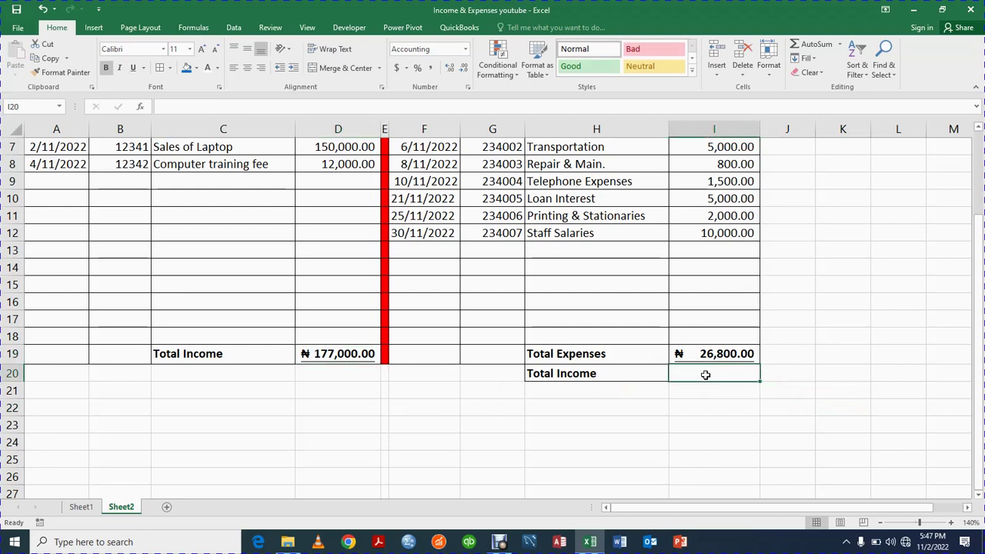
pyautogui.write('=')
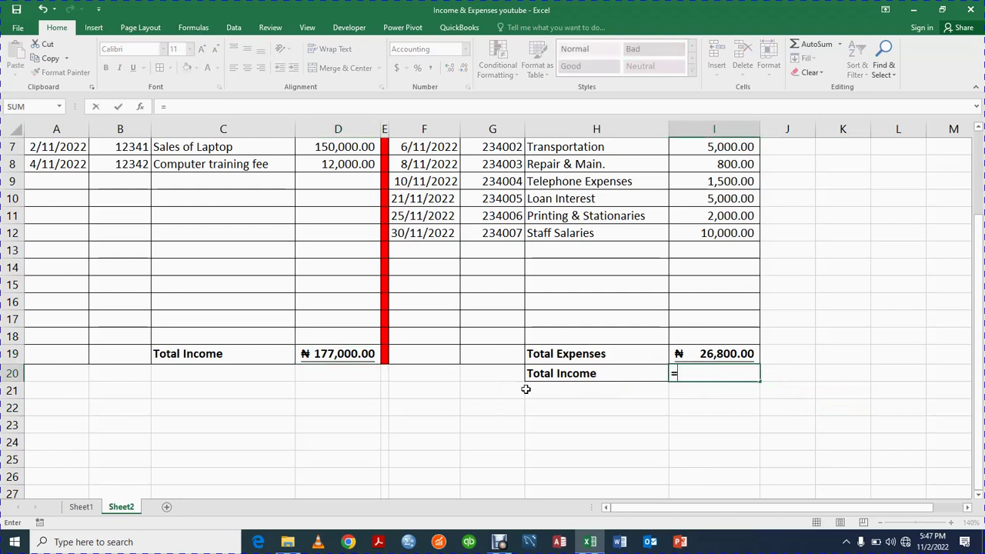
pyautogui.click(317, 353)
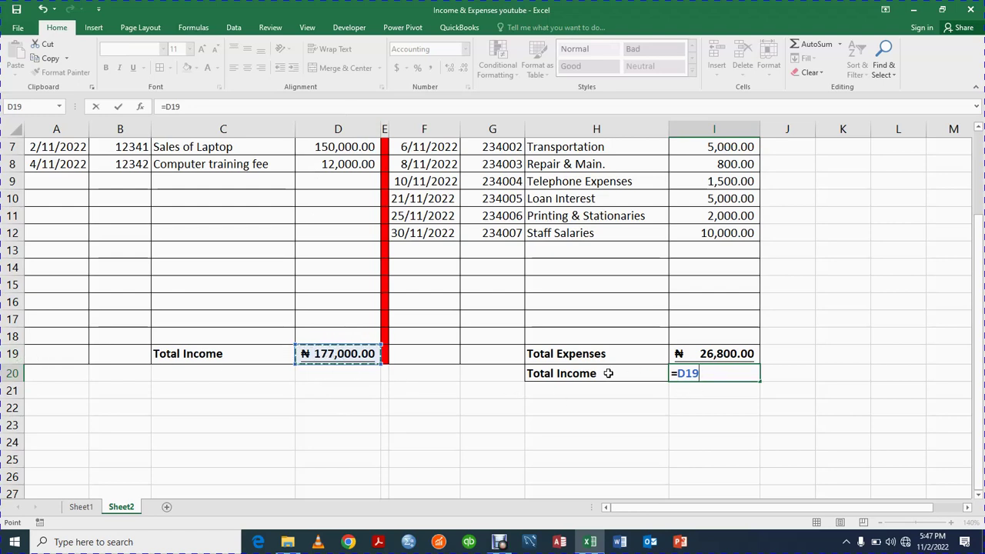
pyautogui.press('Return')
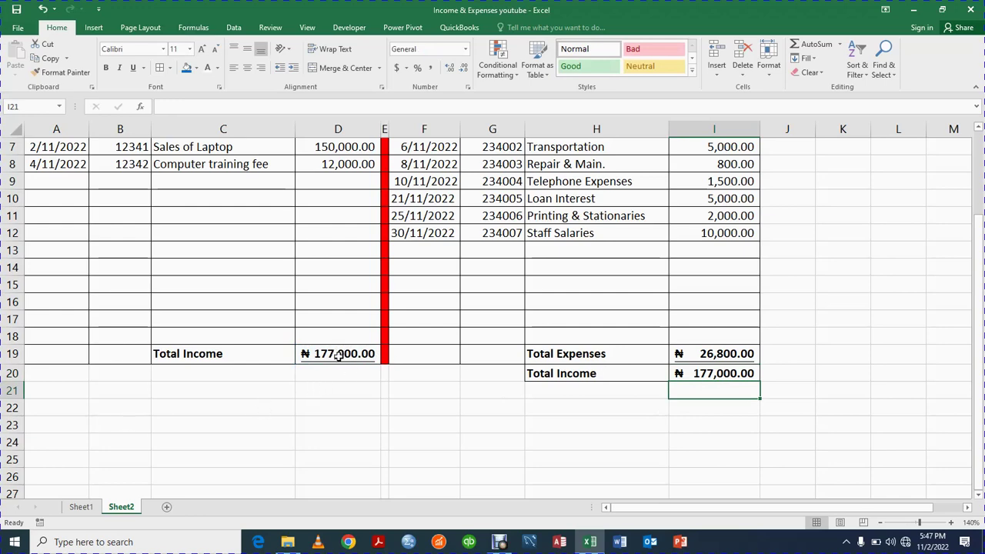
# Set the "Computer training fee" revenue amount in D8 to 14000
pyautogui.scroll(3, 735, 392)
pyautogui.scroll(-2, 662, 404)
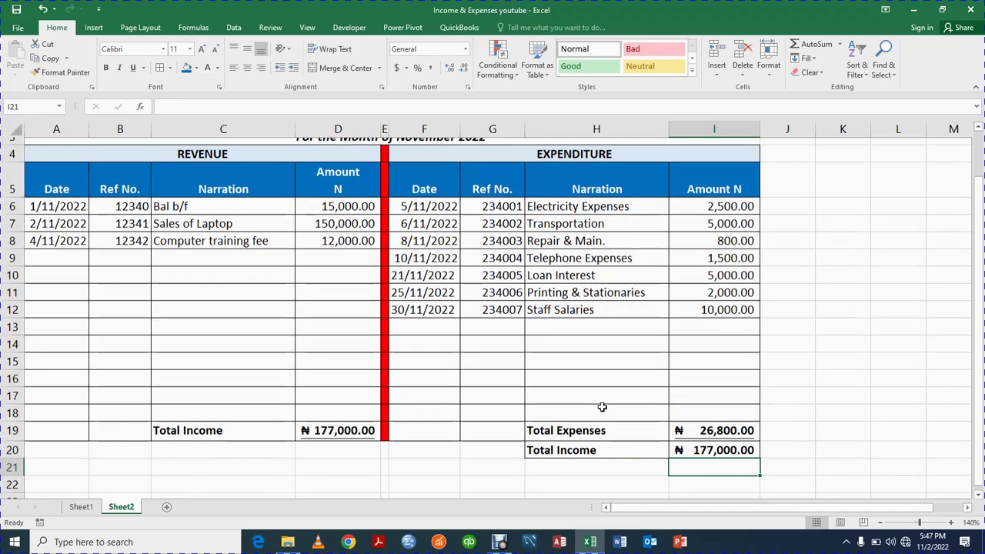
pyautogui.scroll(-1, 602, 407)
pyautogui.click(362, 233)
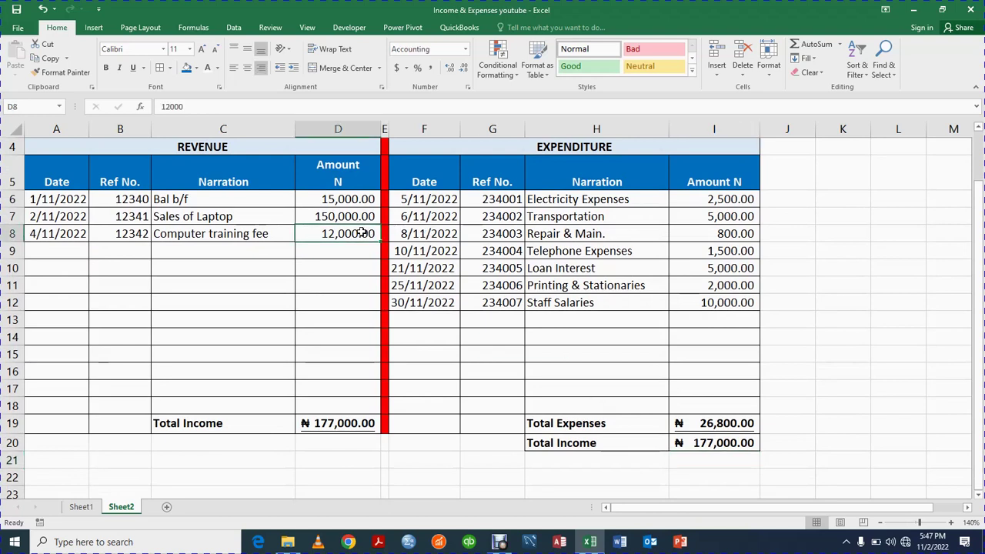
pyautogui.write('15')
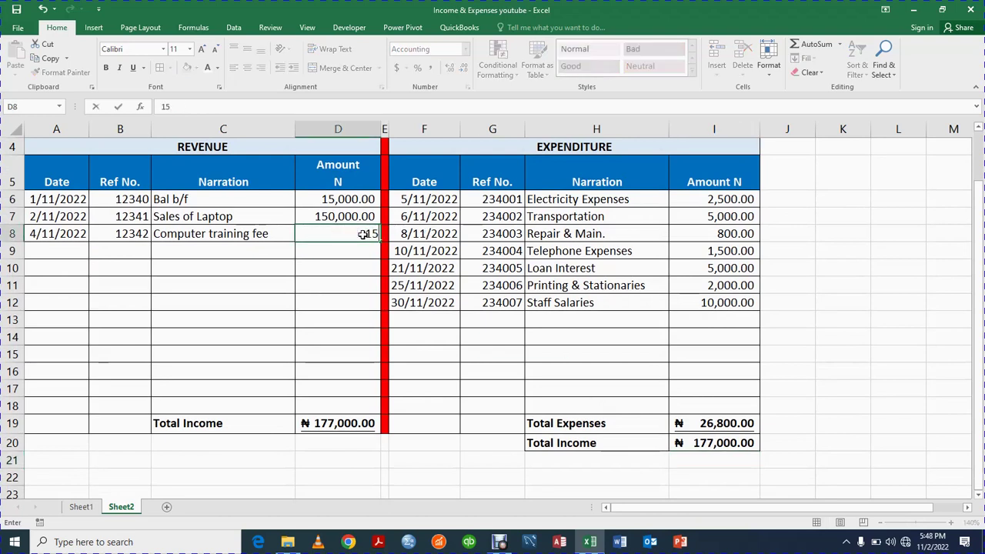
pyautogui.press('BackSpace')
pyautogui.write('4000')
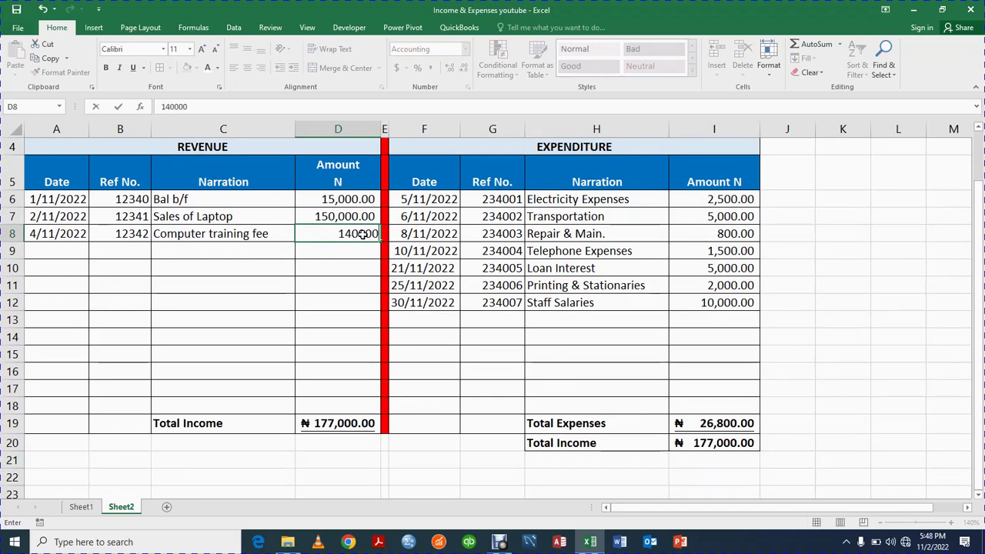
pyautogui.press('Return')
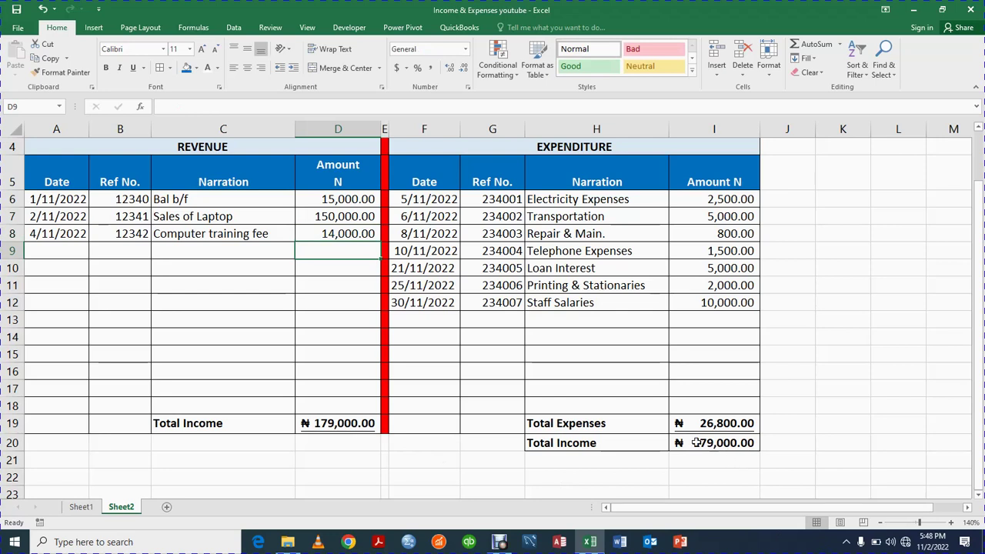
# Set the "Sales of Laptop" revenue amount in D7 to 250000
pyautogui.click(331, 221)
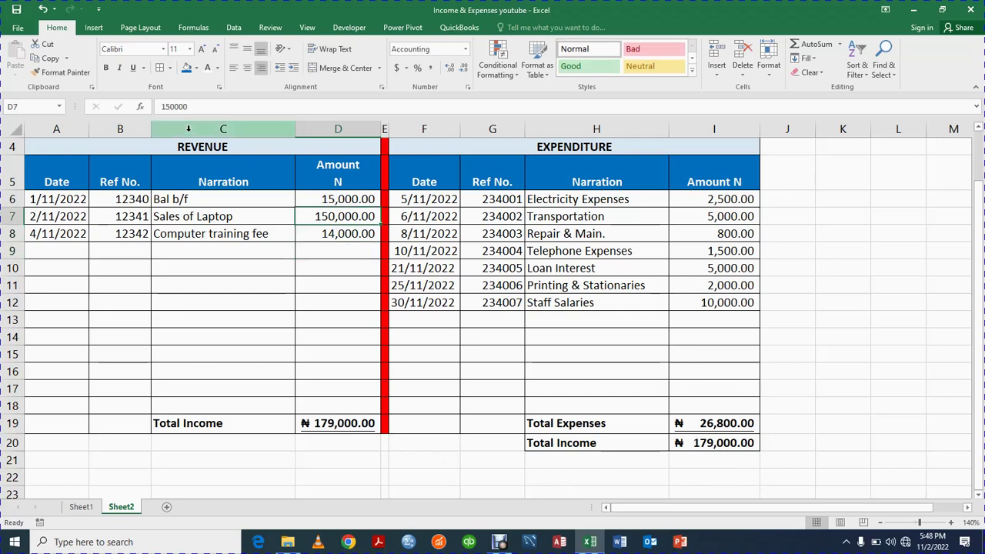
pyautogui.click(166, 107)
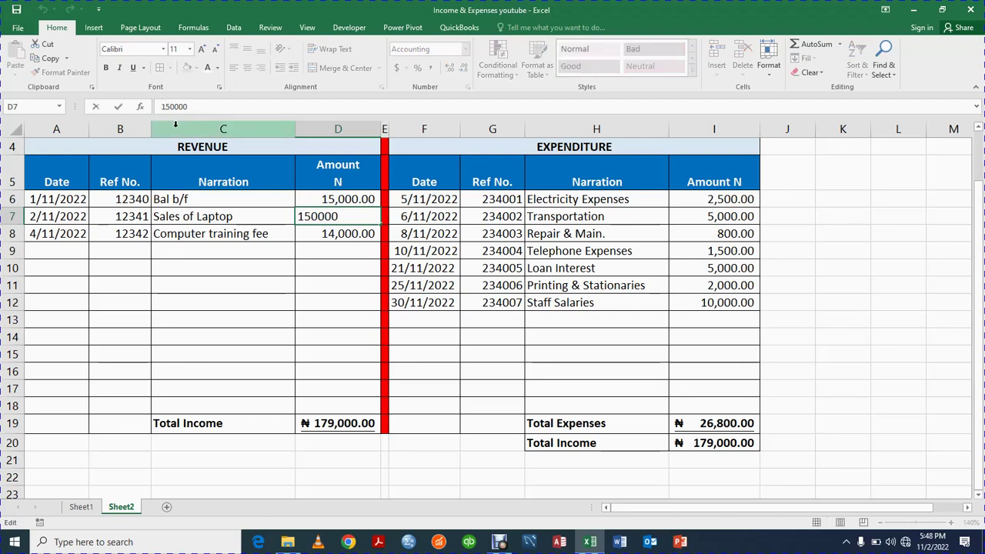
pyautogui.press('BackSpace')
pyautogui.write('2')
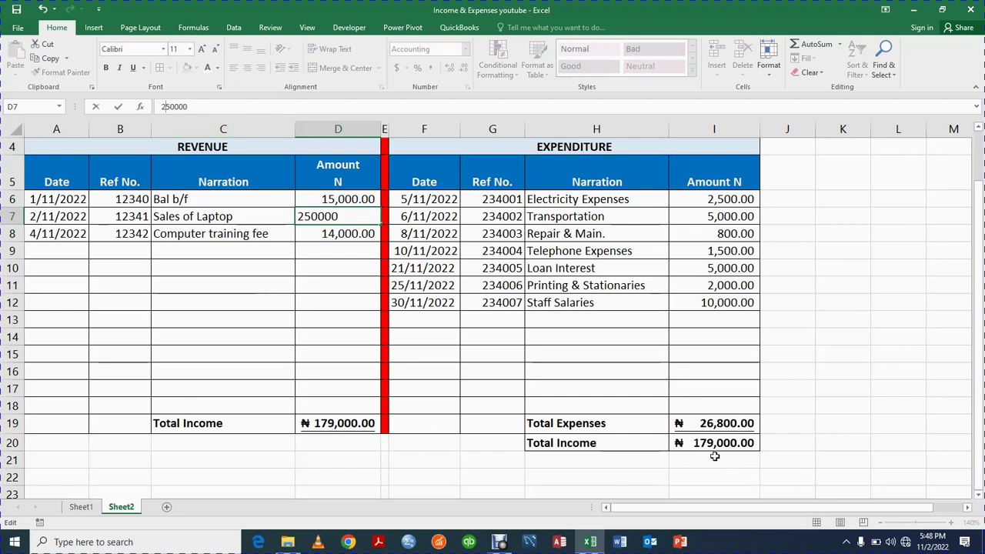
pyautogui.press('Return')
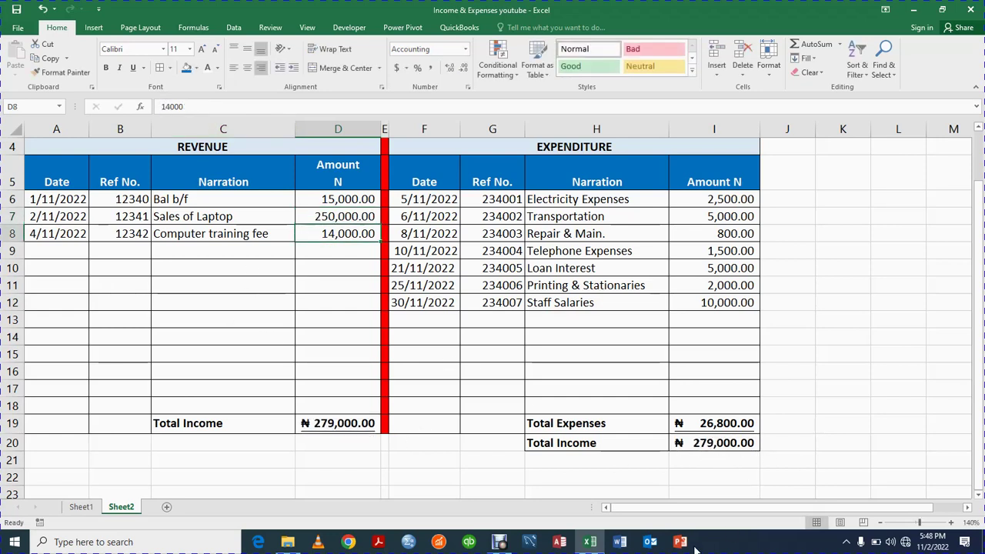
pyautogui.scroll(-2, 653, 341)
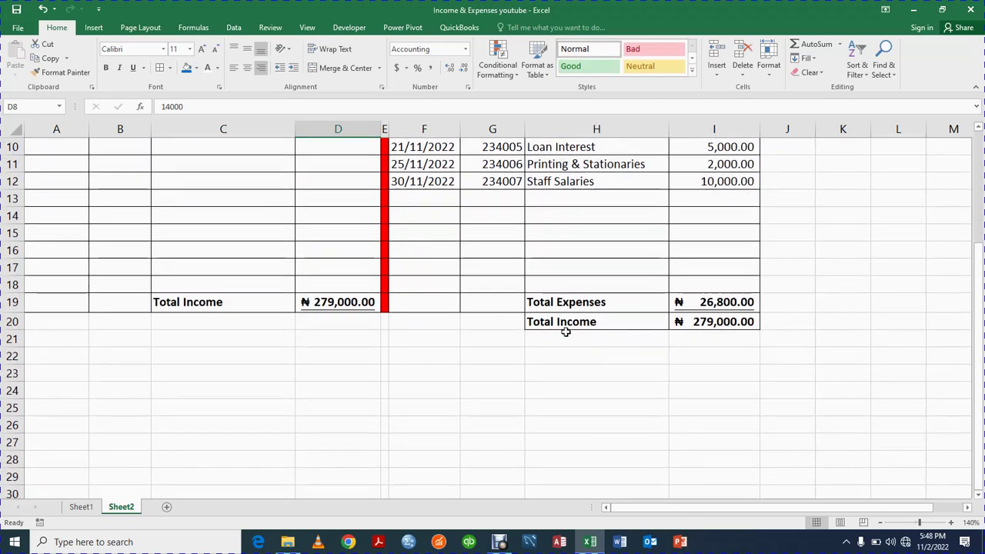
pyautogui.moveTo(477, 274); pyautogui.dragTo(569, 274)
pyautogui.click(584, 346)
pyautogui.click(708, 338)
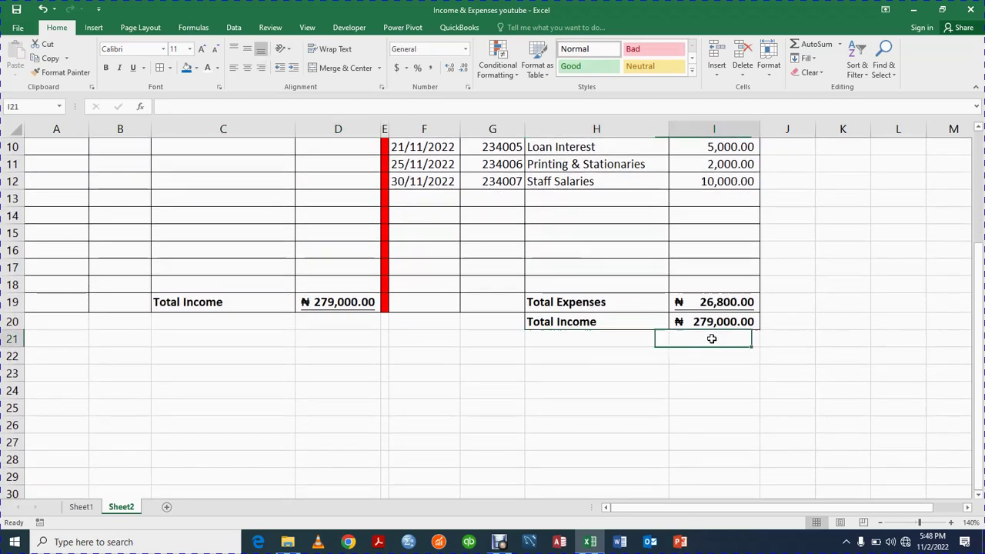
pyautogui.click(598, 336)
pyautogui.click(728, 341)
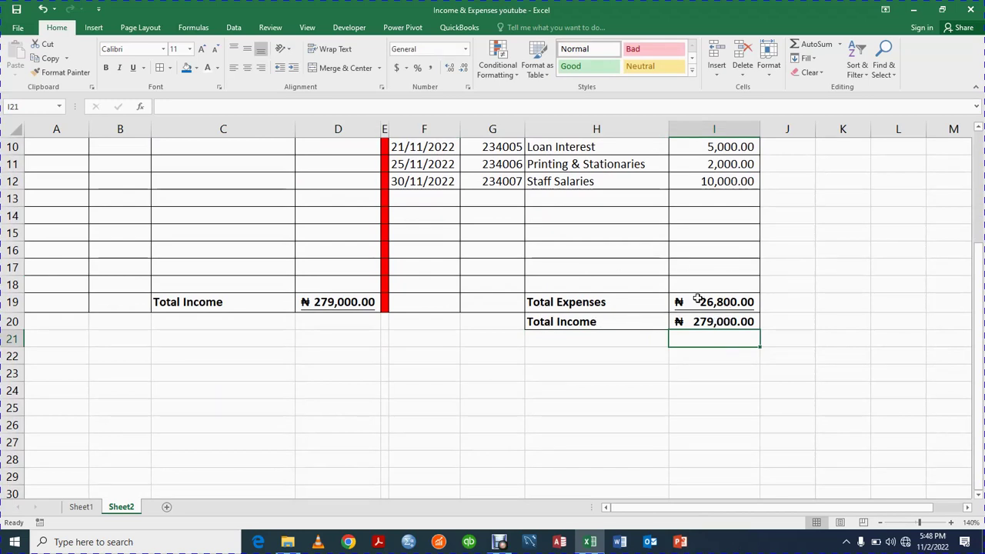
# Enter the explanatory note "income >expenses = surplus" in J18, next to the expenditure table
pyautogui.click(809, 281)
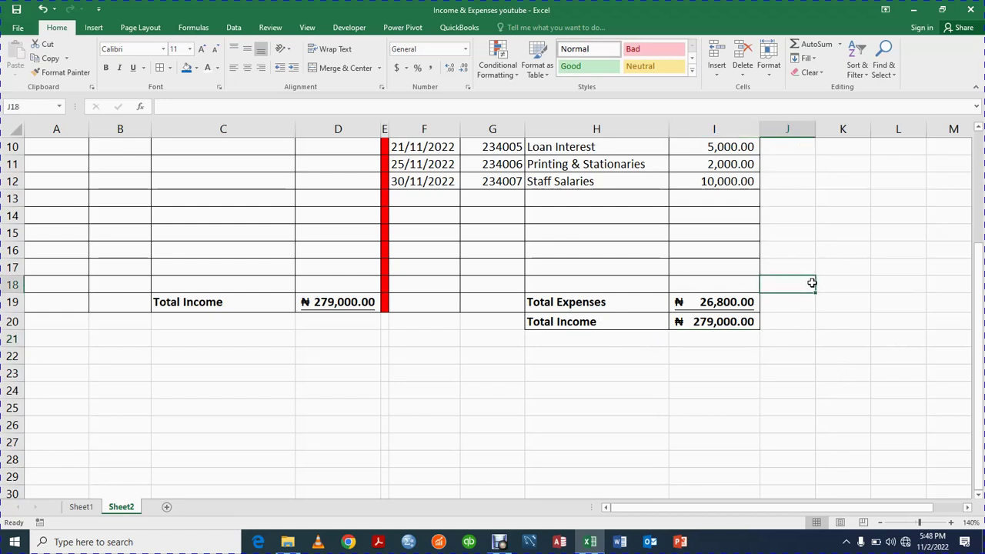
pyautogui.write('incom')
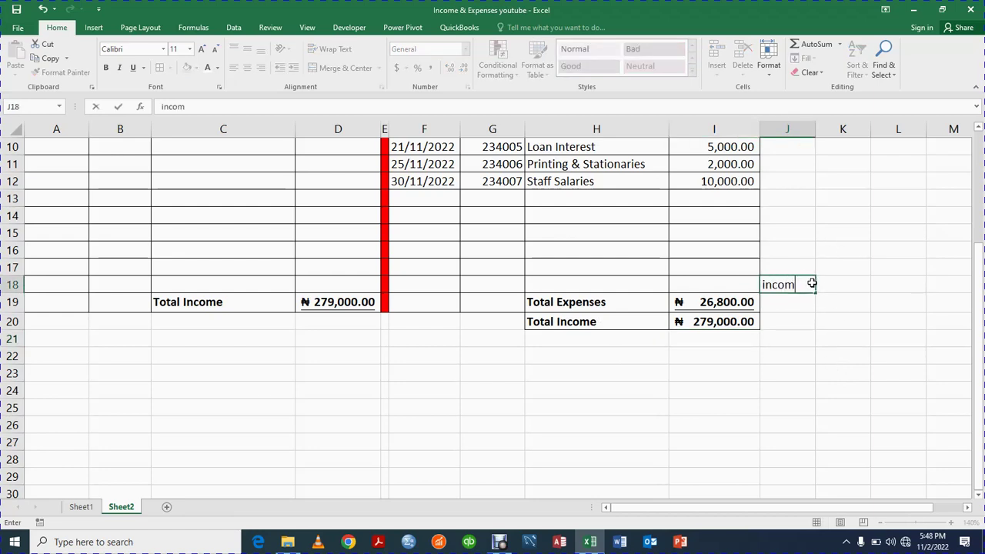
pyautogui.write('e >expenses')
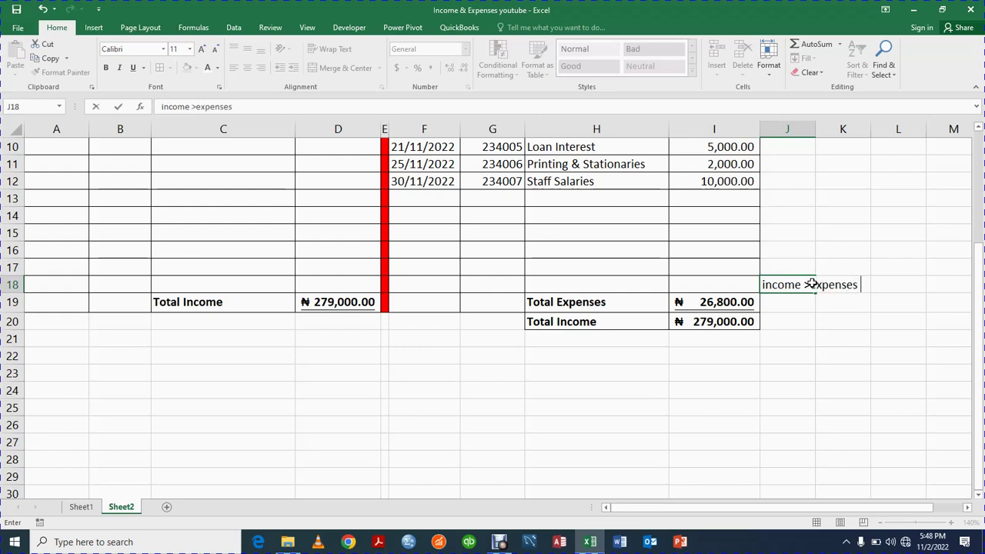
pyautogui.write(' = surplus')
pyautogui.press('Return')
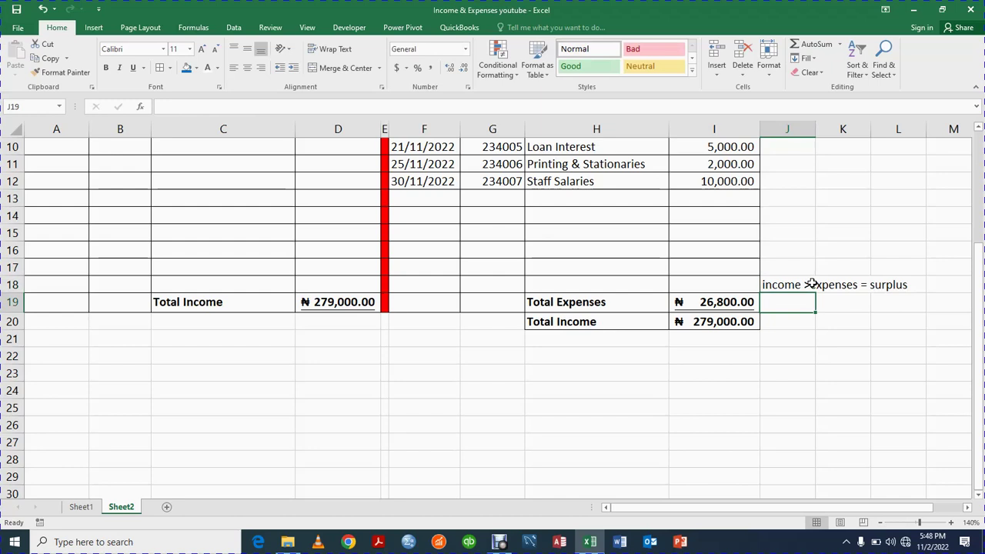
# Enter the explanatory note "income <expenses= deficit" in J19, below the surplus note
pyautogui.write('income')
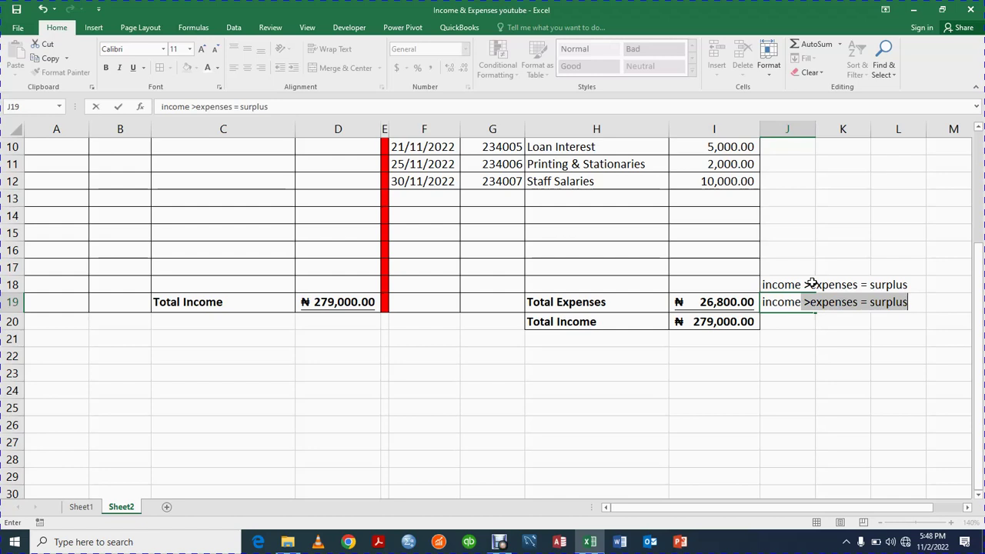
pyautogui.press('BackSpace')
pyautogui.press('BackSpace')
pyautogui.write('<')
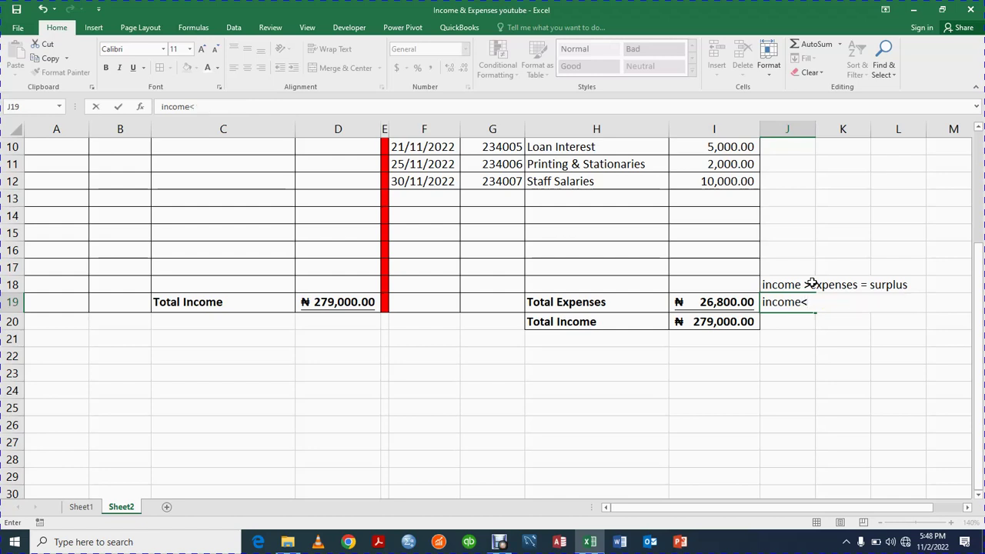
pyautogui.write('expenses= ')
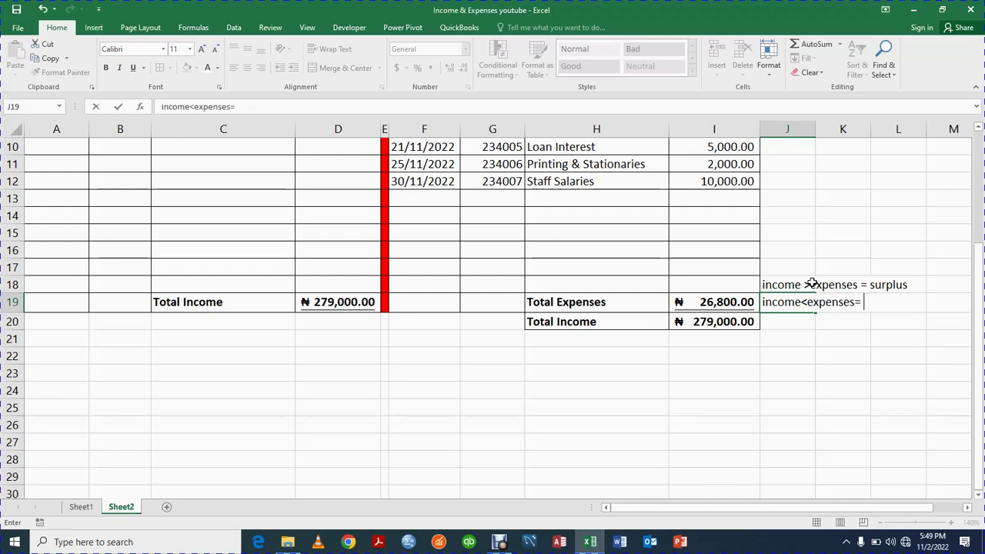
pyautogui.write('deficit')
pyautogui.press('Return')
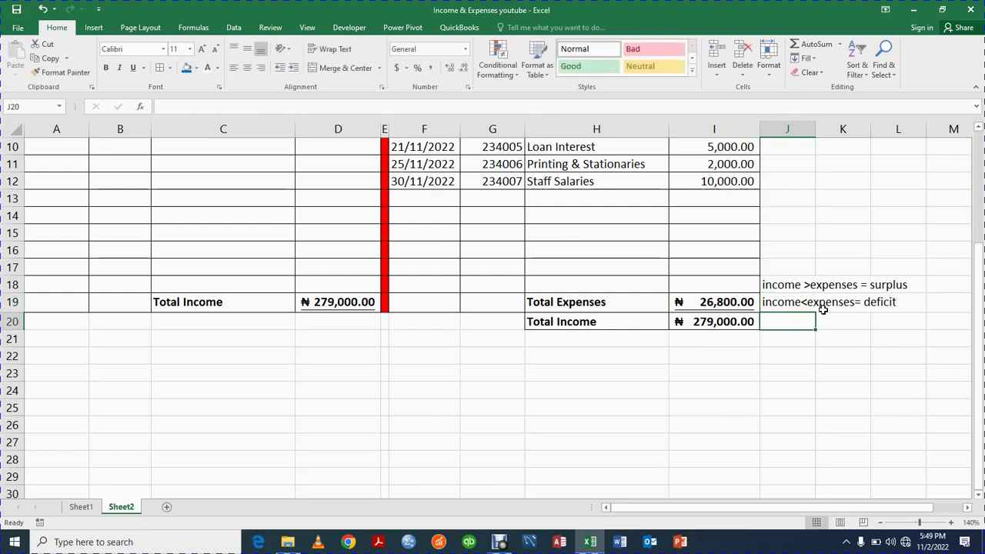
pyautogui.click(784, 303)
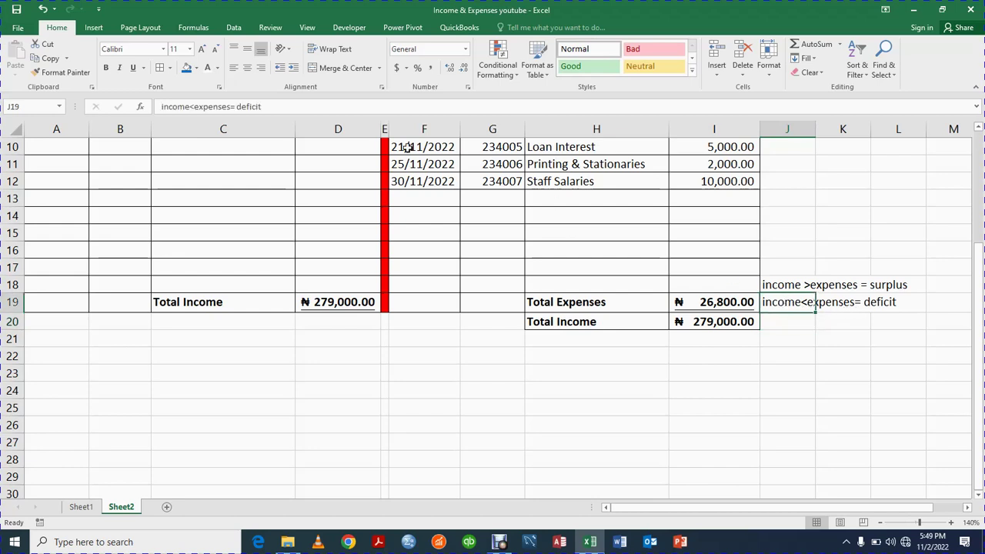
pyautogui.click(191, 107)
pyautogui.press('Return')
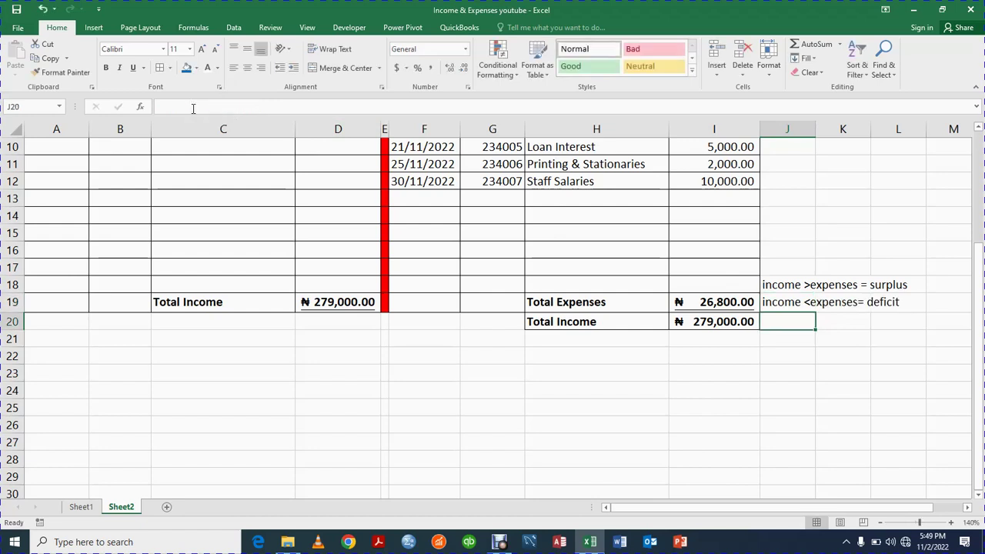
# Enter the formula =IF(I20>I19,"Surplus","Deficit") in H21 below the Total Income label and make the cell bold
pyautogui.click(563, 339)
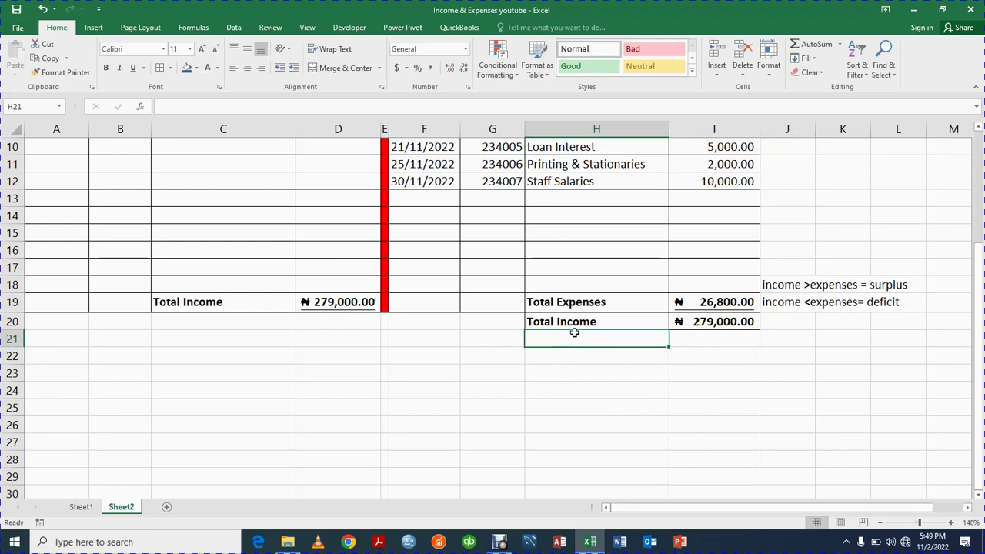
pyautogui.write('=')
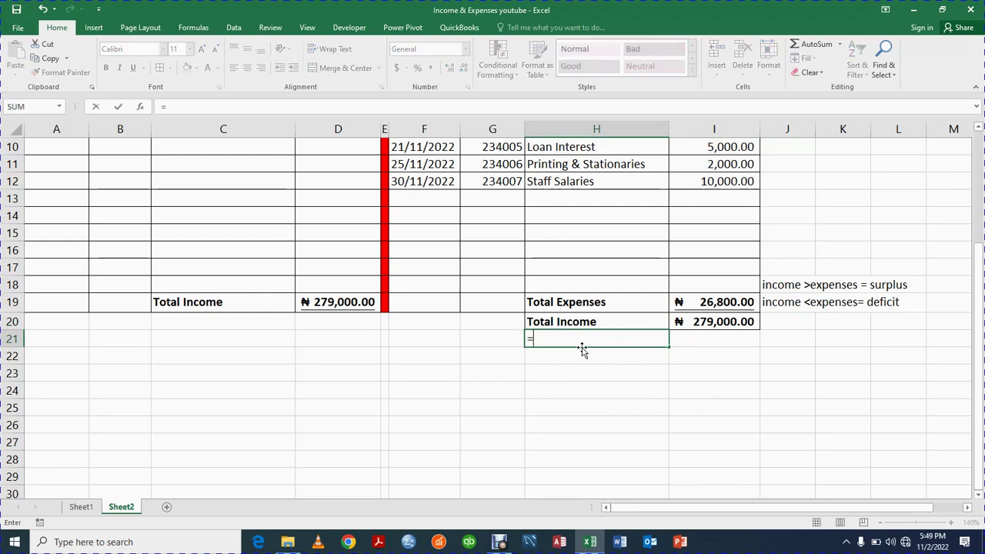
pyautogui.write('if')
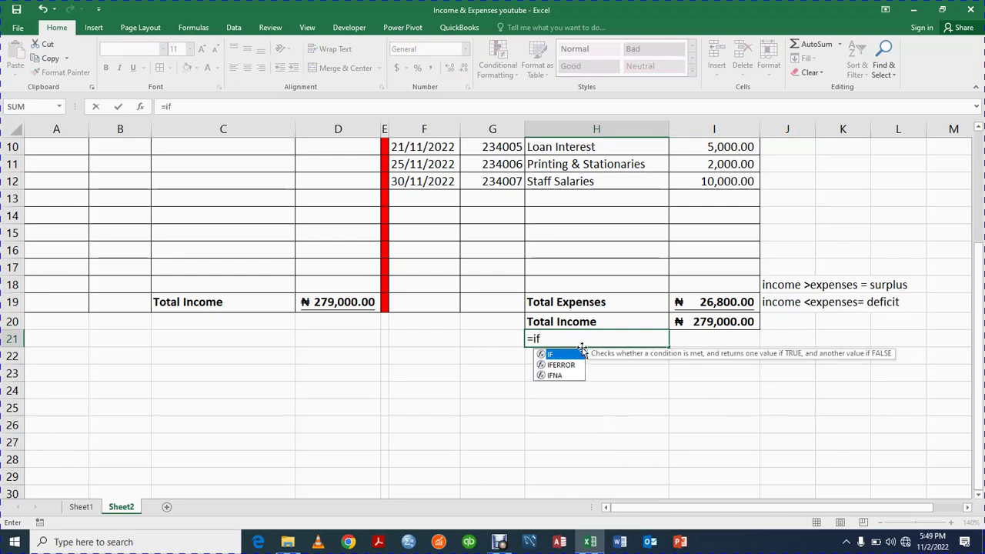
pyautogui.press('BackSpace')
pyautogui.press('BackSpace')
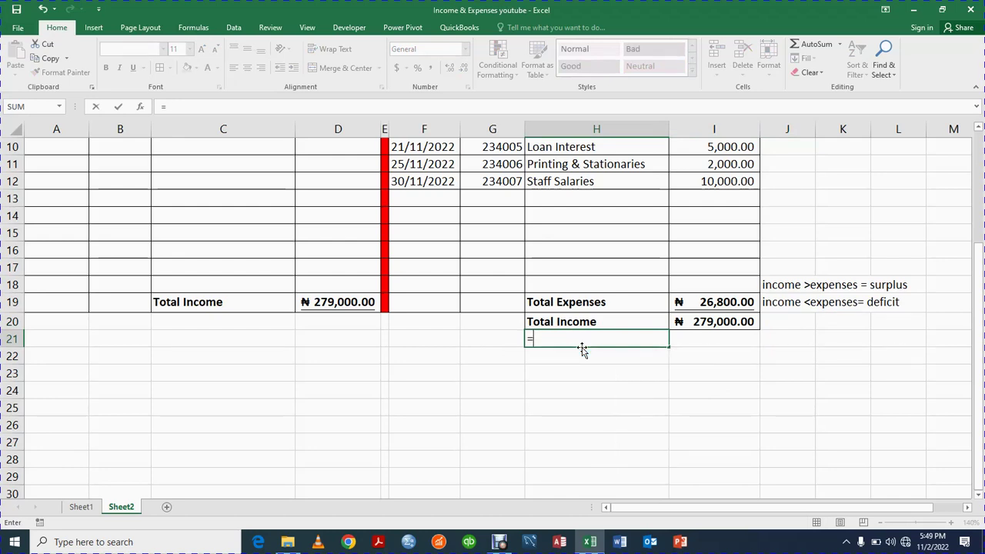
pyautogui.write('IF')
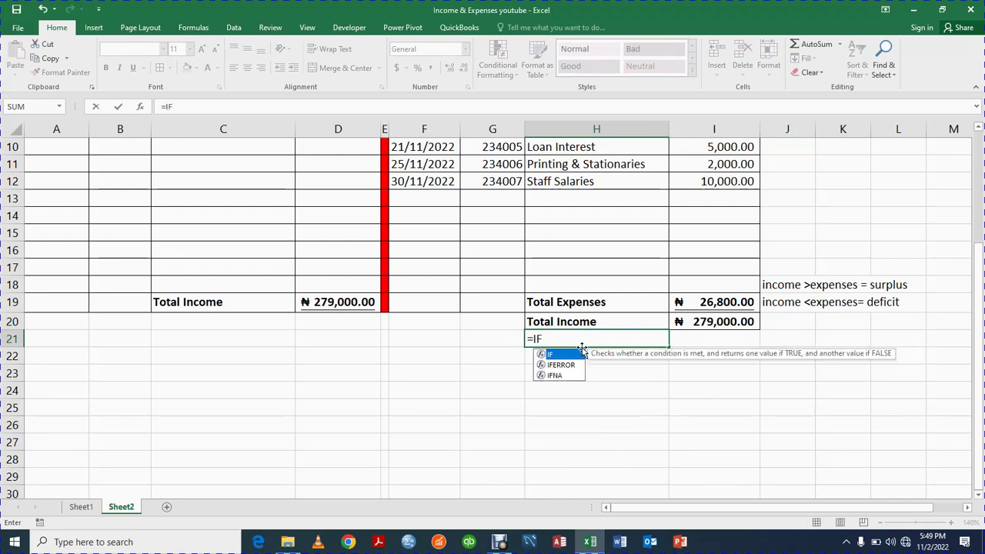
pyautogui.write('(')
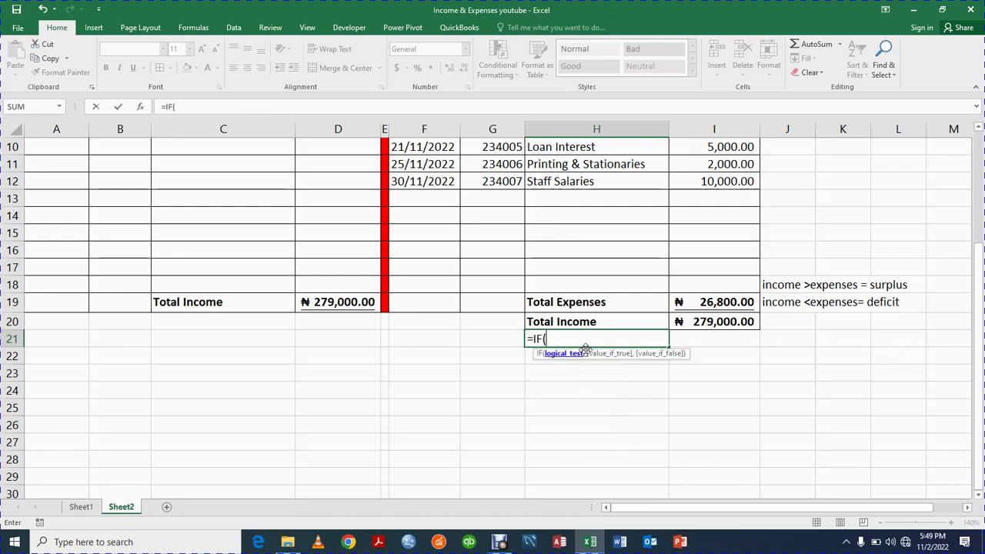
pyautogui.click(714, 322)
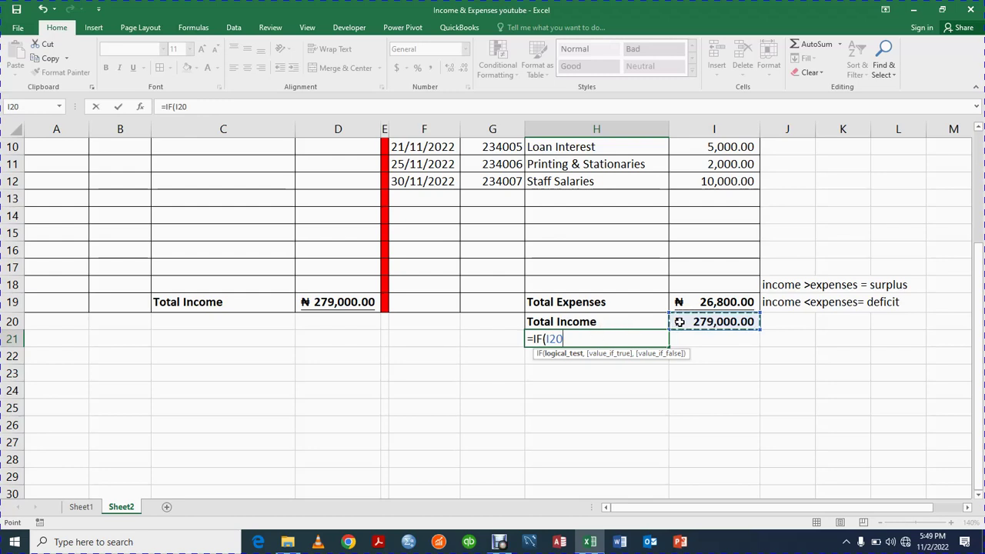
pyautogui.write('>')
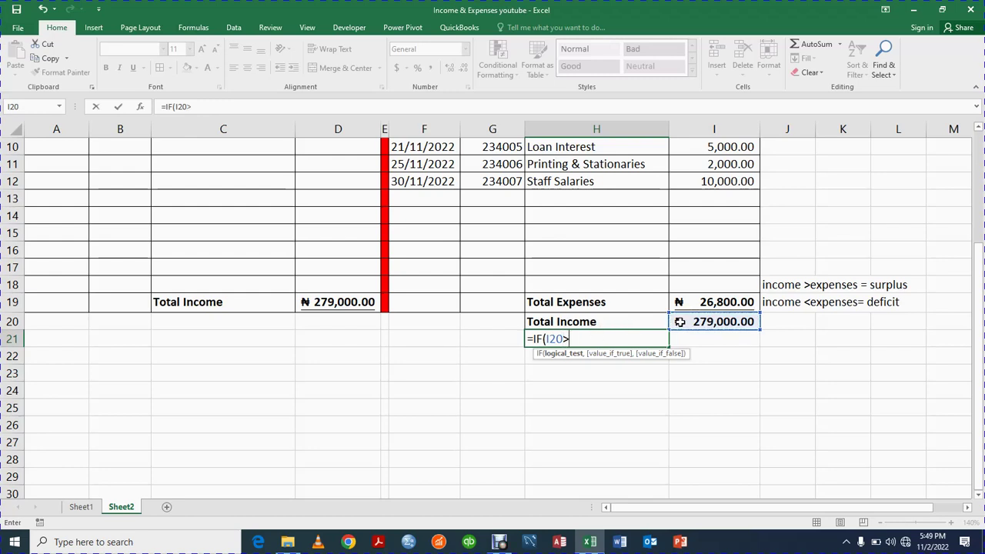
pyautogui.click(729, 305)
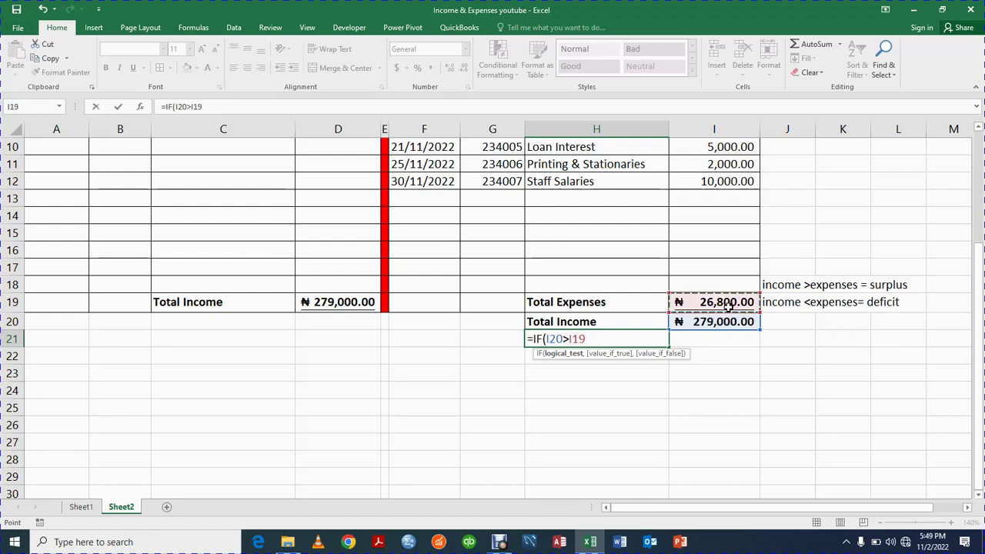
pyautogui.write(',')
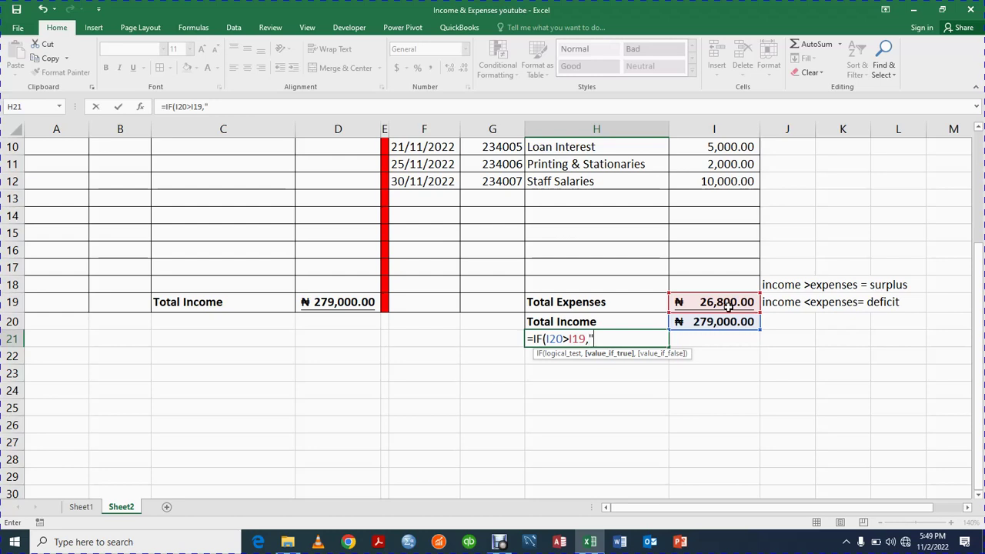
pyautogui.write('"Surplus","d')
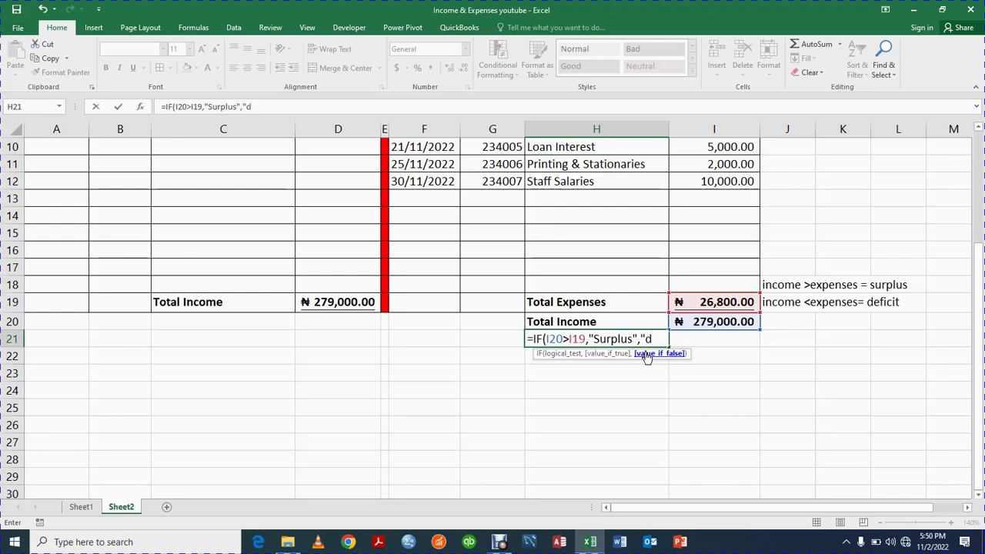
pyautogui.press('BackSpace')
pyautogui.write('Deficit')
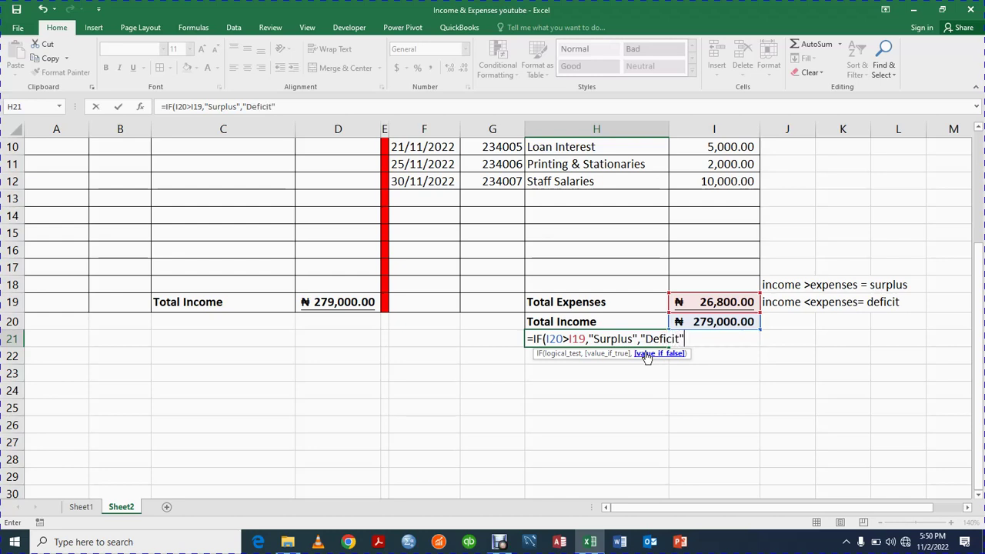
pyautogui.write('")')
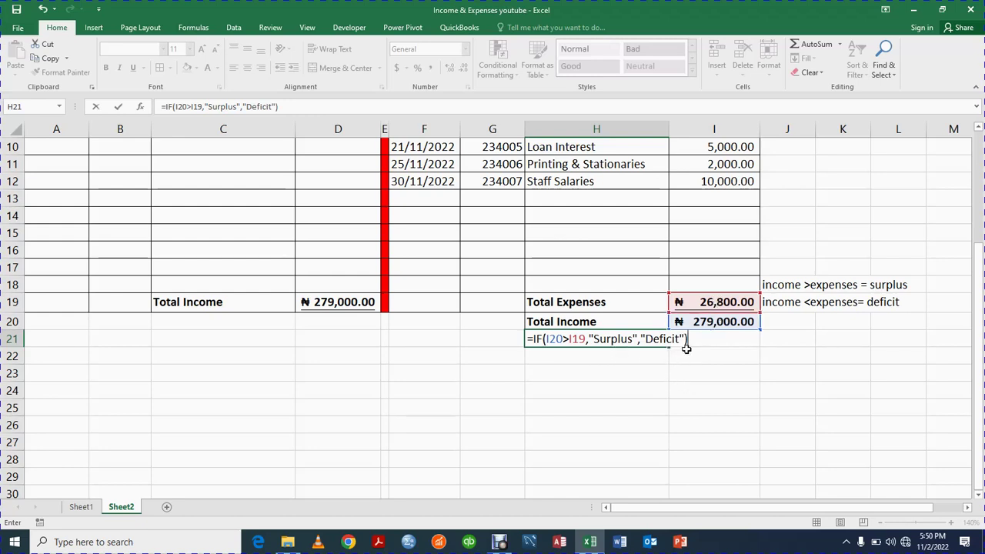
pyautogui.press('Return')
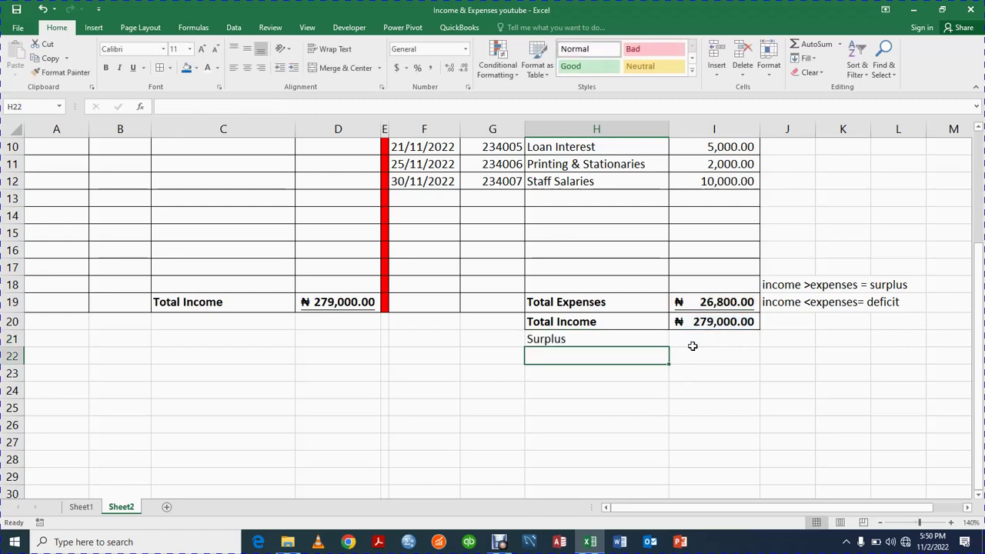
pyautogui.click(618, 342)
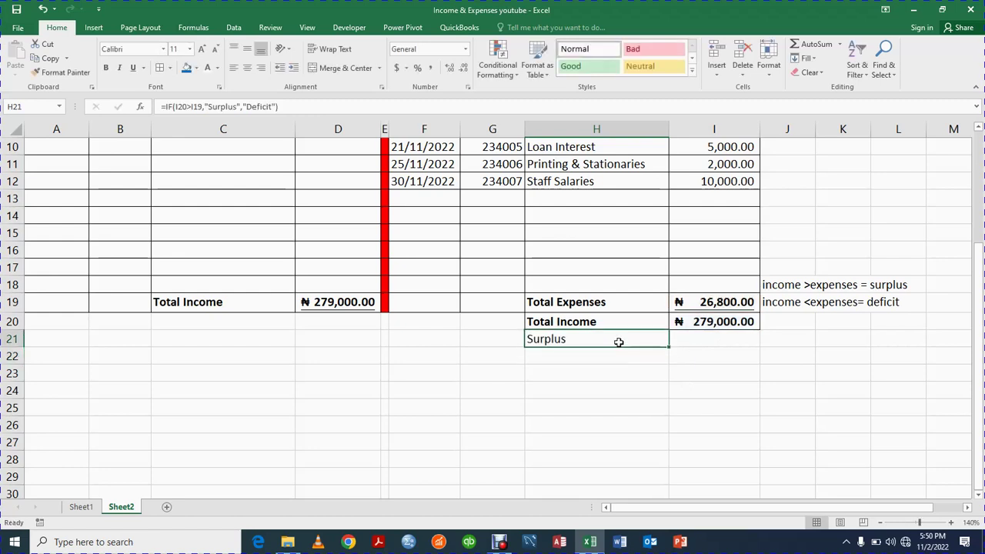
pyautogui.click(106, 68)
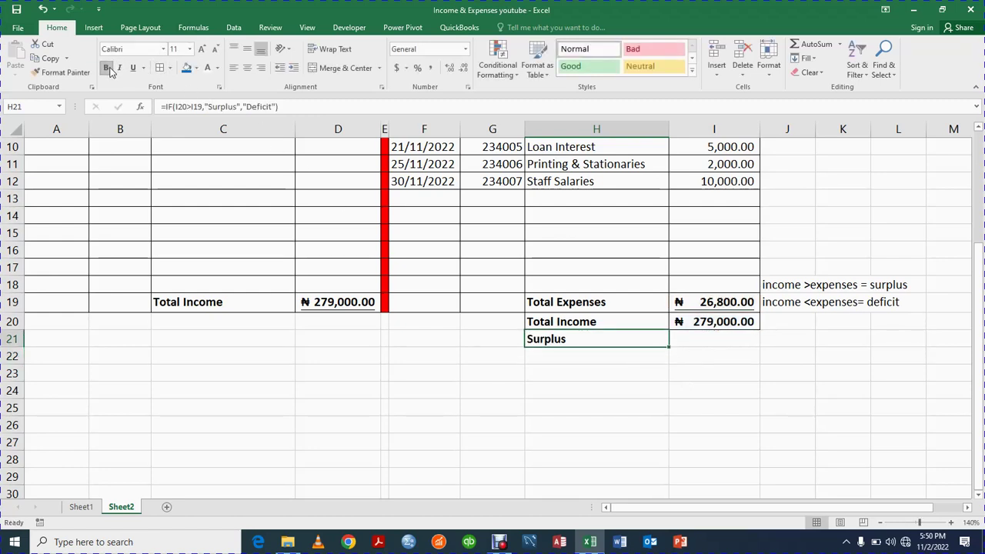
# Test the surplus or deficit label by entering 500000 as total expenses in I19, and undo that entry
pyautogui.click(709, 346)
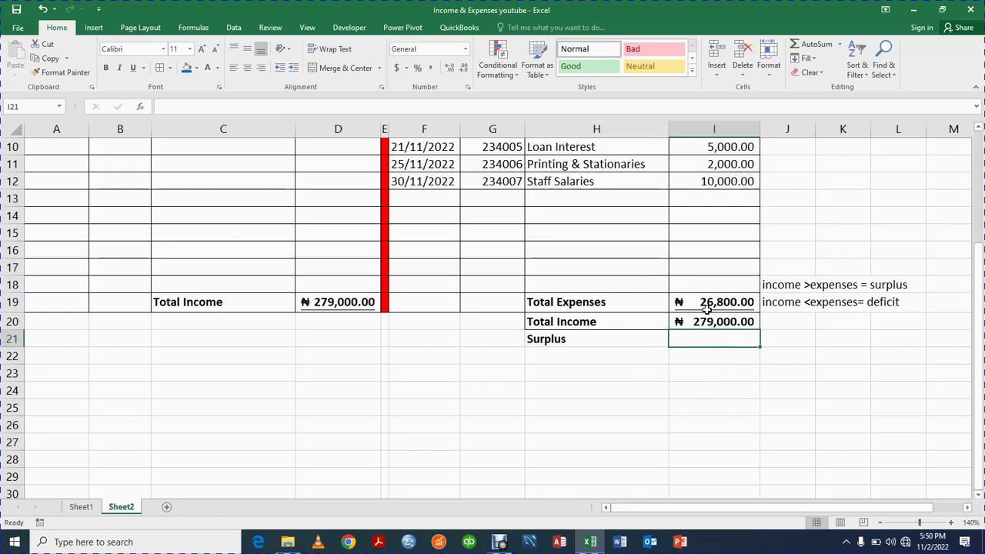
pyautogui.click(705, 304)
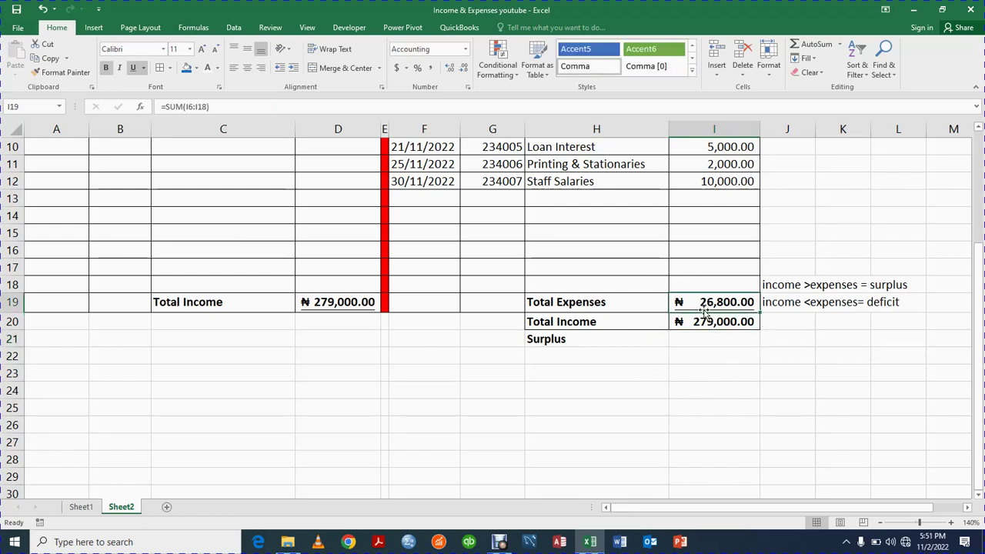
pyautogui.write('500000')
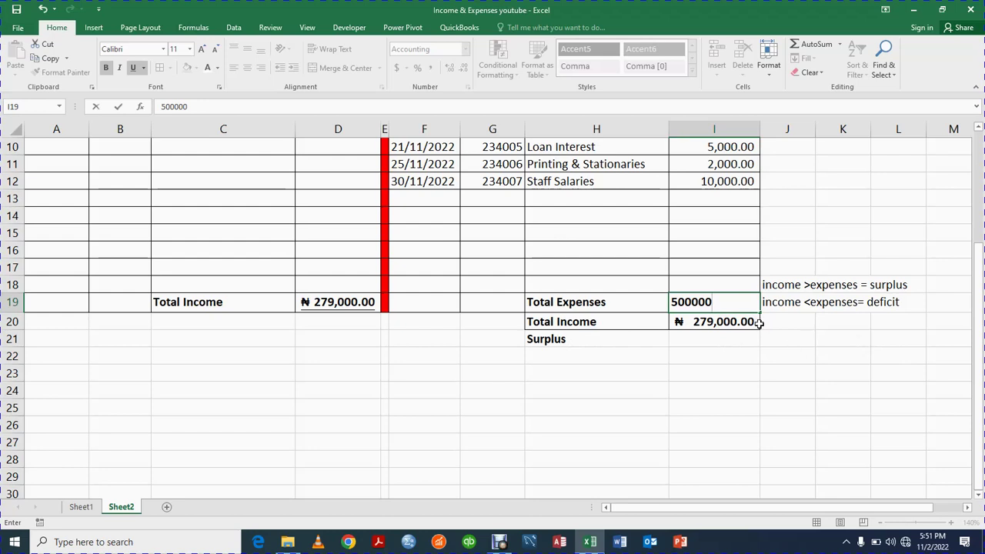
pyautogui.press('Return')
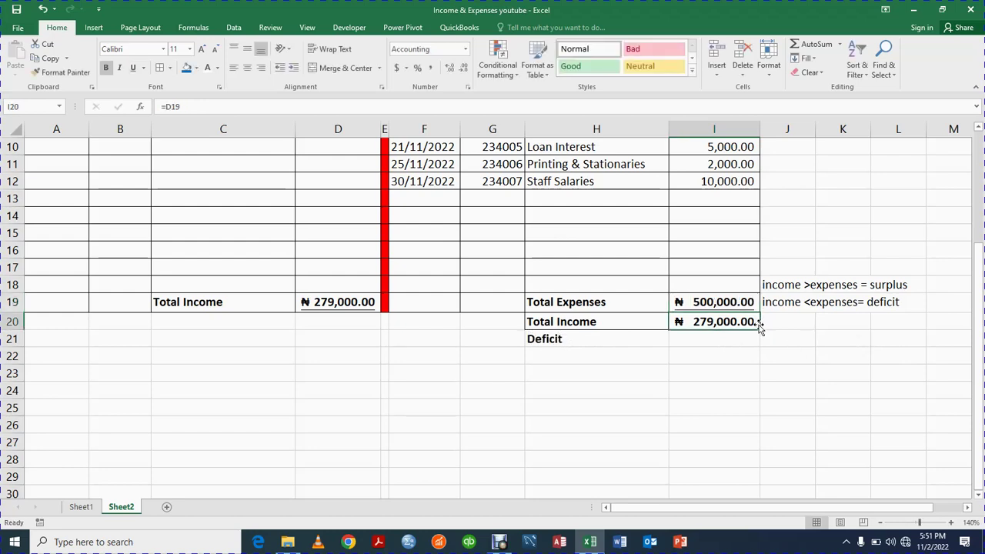
pyautogui.hotkey('ctrl', 'z')
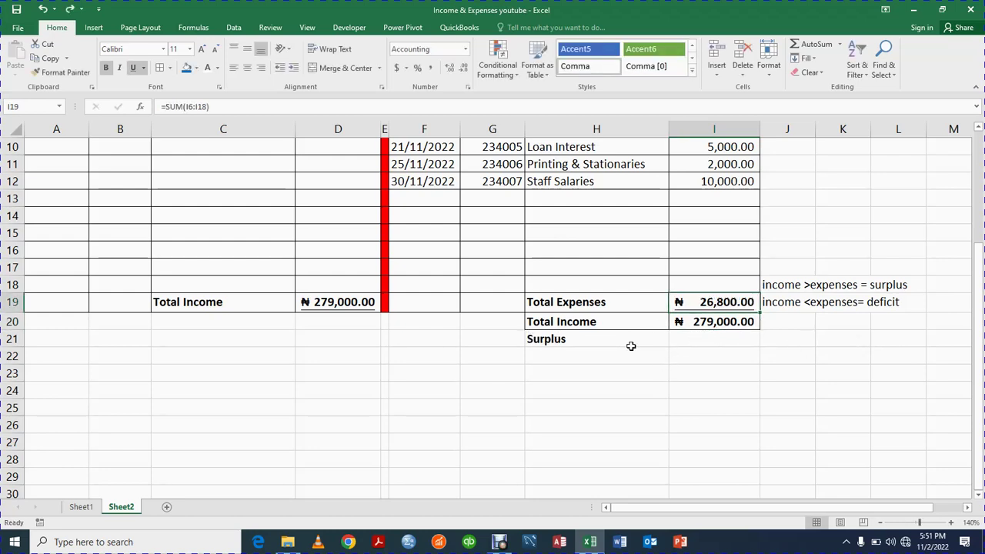
# Add borders to cells H21:I21 and underline the Total Income amount in I20
pyautogui.moveTo(593, 343); pyautogui.dragTo(693, 337)
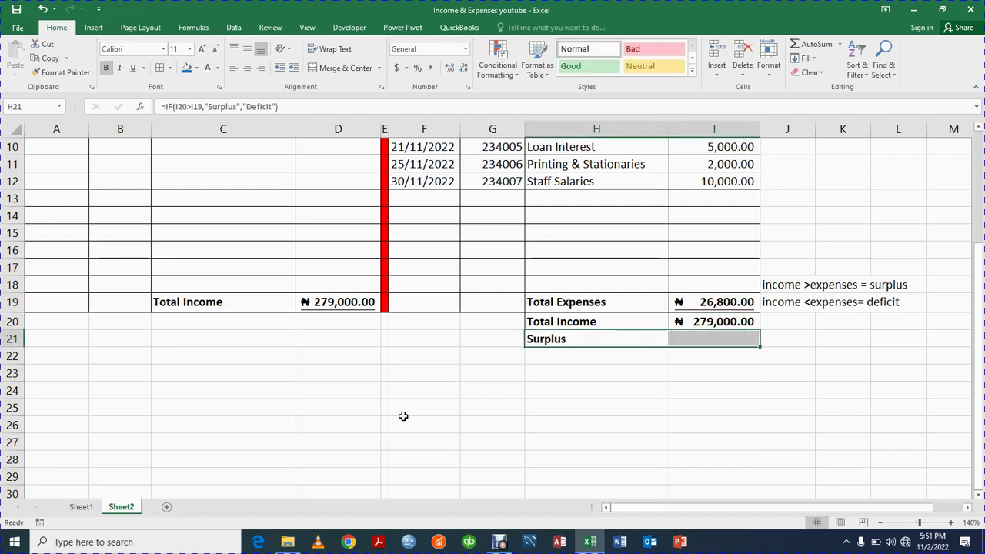
pyautogui.click(538, 439)
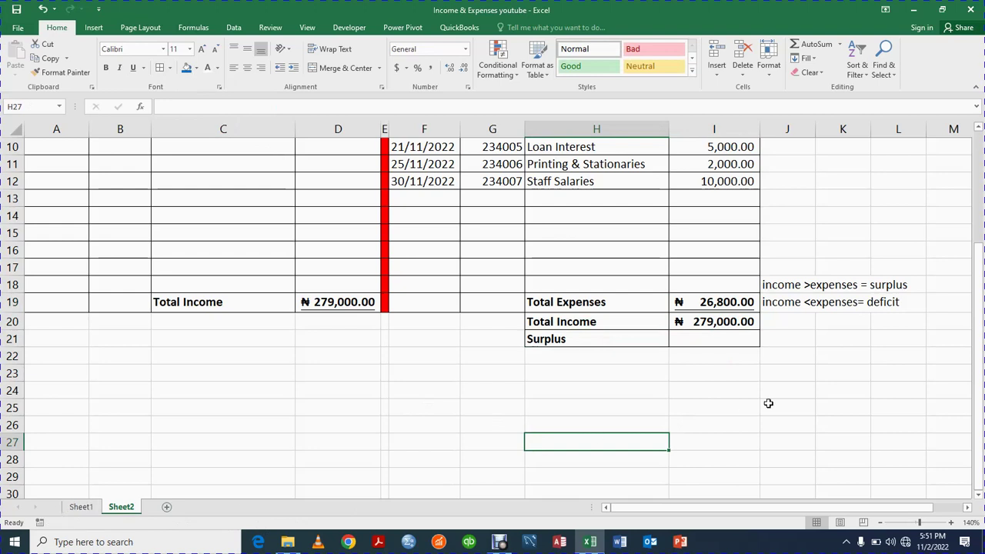
pyautogui.click(701, 342)
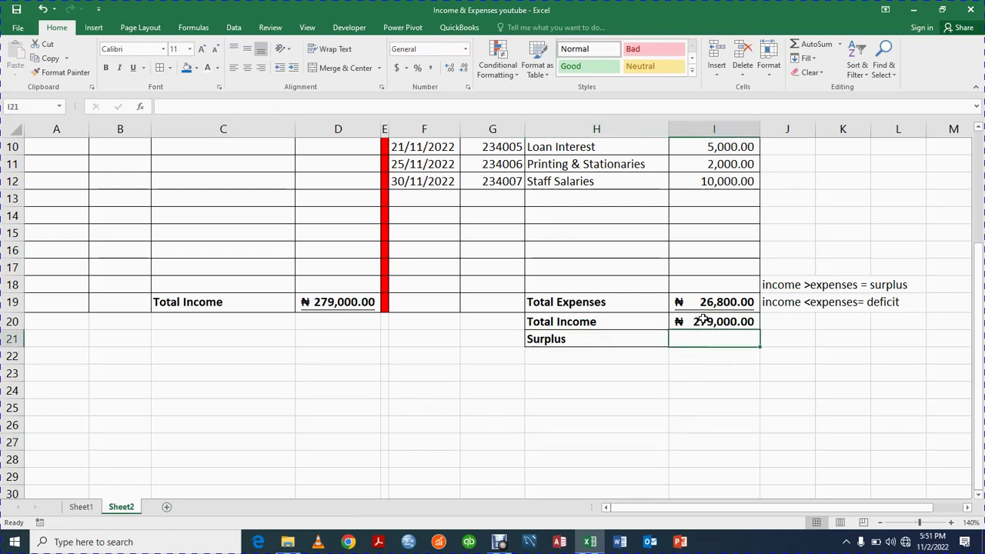
pyautogui.click(703, 323)
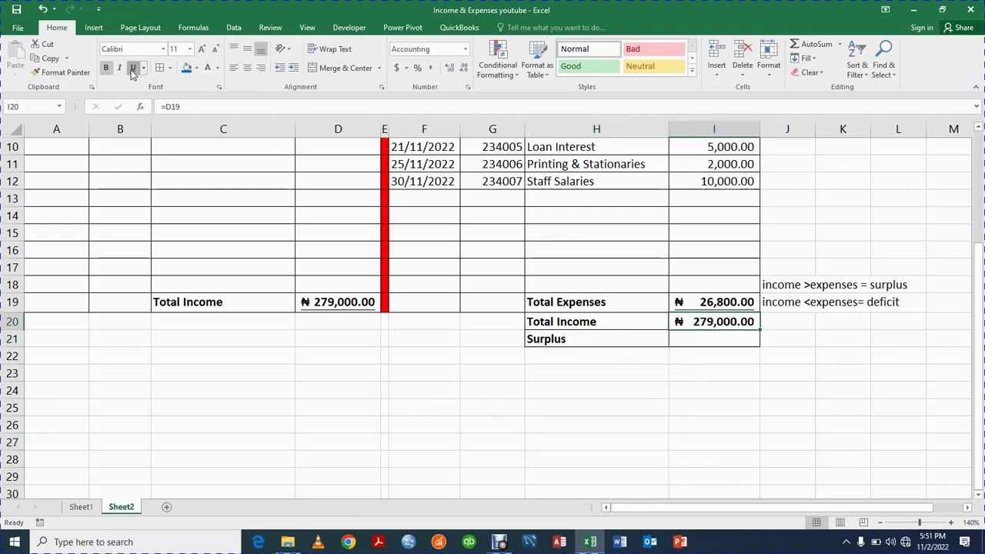
pyautogui.click(729, 428)
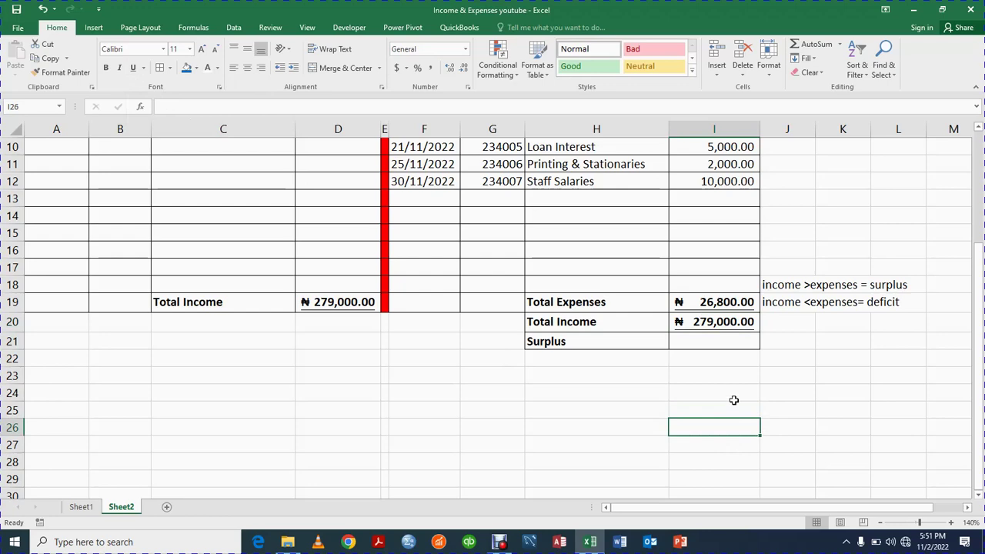
pyautogui.click(717, 344)
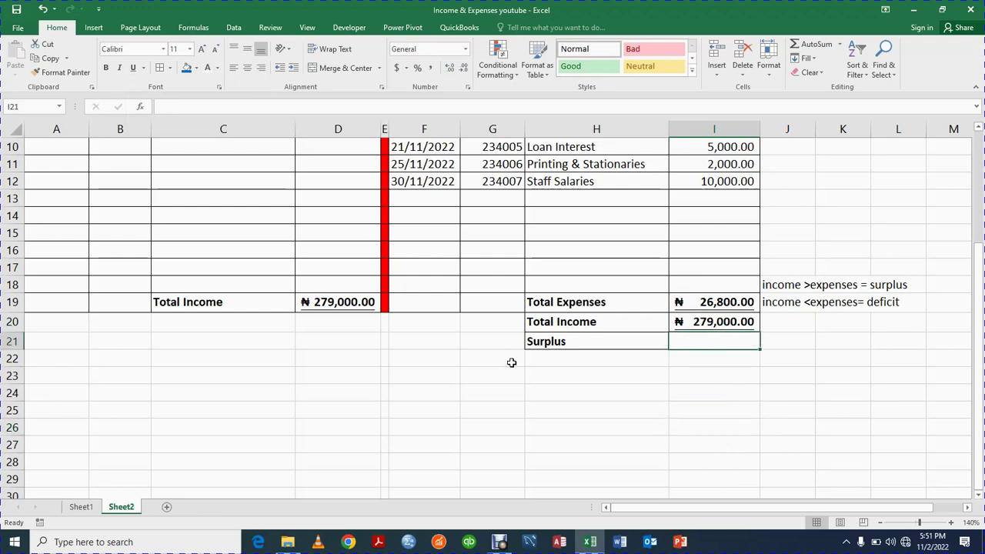
# Copy the TOTAL BALANCE FOR THE MONTH heading from Sheet1 and paste only its value into B23 on Sheet2
pyautogui.click(80, 507)
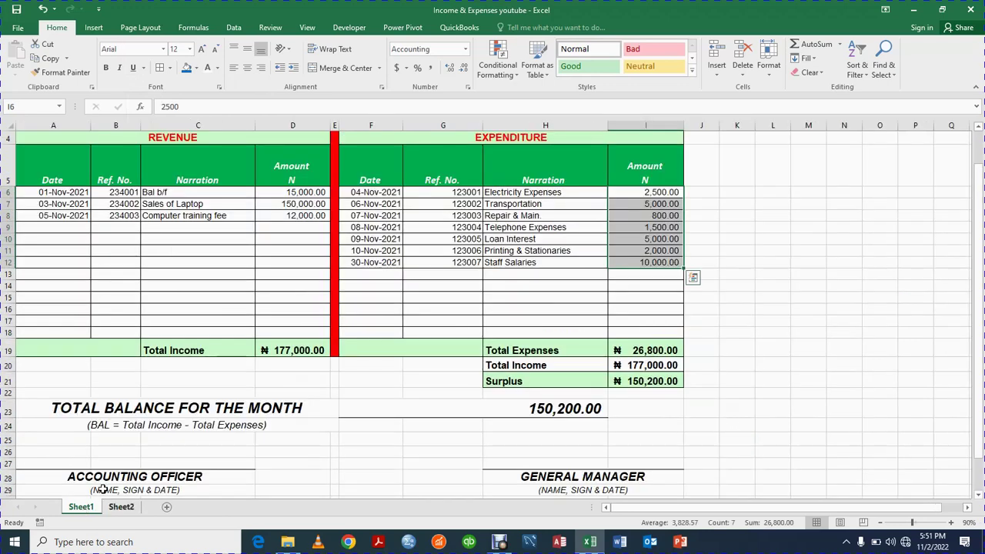
pyautogui.click(90, 408)
pyautogui.hotkey('ctrl', 'c')
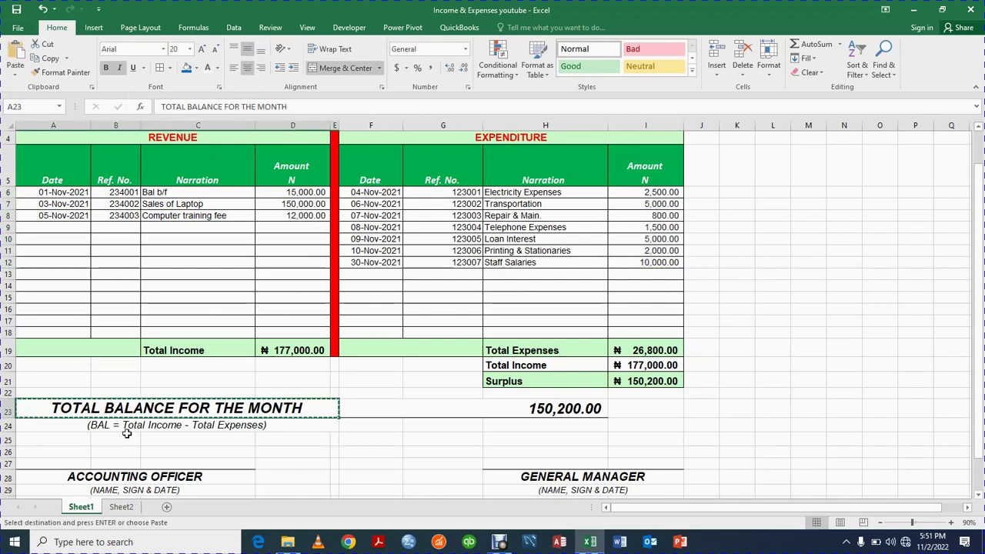
pyautogui.click(120, 507)
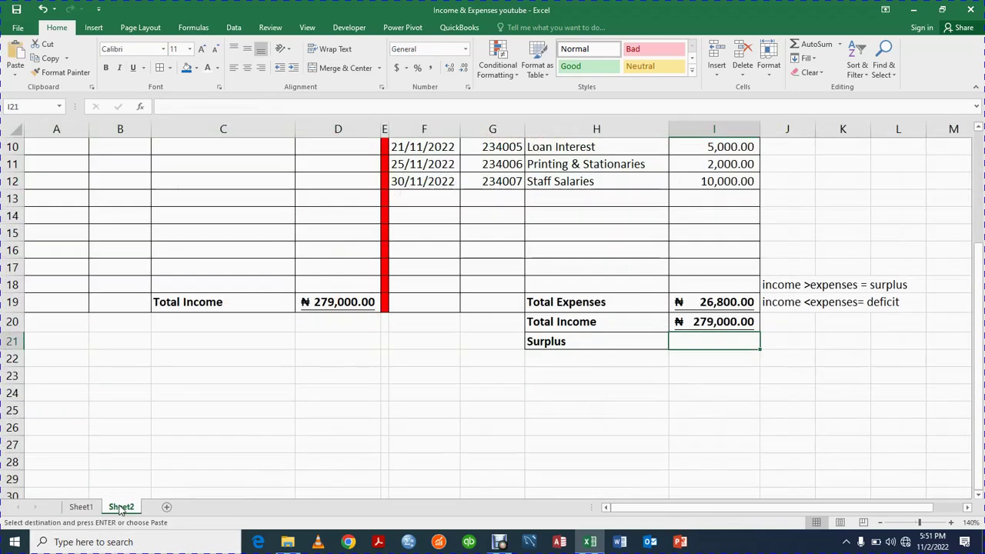
pyautogui.click(96, 376)
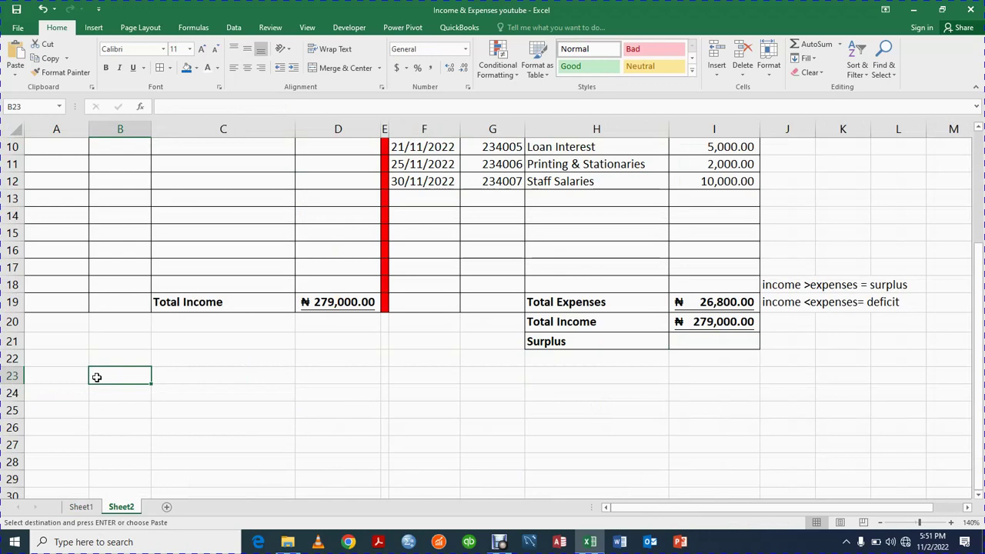
pyautogui.hotkey('ctrl', 'alt', 'v')
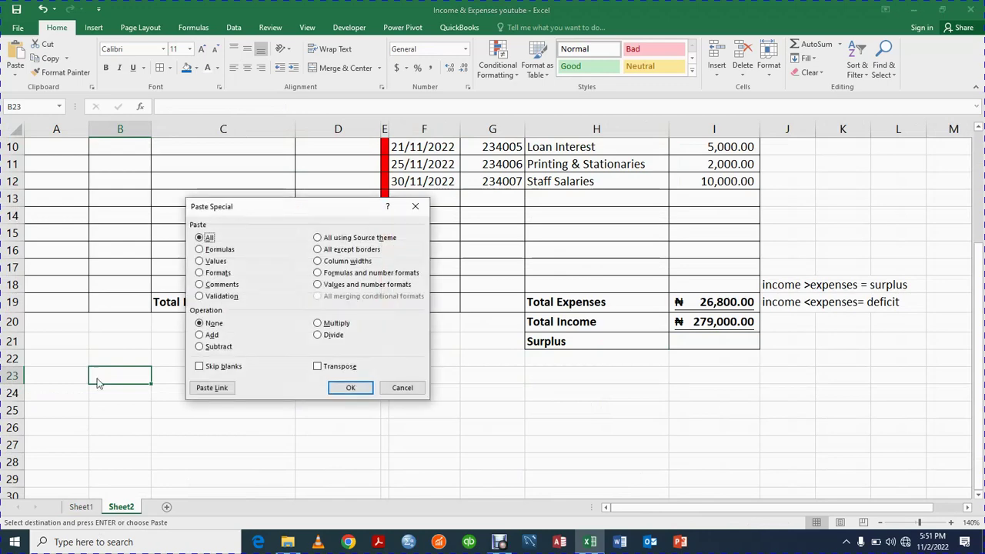
pyautogui.click(202, 262)
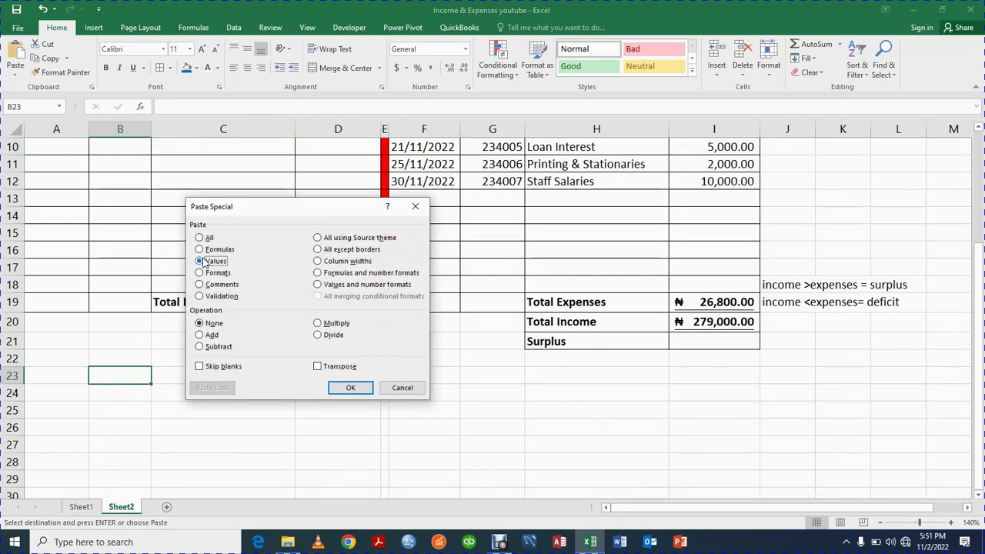
pyautogui.click(352, 388)
pyautogui.moveTo(231, 411); pyautogui.dragTo(222, 434)
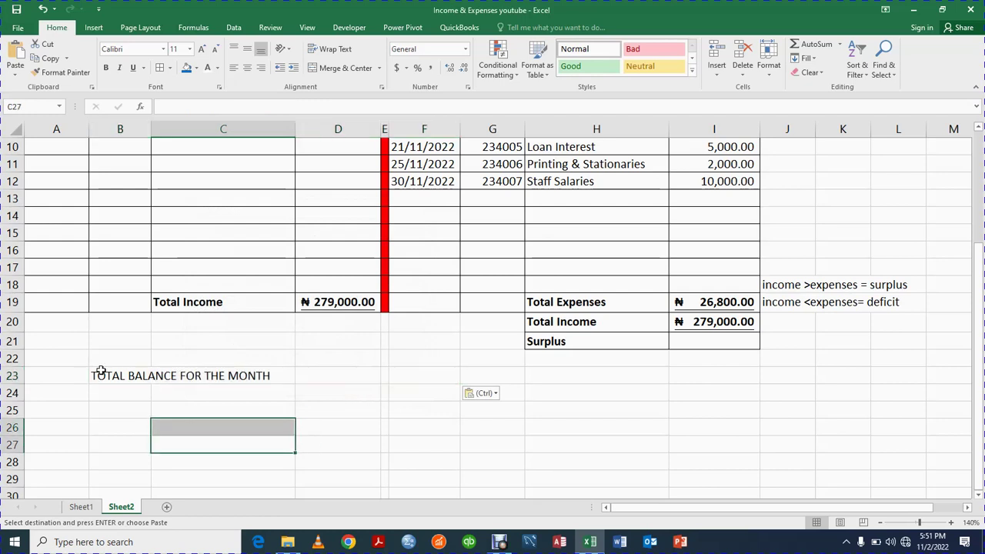
# Merge and center the heading across B23:C23 in bold italic at font size 12, and widen column B
pyautogui.moveTo(101, 374); pyautogui.dragTo(251, 379)
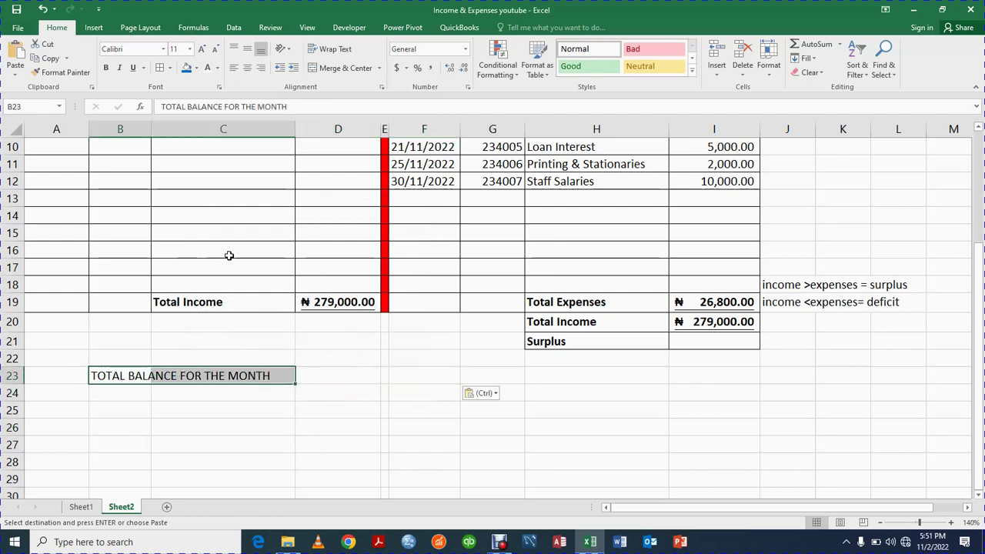
pyautogui.click(339, 69)
pyautogui.click(108, 68)
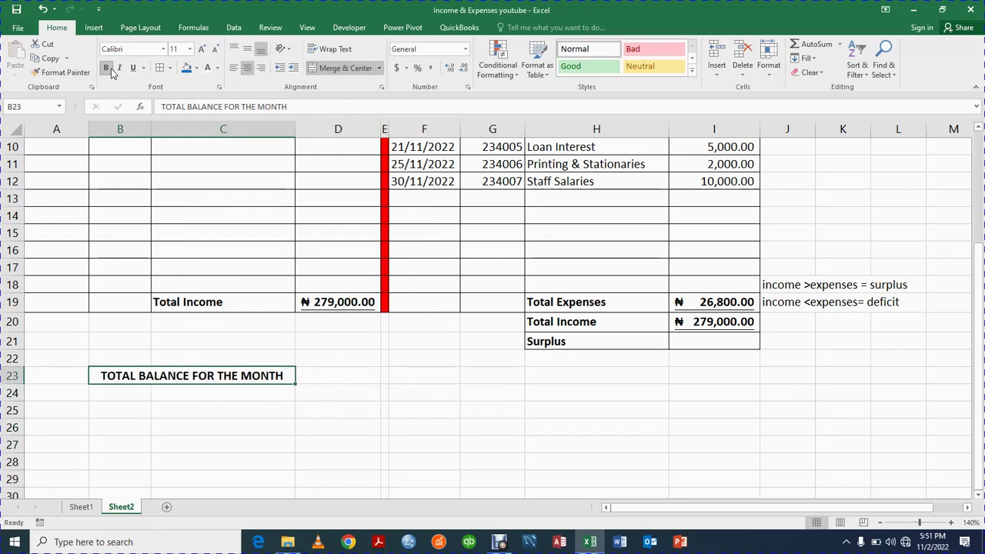
pyautogui.click(119, 68)
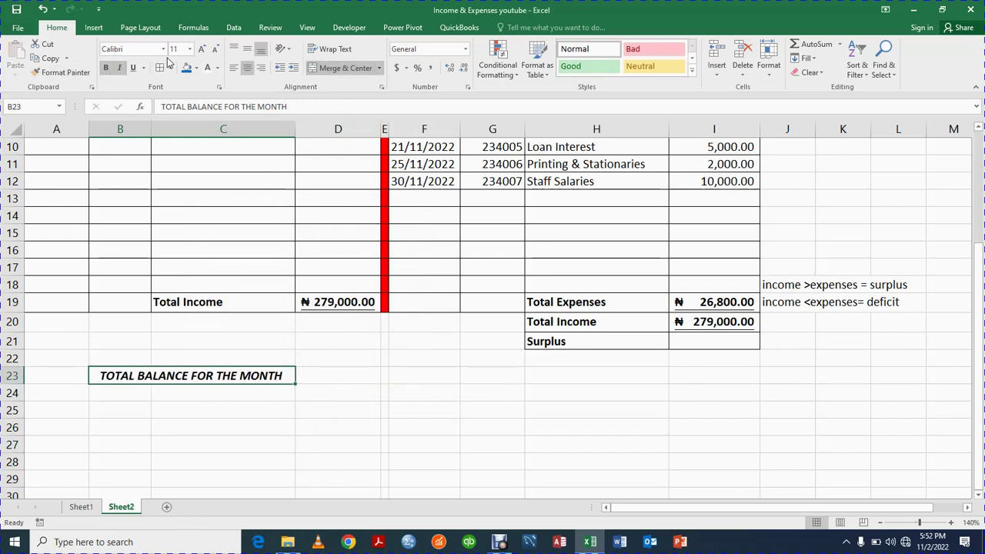
pyautogui.click(201, 49)
pyautogui.click(201, 48)
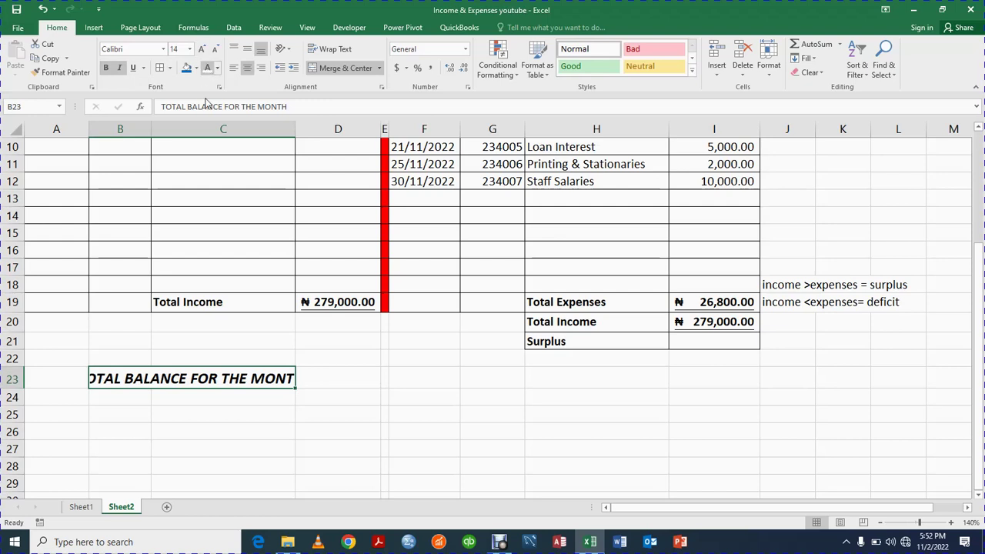
pyautogui.moveTo(153, 127); pyautogui.dragTo(174, 129)
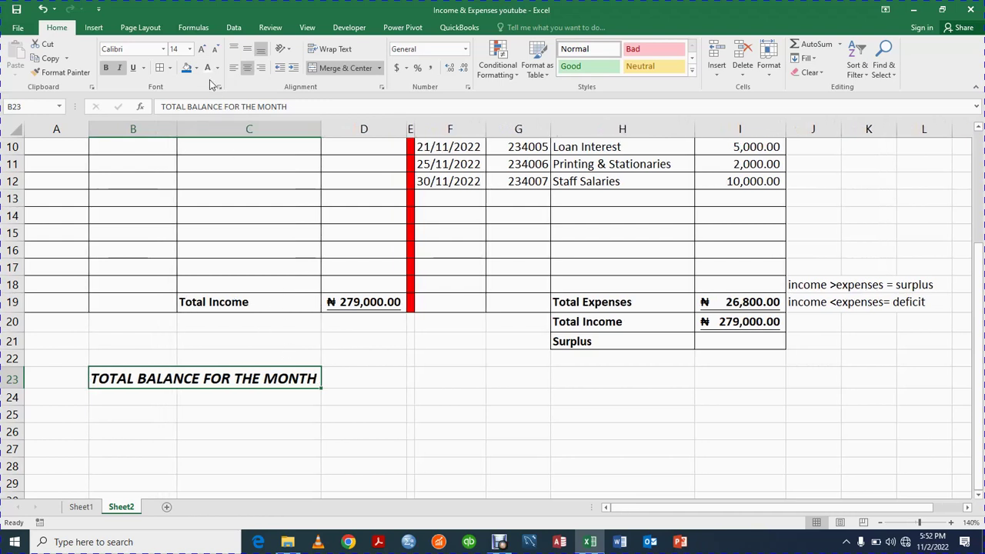
pyautogui.click(216, 49)
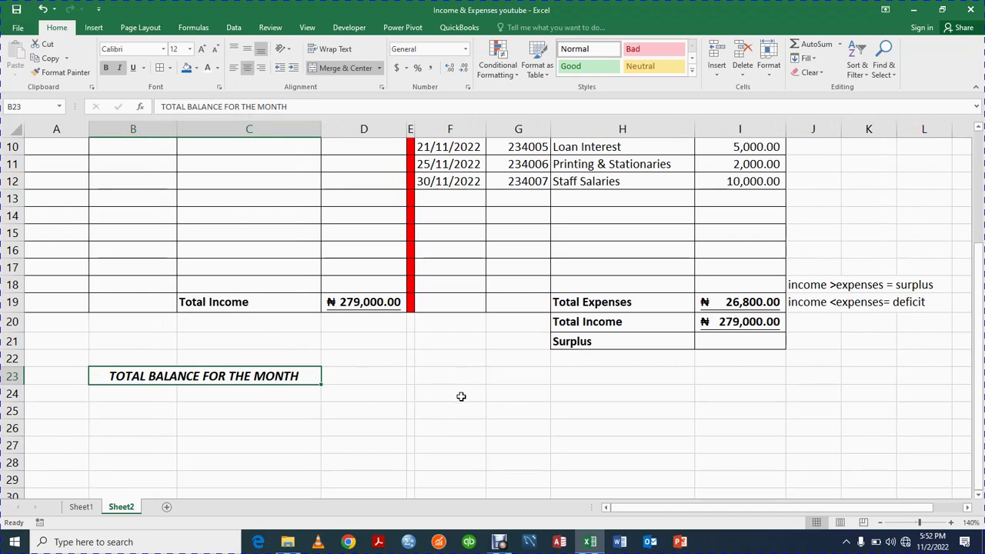
# Enter the formula =I20-I19 in I21 beside the Surplus label and make the amount bold
pyautogui.click(723, 343)
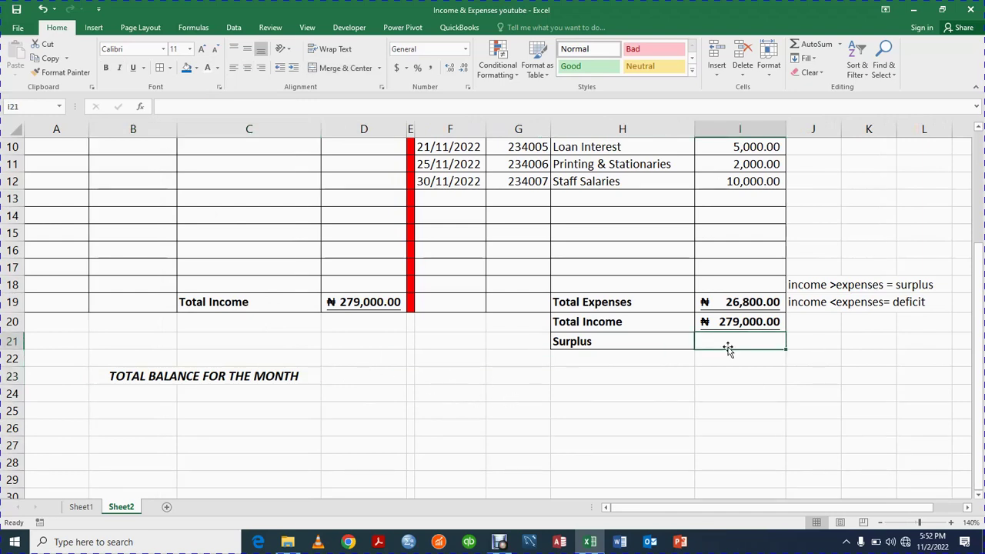
pyautogui.write('=')
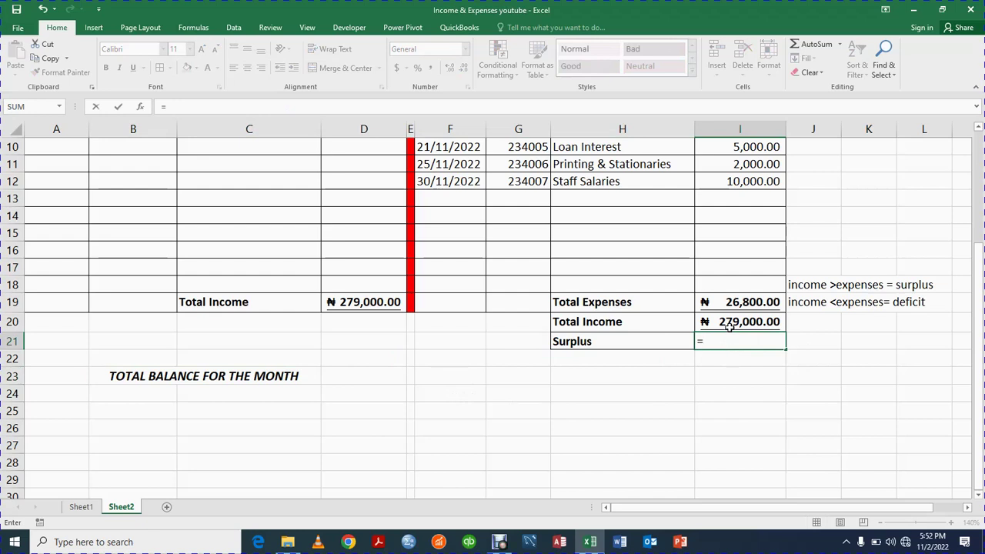
pyautogui.click(729, 322)
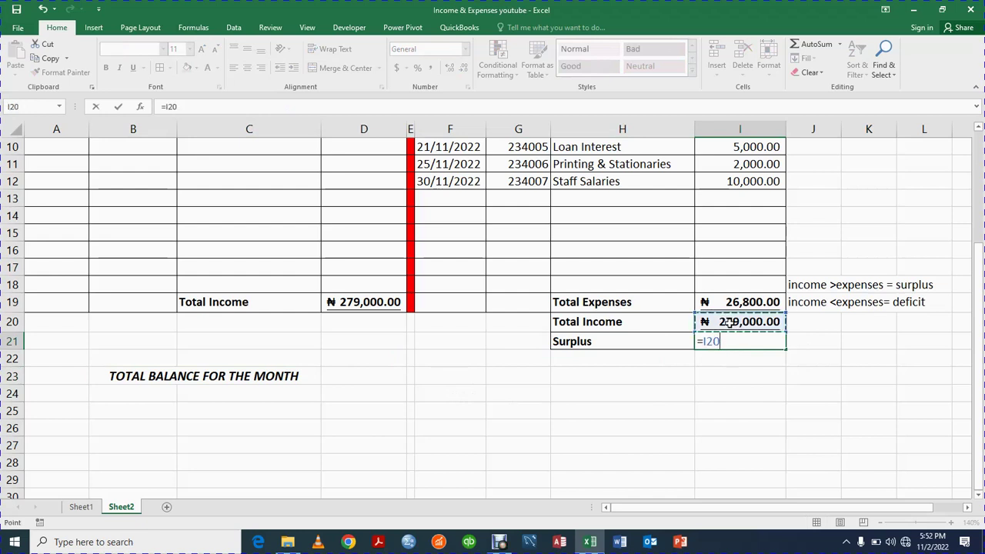
pyautogui.write('-')
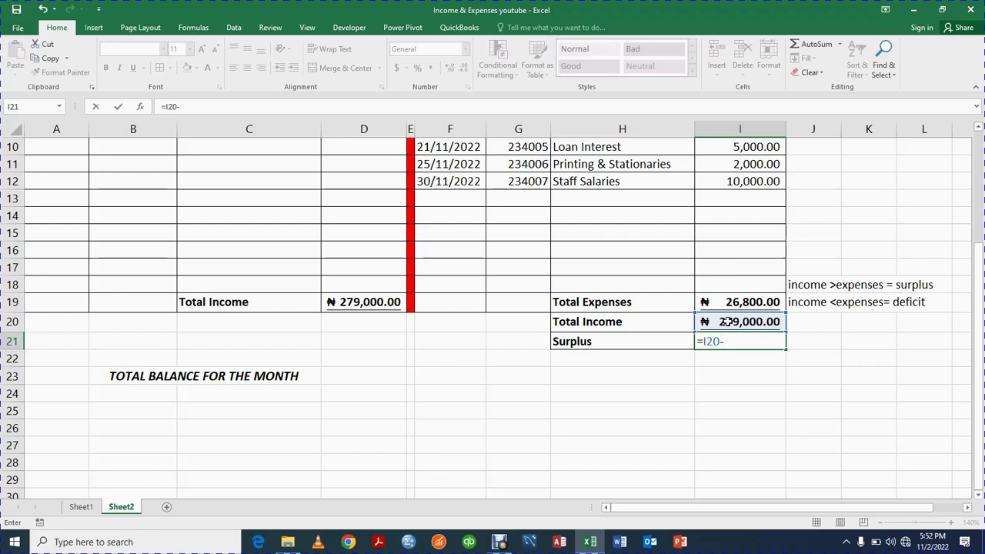
pyautogui.click(731, 305)
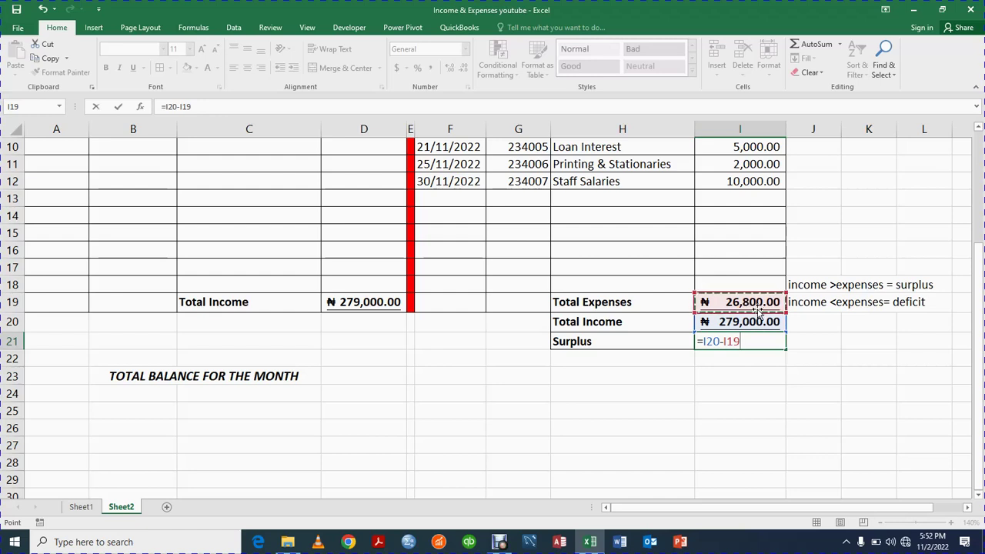
pyautogui.press('Return')
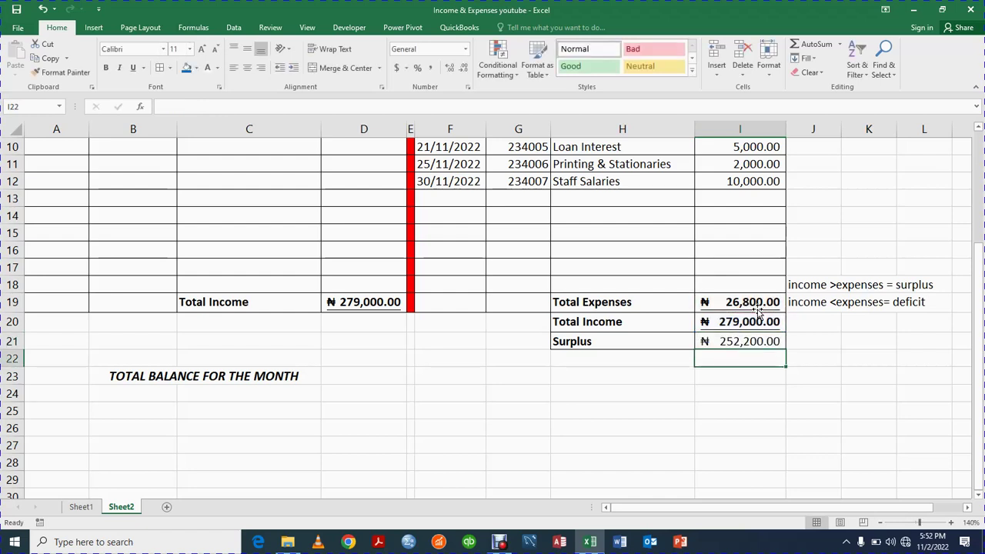
pyautogui.click(716, 341)
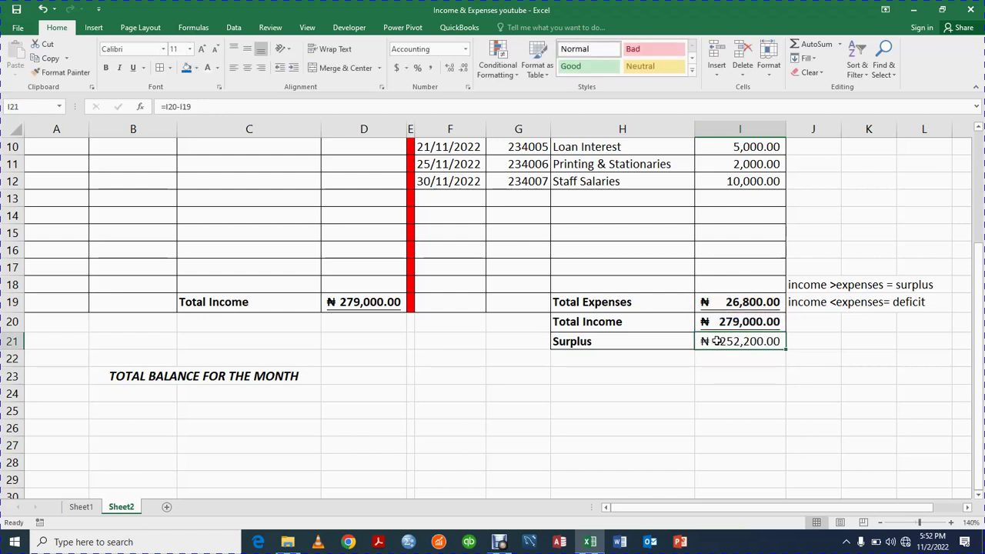
pyautogui.click(105, 68)
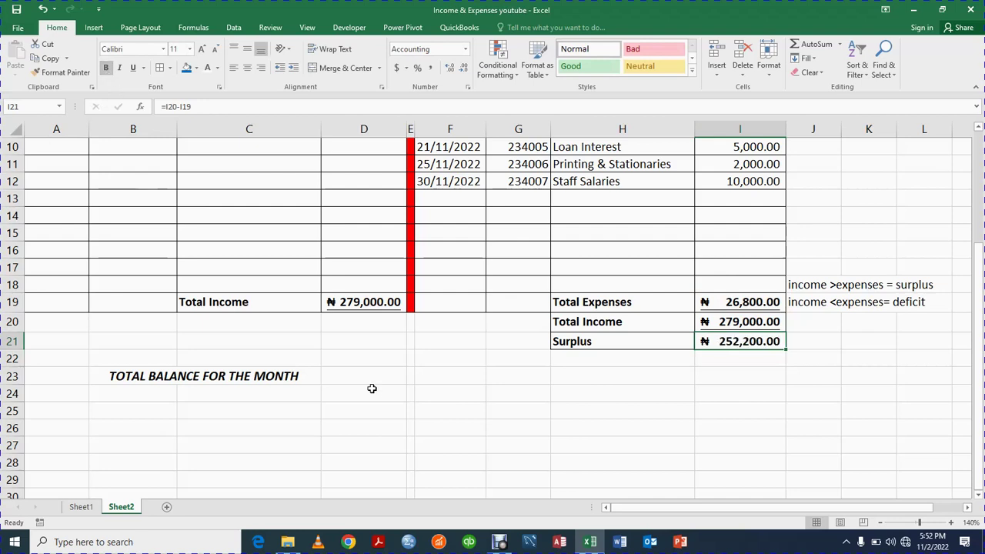
# Merge and center cells D23:G23 beside the TOTAL BALANCE FOR THE MONTH heading, with underlining turned on
pyautogui.click(157, 374)
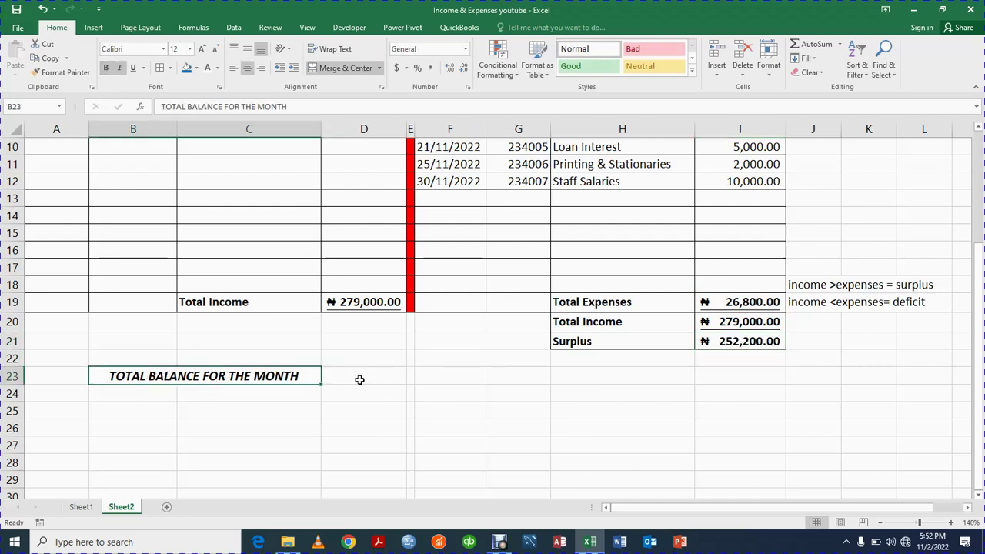
pyautogui.moveTo(359, 379); pyautogui.dragTo(495, 376)
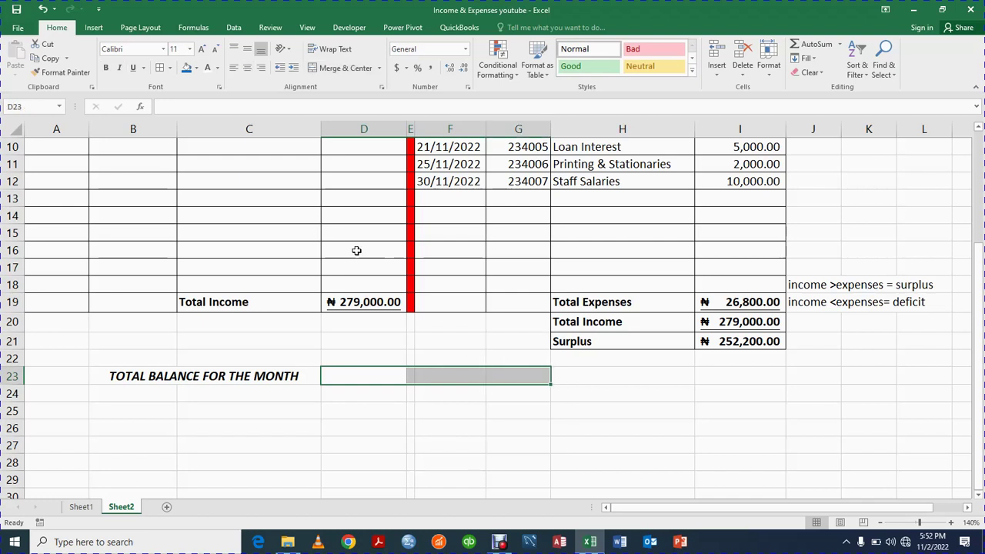
pyautogui.click(344, 69)
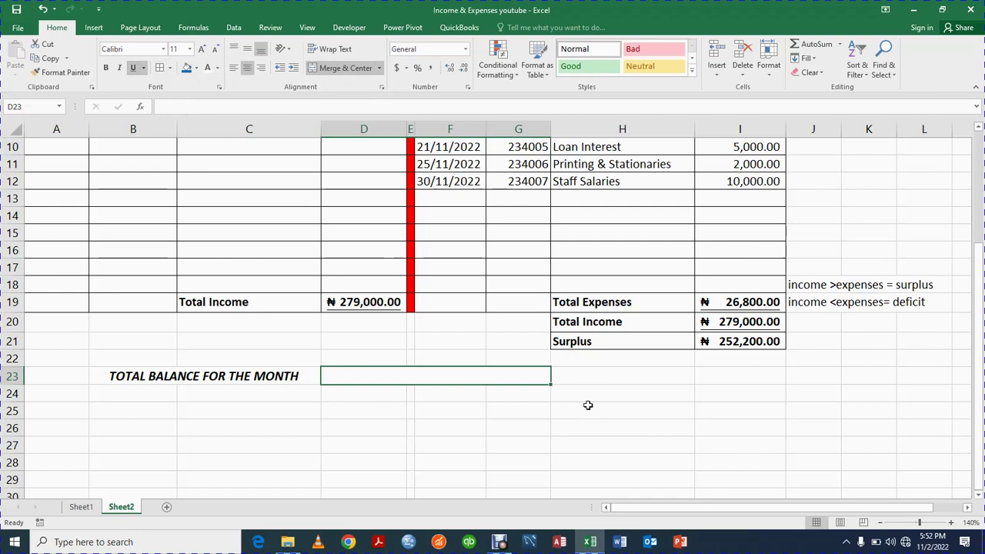
pyautogui.click(593, 429)
# Link the merged balance cell D23 to the surplus amount with the formula =I21
pyautogui.click(393, 374)
pyautogui.click(739, 341)
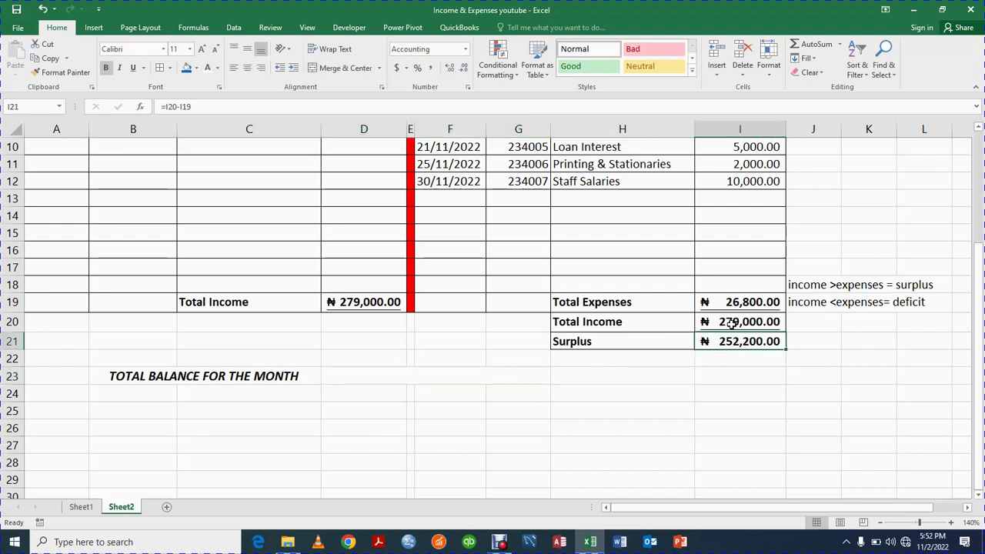
pyautogui.click(381, 377)
pyautogui.write('=')
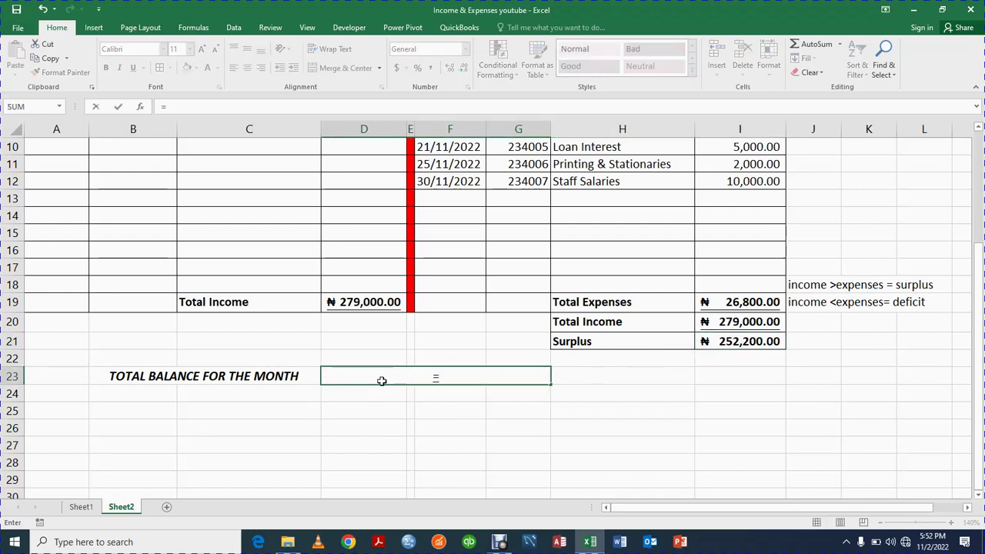
pyautogui.click(745, 341)
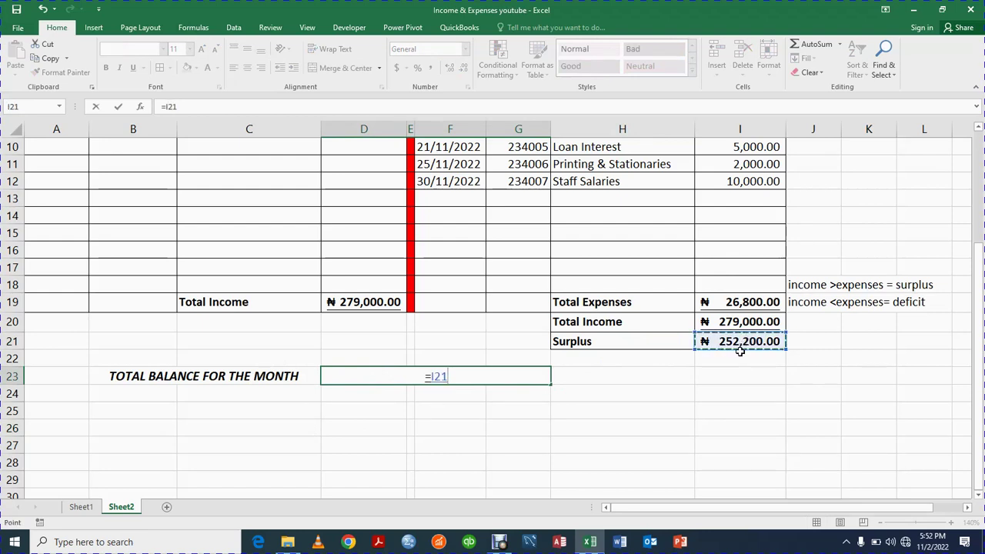
pyautogui.press('Return')
# Remove the underline from the monthly balance amount in D23 and make it bold
pyautogui.click(299, 304)
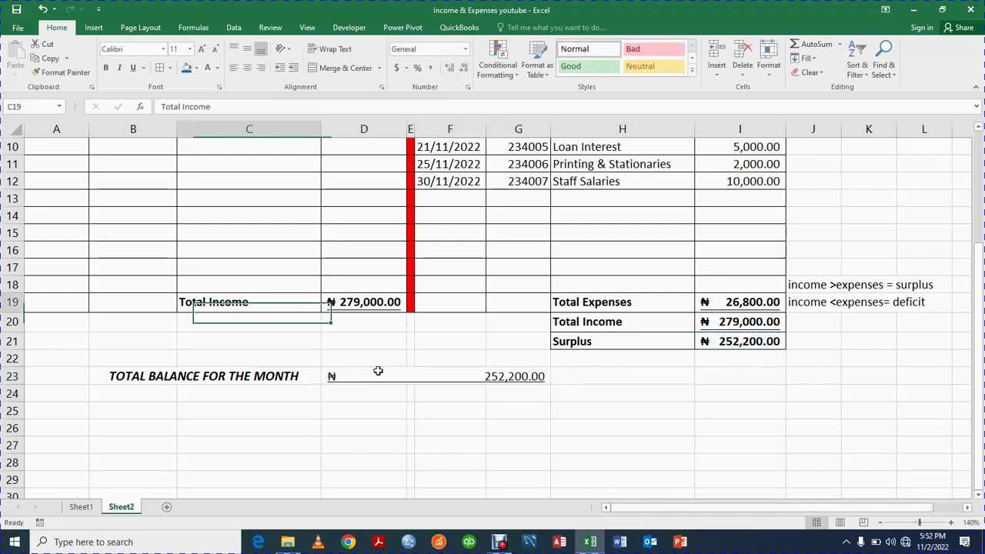
pyautogui.click(435, 377)
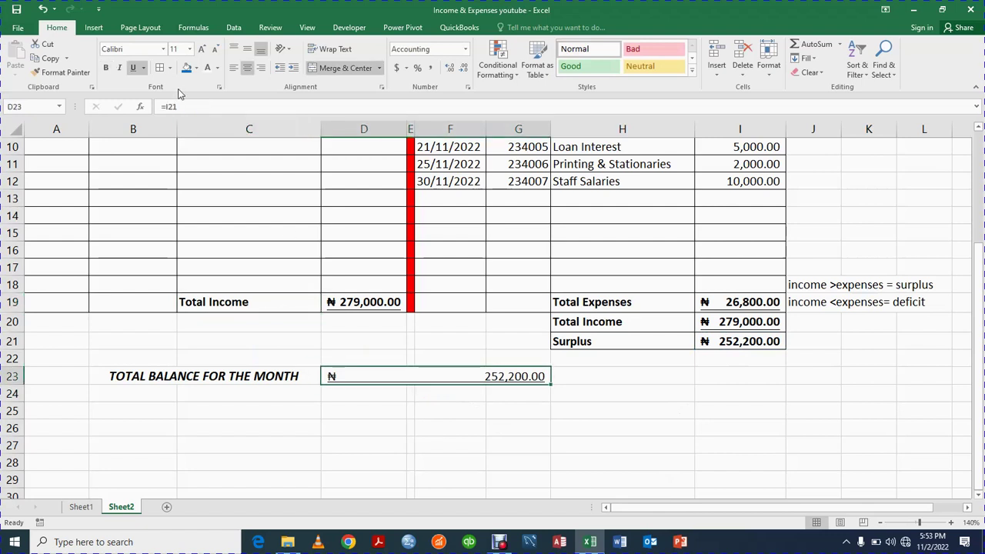
pyautogui.click(134, 68)
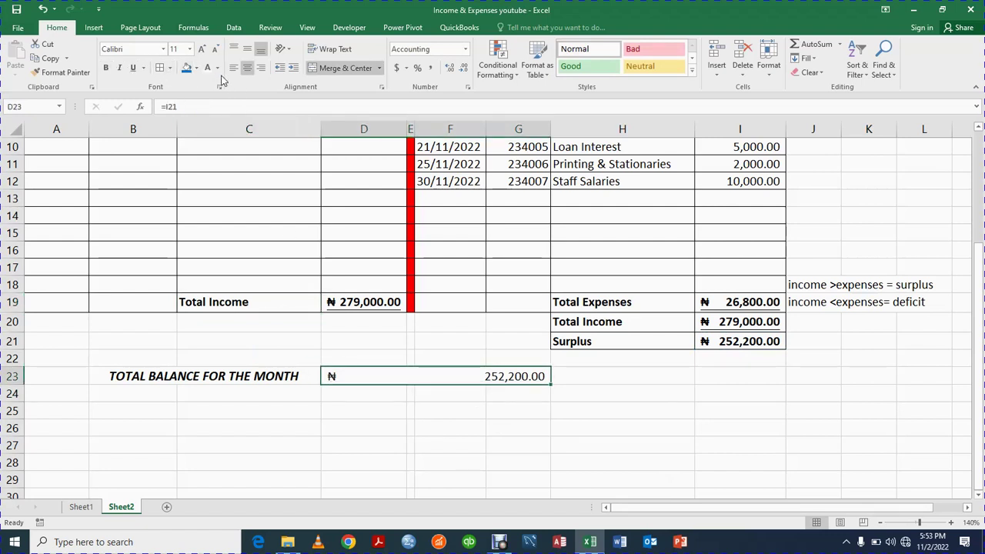
pyautogui.click(107, 69)
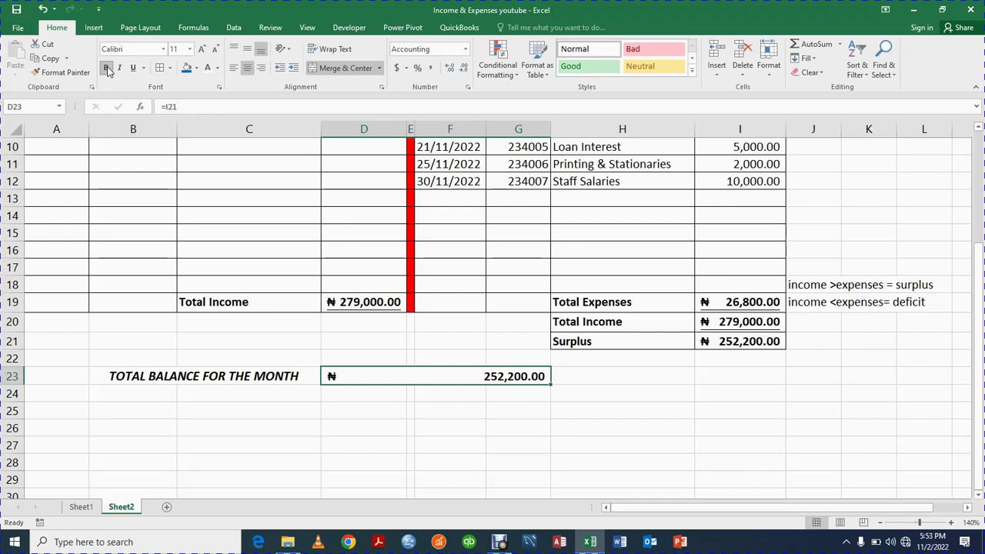
pyautogui.click(247, 69)
pyautogui.click(568, 459)
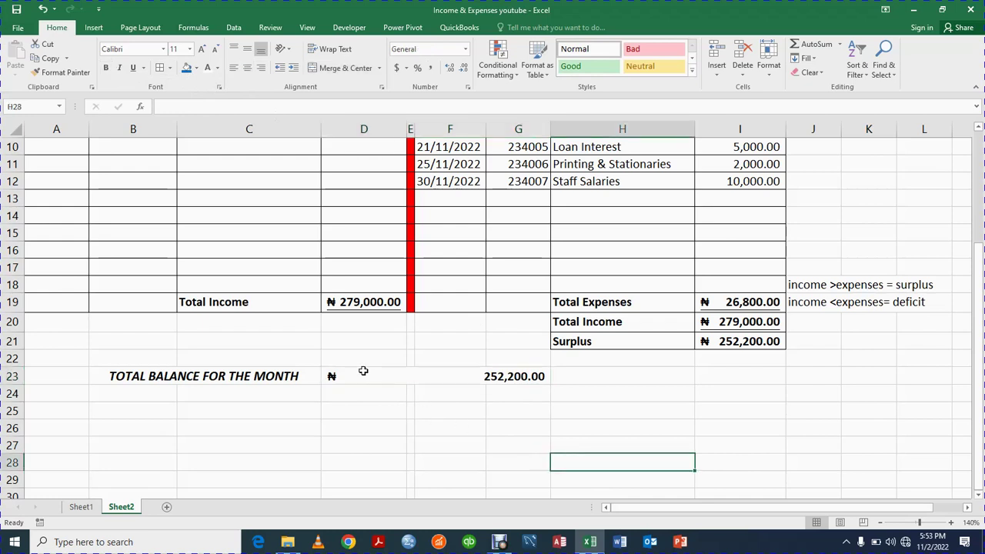
# Add a bottom border to the merged monthly balance cell D23 beside the TOTAL BALANCE FOR THE MONTH heading
pyautogui.click(150, 375)
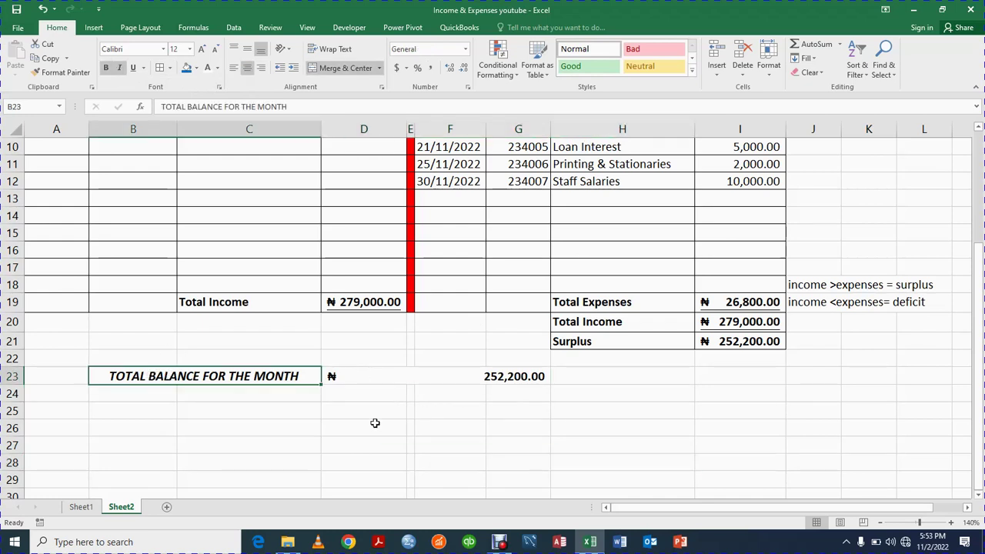
pyautogui.click(417, 378)
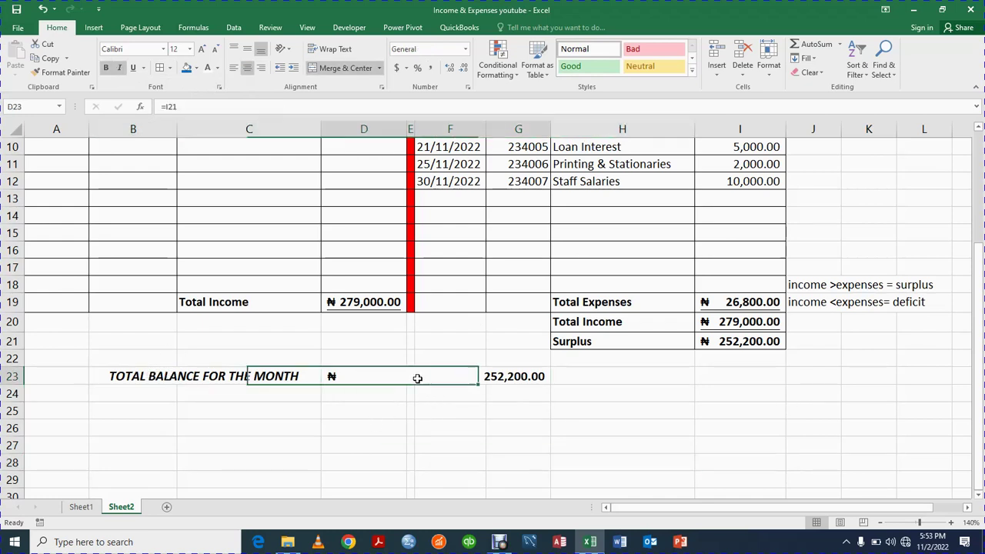
pyautogui.click(170, 68)
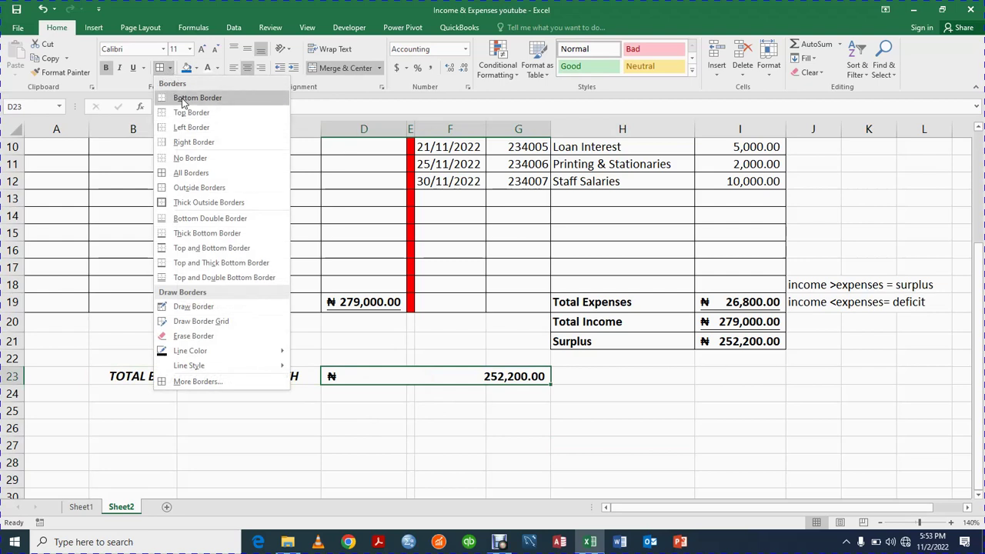
pyautogui.click(183, 102)
pyautogui.click(527, 443)
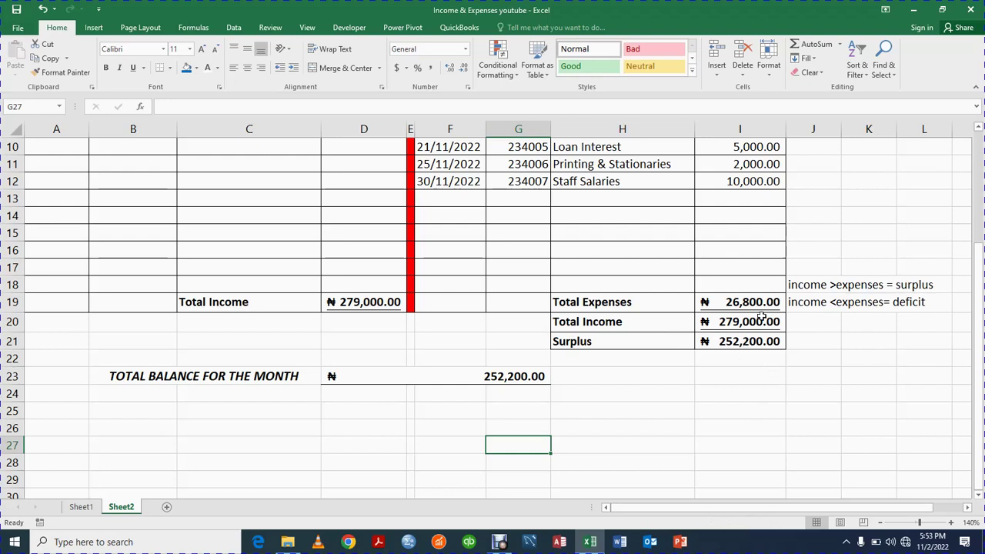
# Review the surplus formula in I21, the balance brought forward entry and the monthly balance section across the whole Sheet2 account
pyautogui.click(758, 341)
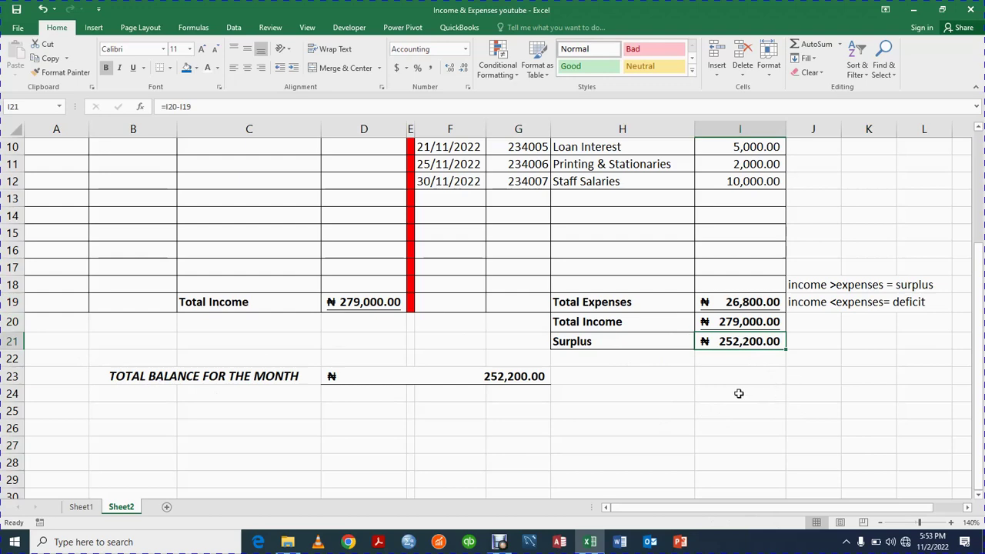
pyautogui.scroll(3, 739, 394)
pyautogui.scroll(-2, 737, 393)
pyautogui.scroll(-1, 737, 394)
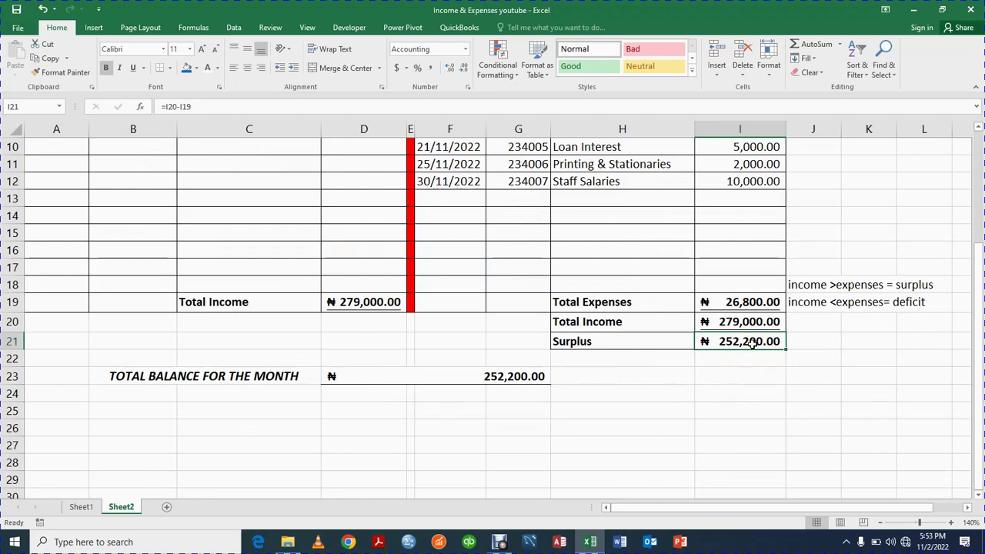
pyautogui.scroll(2, 751, 342)
pyautogui.scroll(1, 751, 346)
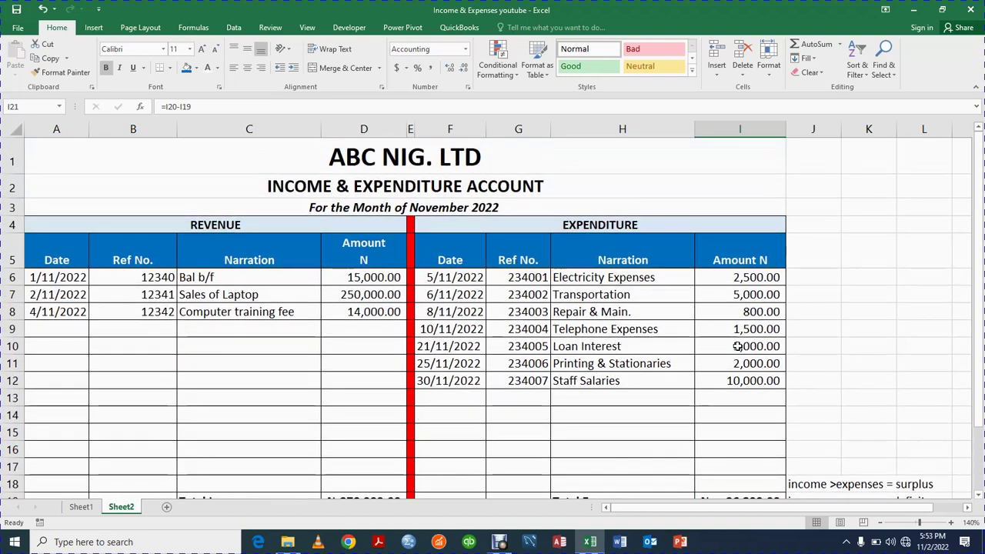
pyautogui.scroll(-6, 556, 272)
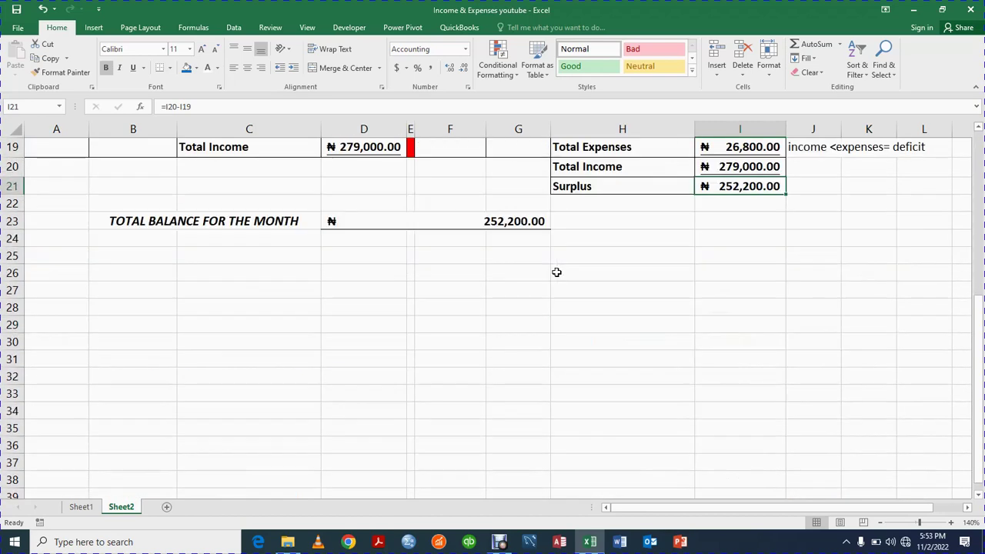
pyautogui.scroll(6, 818, 207)
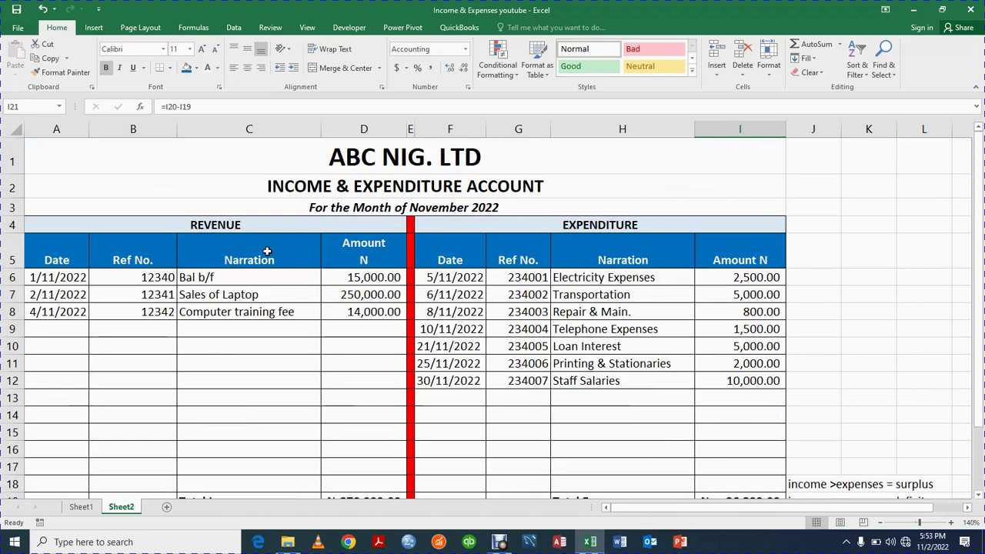
pyautogui.click(212, 280)
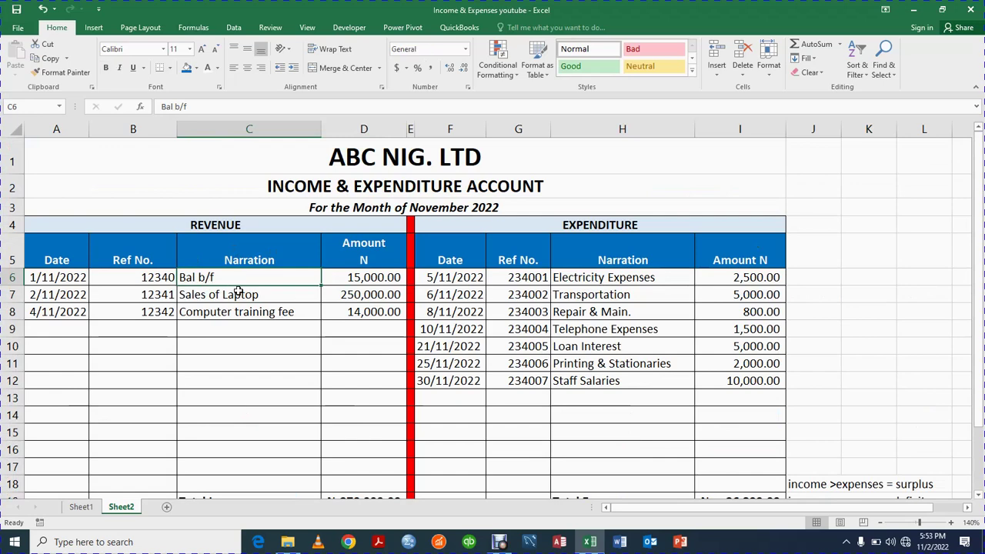
pyautogui.scroll(-3, 259, 396)
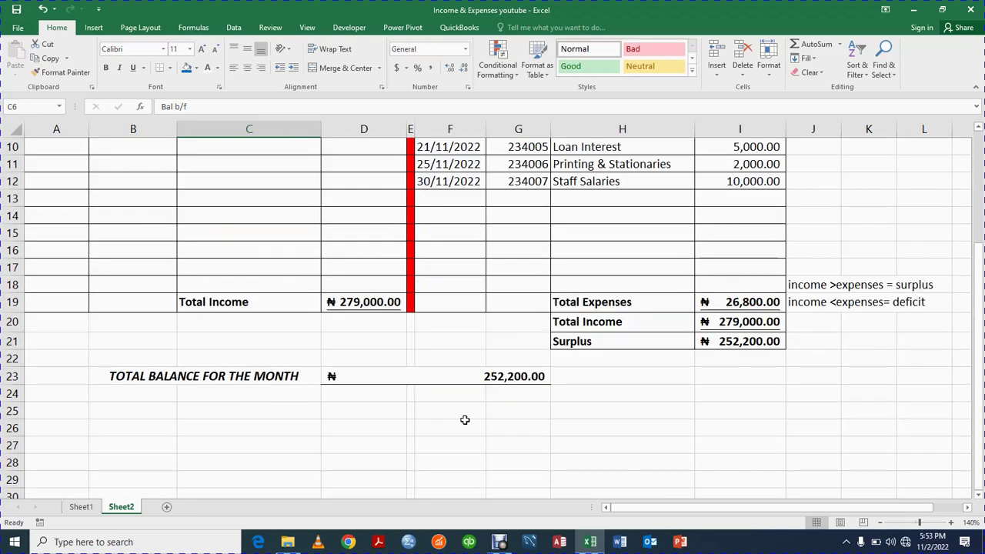
pyautogui.click(741, 346)
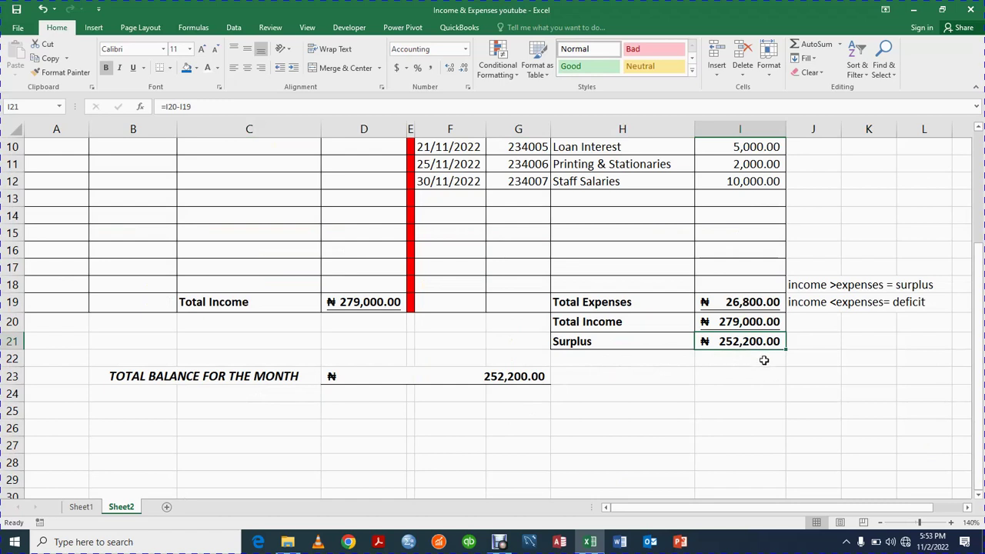
pyautogui.scroll(1, 642, 430)
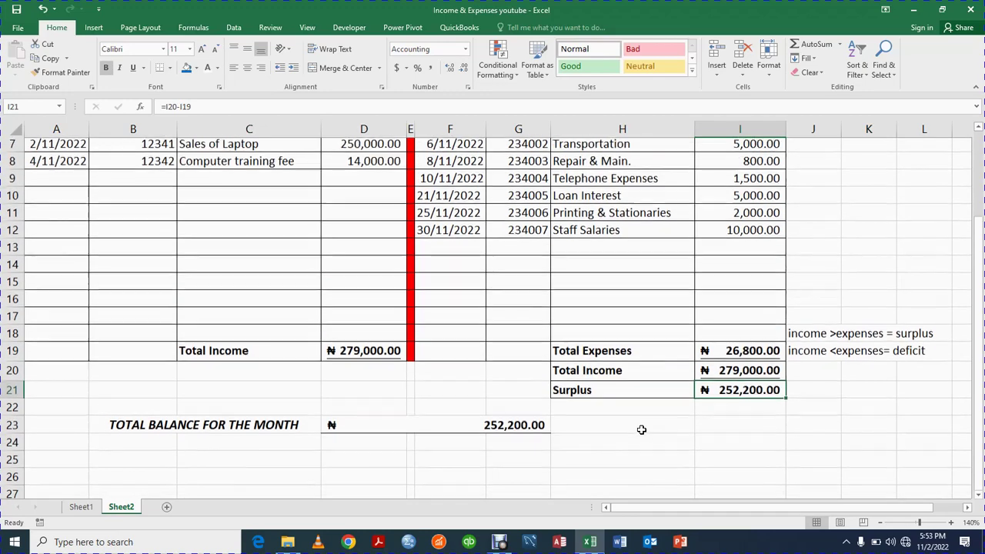
pyautogui.scroll(-1, 641, 430)
pyautogui.scroll(2, 642, 430)
pyautogui.scroll(-3, 642, 430)
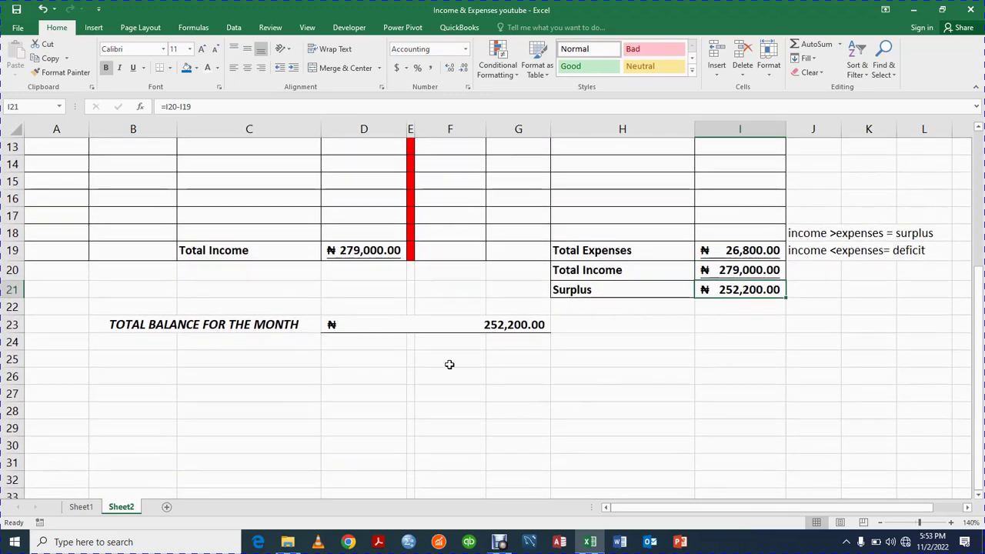
# Copy the ACCOUNTING OFFICER label from A28 on Sheet1 and paste it as values only into B26 on Sheet2
pyautogui.click(81, 506)
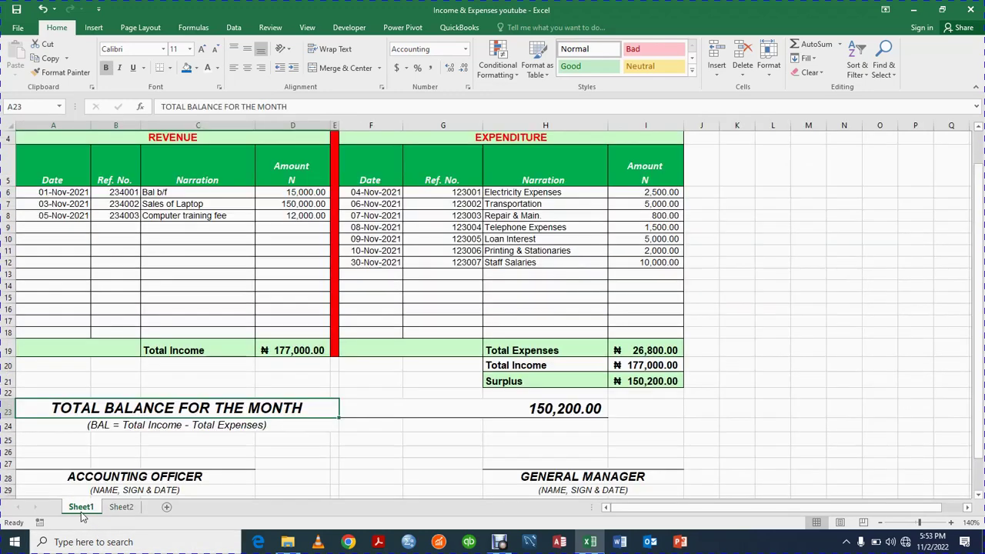
pyautogui.scroll(-1, 114, 410)
pyautogui.click(110, 410)
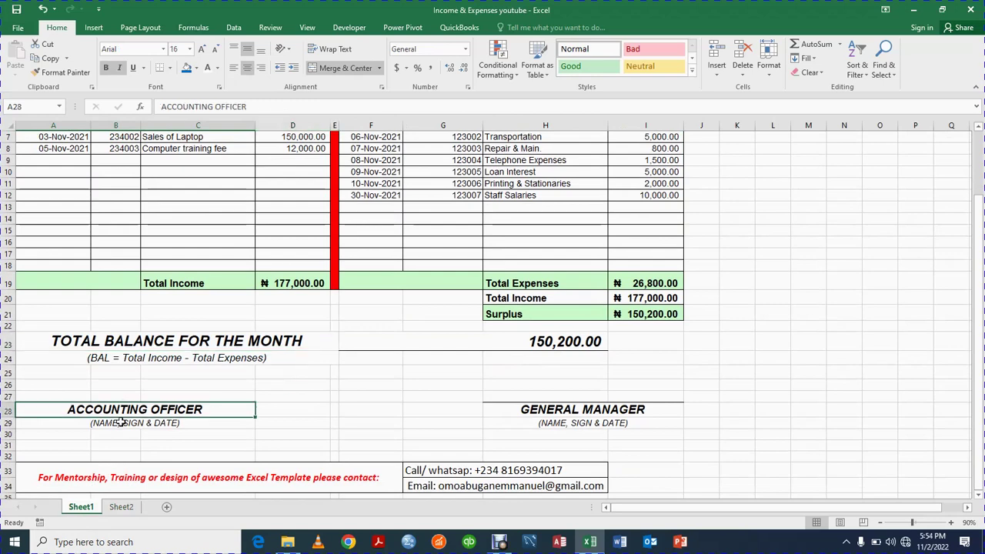
pyautogui.hotkey('ctrl', 'c')
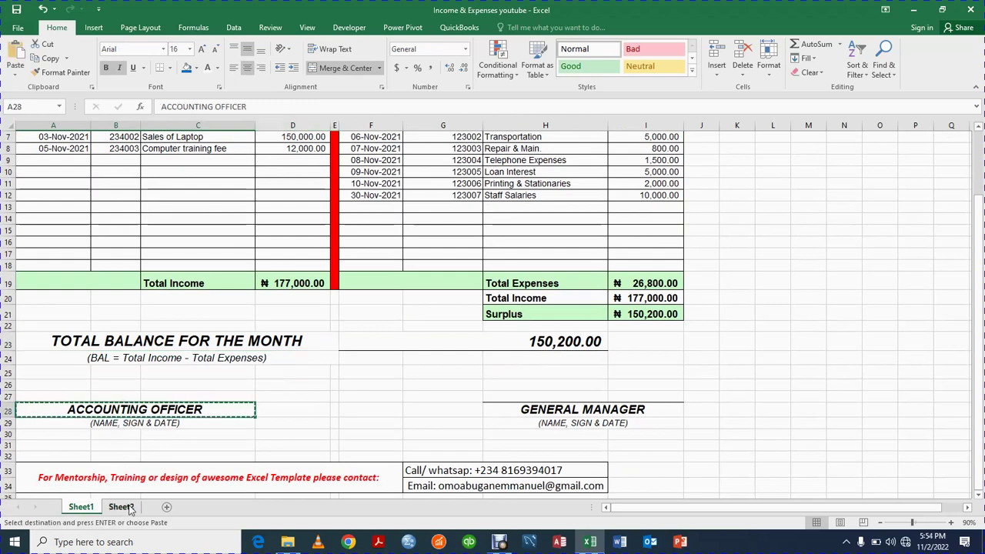
pyautogui.click(120, 507)
pyautogui.click(131, 377)
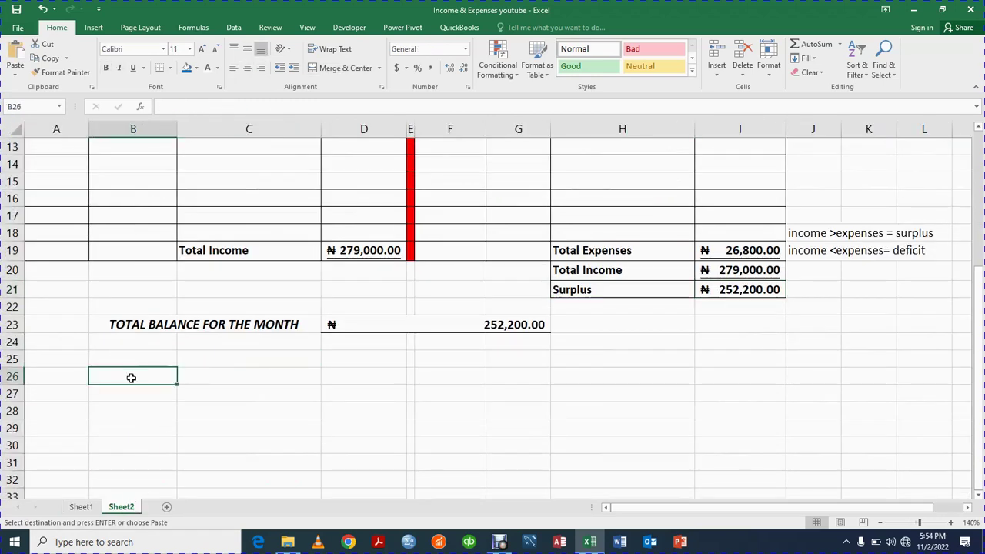
pyautogui.hotkey('ctrl', 'alt', 'v')
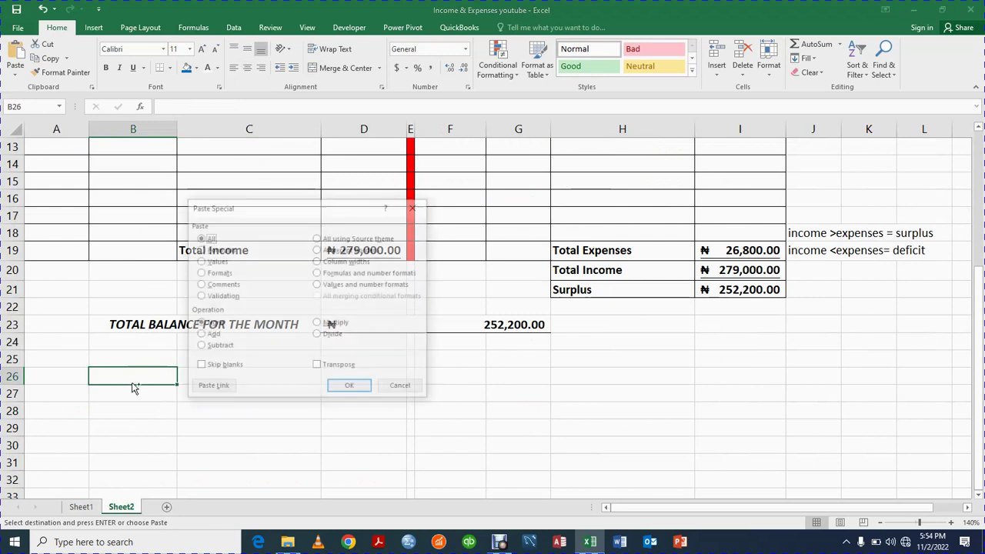
pyautogui.click(201, 262)
pyautogui.click(350, 388)
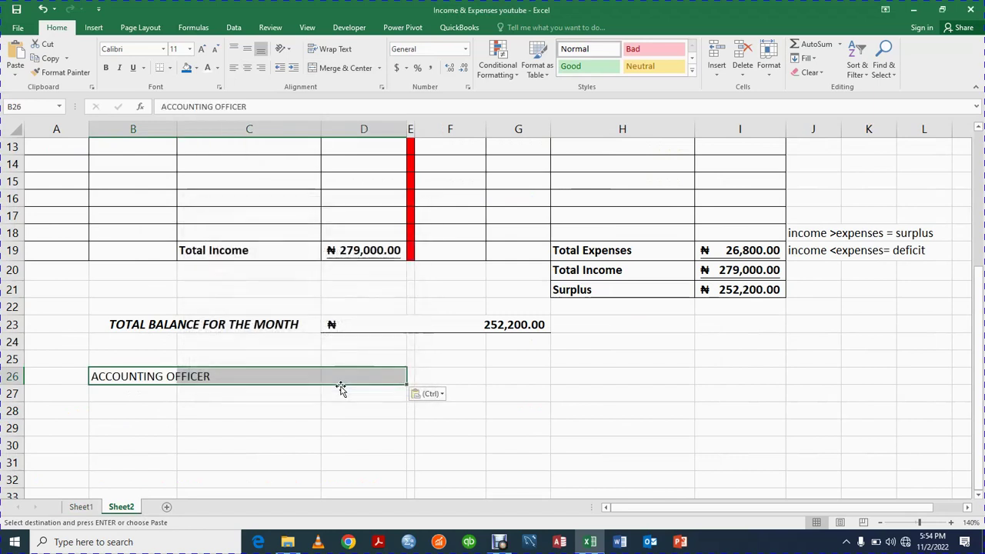
# Move the ACCOUNTING OFFICER label down one row by copying B26:C26 to B27 and clearing B26
pyautogui.moveTo(123, 410); pyautogui.dragTo(220, 415)
pyautogui.click(131, 428)
pyautogui.moveTo(154, 376); pyautogui.dragTo(244, 380)
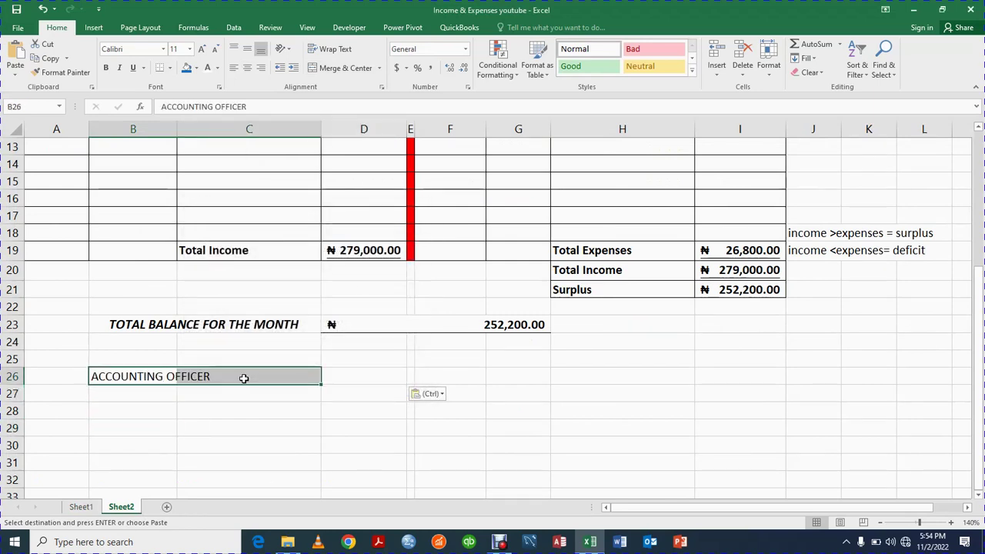
pyautogui.hotkey('ctrl', 'c')
pyautogui.click(131, 399)
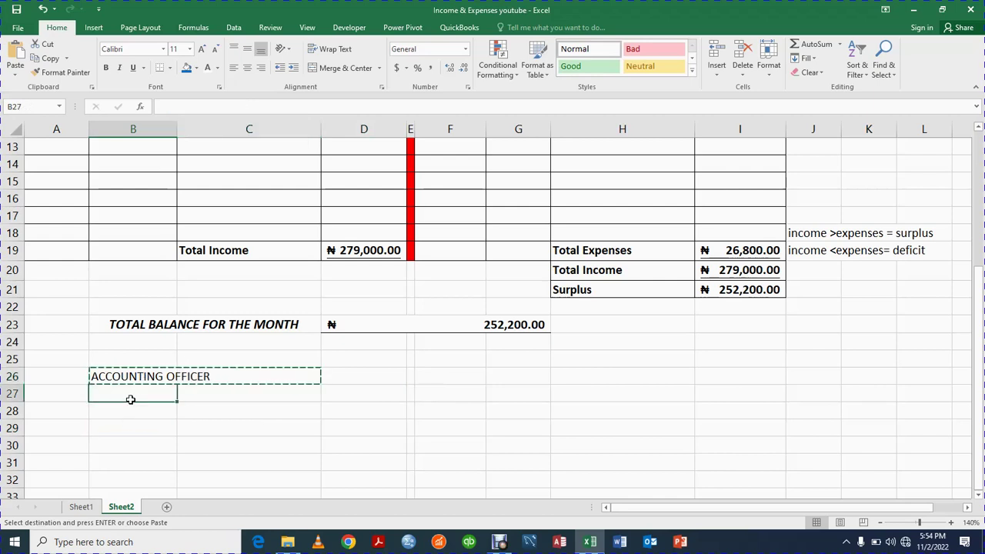
pyautogui.hotkey('ctrl', 'v')
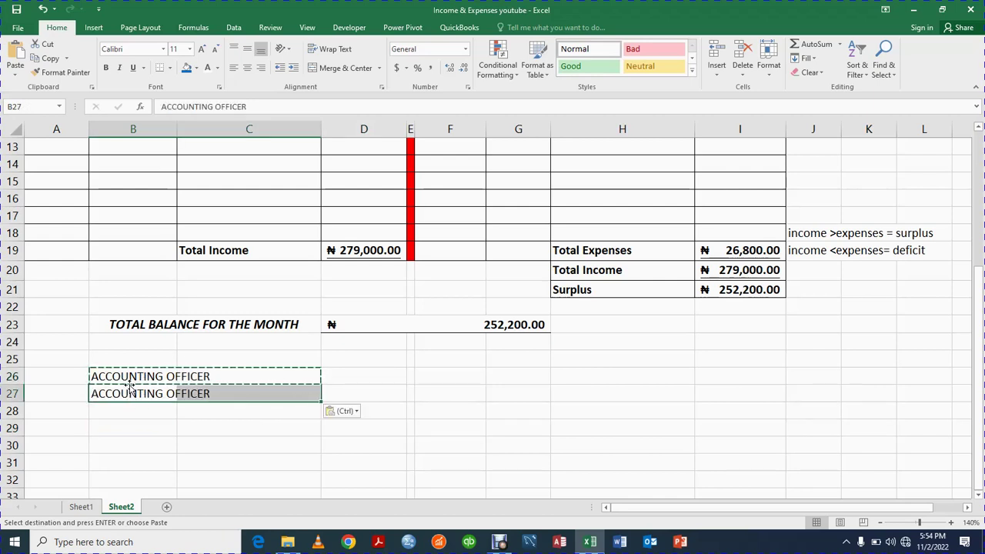
pyautogui.click(126, 379)
pyautogui.press('BackSpace')
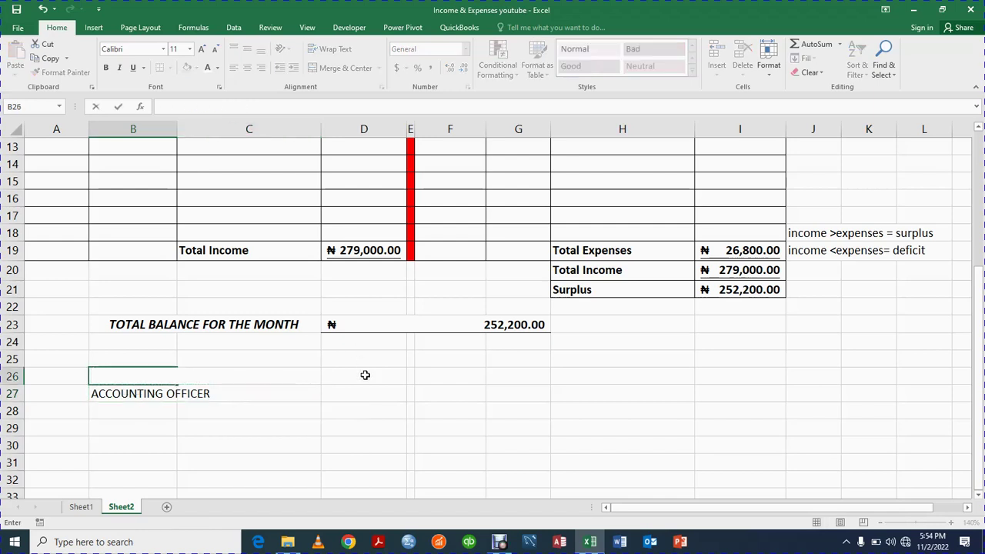
pyautogui.click(232, 428)
# Format the ACCOUNTING OFFICER label in B27 as bold and italic
pyautogui.click(159, 399)
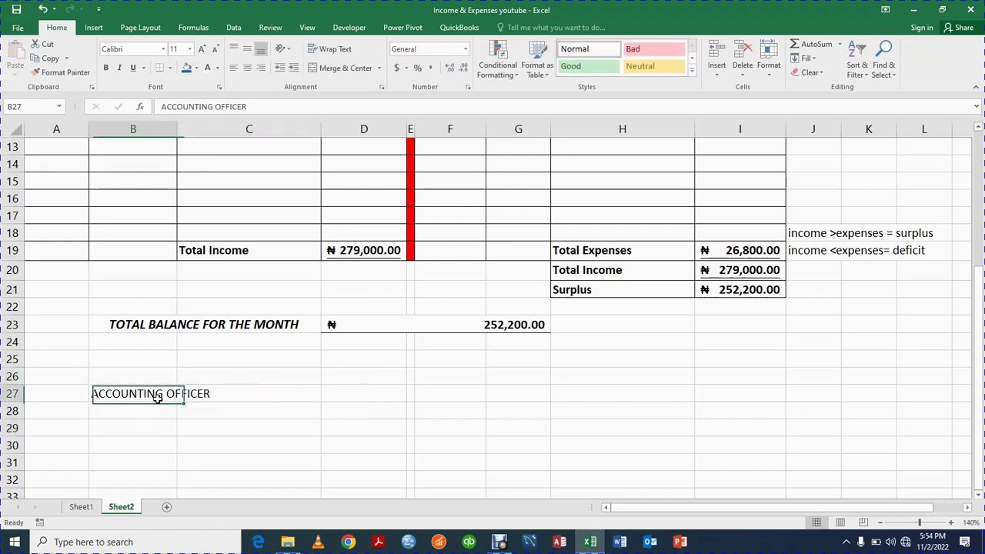
pyautogui.click(108, 67)
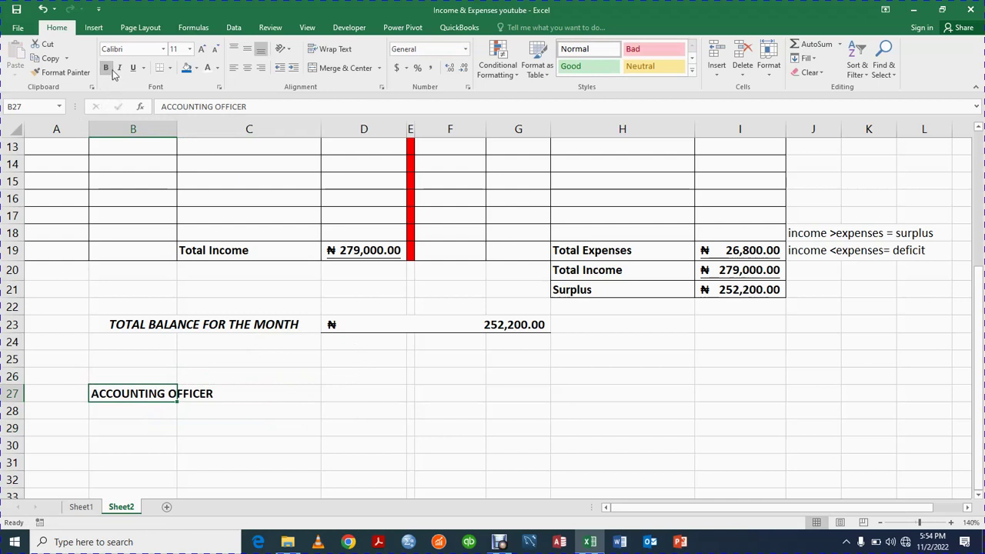
pyautogui.click(119, 67)
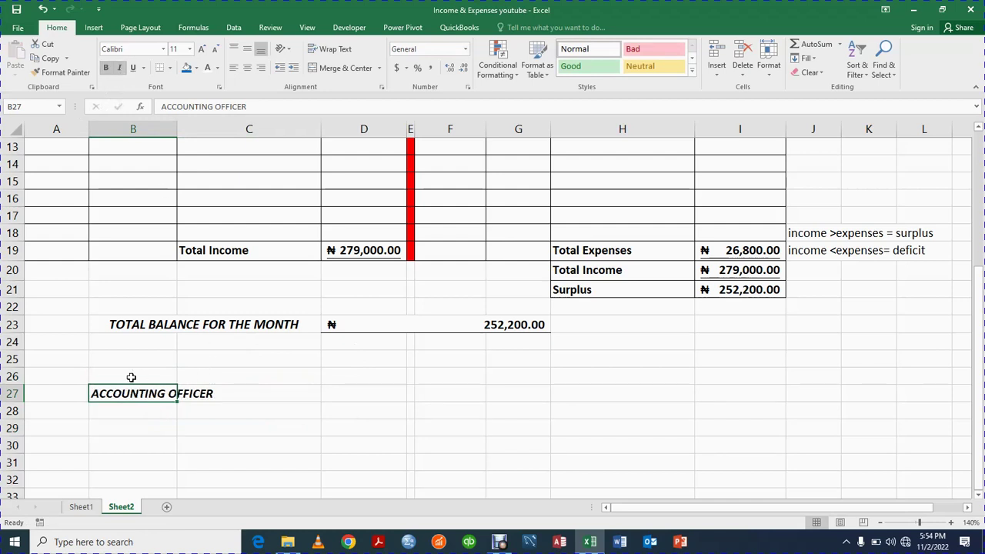
# Add a bottom border to B26:C26 as a signature line above the ACCOUNTING OFFICER label
pyautogui.moveTo(132, 376); pyautogui.dragTo(237, 374)
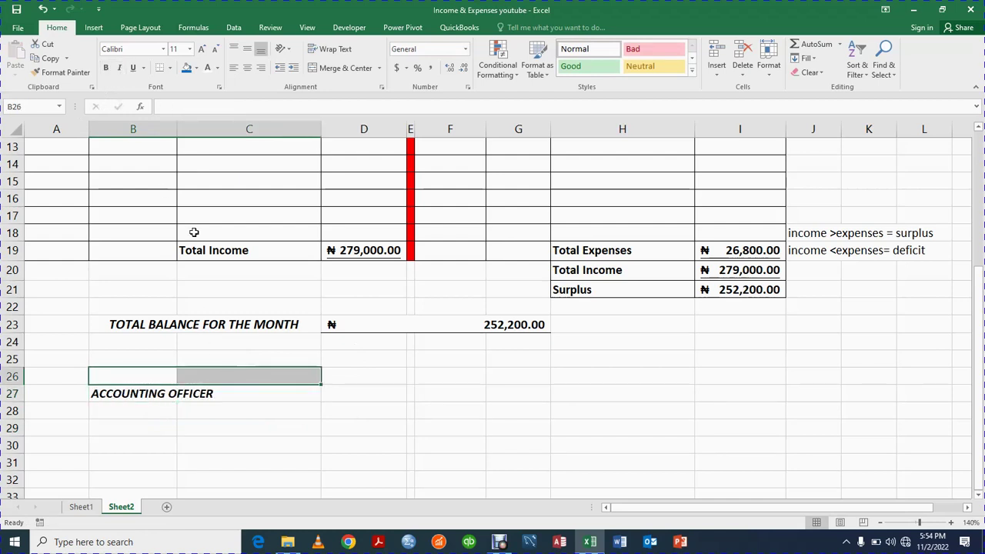
pyautogui.click(171, 69)
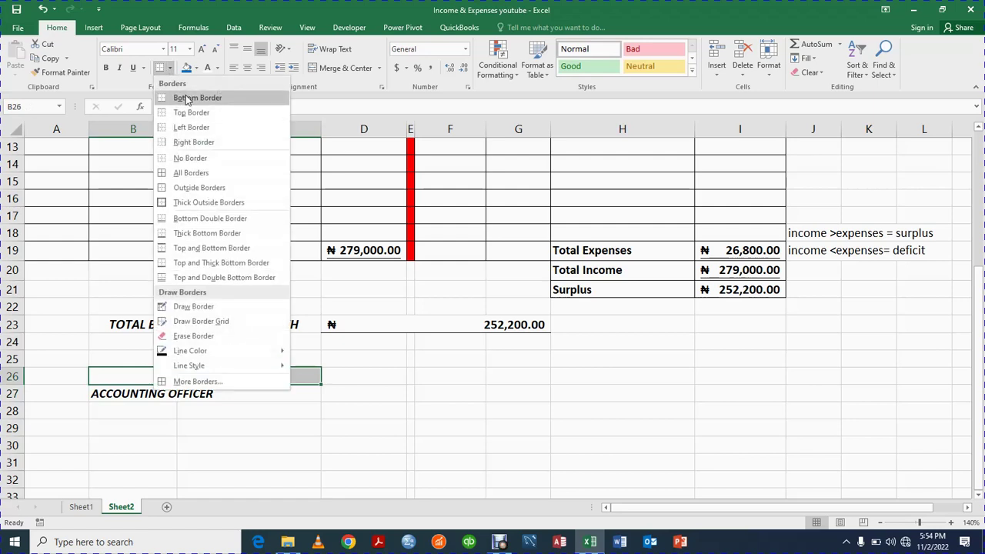
pyautogui.click(185, 97)
pyautogui.click(231, 429)
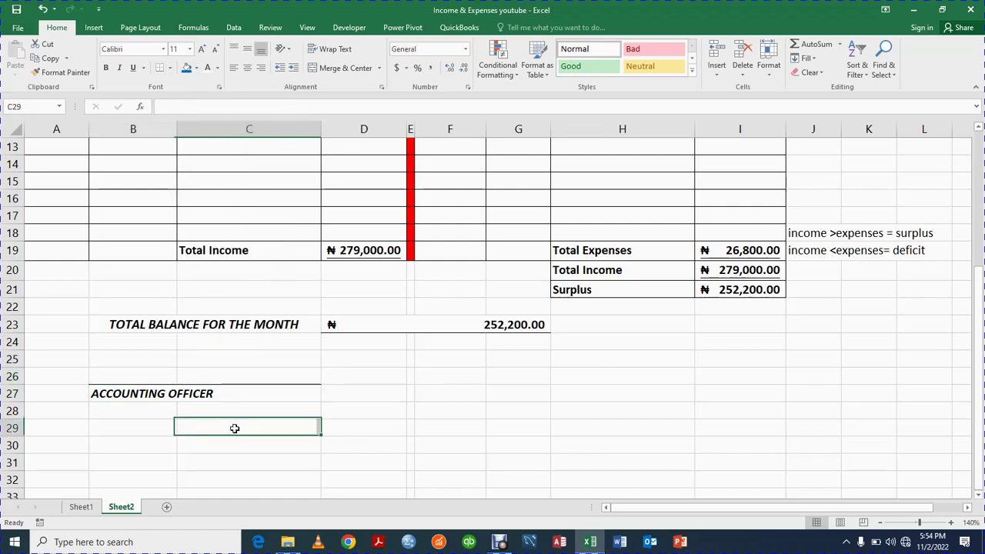
# Merge and center the ACCOUNTING OFFICER label across B27:C27
pyautogui.moveTo(158, 393); pyautogui.dragTo(236, 392)
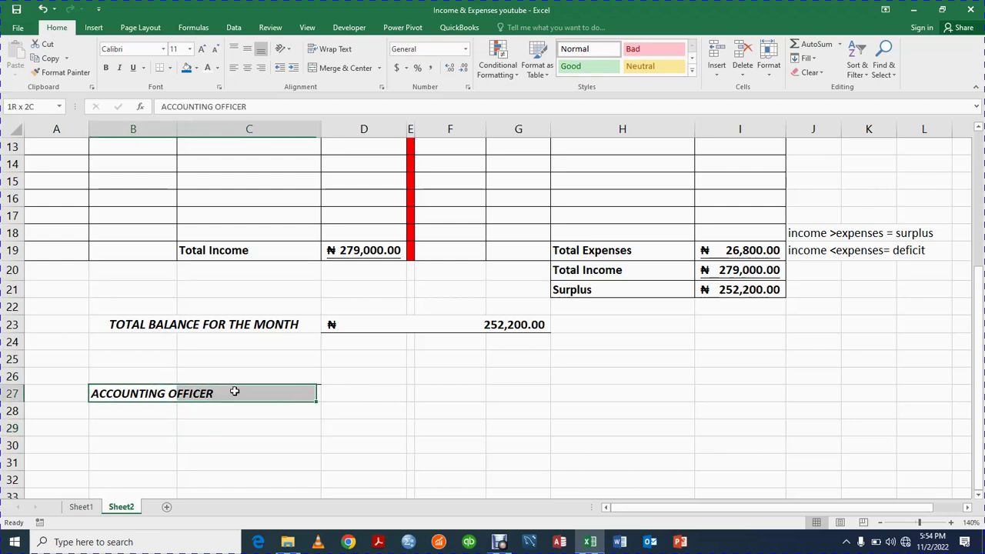
pyautogui.click(338, 68)
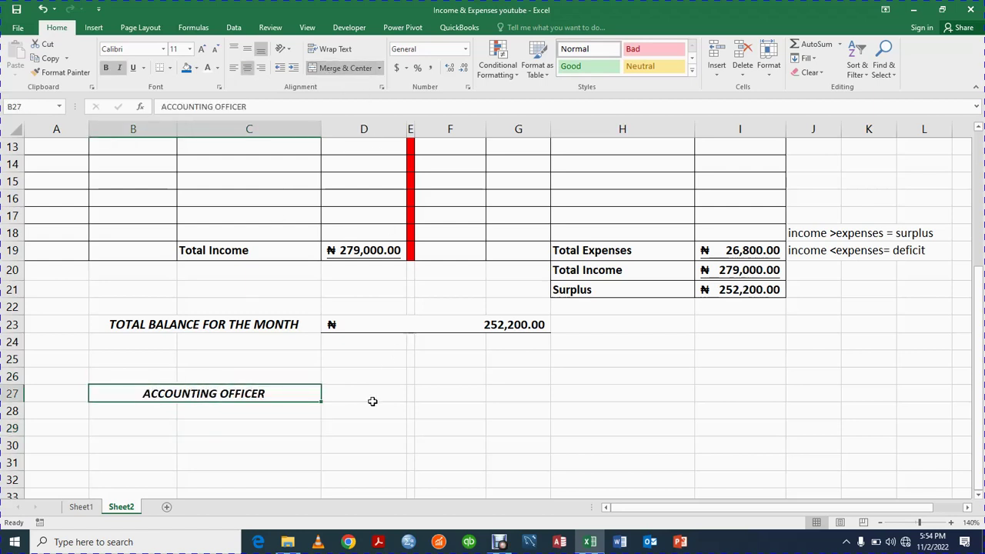
pyautogui.click(378, 440)
# Copy the (NAME, SIGN & DATE) caption from Sheet1's A29 and paste it as values into B28 of Sheet2
pyautogui.click(80, 507)
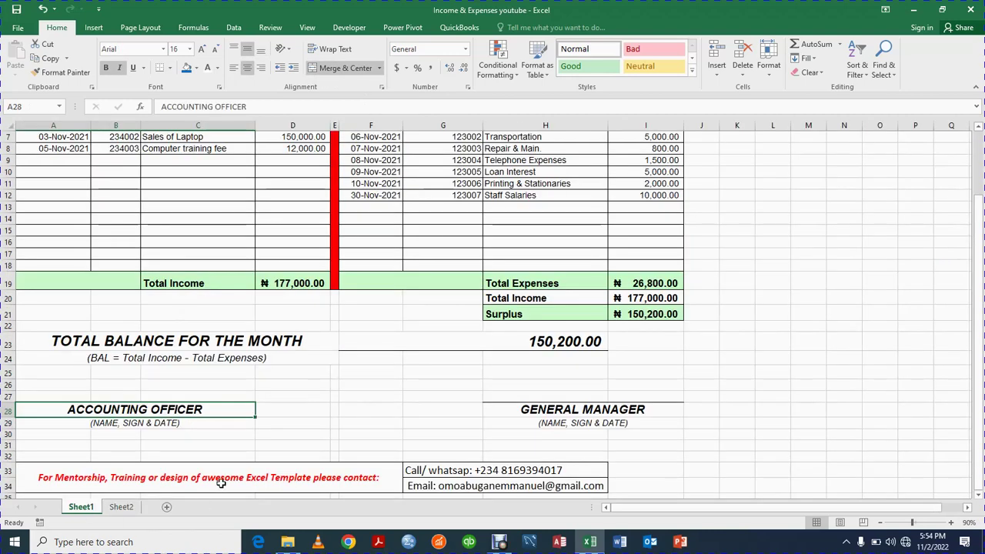
pyautogui.click(128, 425)
pyautogui.hotkey('ctrl', 'c')
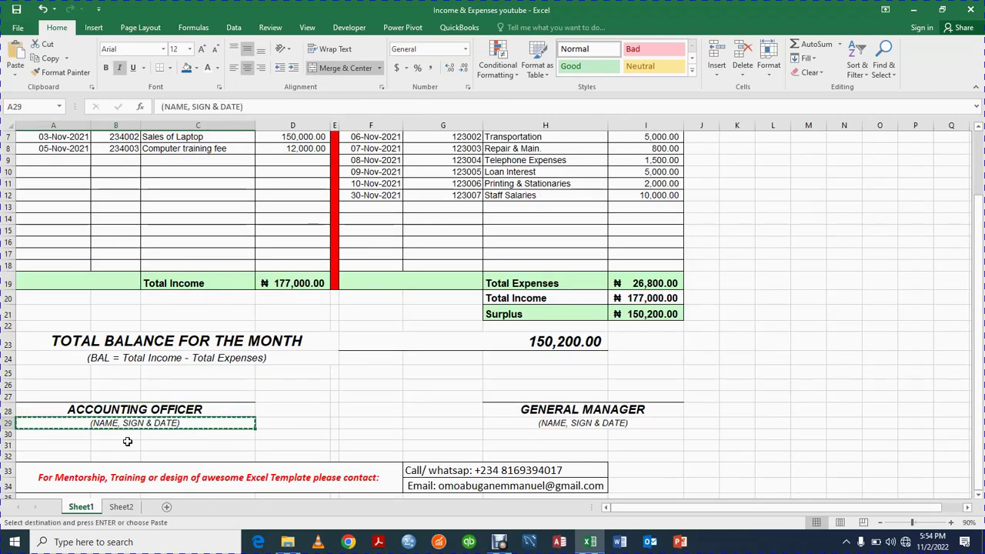
pyautogui.click(120, 509)
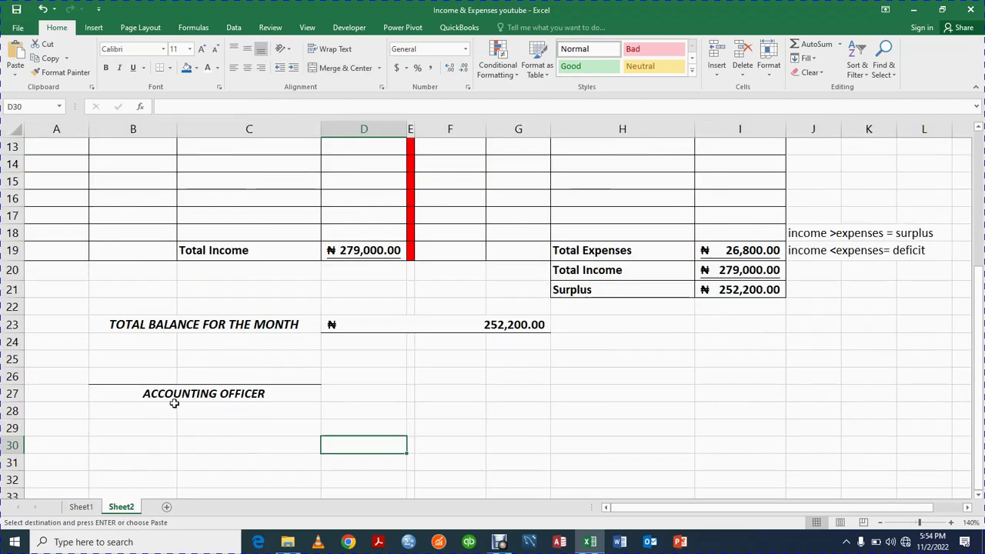
pyautogui.click(145, 410)
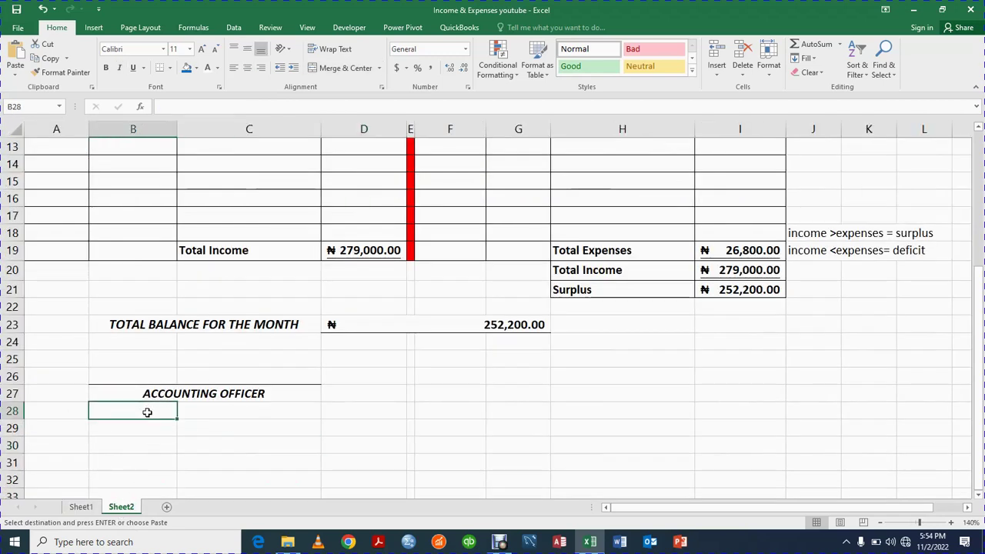
pyautogui.hotkey('ctrl', 'alt', 'v')
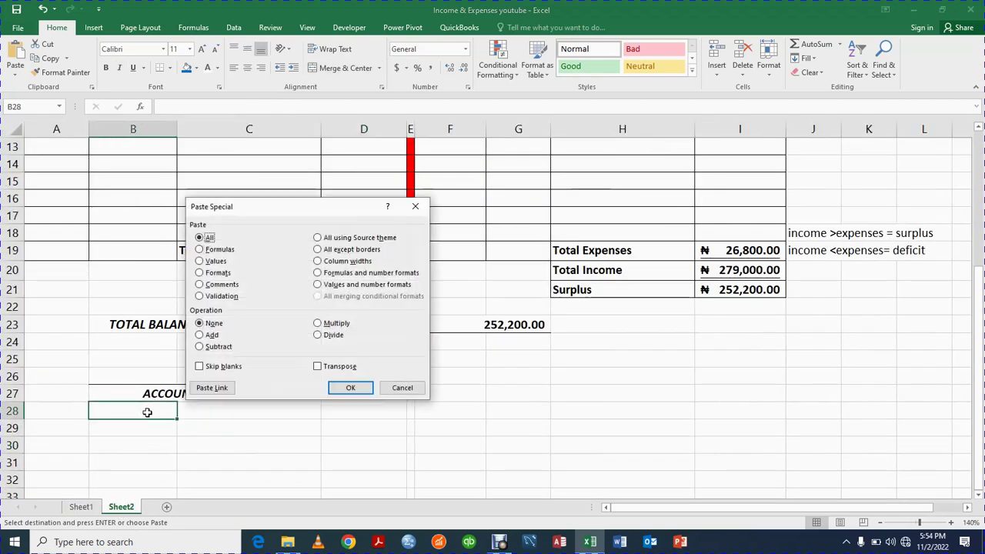
pyautogui.click(199, 260)
pyautogui.click(342, 387)
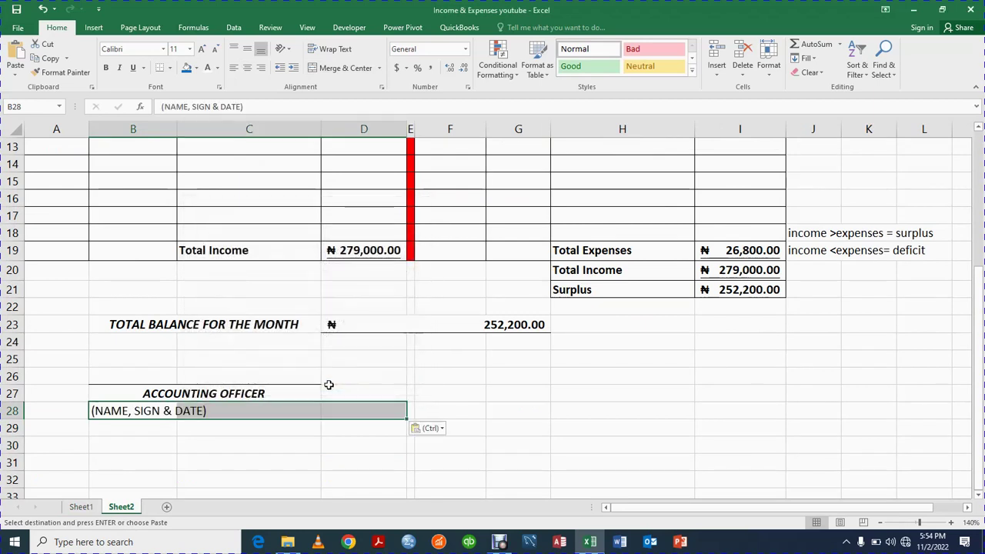
pyautogui.click(202, 479)
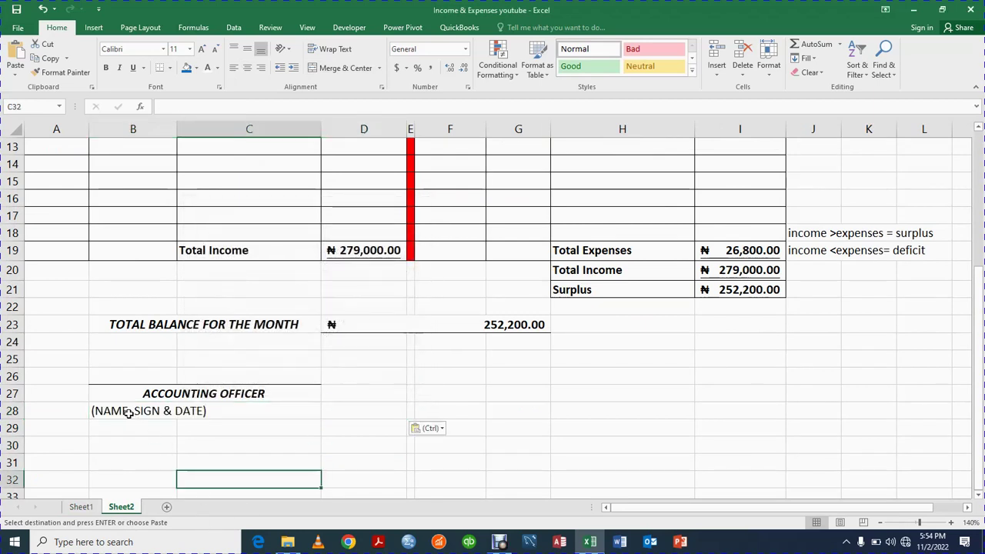
# Merge and center the (NAME, SIGN & DATE) caption across B28:C28
pyautogui.moveTo(129, 413); pyautogui.dragTo(231, 406)
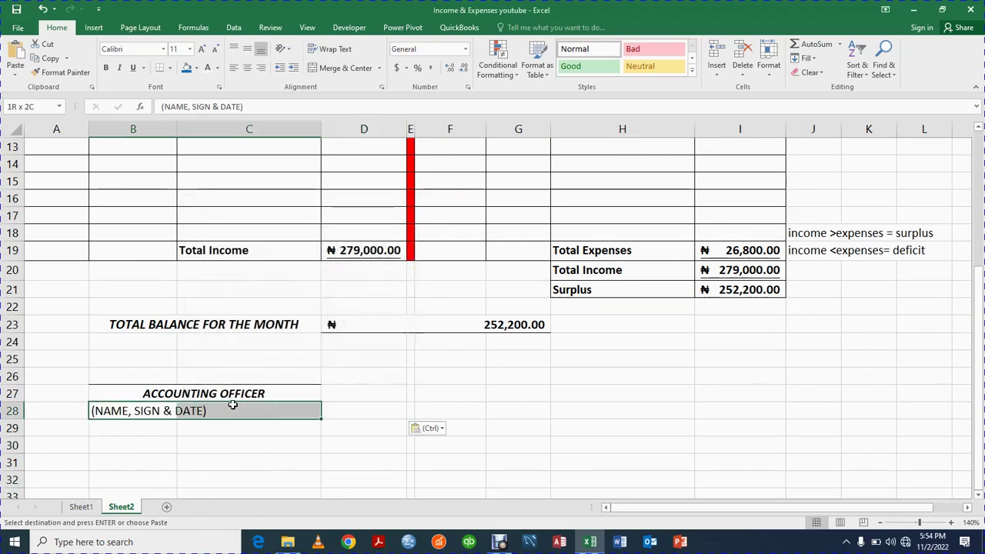
pyautogui.click(342, 69)
pyautogui.click(418, 431)
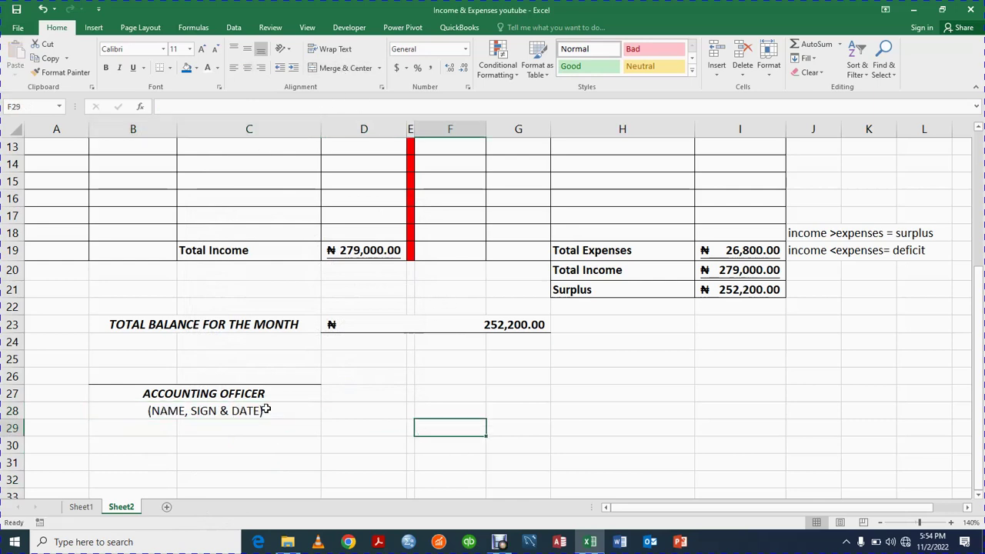
# Copy the accounting officer signature block B26:C28 to H26
pyautogui.moveTo(102, 376); pyautogui.dragTo(282, 416)
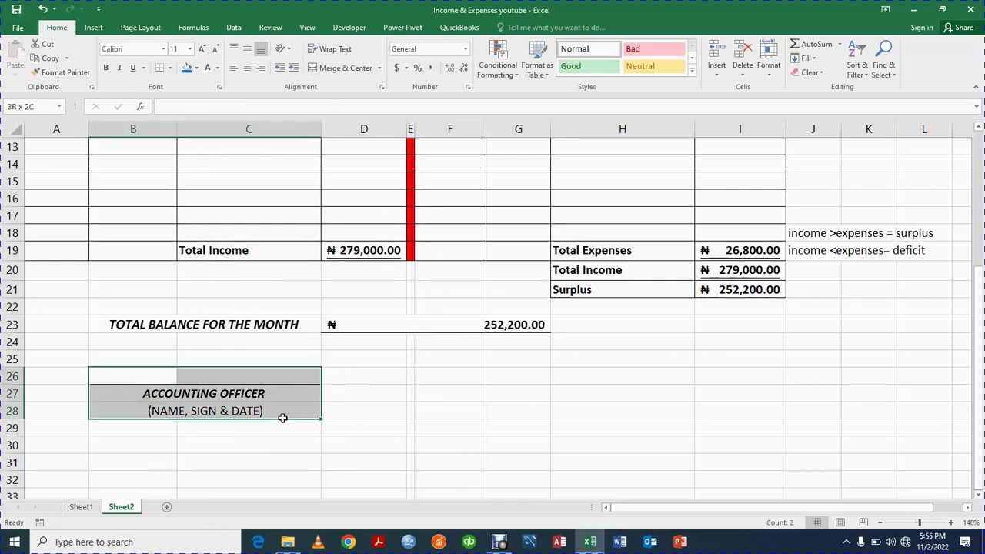
pyautogui.hotkey('ctrl', 'c')
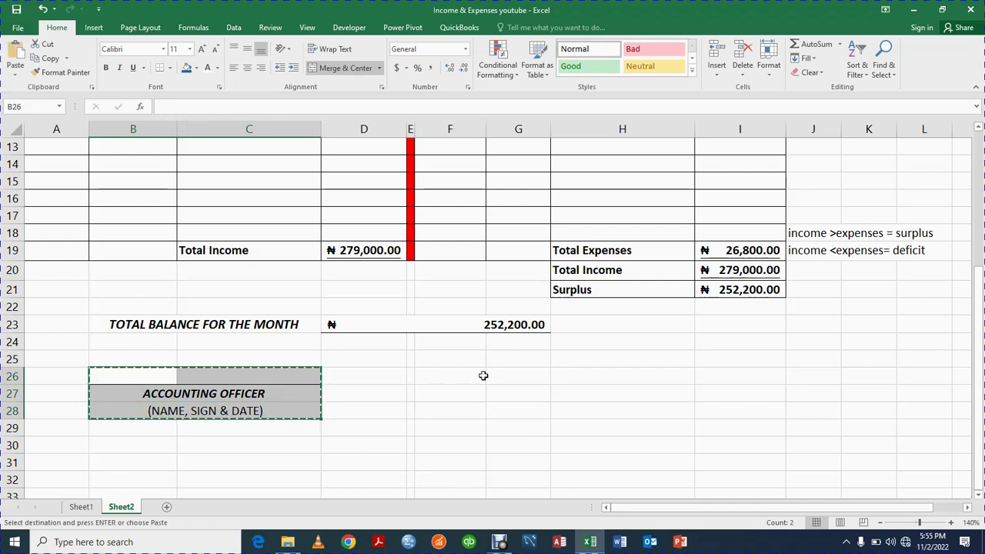
pyautogui.click(602, 377)
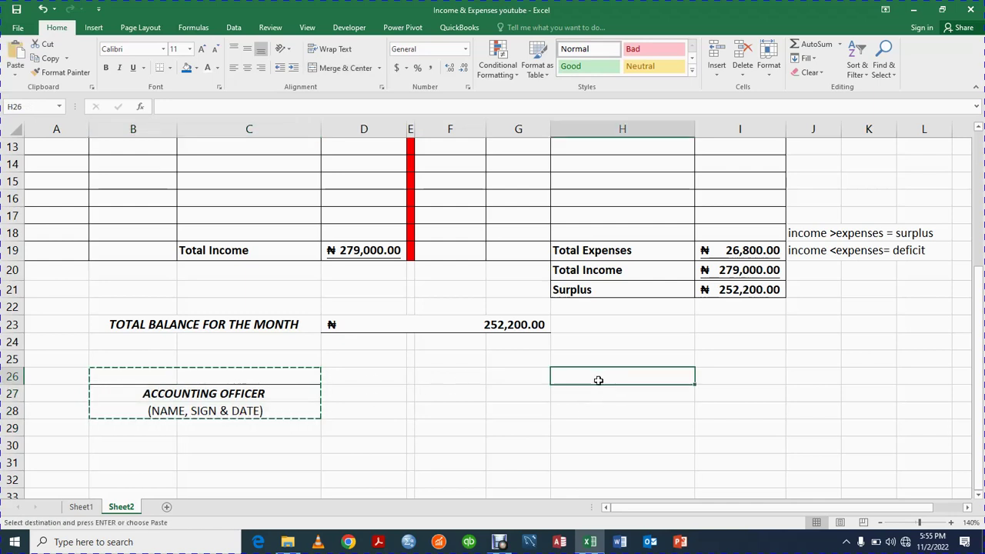
pyautogui.hotkey('ctrl', 'v')
pyautogui.click(608, 428)
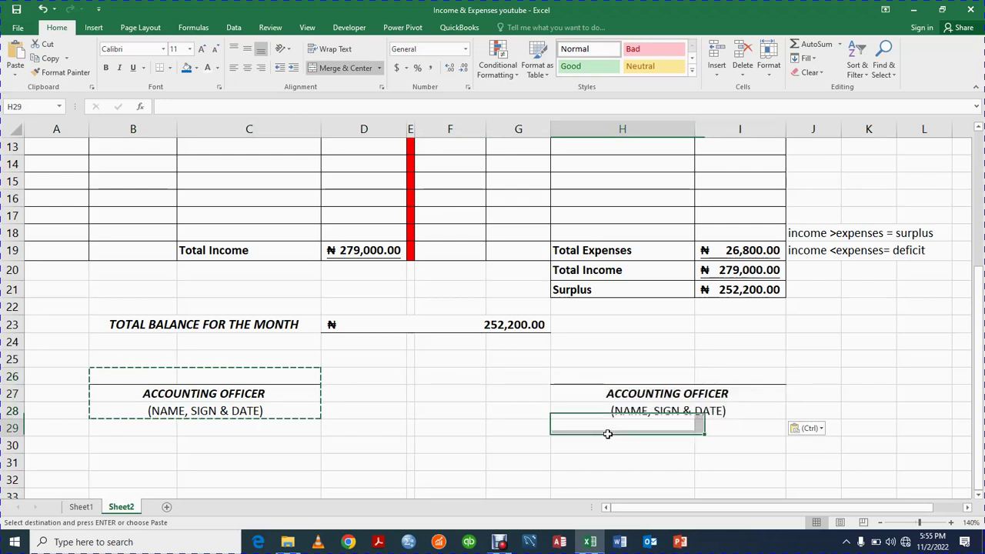
# Replace the copied label in H27 with GENERAL MANAGER
pyautogui.click(636, 399)
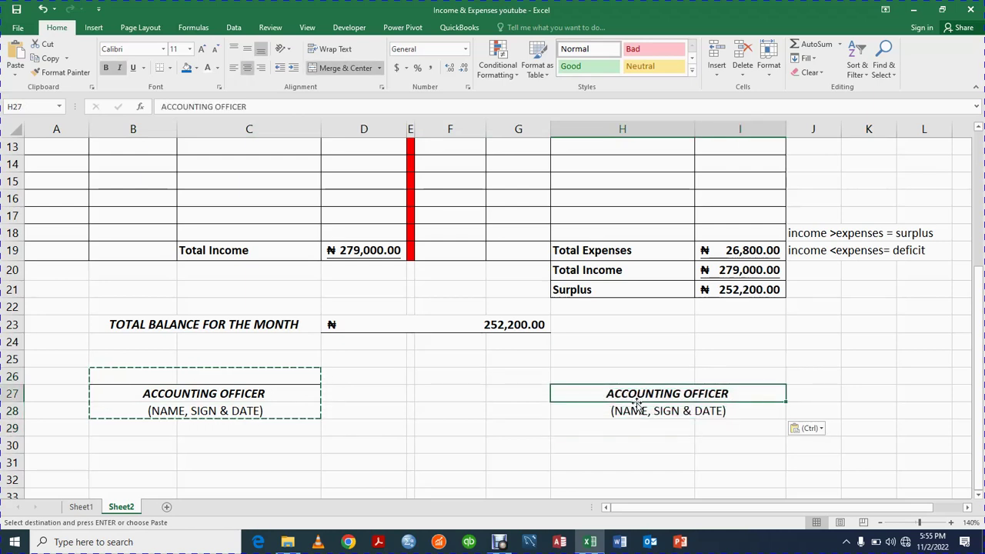
pyautogui.write('GEN')
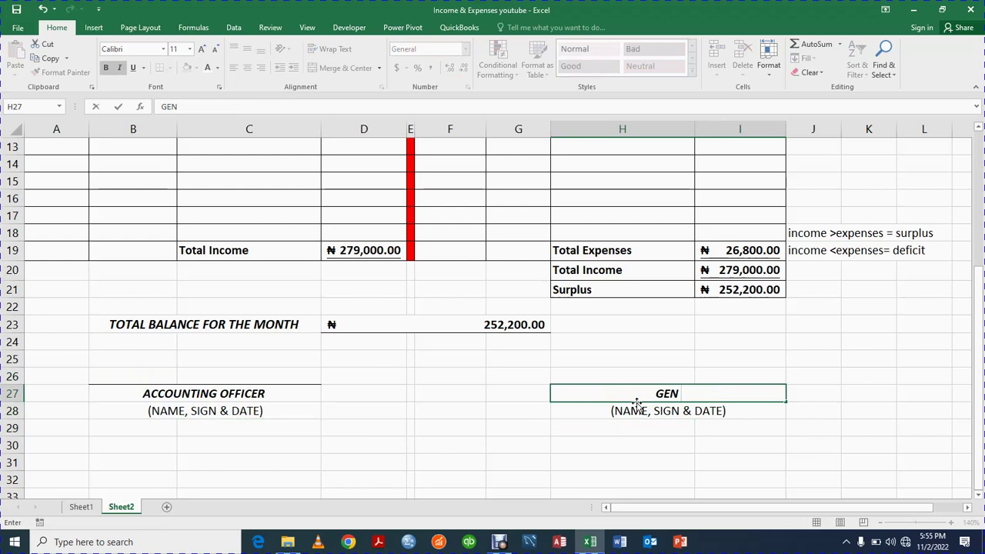
pyautogui.write('ERAL MA')
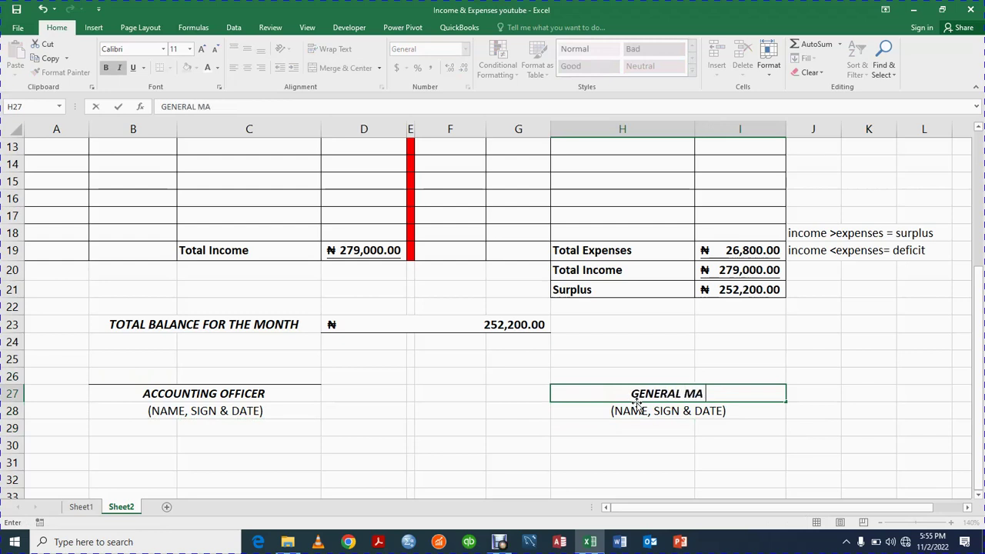
pyautogui.write('NAGER')
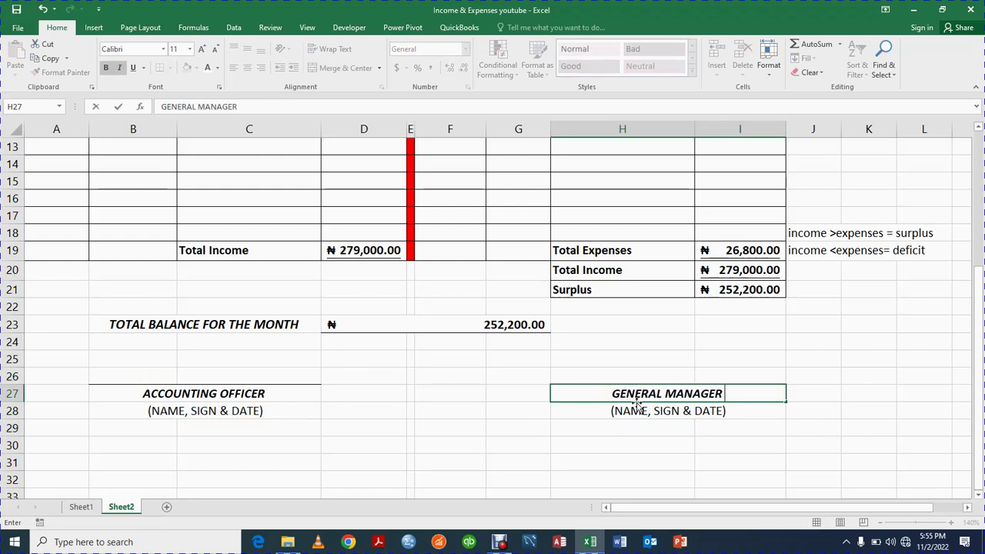
pyautogui.press('Return')
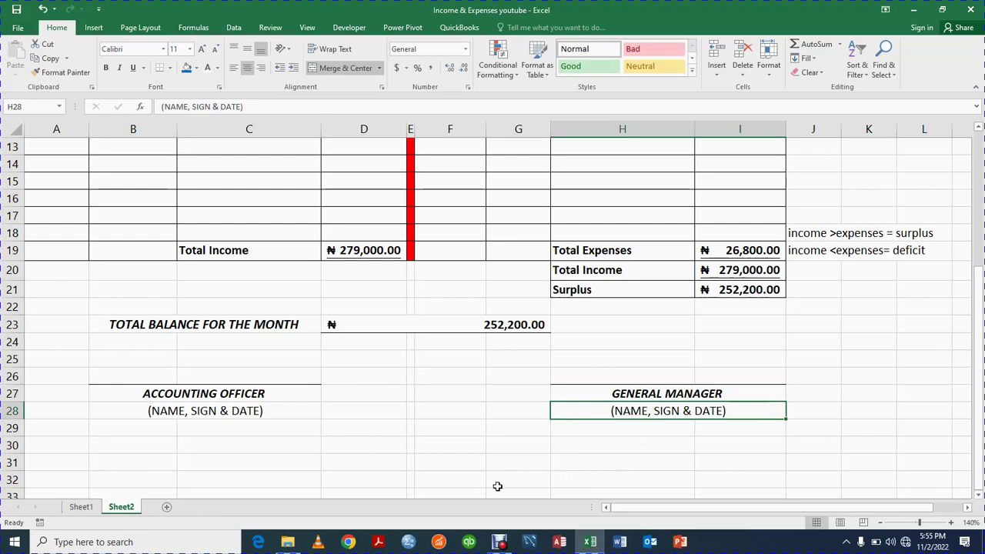
pyautogui.click(496, 457)
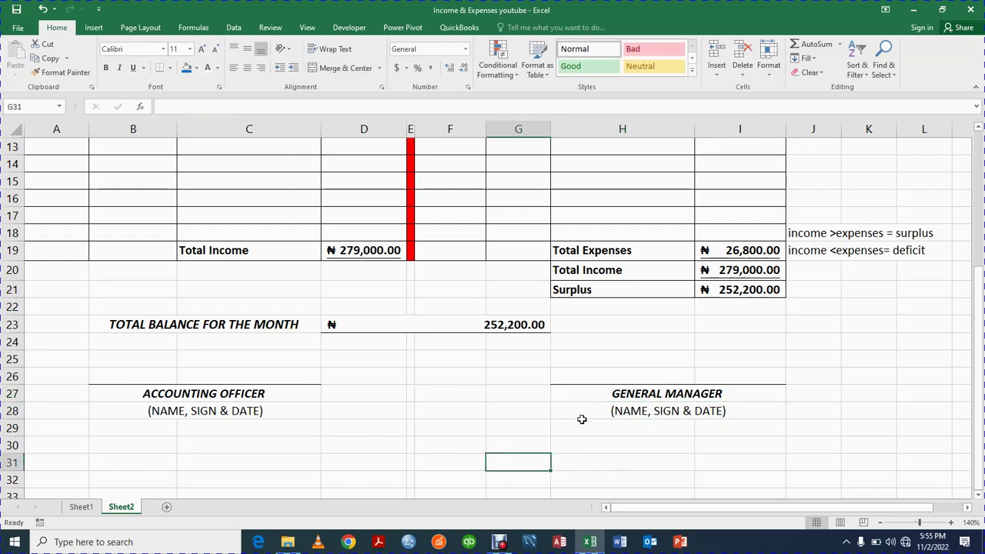
# Italicize the (NAME, SIGN & DATE) captions in H28 and B28
pyautogui.click(623, 416)
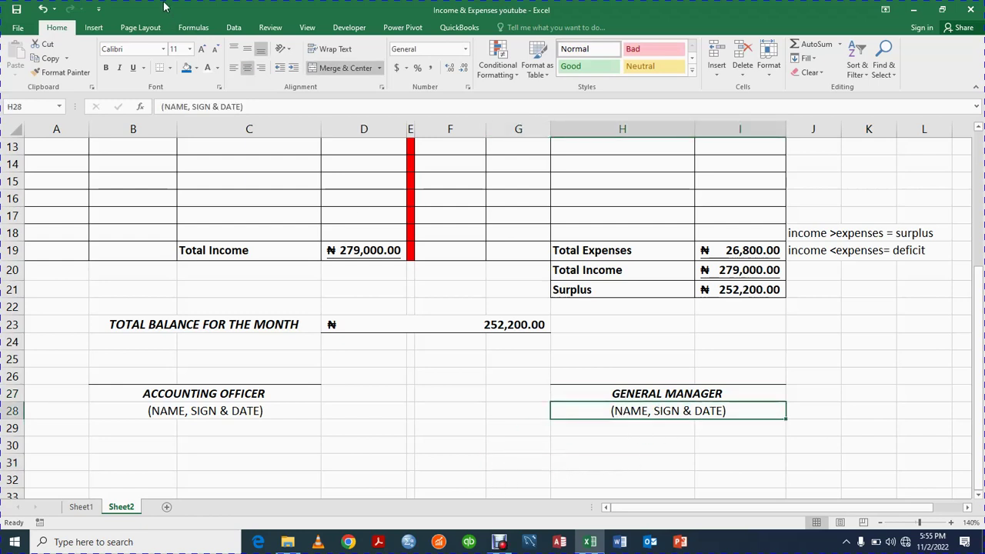
pyautogui.click(119, 69)
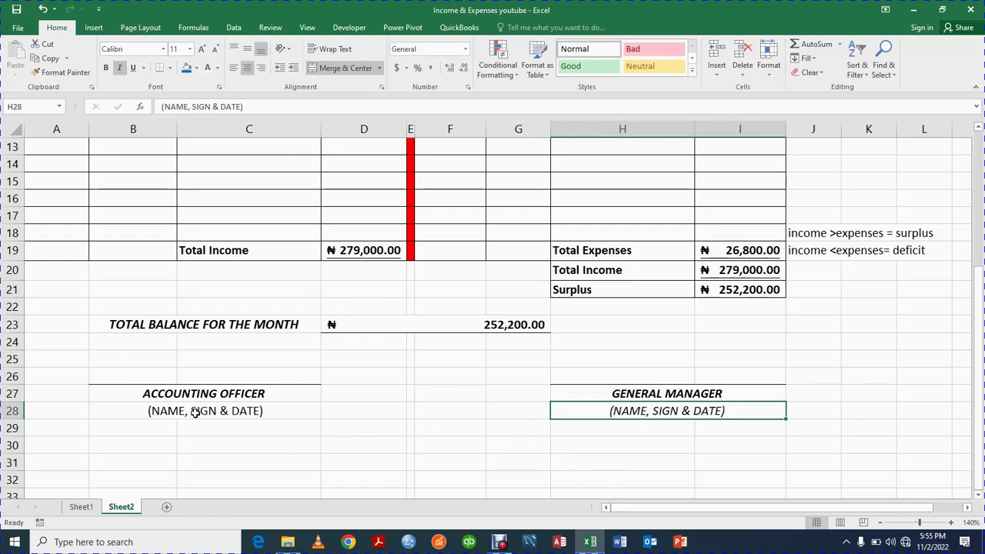
pyautogui.click(194, 410)
pyautogui.click(119, 68)
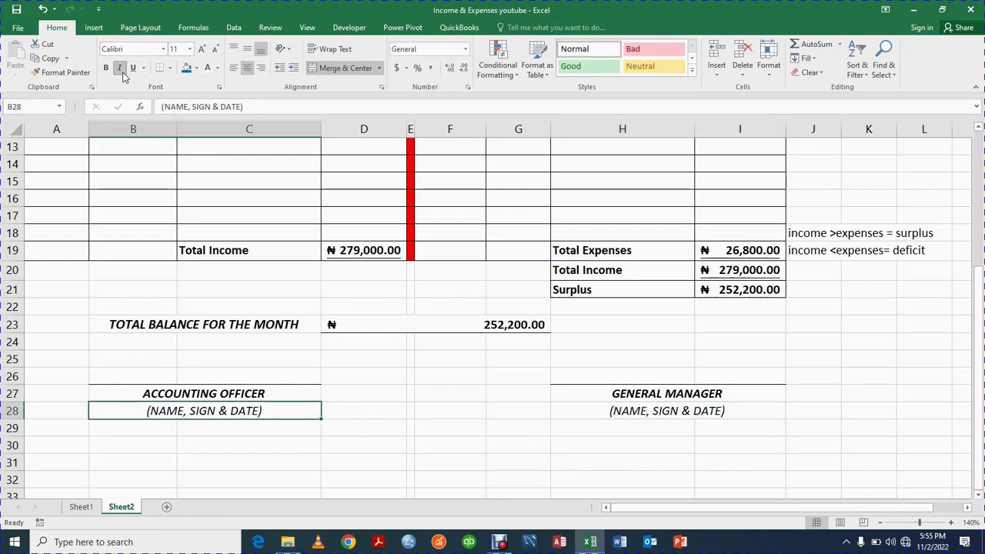
# Reduce the font size of the (NAME, SIGN & DATE) captions in B28 and H28 to 10
pyautogui.click(217, 50)
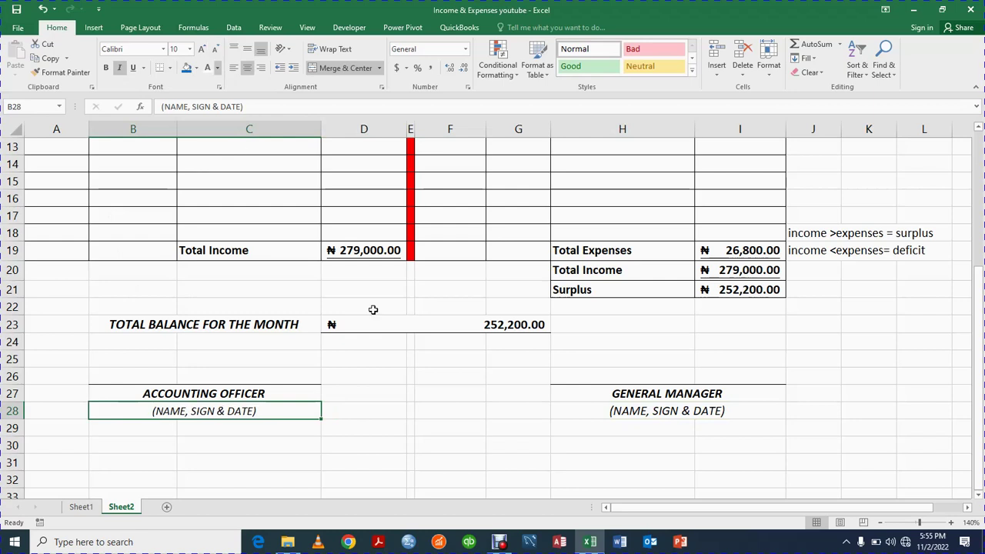
pyautogui.click(613, 413)
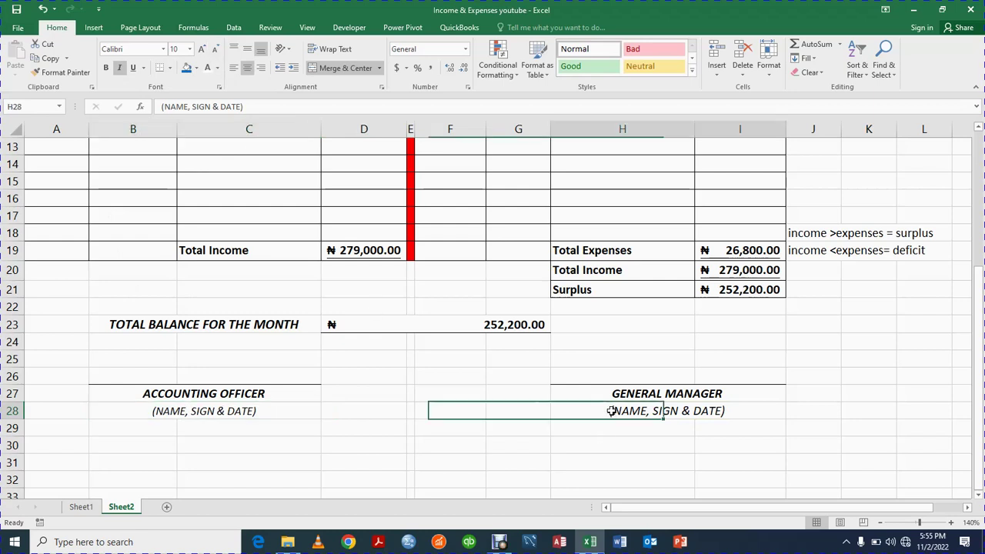
pyautogui.click(217, 49)
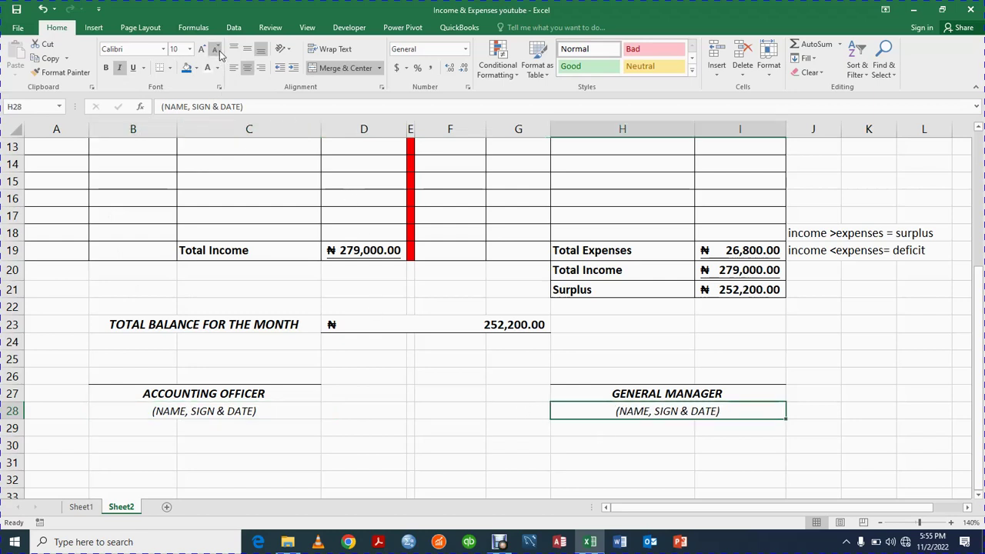
pyautogui.click(626, 450)
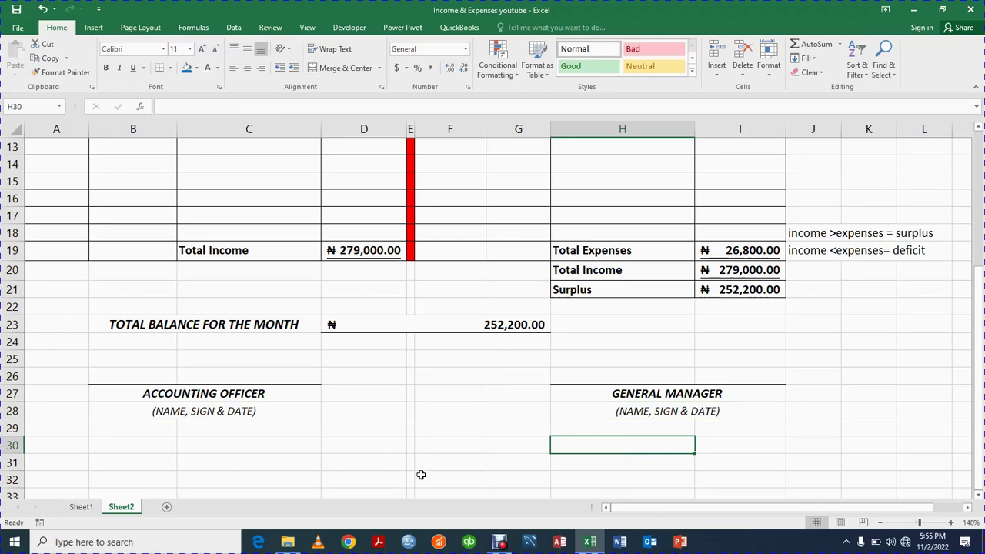
# Review the whole income and expenditure account on Sheet2, from the company heading to the signature blocks
pyautogui.scroll(4, 421, 475)
pyautogui.scroll(-3, 418, 472)
pyautogui.scroll(3, 418, 473)
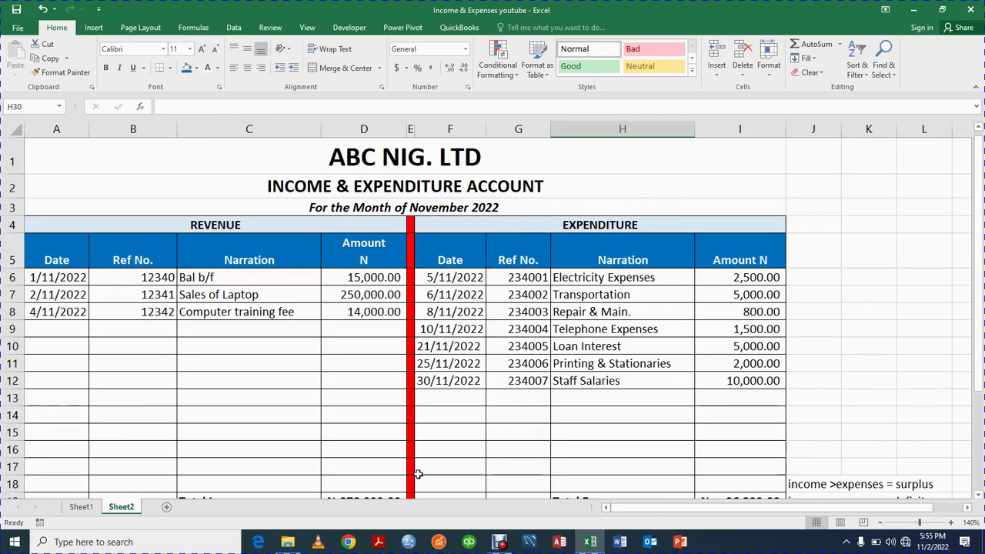
pyautogui.scroll(-3, 417, 473)
pyautogui.scroll(2, 417, 473)
pyautogui.scroll(-2, 416, 473)
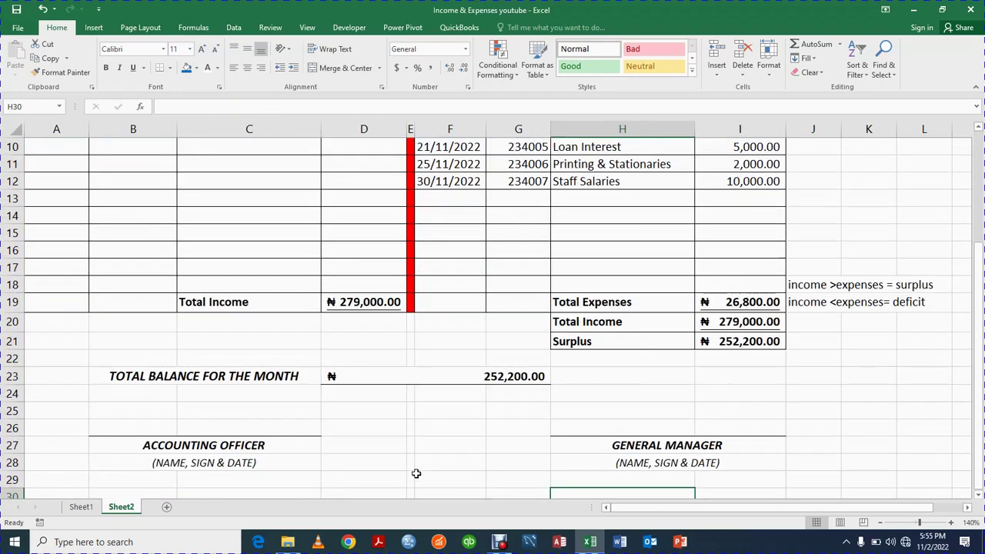
pyautogui.scroll(-3, 415, 474)
pyautogui.scroll(6, 416, 473)
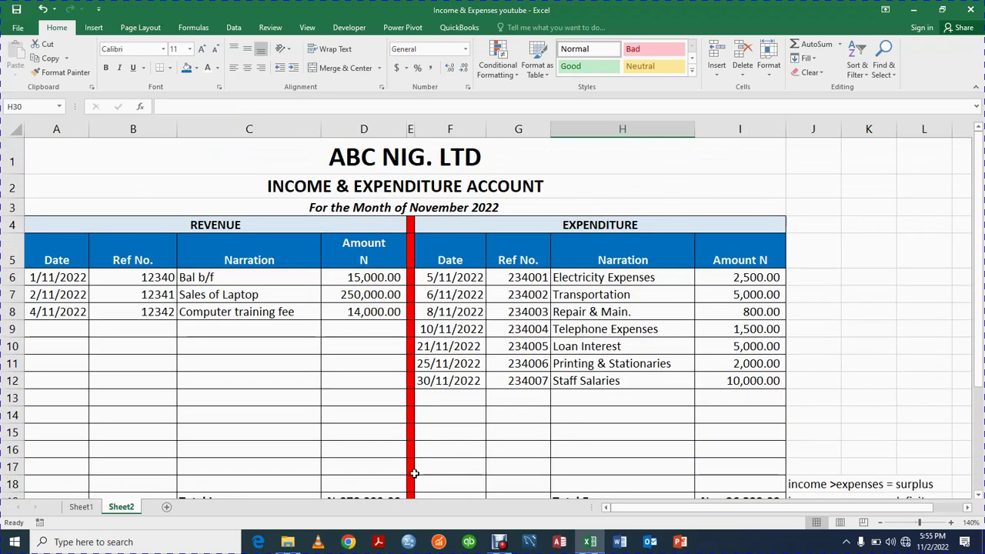
pyautogui.scroll(-2, 414, 473)
pyautogui.scroll(1, 414, 473)
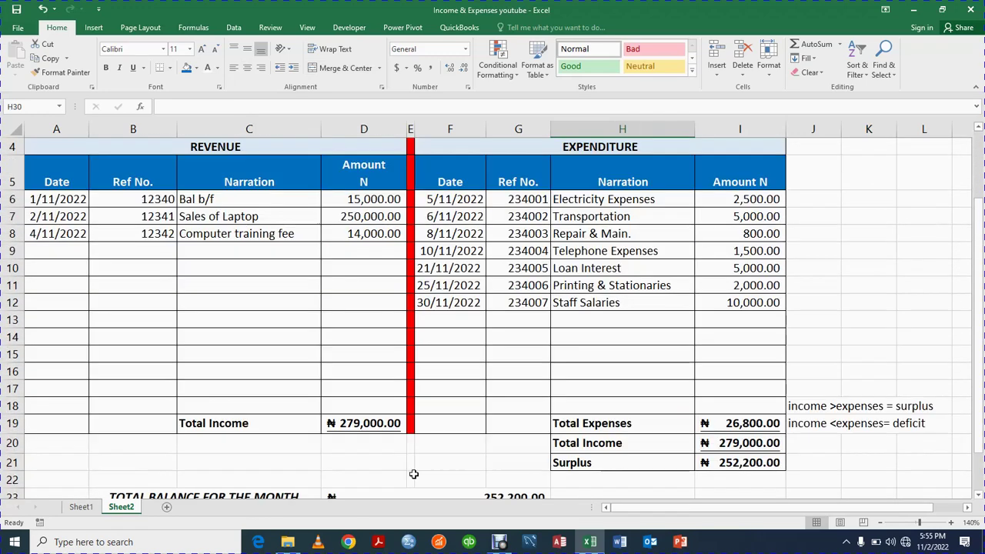
# Check the formulas behind the surplus label in H21, the surplus amount in I21 and the monthly balance in D23
pyautogui.click(723, 463)
pyautogui.click(608, 462)
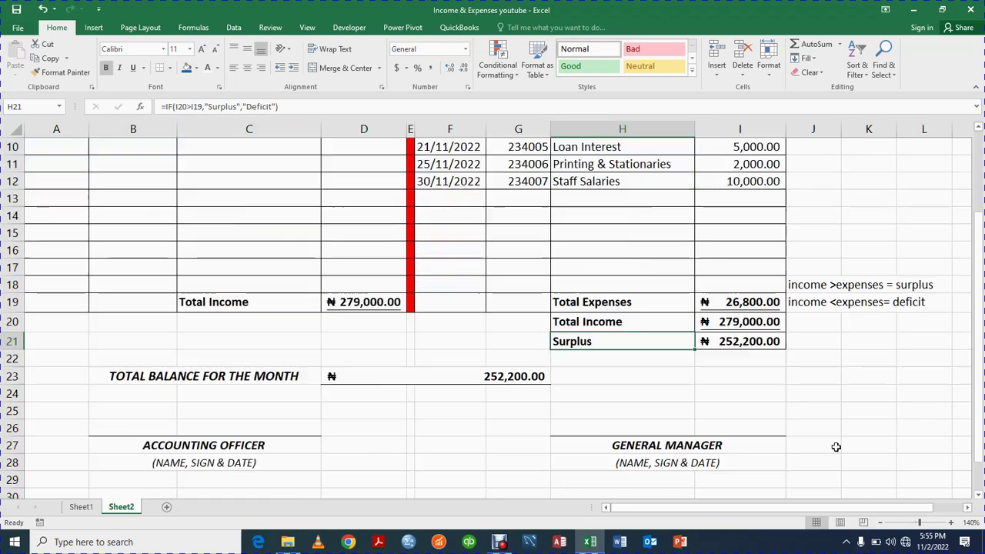
pyautogui.scroll(-2, 836, 448)
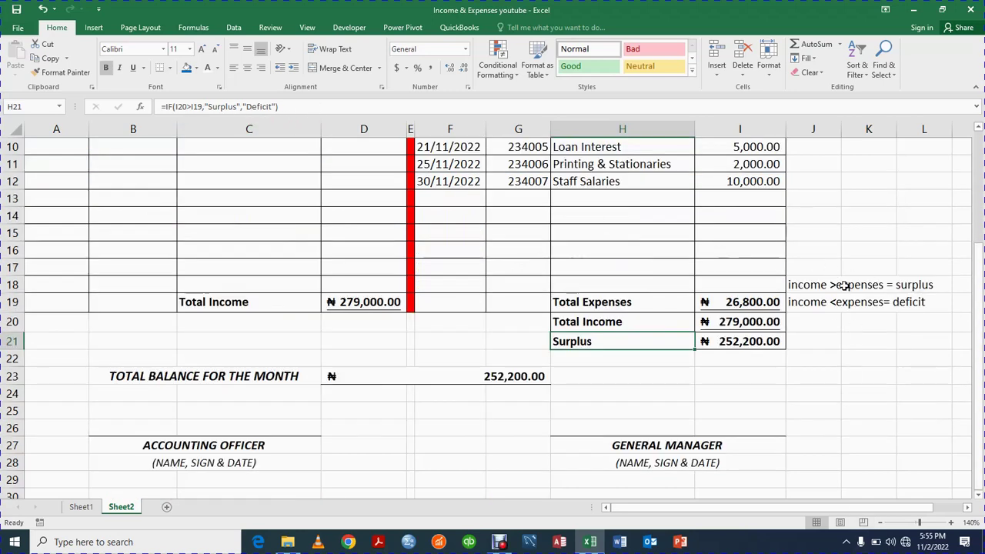
pyautogui.scroll(-1, 446, 319)
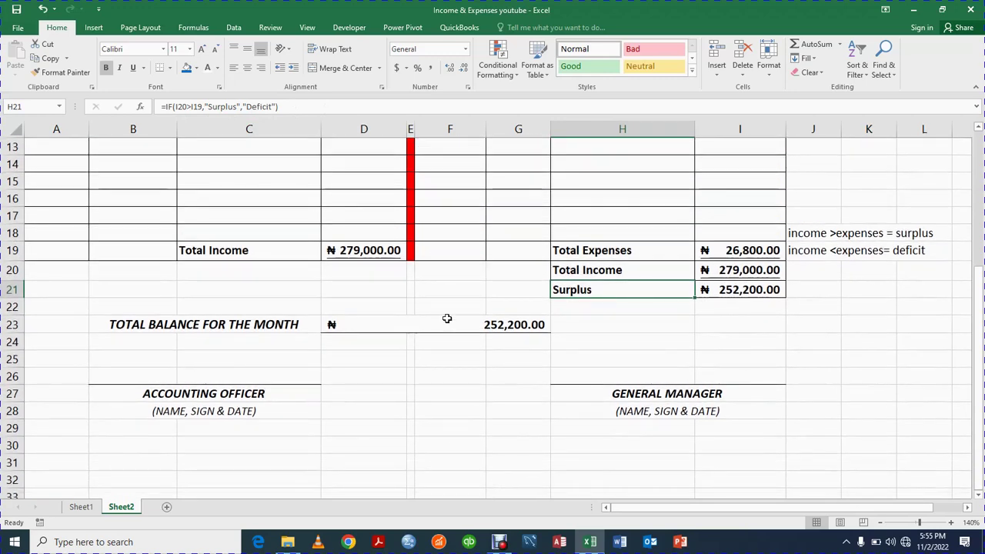
pyautogui.click(447, 319)
pyautogui.click(750, 290)
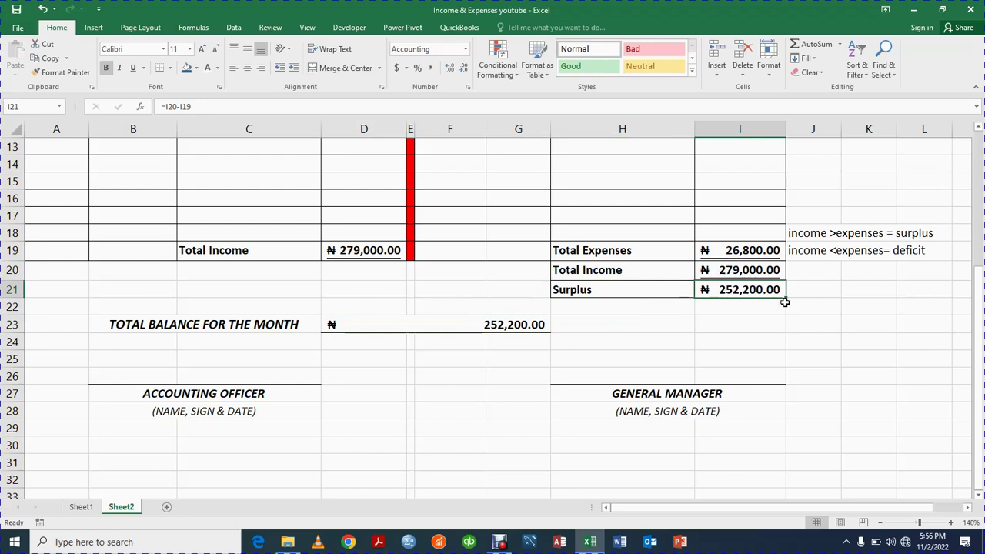
pyautogui.click(486, 318)
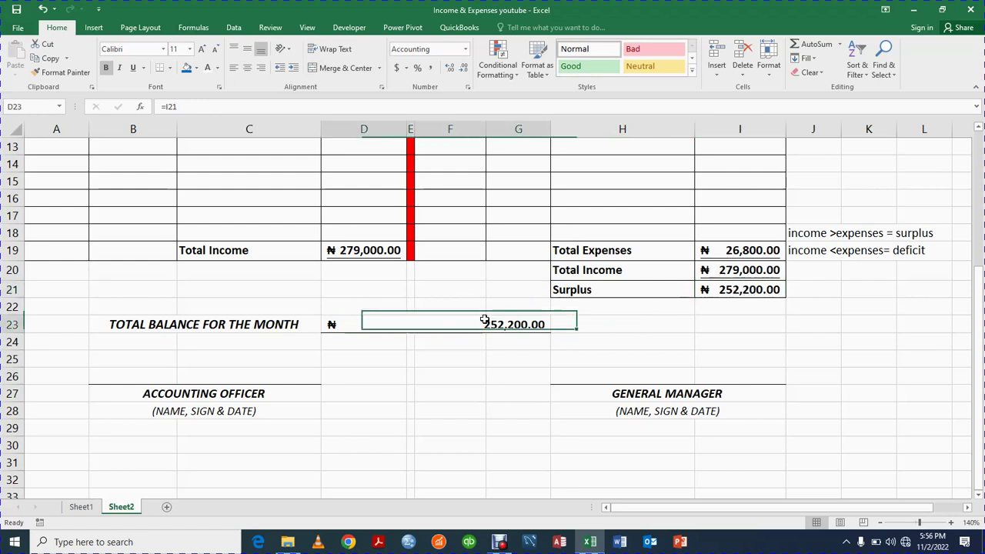
# Re-enter the total balance for the month in D23 as a link to the surplus amount, =I21
pyautogui.click(737, 290)
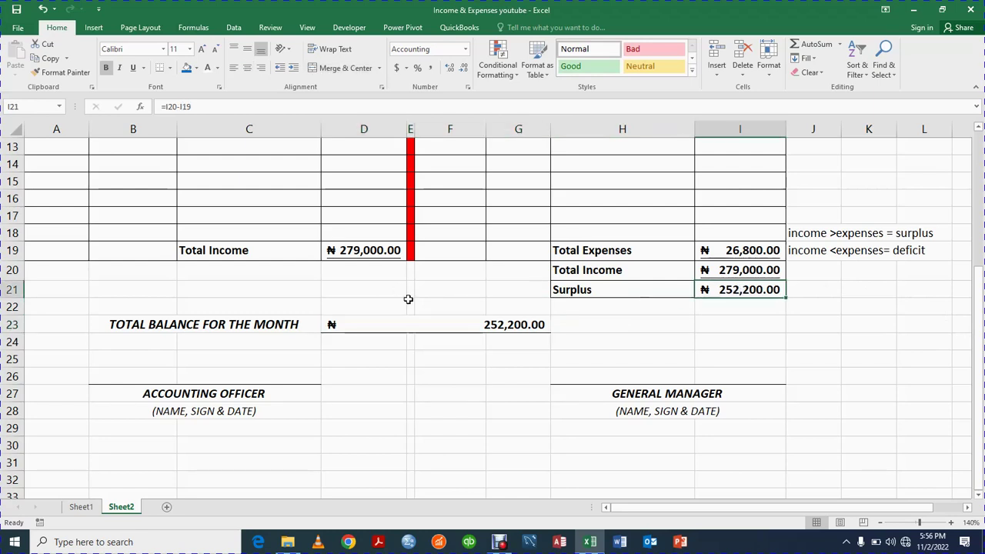
pyautogui.click(427, 320)
pyautogui.press('BackSpace')
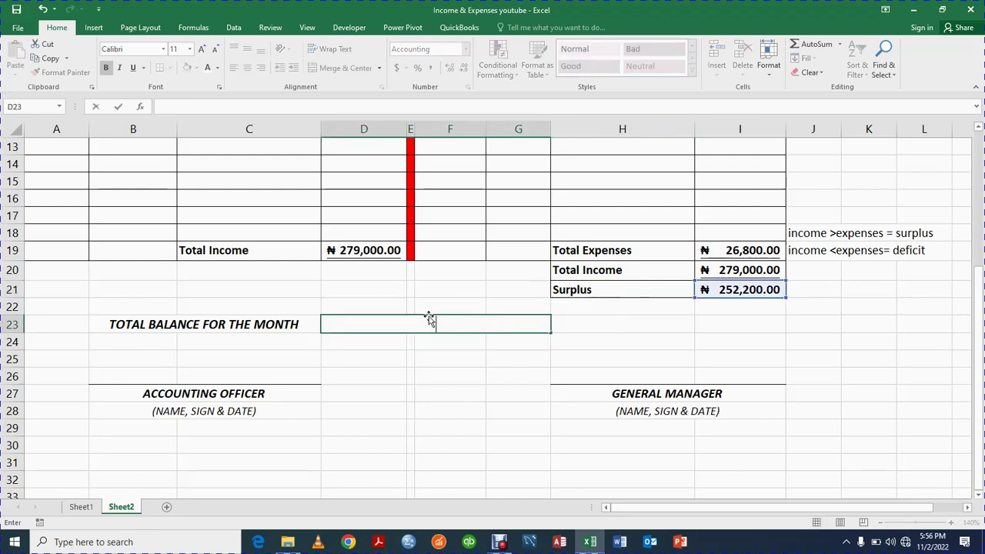
pyautogui.write('=')
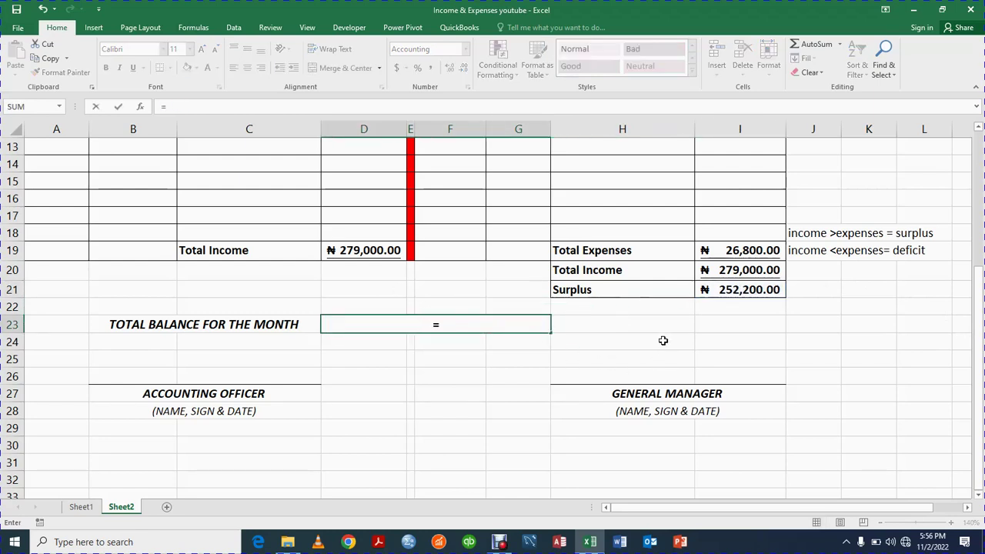
pyautogui.click(725, 290)
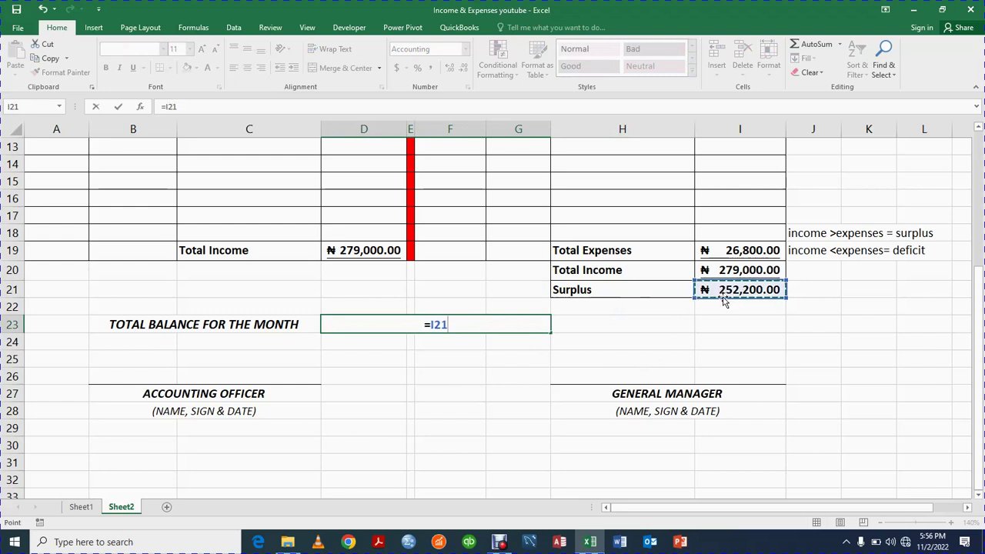
pyautogui.press('Return')
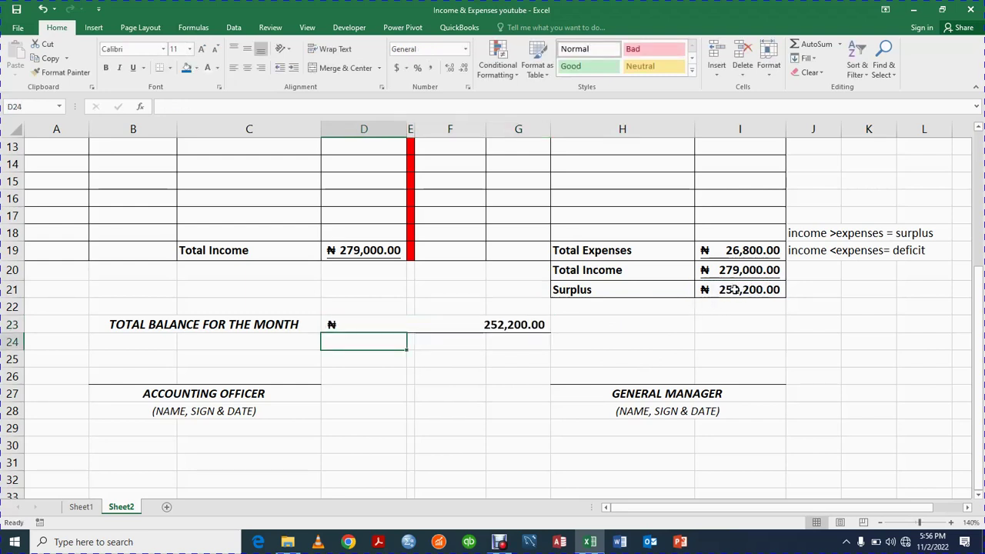
# Test the monthly balance link by overwriting the surplus amount in I21 with 30000, and undo that entry
pyautogui.click(720, 289)
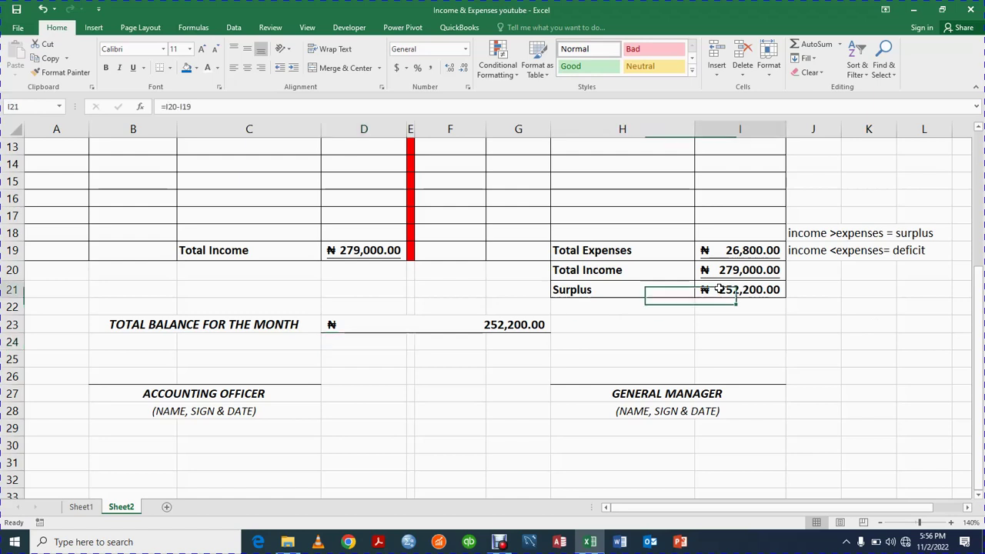
pyautogui.write('30000')
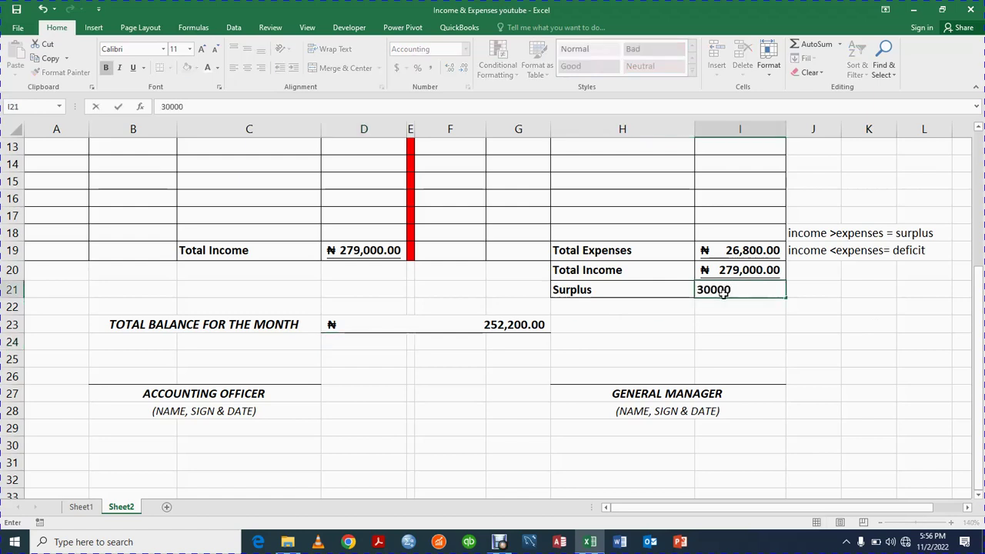
pyautogui.press('Return')
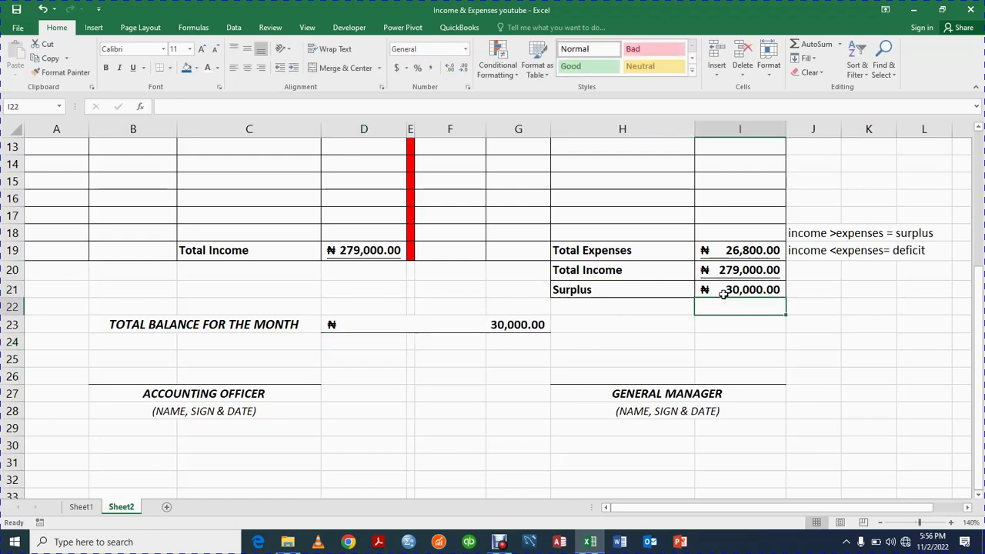
pyautogui.hotkey('ctrl', 'z')
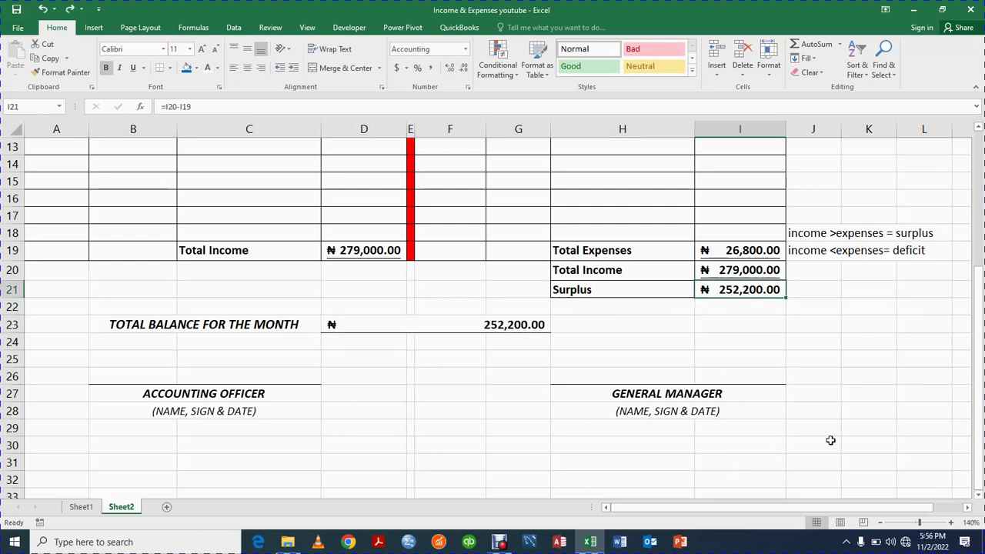
pyautogui.scroll(4, 807, 444)
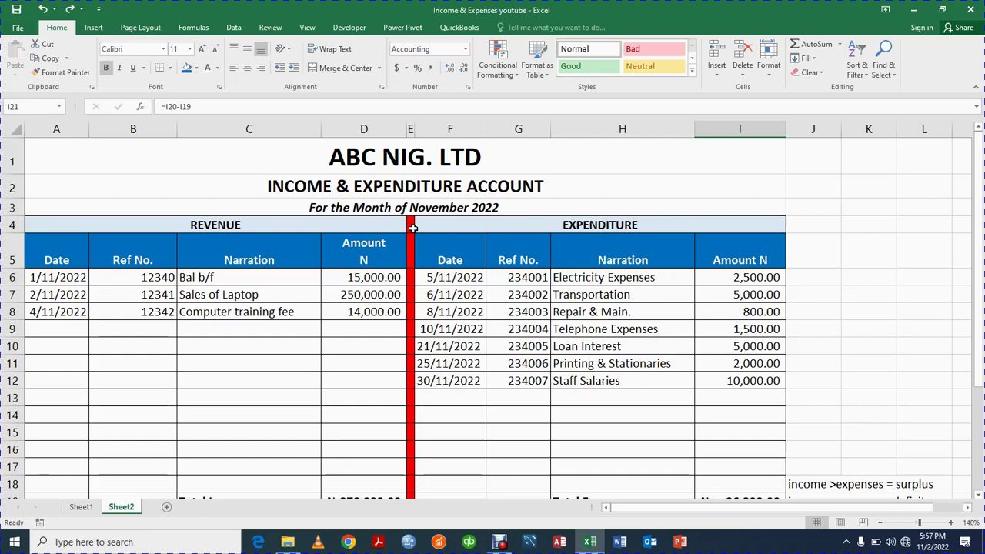
pyautogui.scroll(-2, 412, 228)
pyautogui.scroll(2, 412, 227)
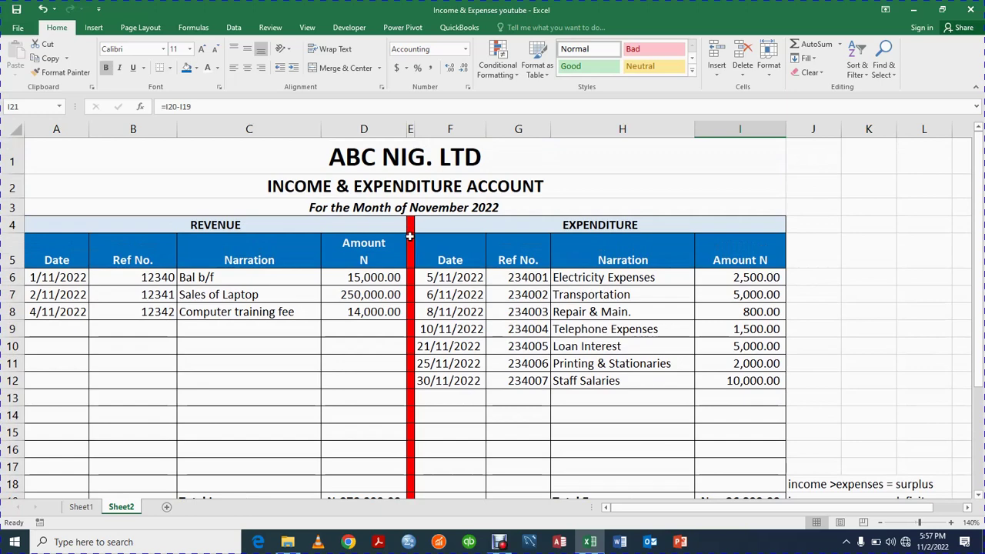
pyautogui.click(500, 542)
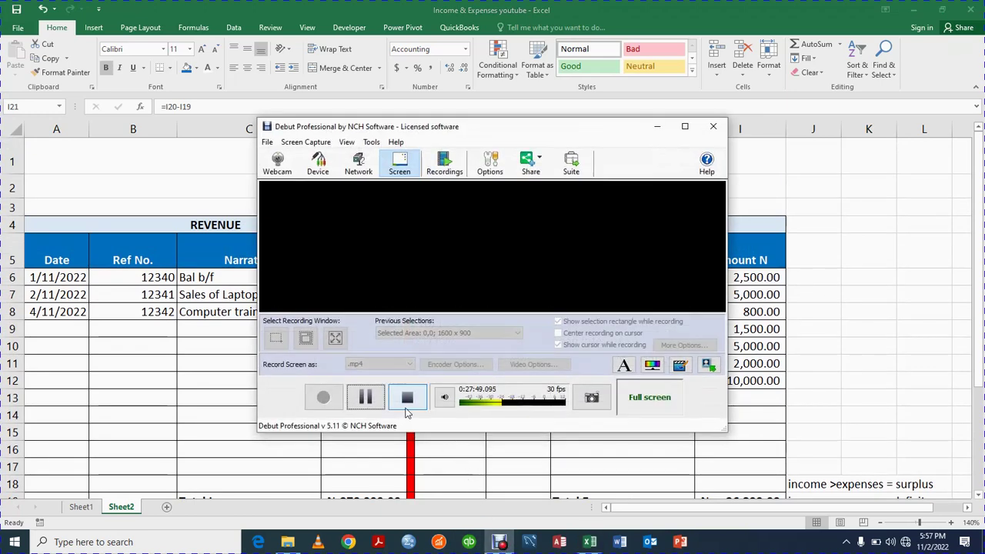